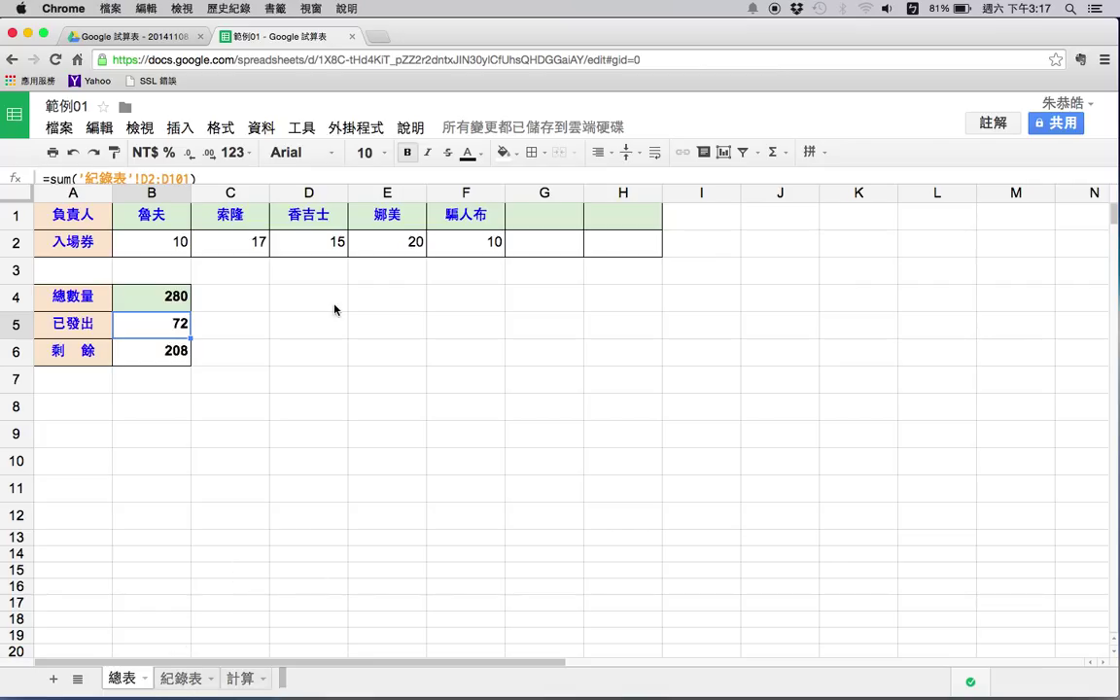
- Create a new Google spreadsheet in the Drive folder "Google 試算表 - 20141108"
click(137, 37)
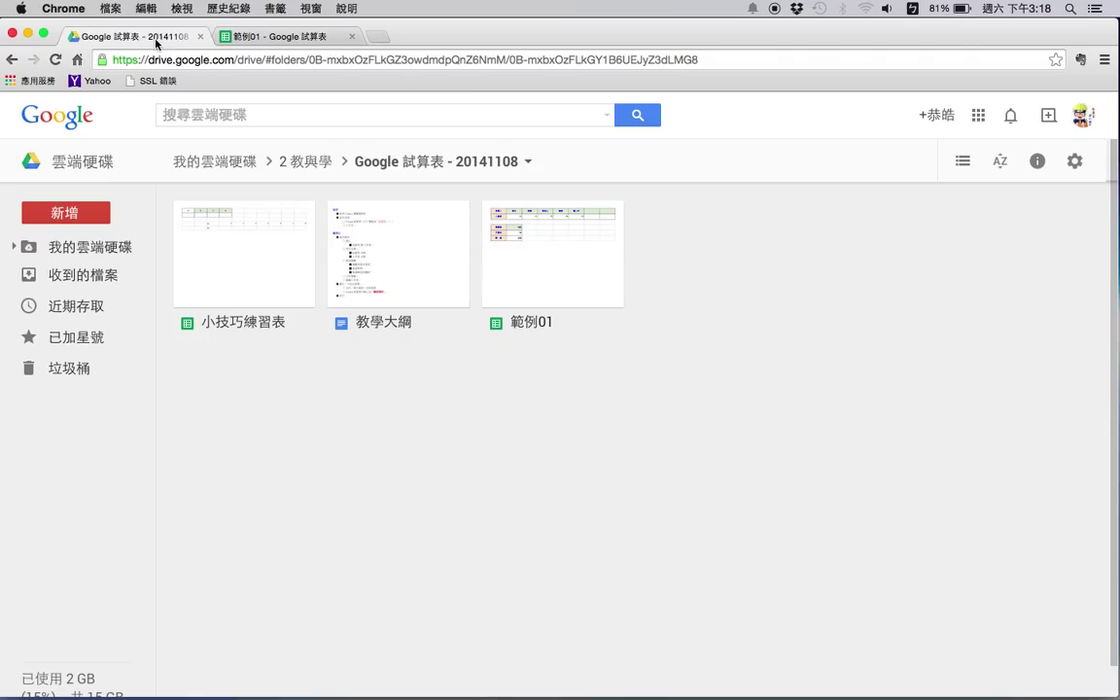
right_click(508, 397)
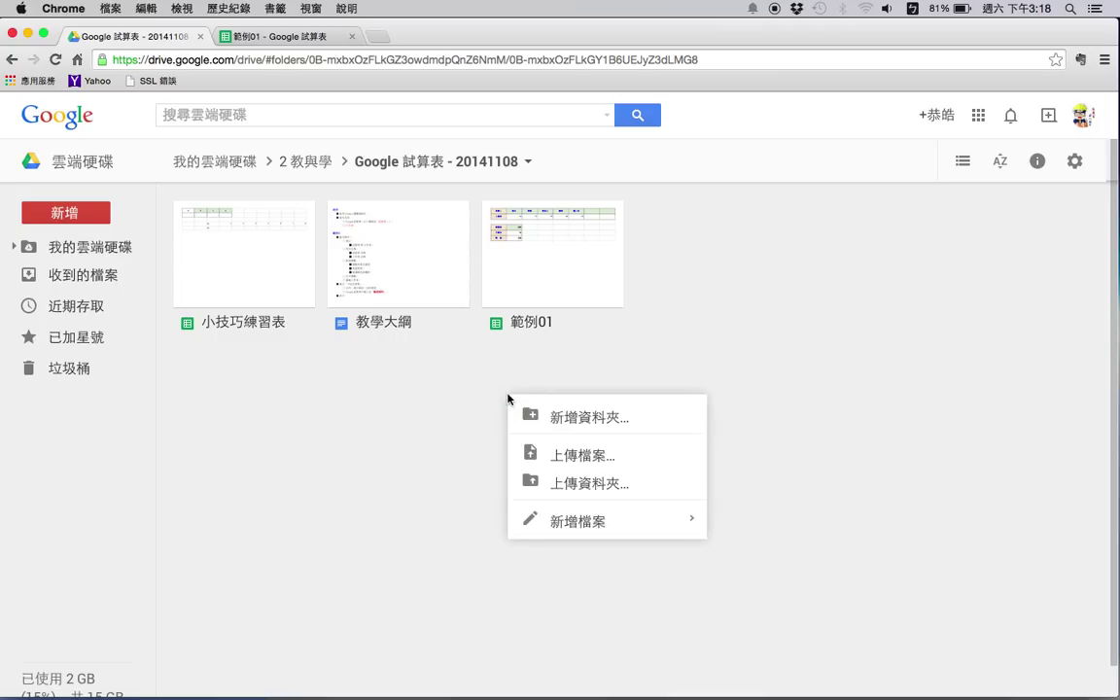
mouse_move(680, 517)
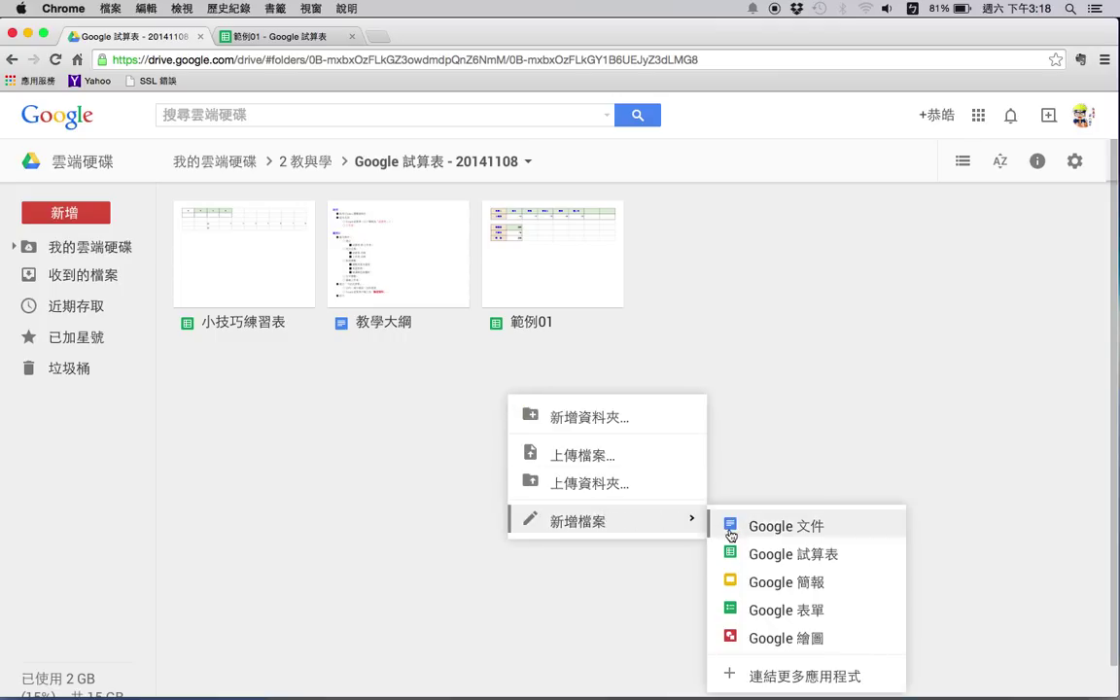
click(756, 553)
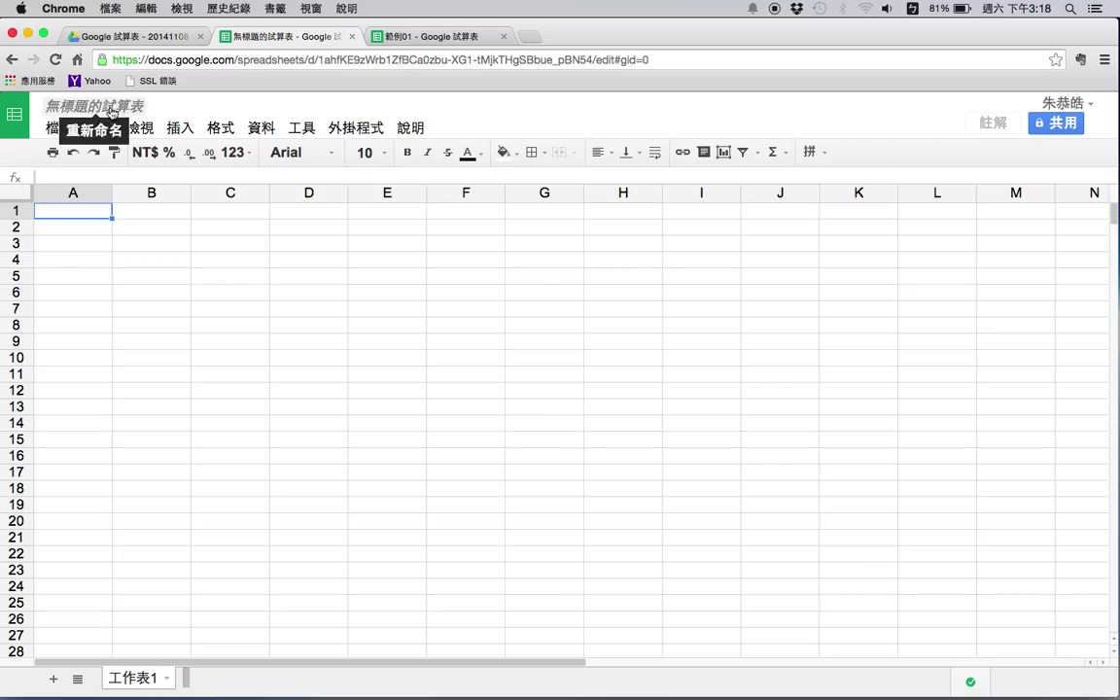
- Rename the untitled spreadsheet as 練習的試算表
click(110, 109)
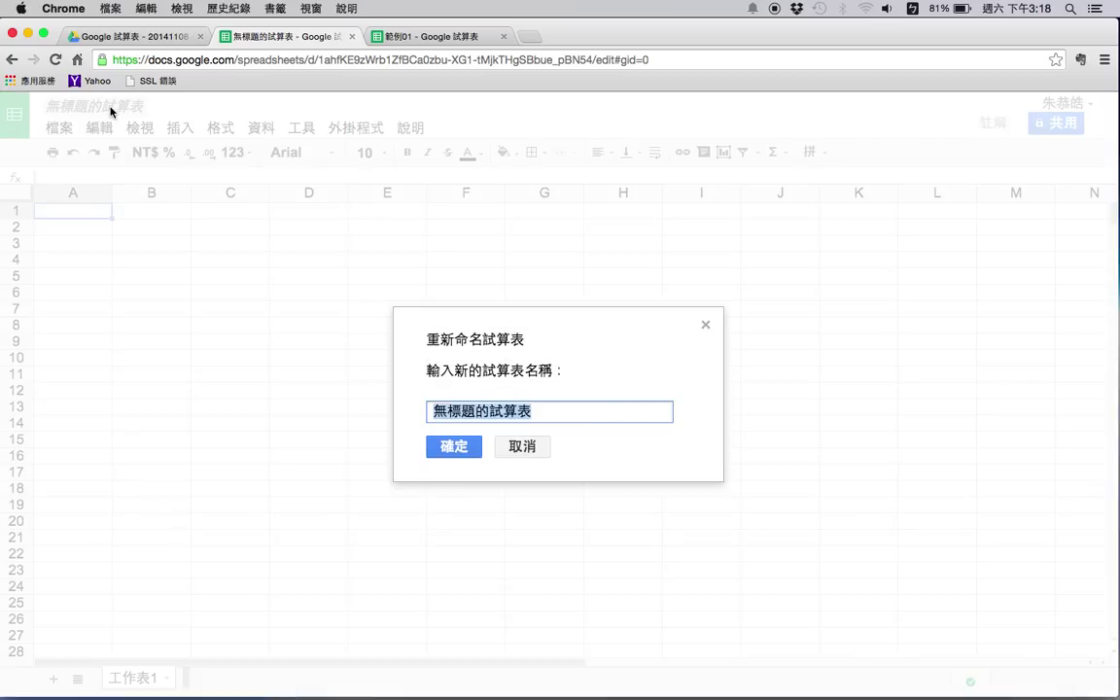
drag(535, 406, 434, 409)
key(ctrl+space)
text(XU04)
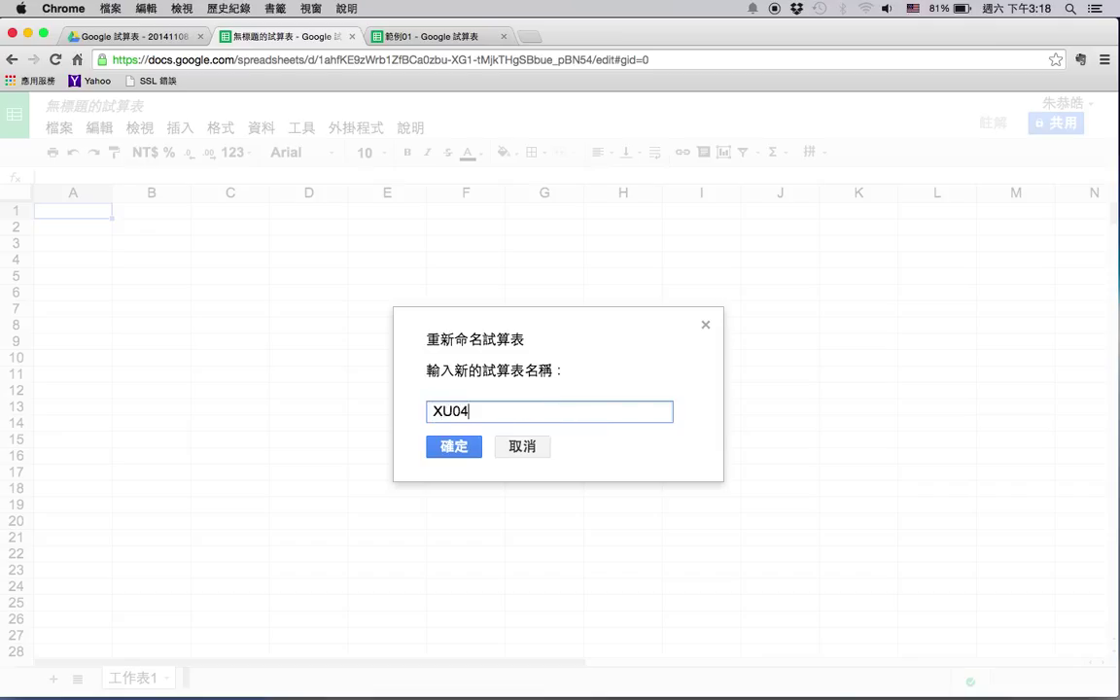
key(BackSpace)
key(BackSpace)
key(BackSpace)
key(BackSpace)
key(BackSpace)
key(BackSpace)
text(xu04)
key(BackSpace)
key(ctrl+space)
text(xu04vu)
key(BackSpace)
key(BackSpace)
text(vu62k7)
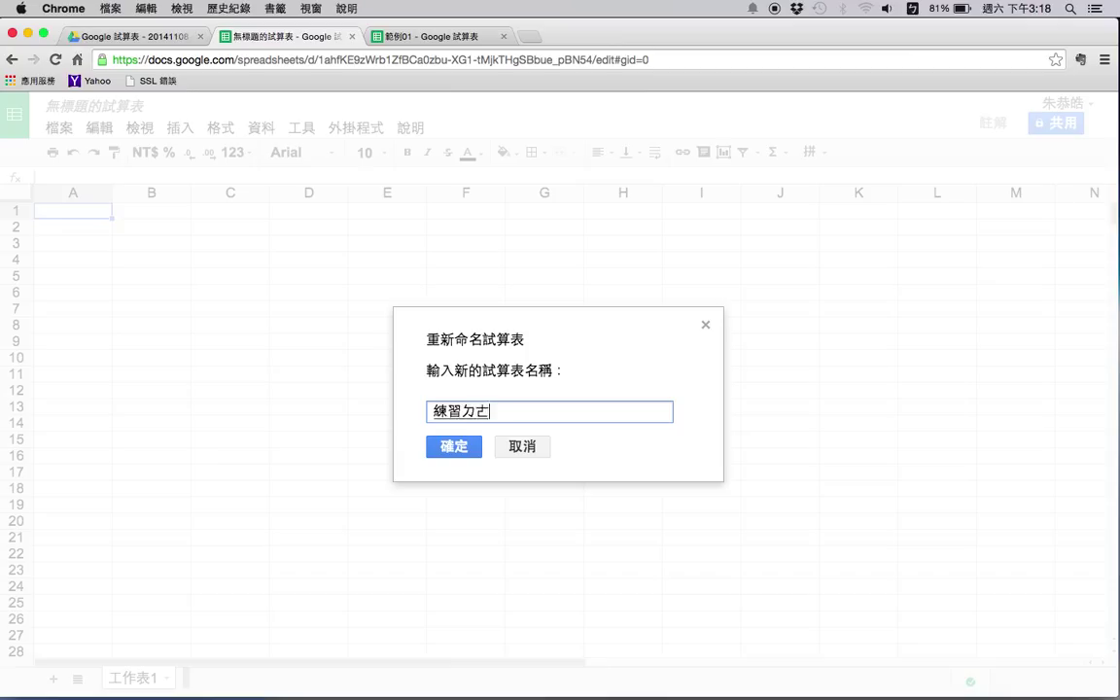
text(g4nj041ul3)
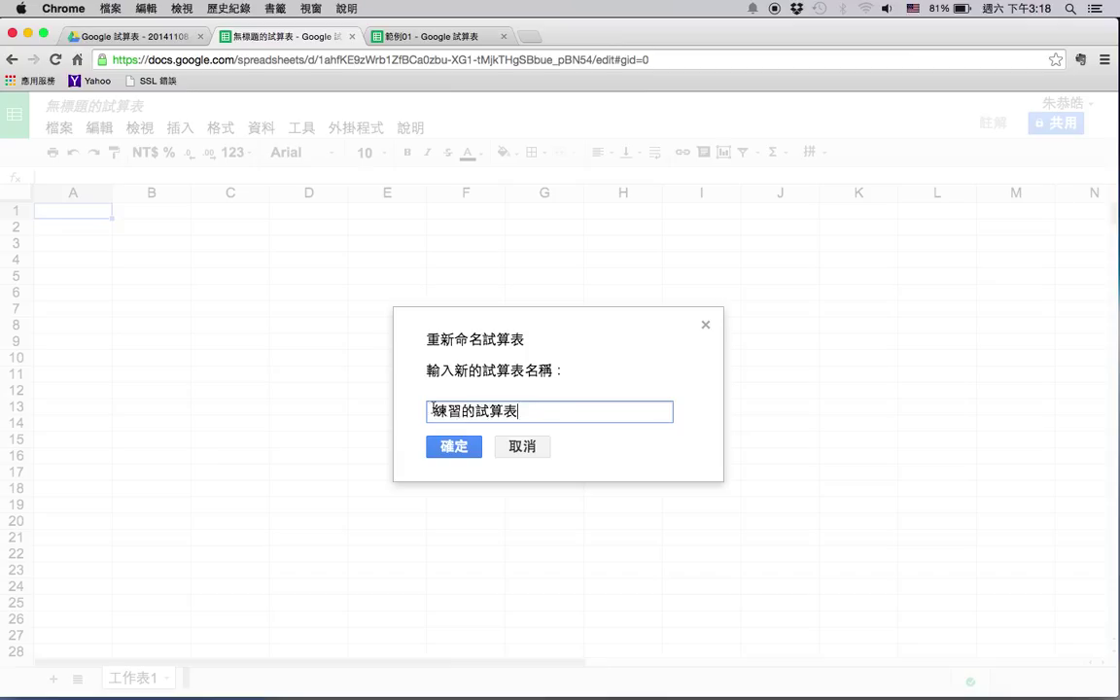
click(452, 447)
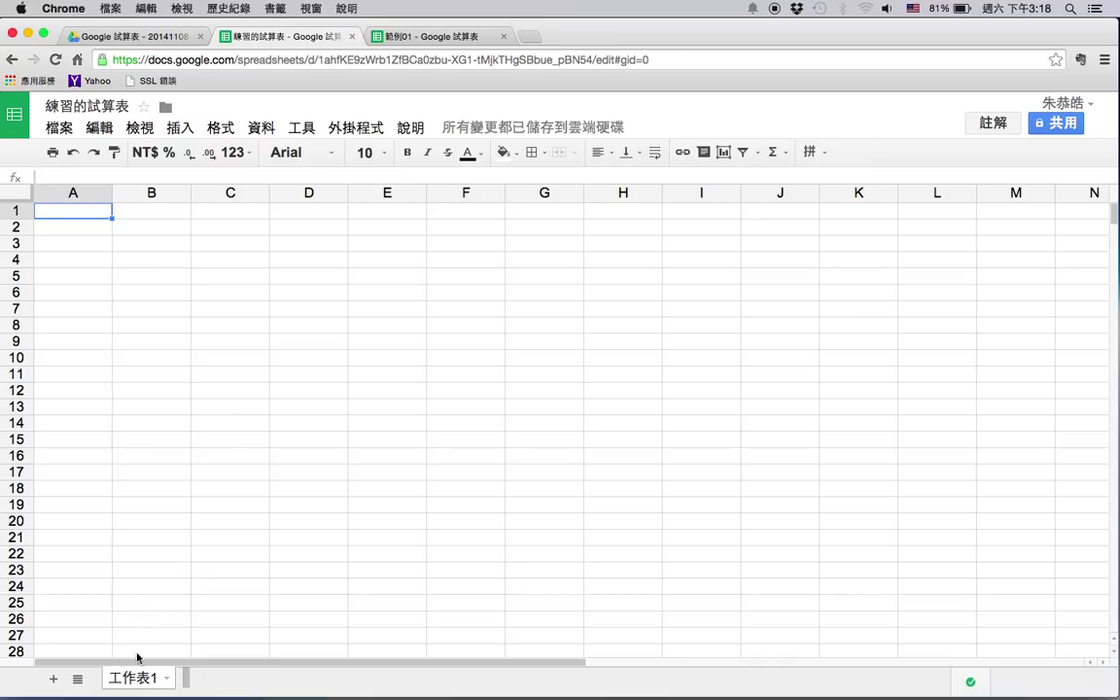
- Add two more sheets to the spreadsheet and rename the first sheet as 總表
click(56, 679)
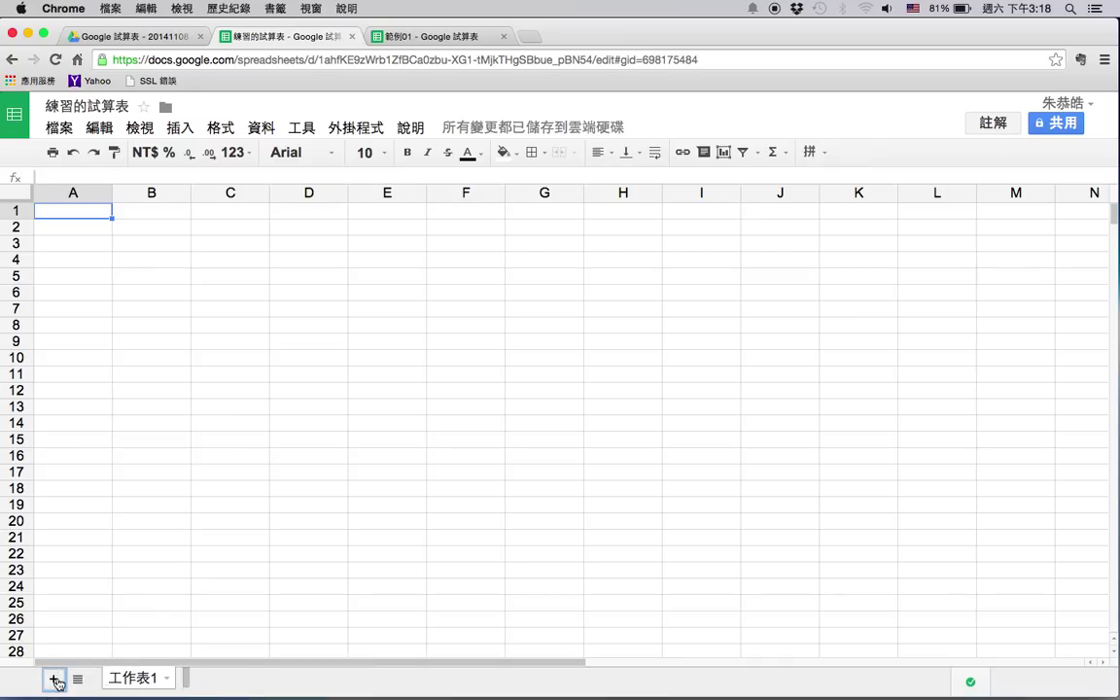
click(55, 680)
click(149, 681)
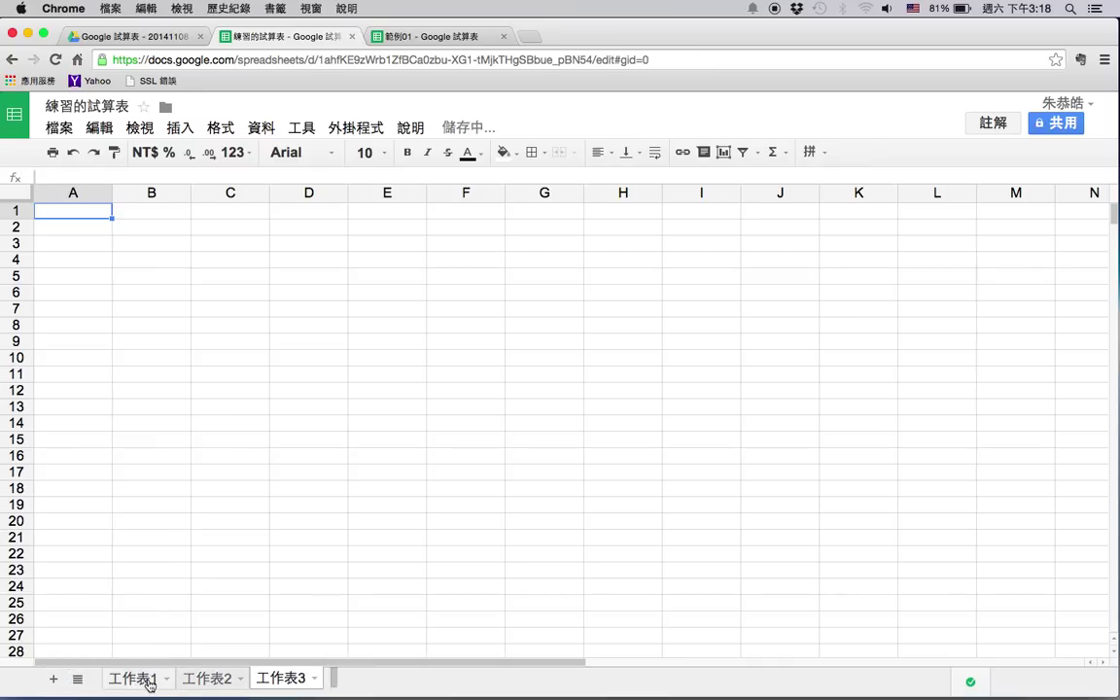
right_click(149, 681)
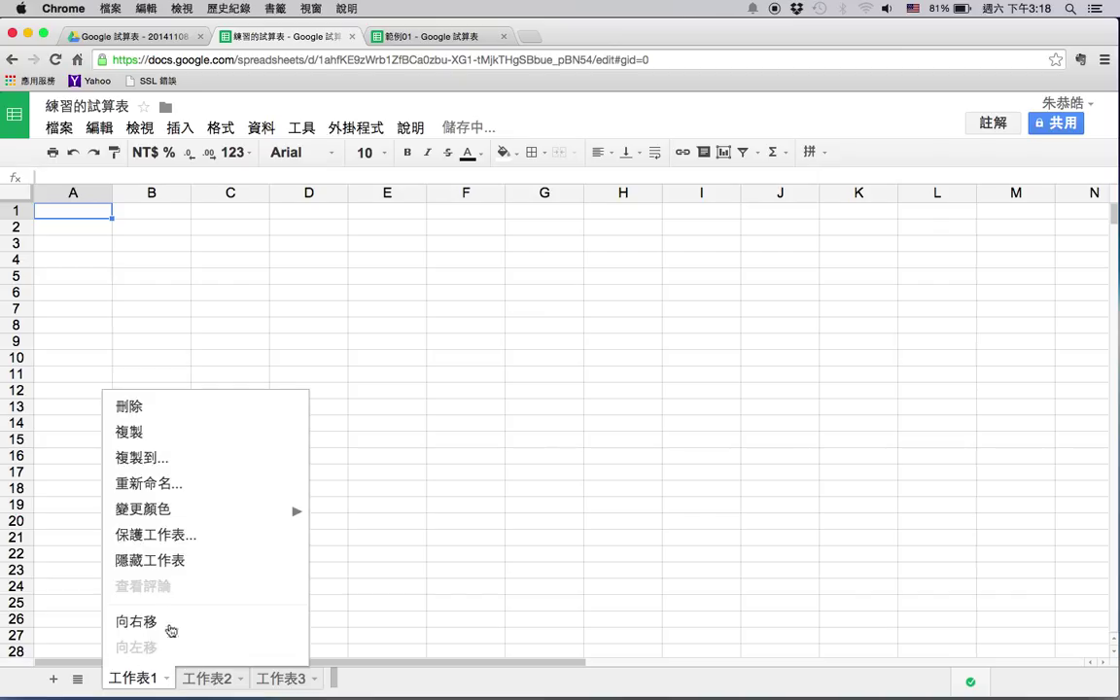
click(173, 493)
text(總表)
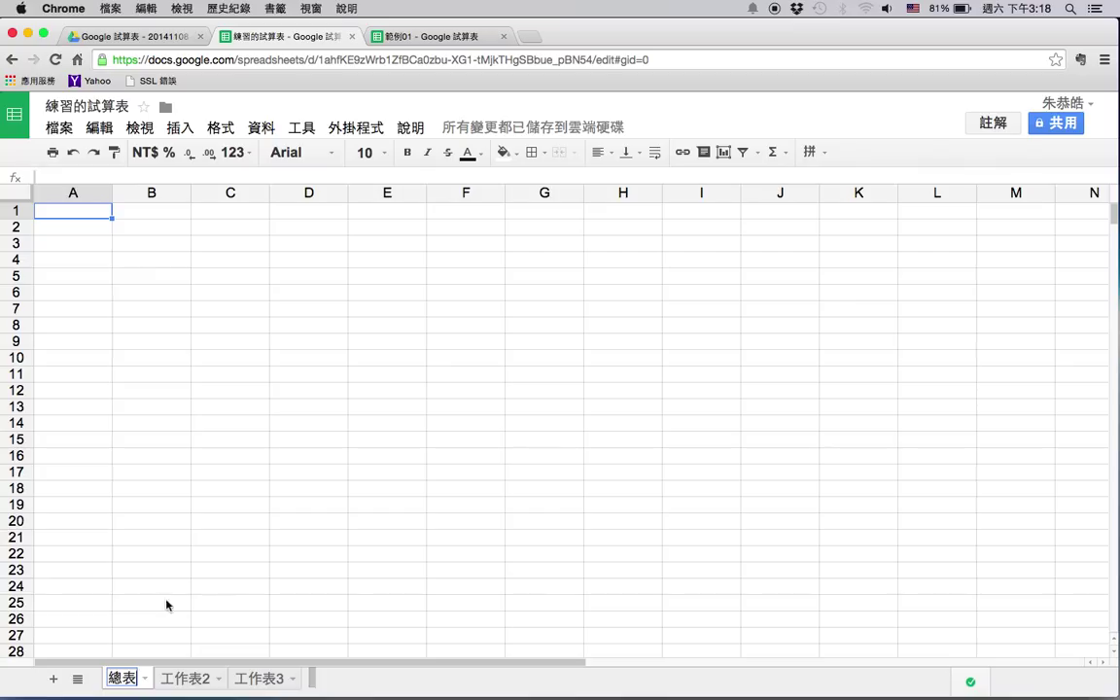
- Rename the second sheet, 工作表2, as 紀錄表
click(188, 679)
click(218, 678)
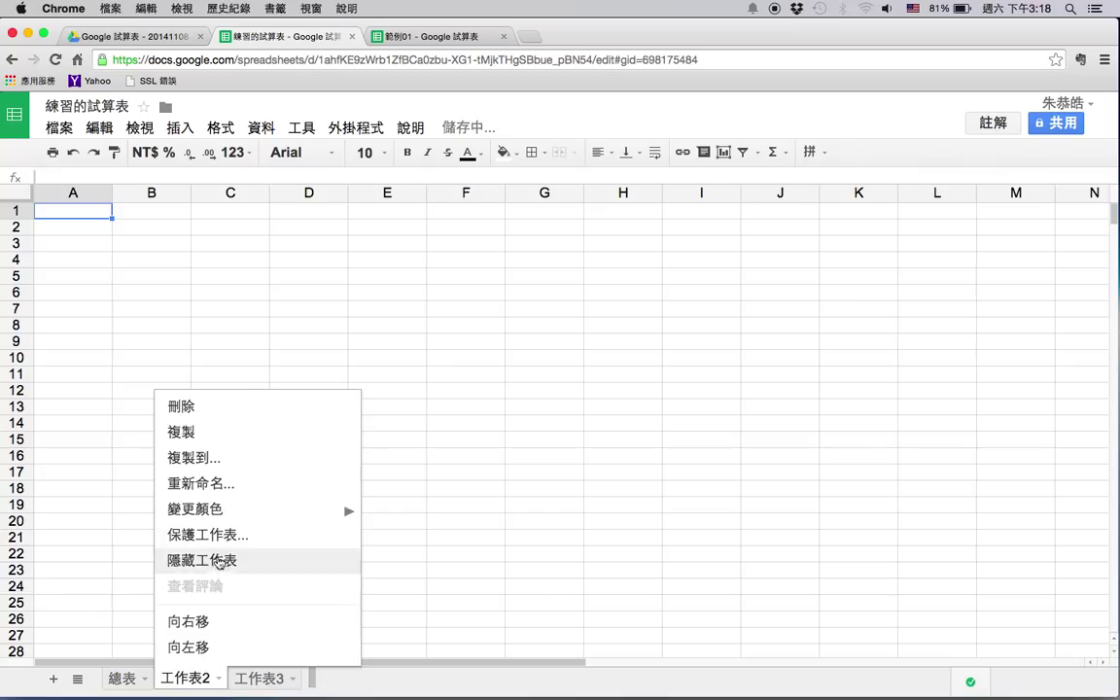
click(216, 493)
text(ru4)
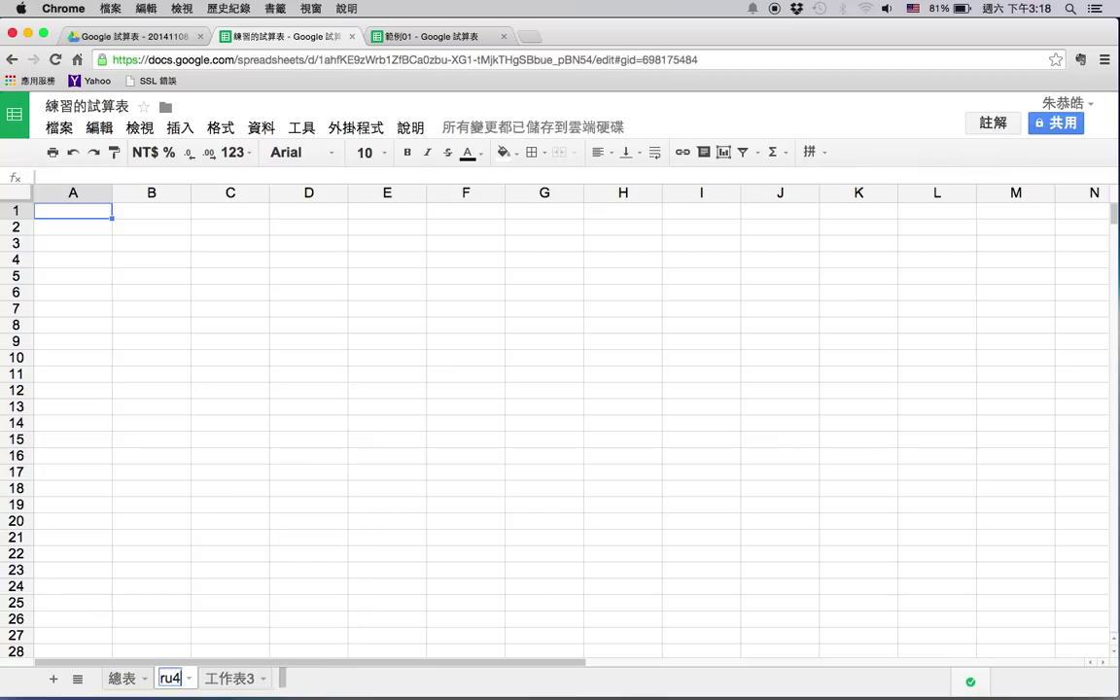
key(BackSpace)
key(BackSpace)
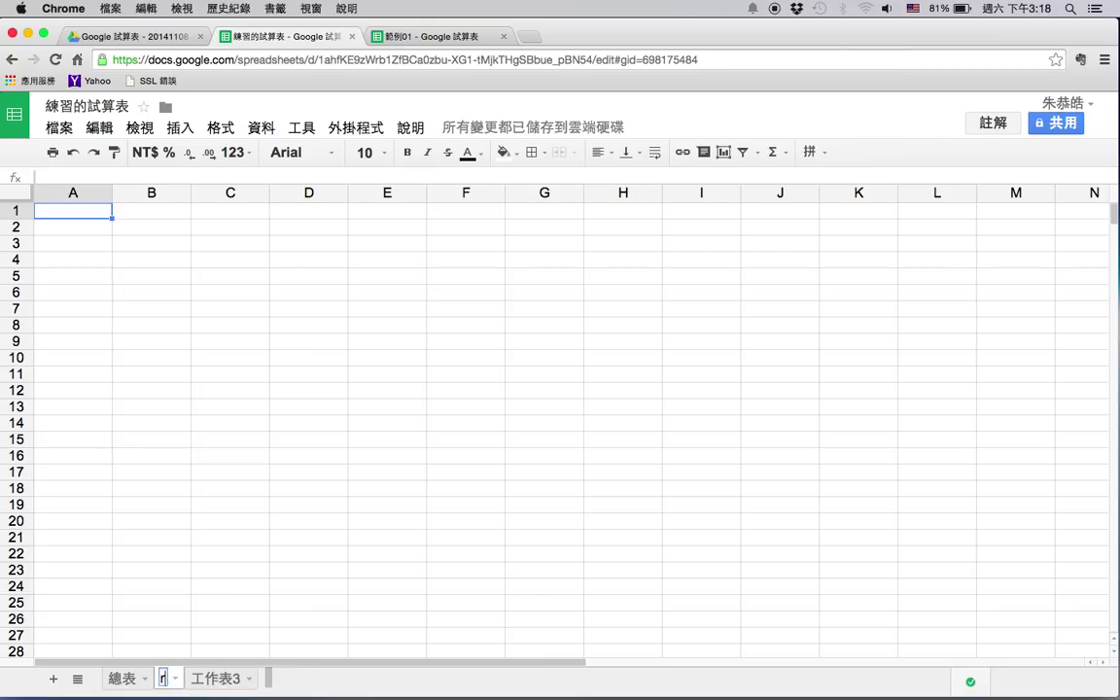
key(ctrl+space)
text(紀錄)
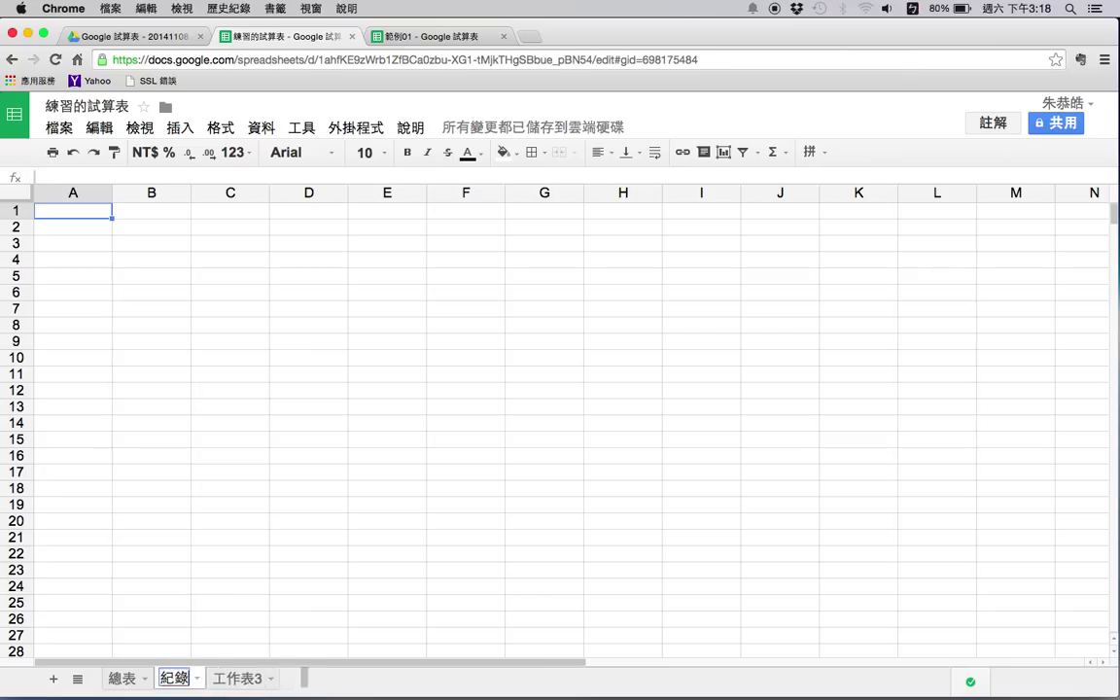
text(ㄅ一l3)
key(Return)
key(Return)
key(ctrl+space)
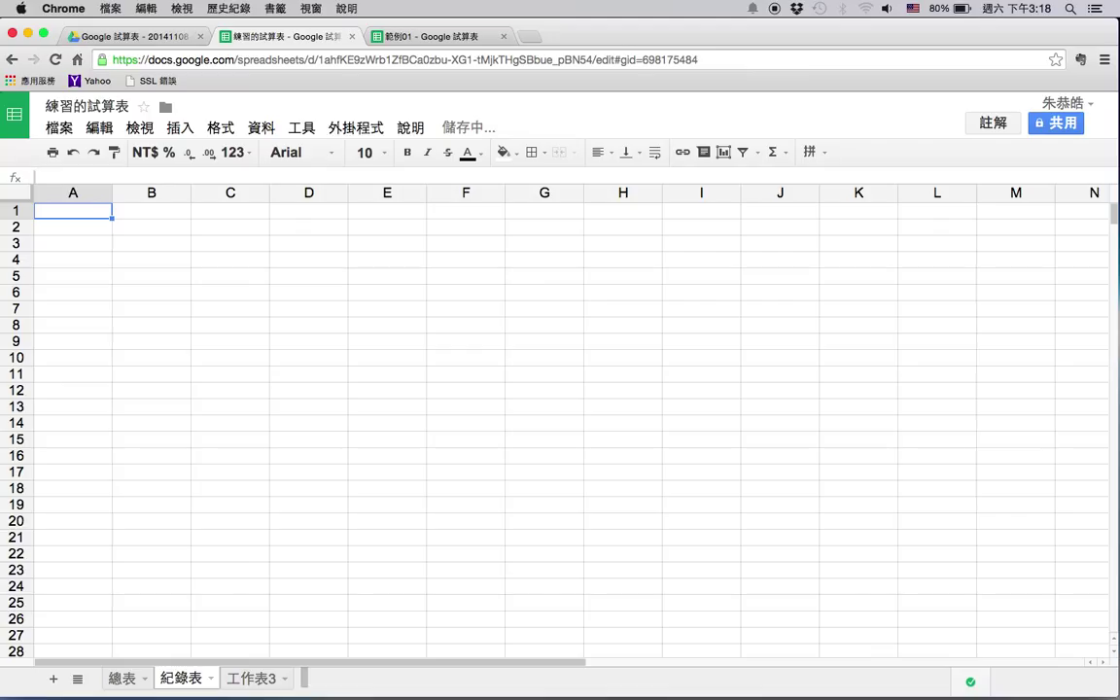
- Rename the third sheet, 工作表3, as 計算
click(255, 677)
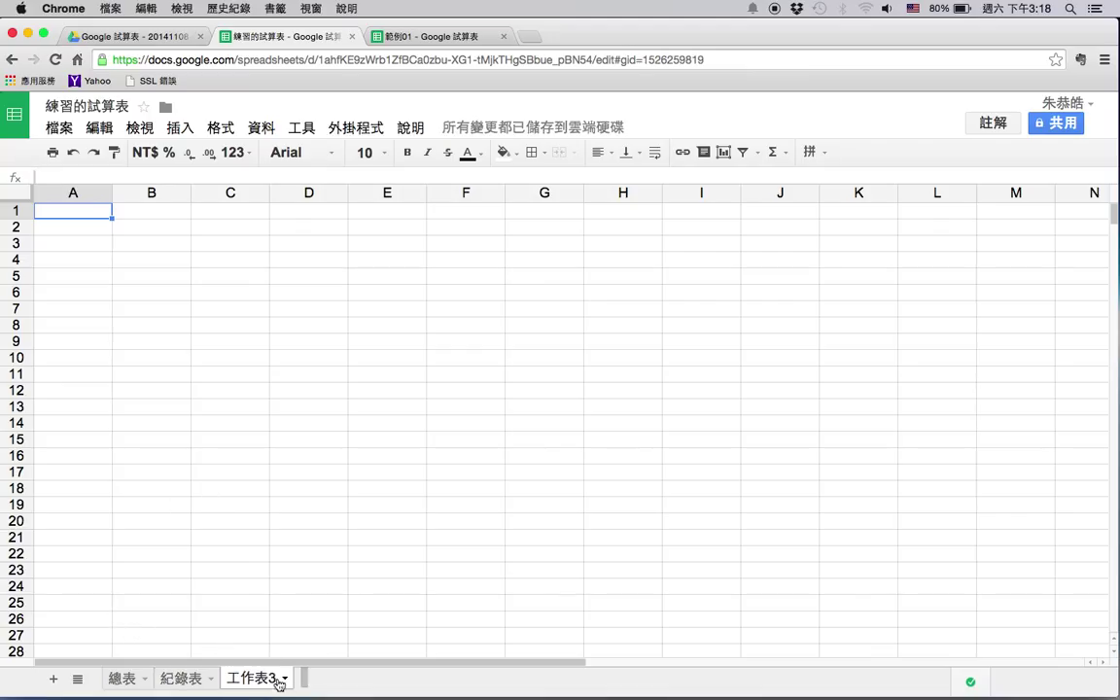
click(283, 678)
click(272, 484)
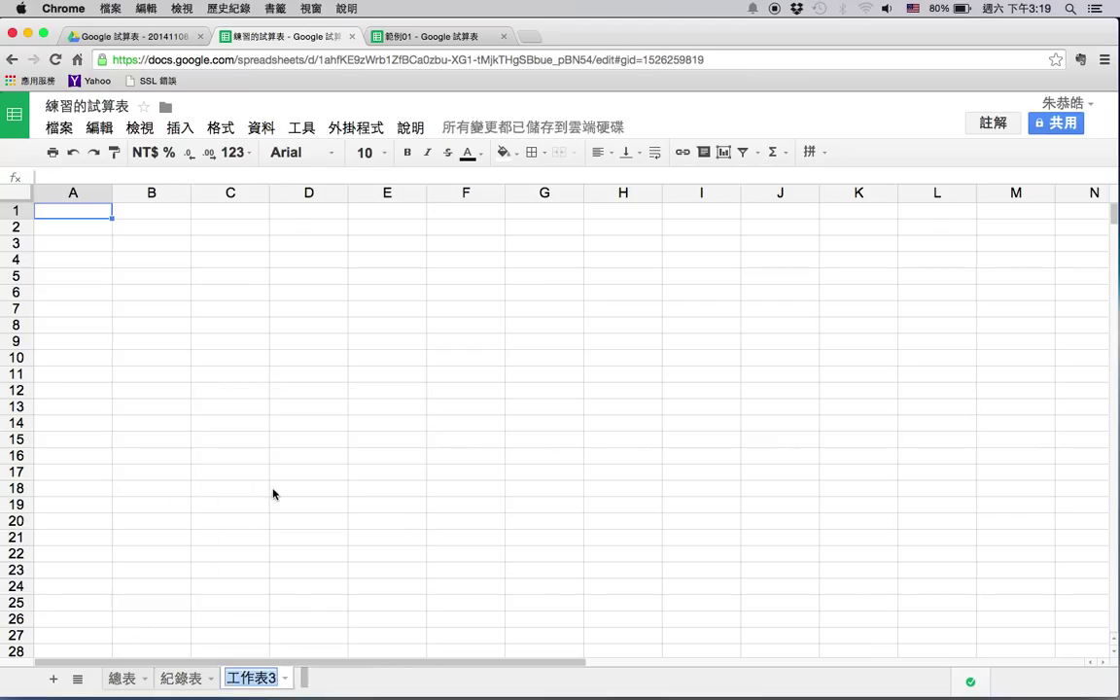
key(ctrl+space)
text(計ㄙj04)
key(Return)
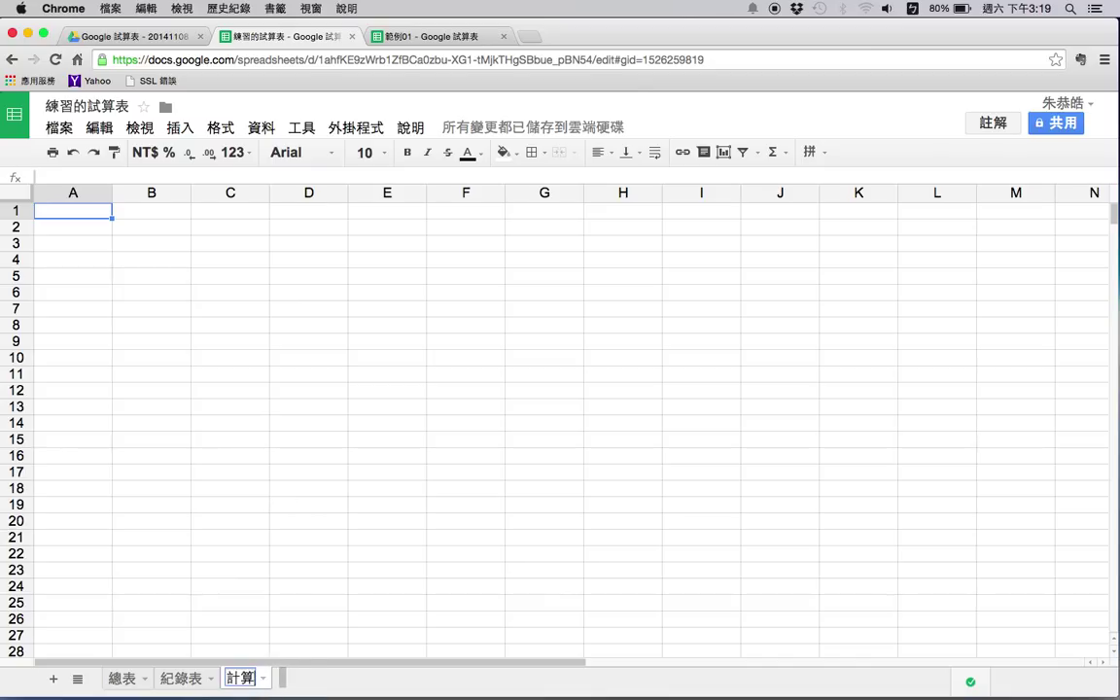
key(ctrl+space)
key(Return)
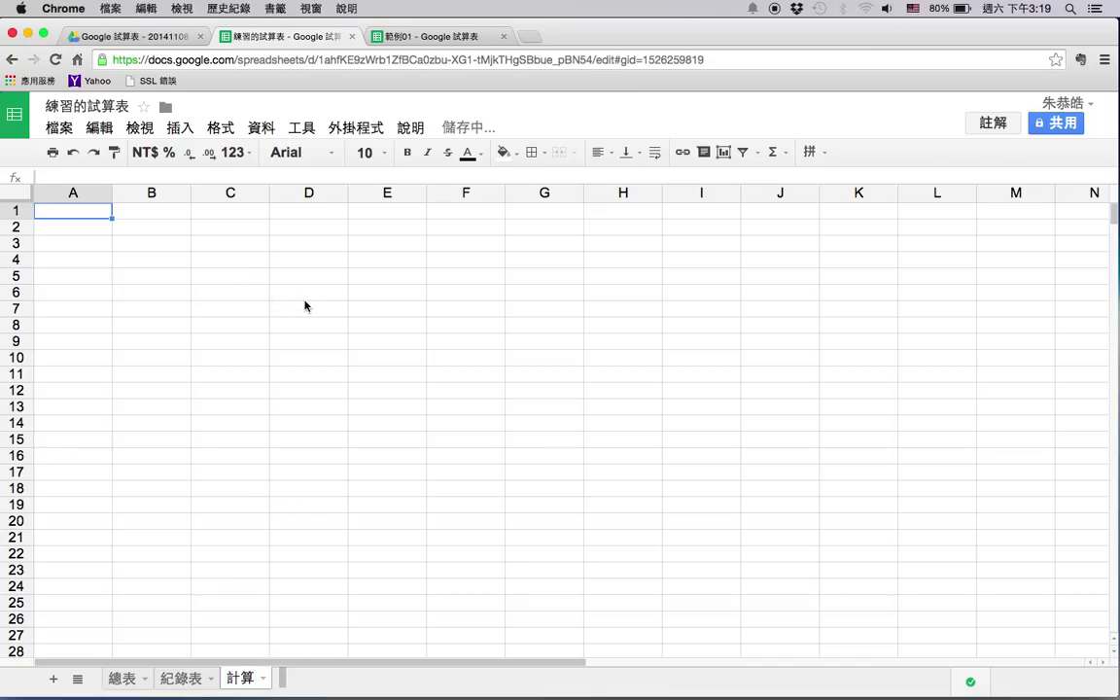
- Enter the heading 負責人 in cell A1 of the 總表 sheet
click(132, 673)
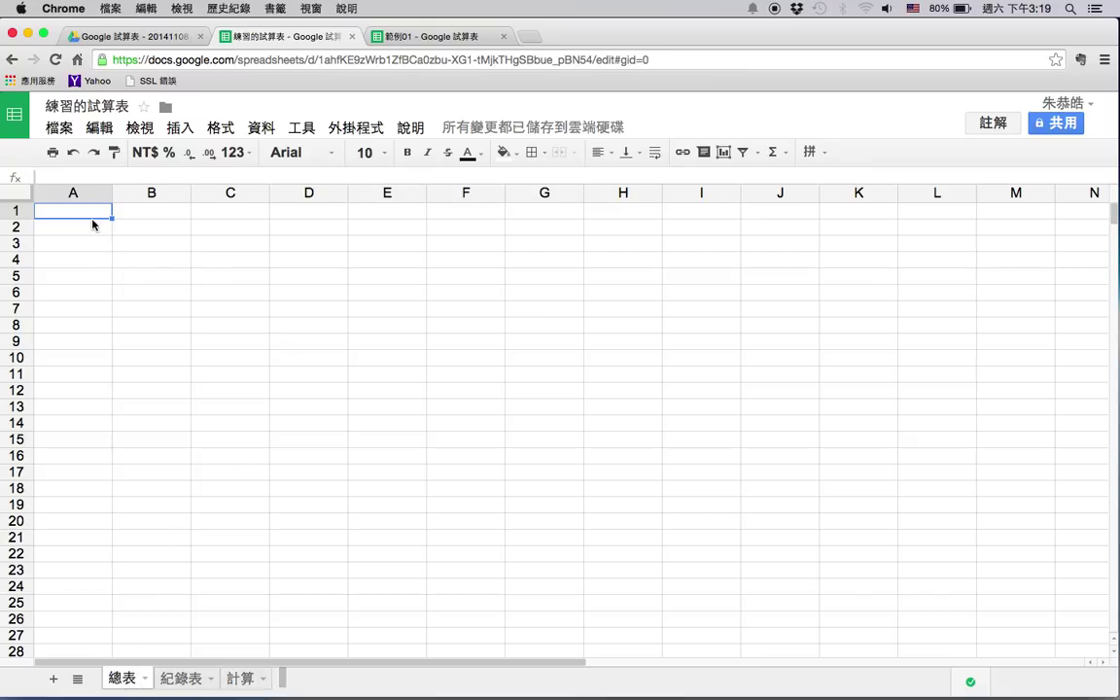
key(ctrl+space)
text(zj4yk6b)
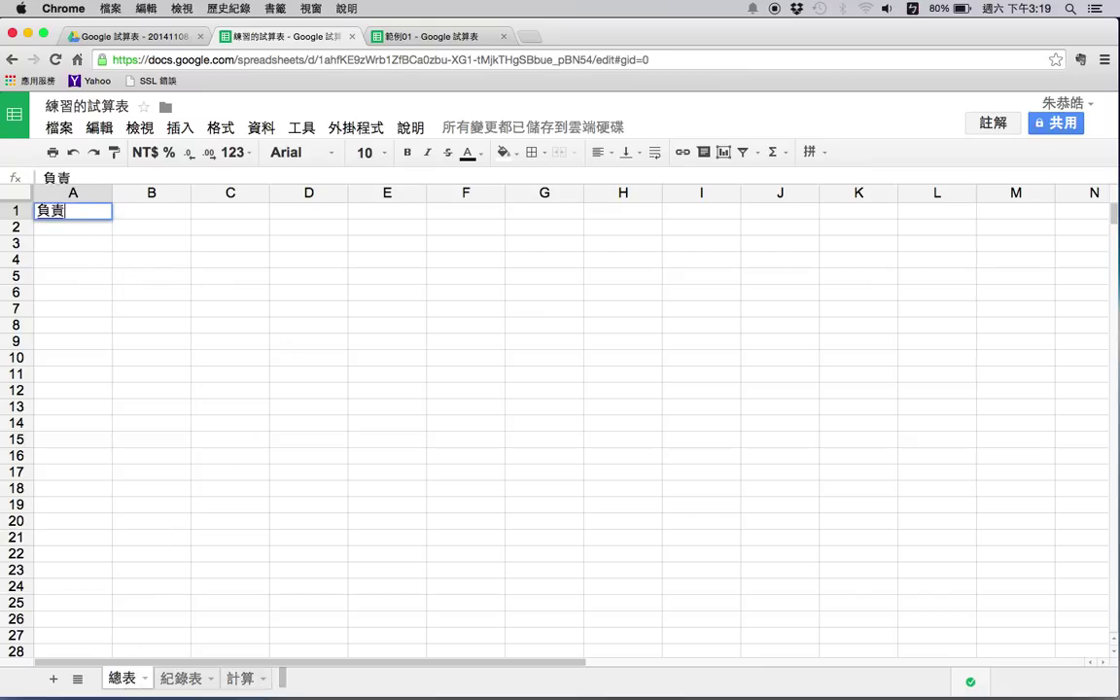
text(p6)
key(Return)
key(Return)
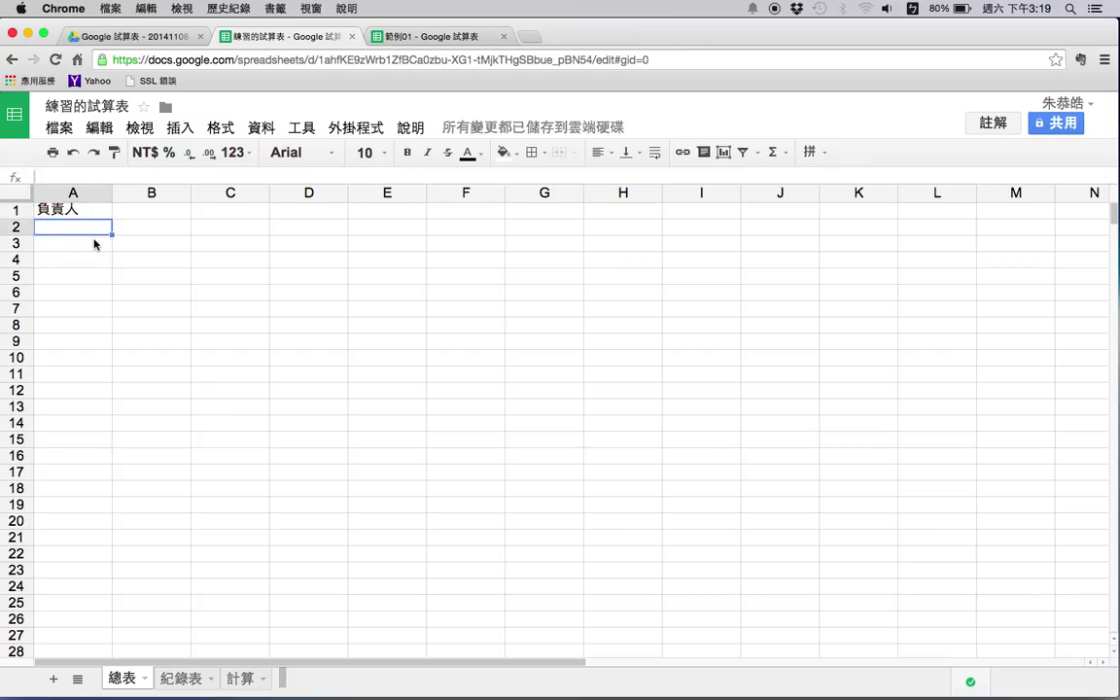
- Enter the heading 入場券 in cell A2, below 負責人
text(bj4l3)
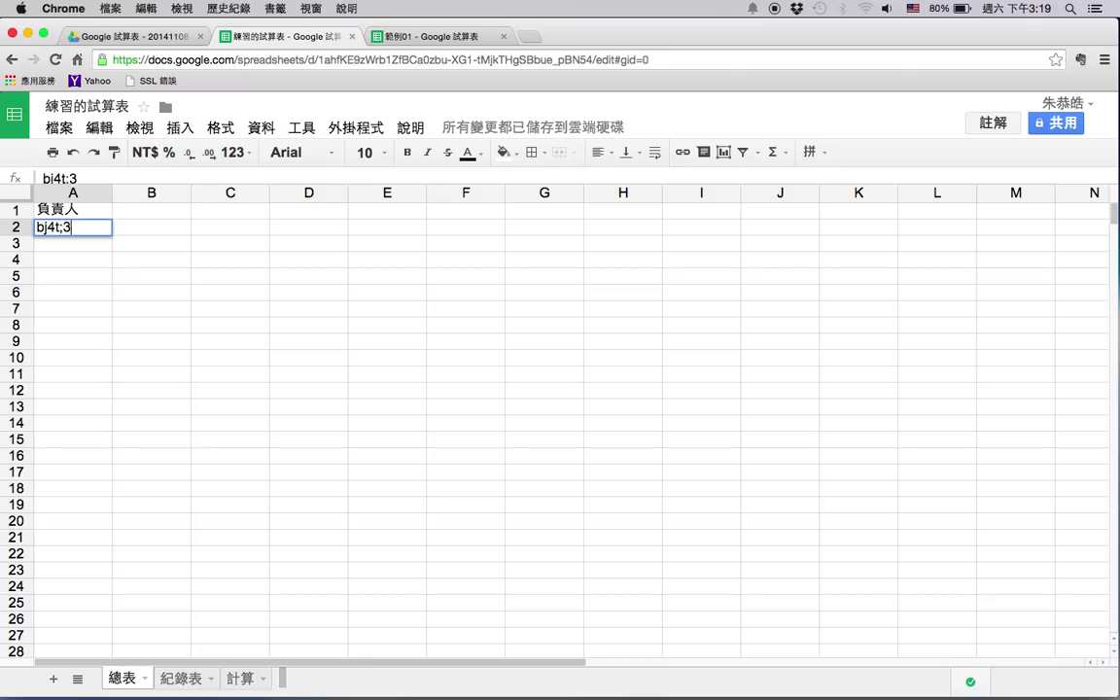
key(BackSpace)
key(BackSpace)
key(BackSpace)
key(BackSpace)
key(BackSpace)
text(ㄖㄨ)
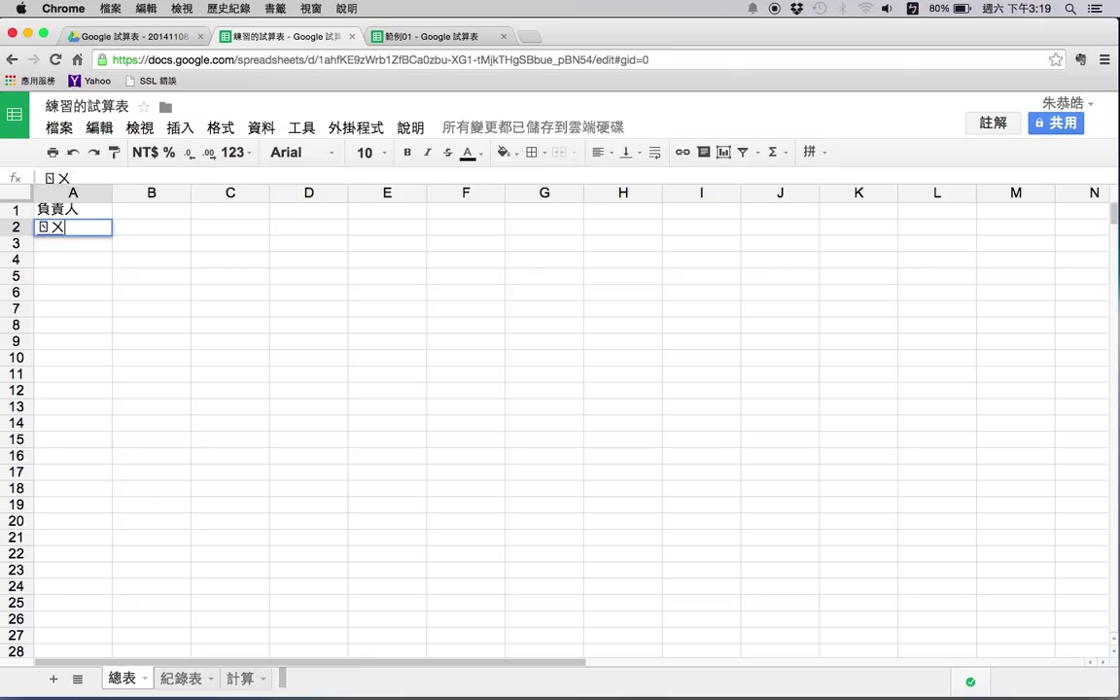
text(入場券)
key(Return)
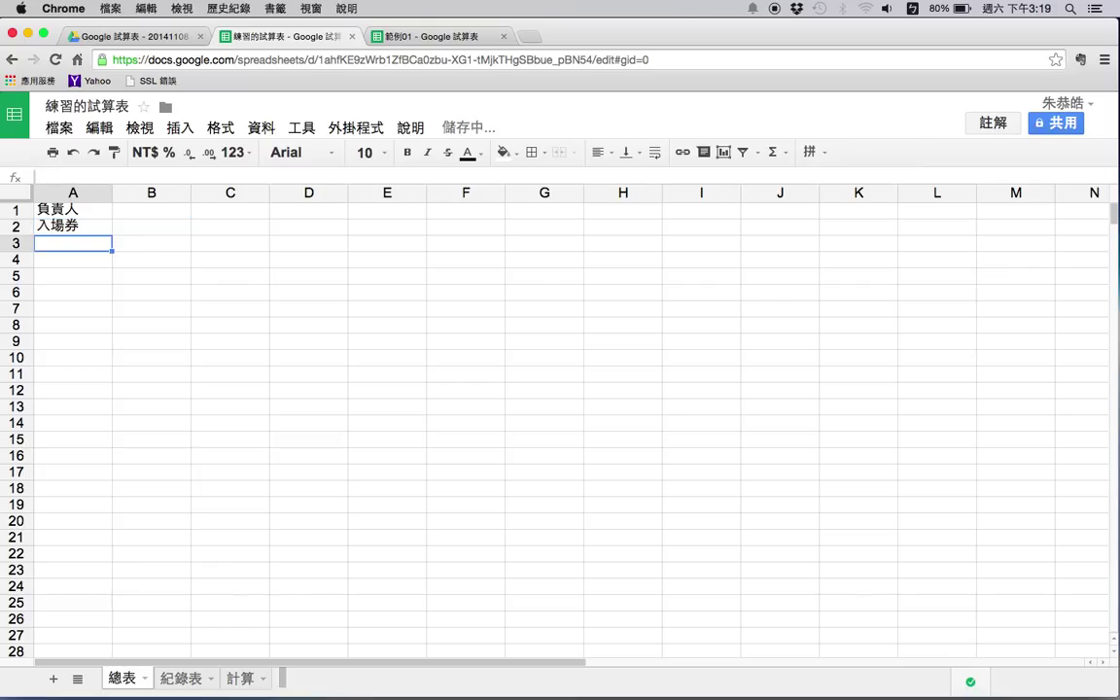
- Increase the height of rows 1 to 20 together and align their contents vertically to the middle
click(13, 210)
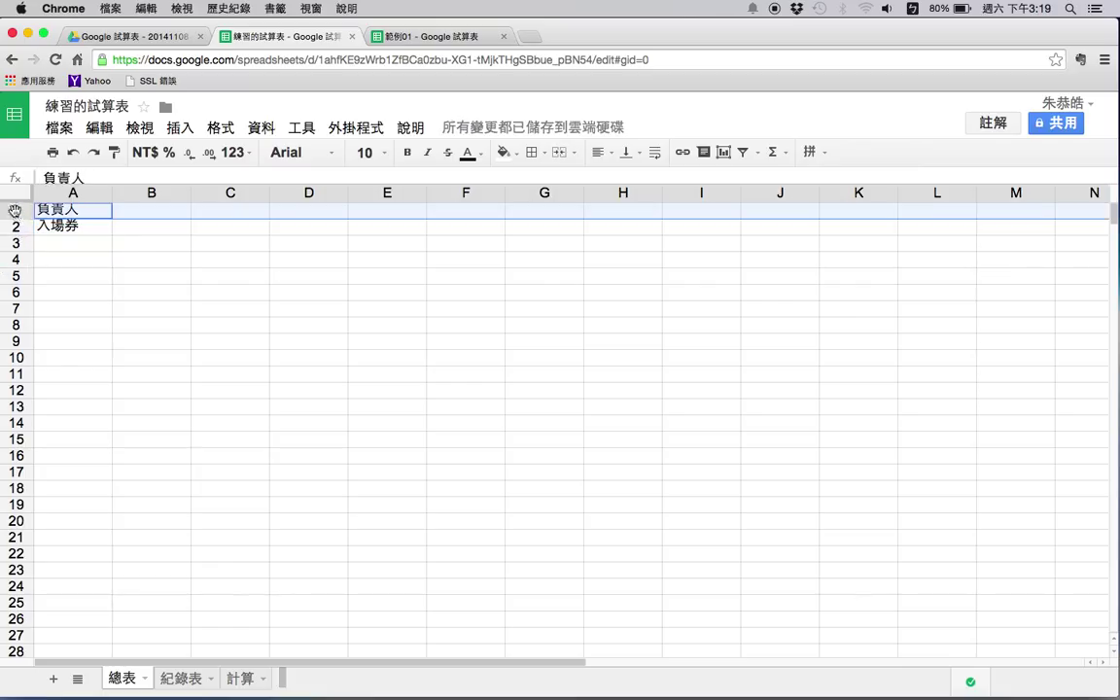
shift+click(25, 518)
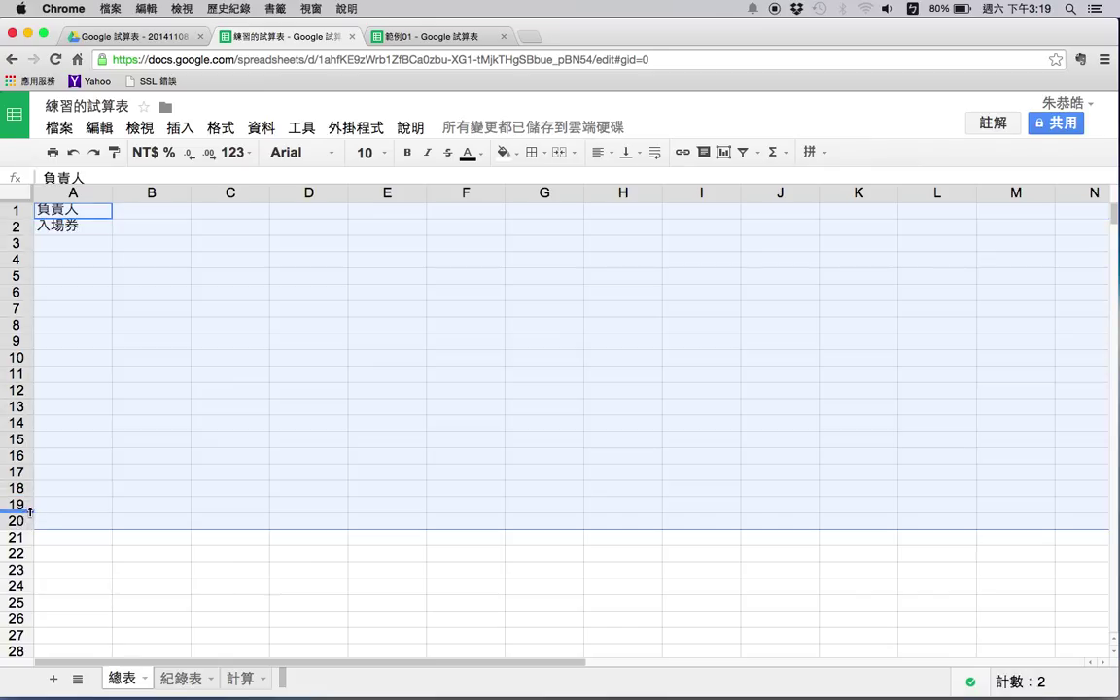
drag(30, 511, 30, 520)
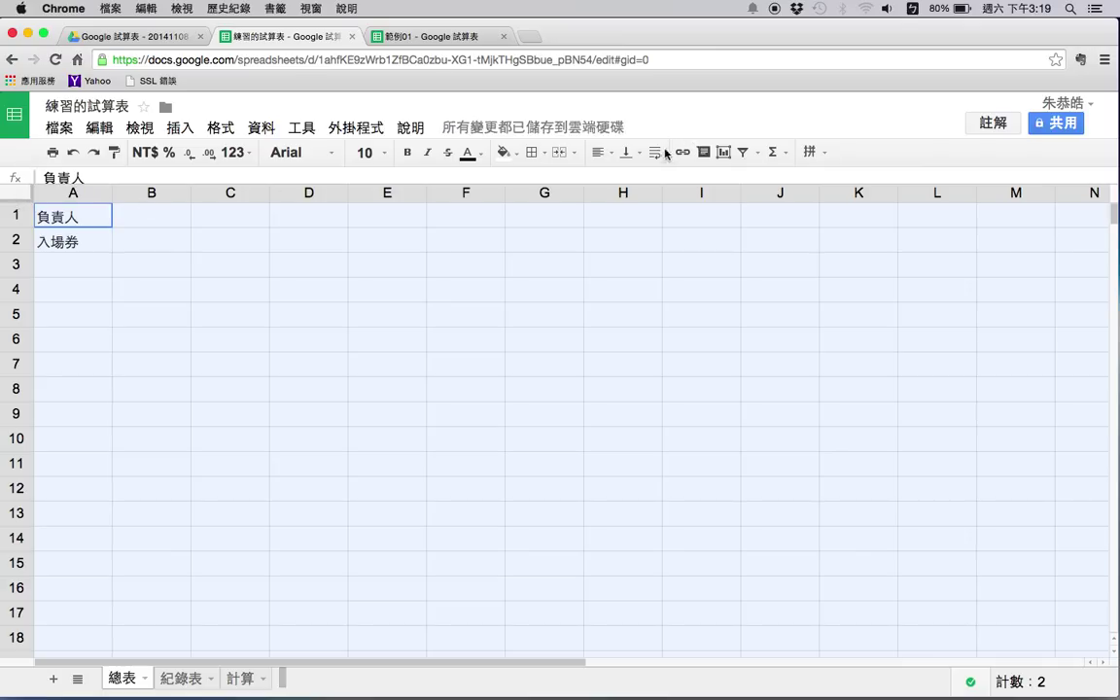
click(629, 153)
click(647, 178)
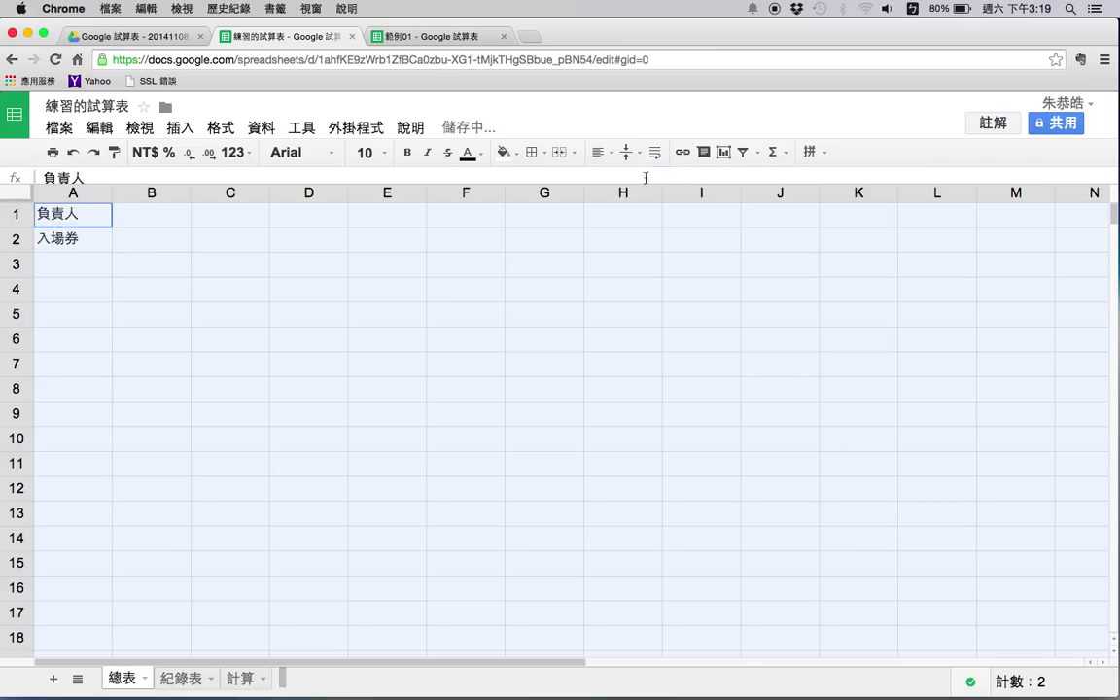
click(49, 307)
- Fill cells B1 to K1 beside 負責人 with the number series 1 to 10
click(150, 222)
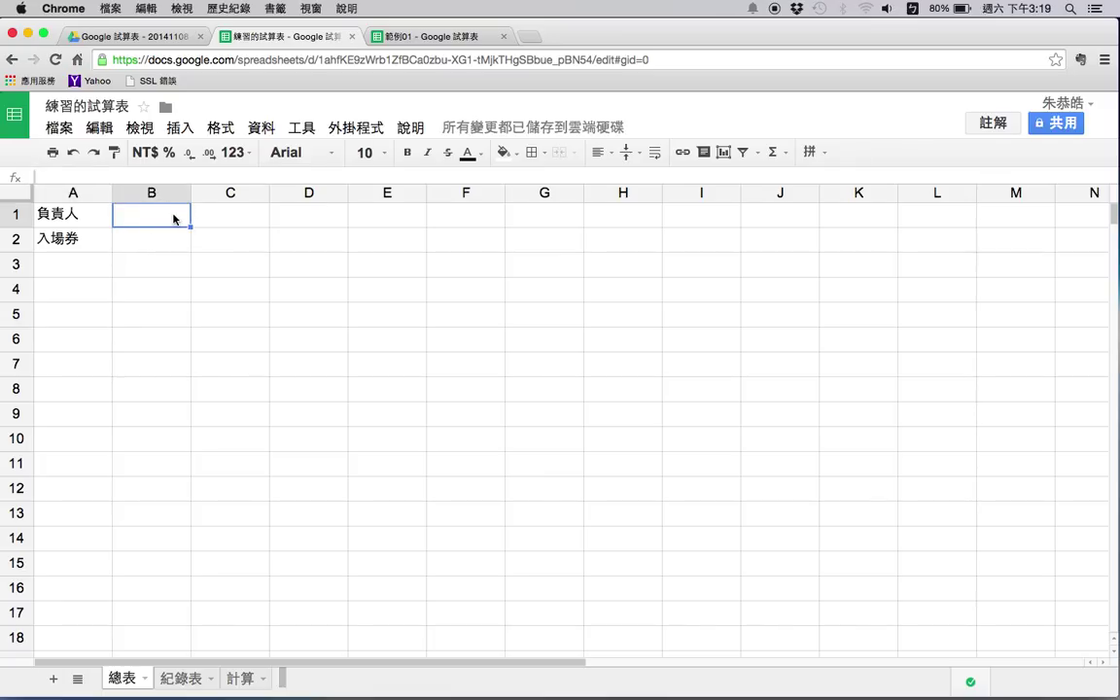
text(□)
key(ctrl+space)
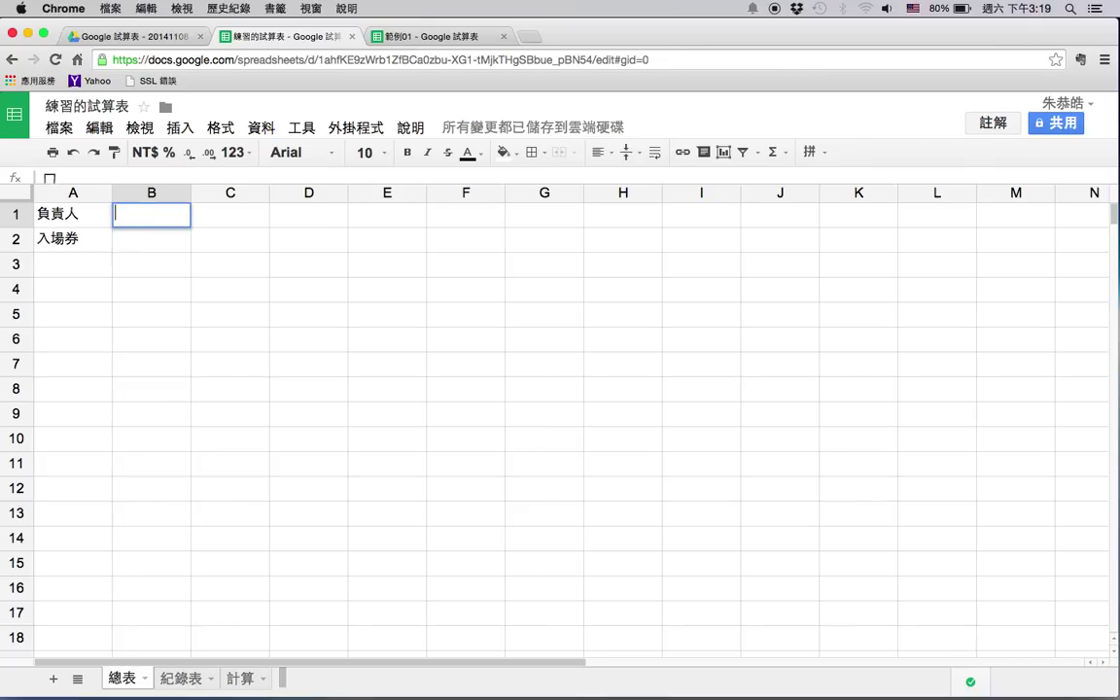
text(1)
key(Tab)
text(2)
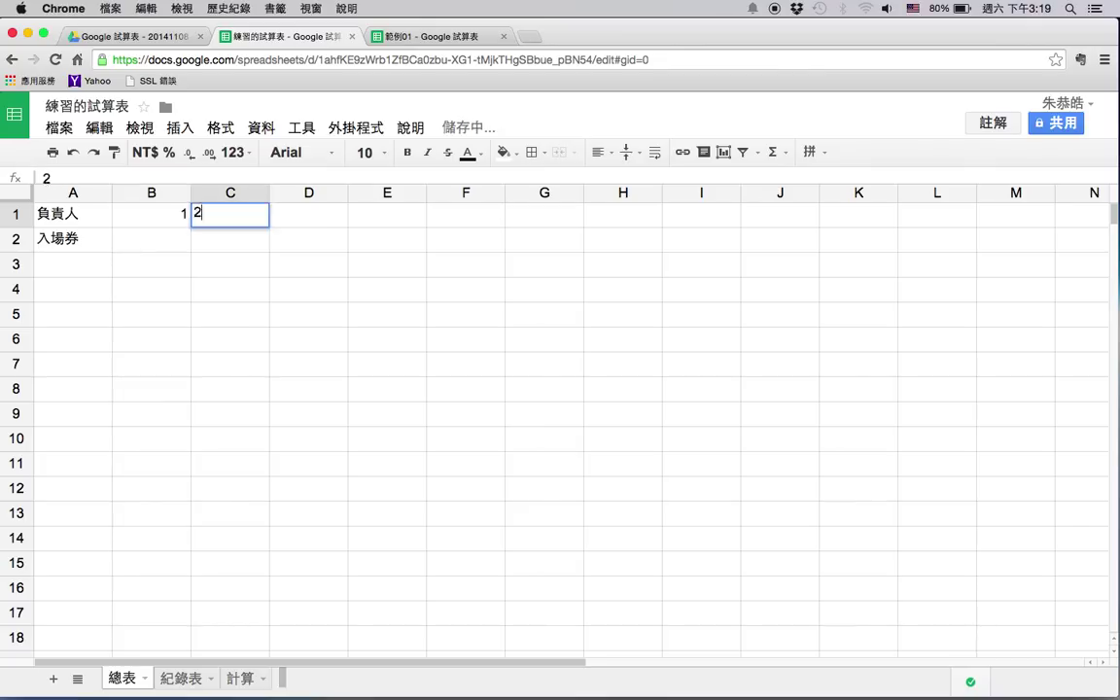
key(Tab)
drag(181, 220, 751, 224)
drag(821, 227, 870, 227)
click(778, 264)
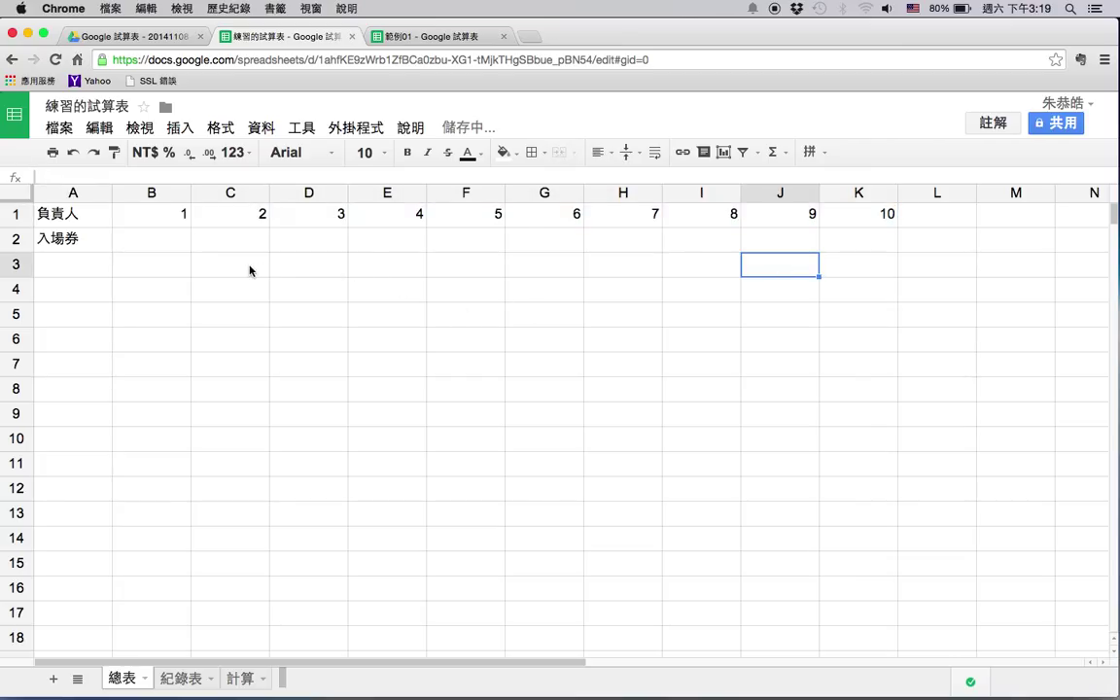
- Give cells B1 to K1 a light green background fill
click(161, 218)
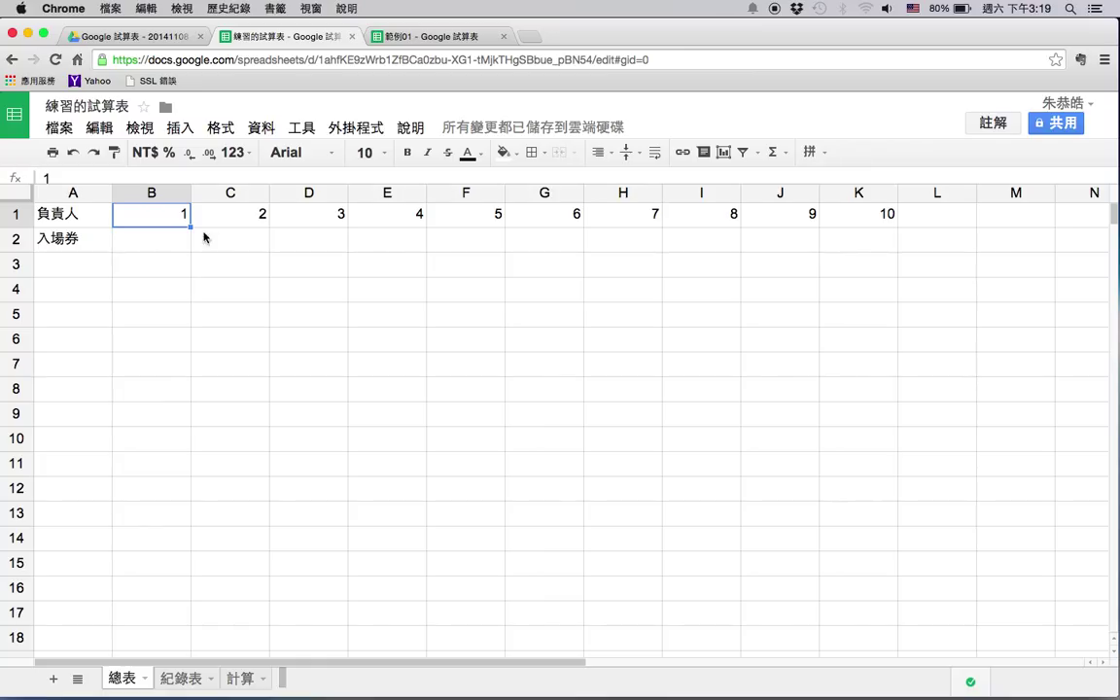
drag(168, 225, 870, 216)
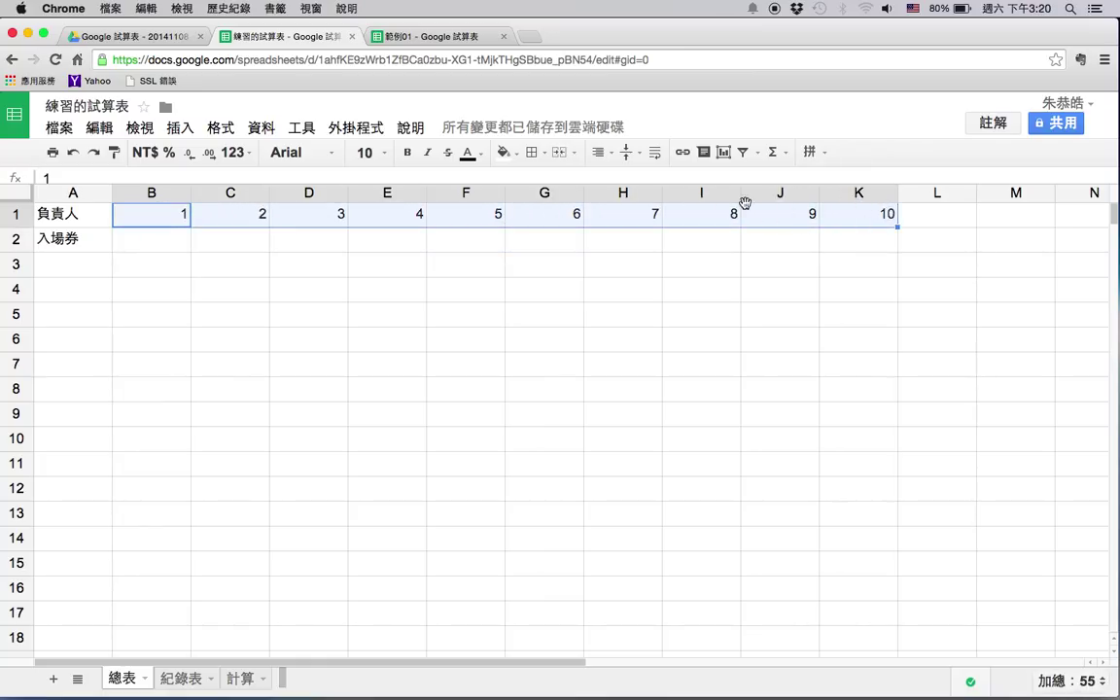
click(504, 153)
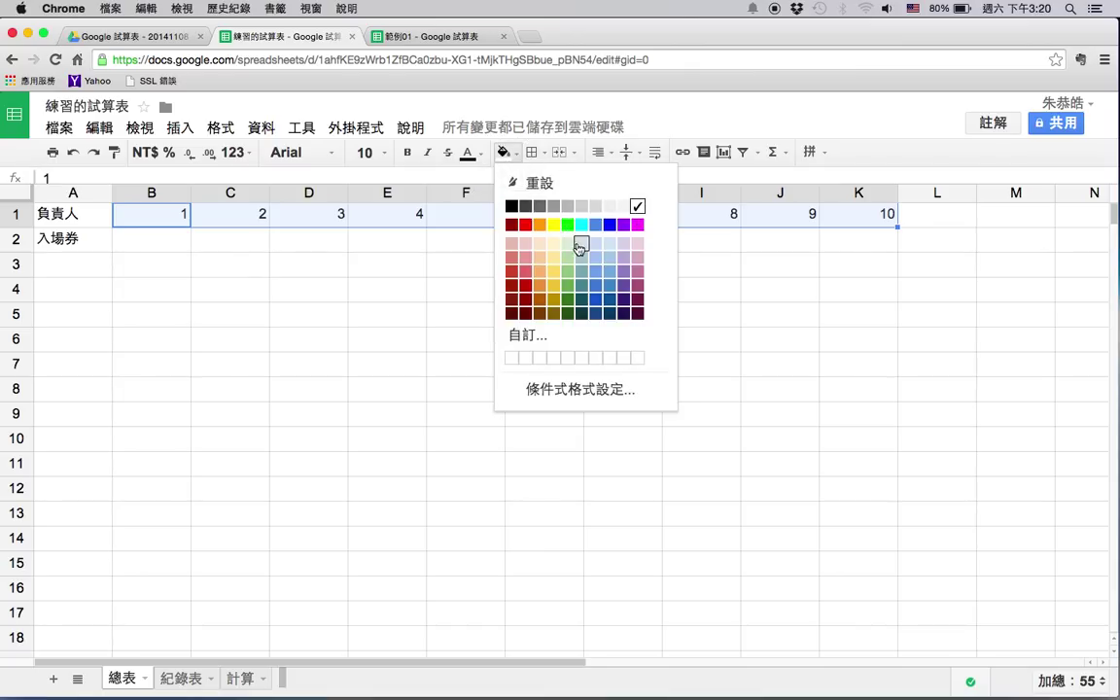
click(570, 245)
click(459, 269)
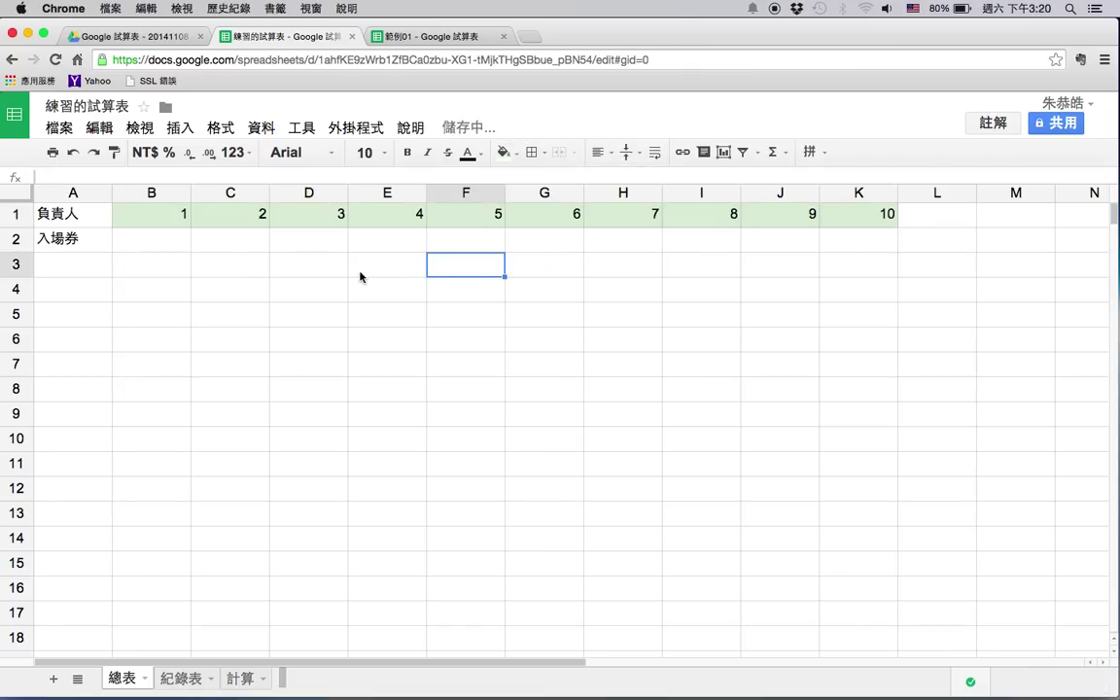
- Make the headings 負責人 and 入場券 in cells A1 and A2 bold with blue text
click(163, 246)
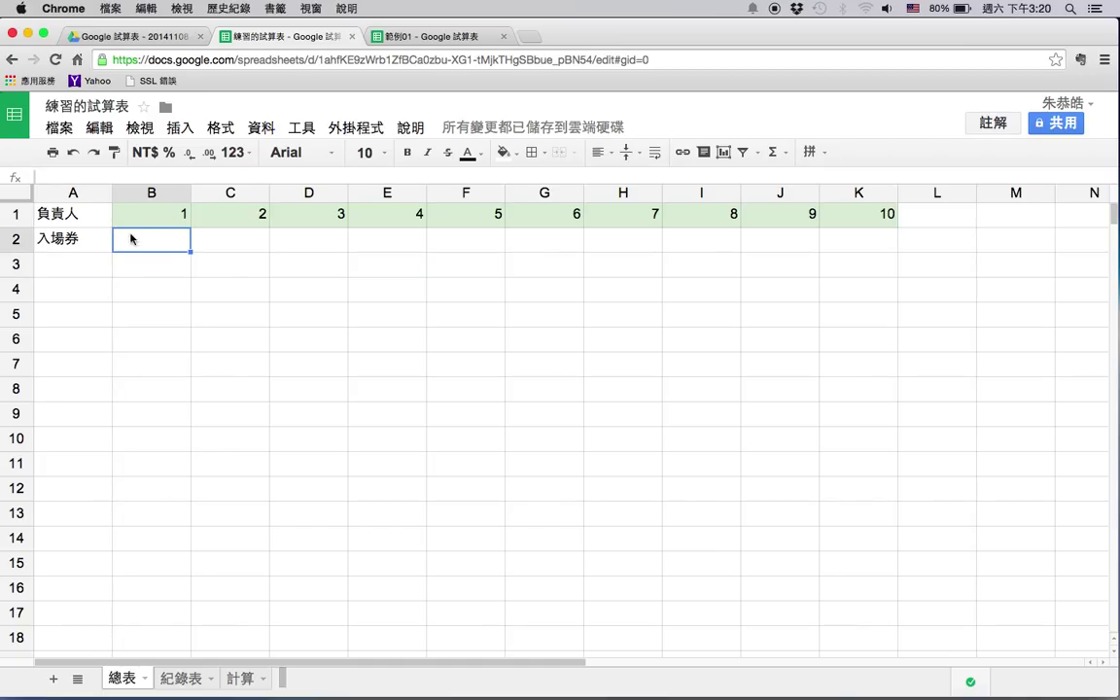
drag(79, 216, 80, 237)
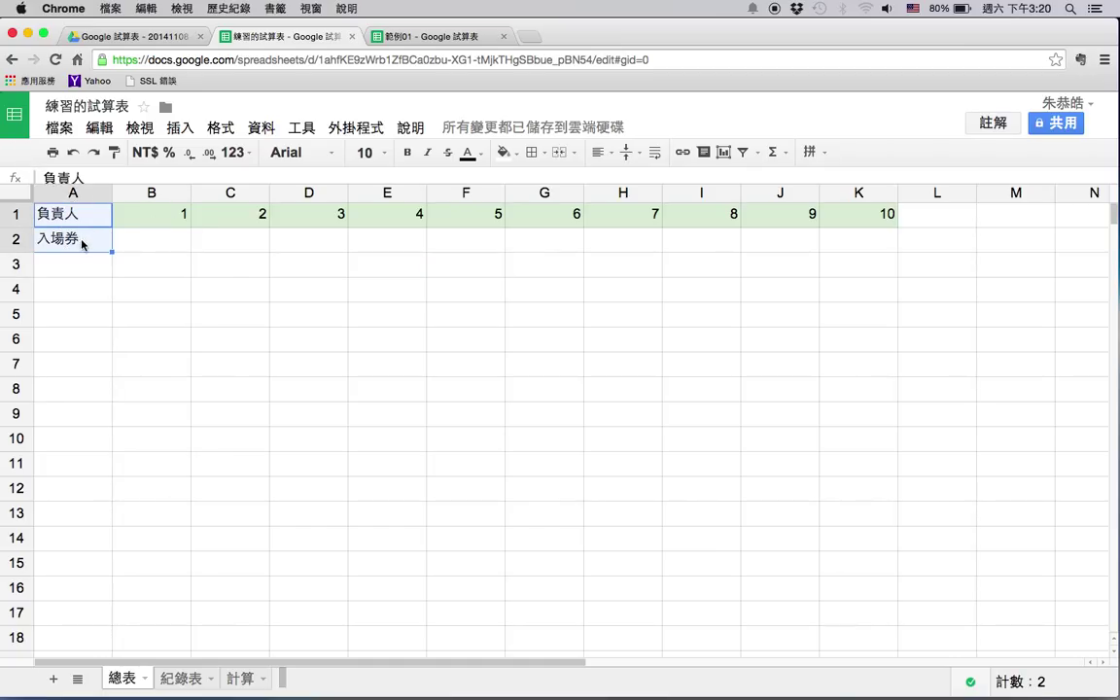
click(408, 153)
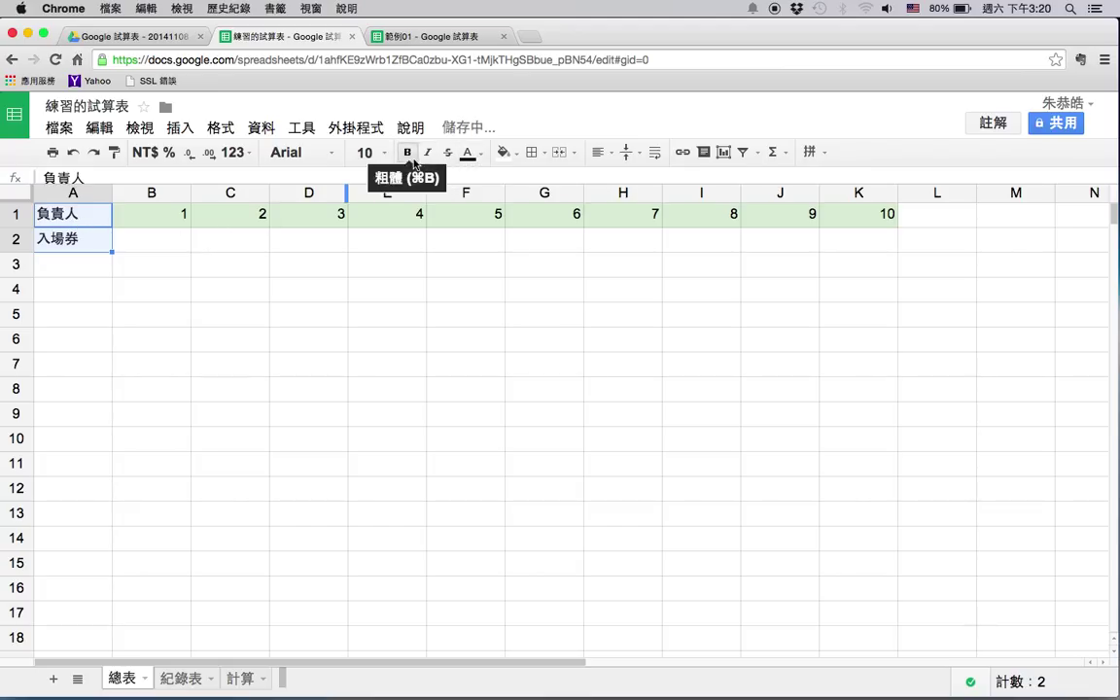
click(477, 155)
click(574, 225)
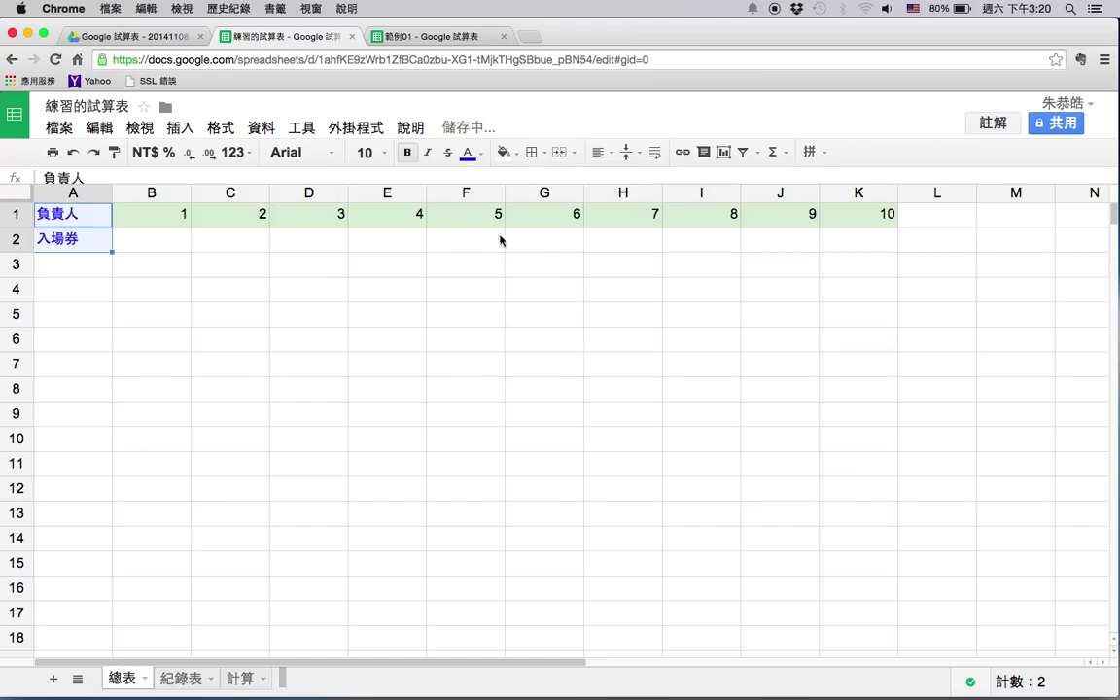
click(311, 291)
- Set the text in cells B1 to K1 to blue and bold
drag(154, 223, 875, 215)
click(471, 154)
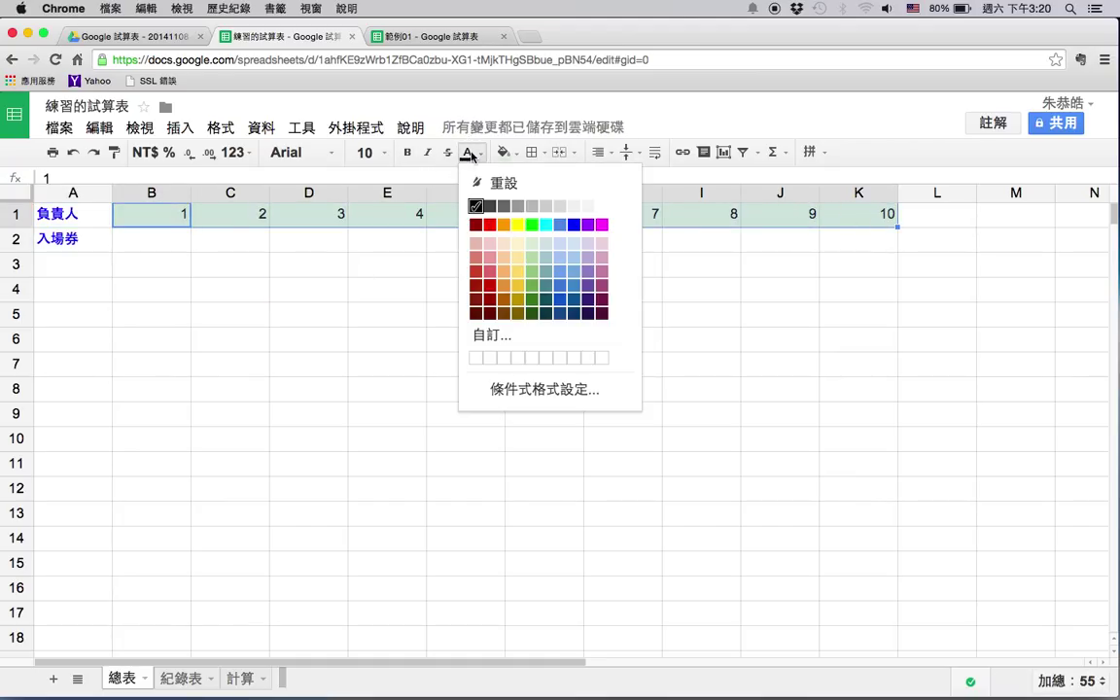
click(574, 231)
click(407, 152)
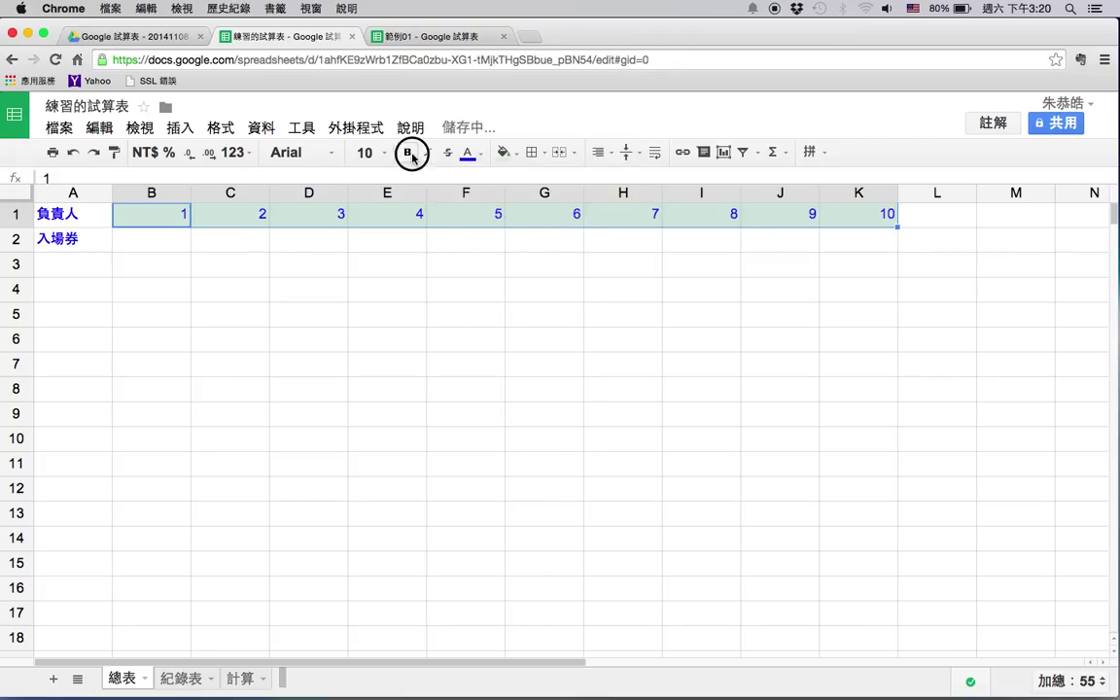
click(328, 290)
- Apply borders around all cells in the range A1 to K2
drag(81, 225, 847, 255)
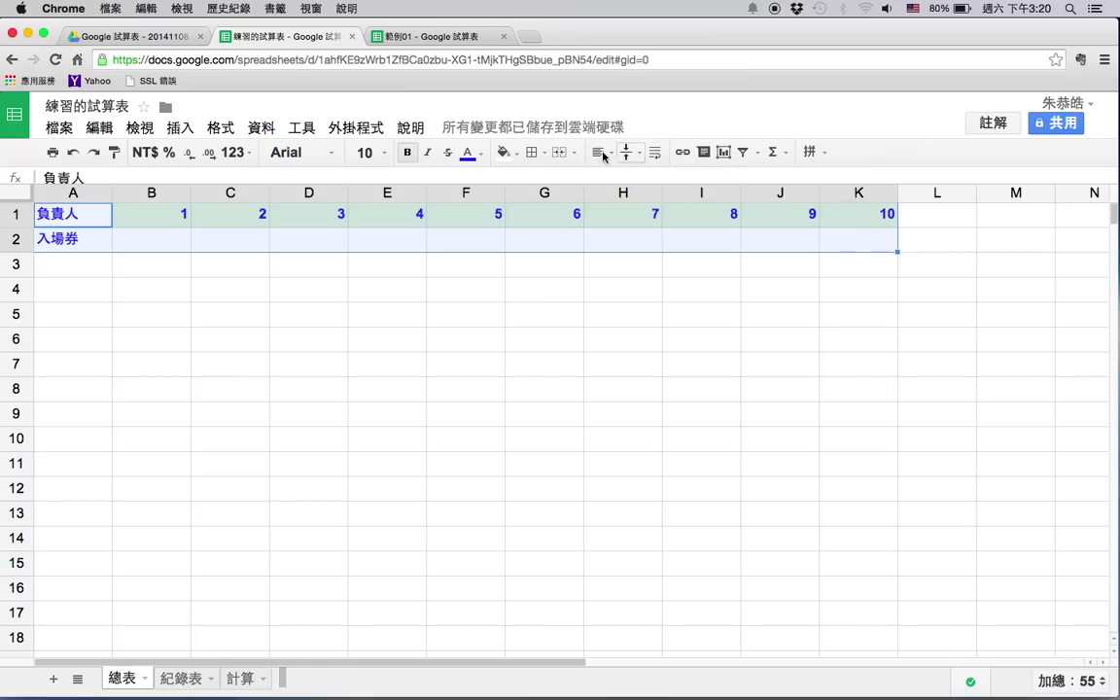
click(531, 153)
click(542, 187)
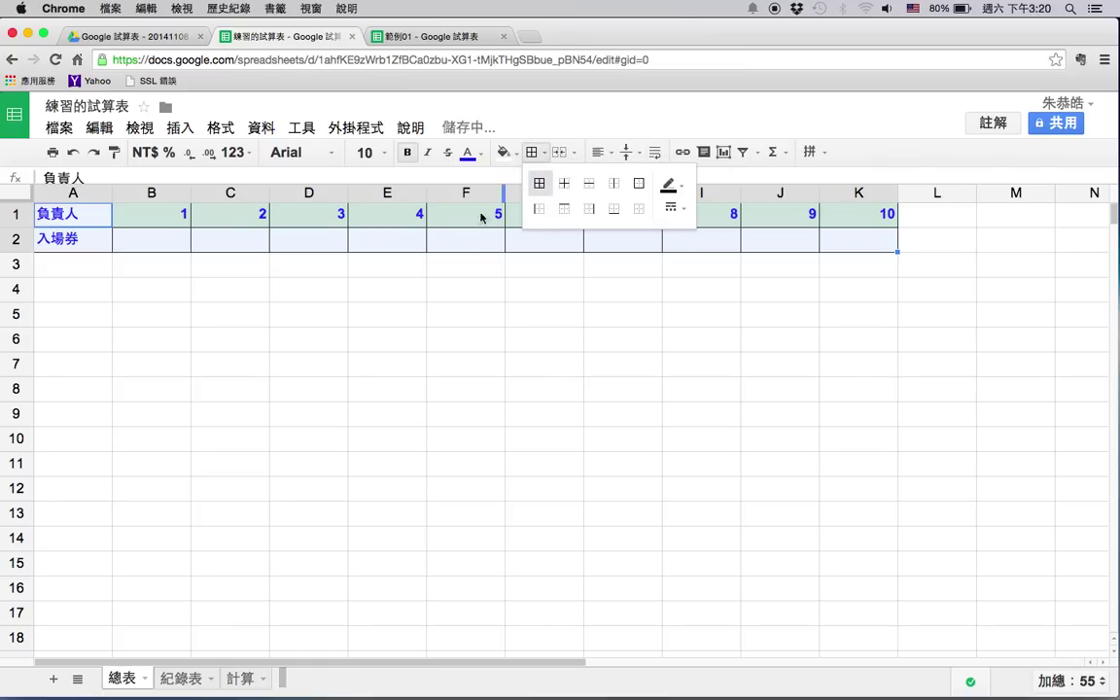
click(310, 284)
- Center the contents of cells A1 to K1 horizontally
drag(83, 216, 865, 212)
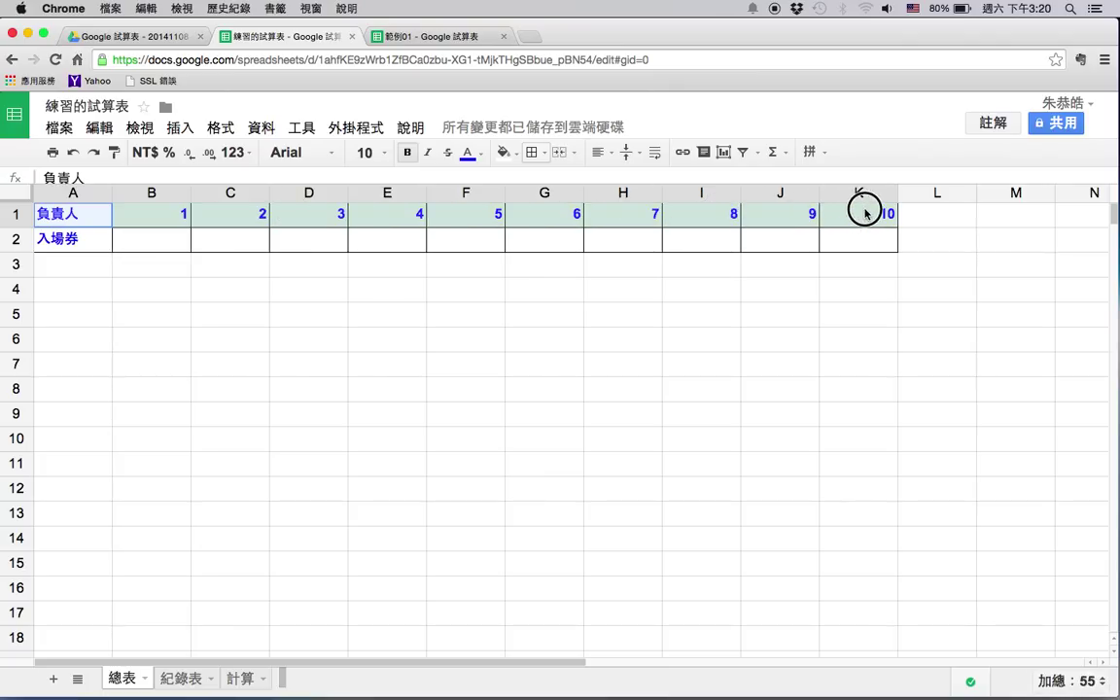
click(802, 215)
click(866, 216)
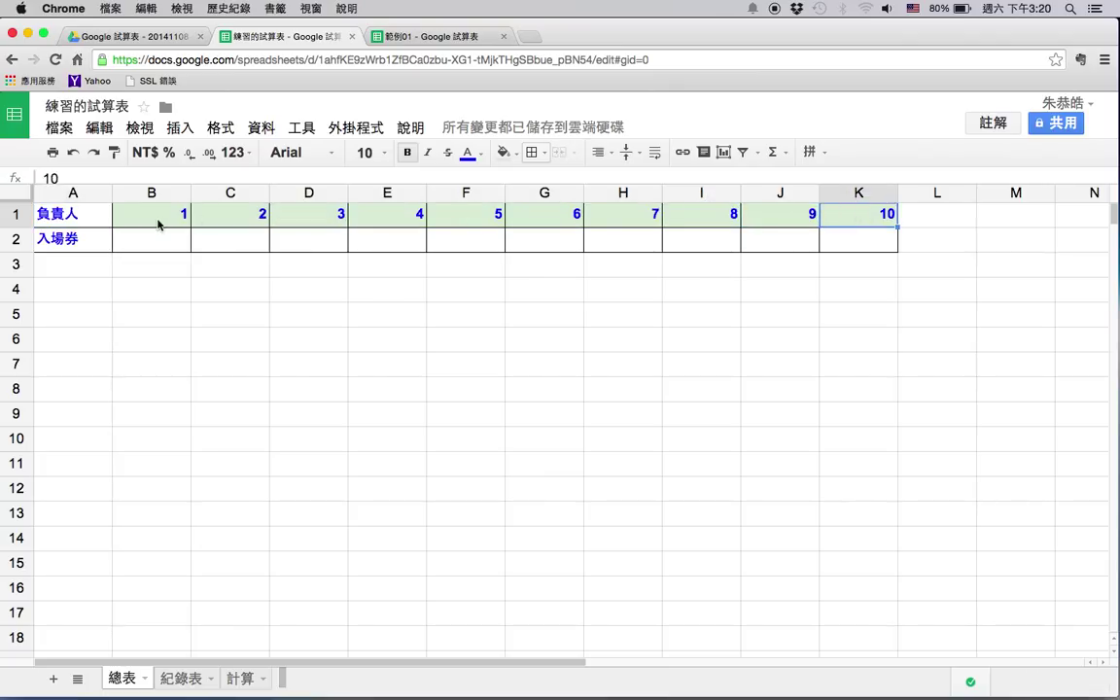
drag(87, 217, 88, 240)
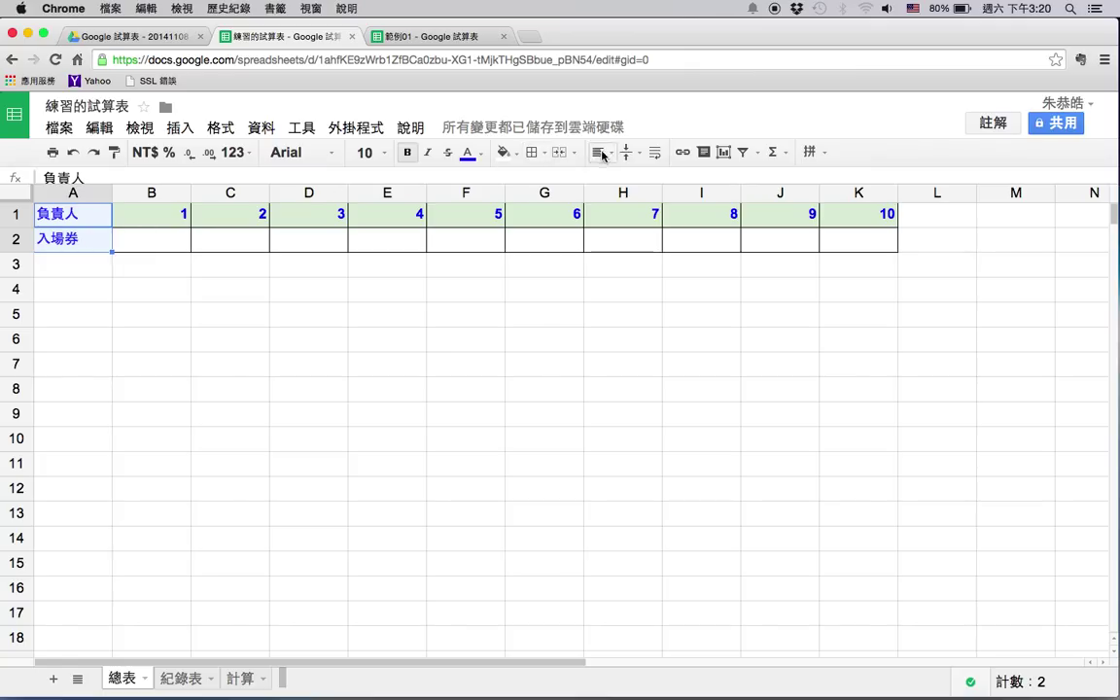
drag(866, 212, 112, 209)
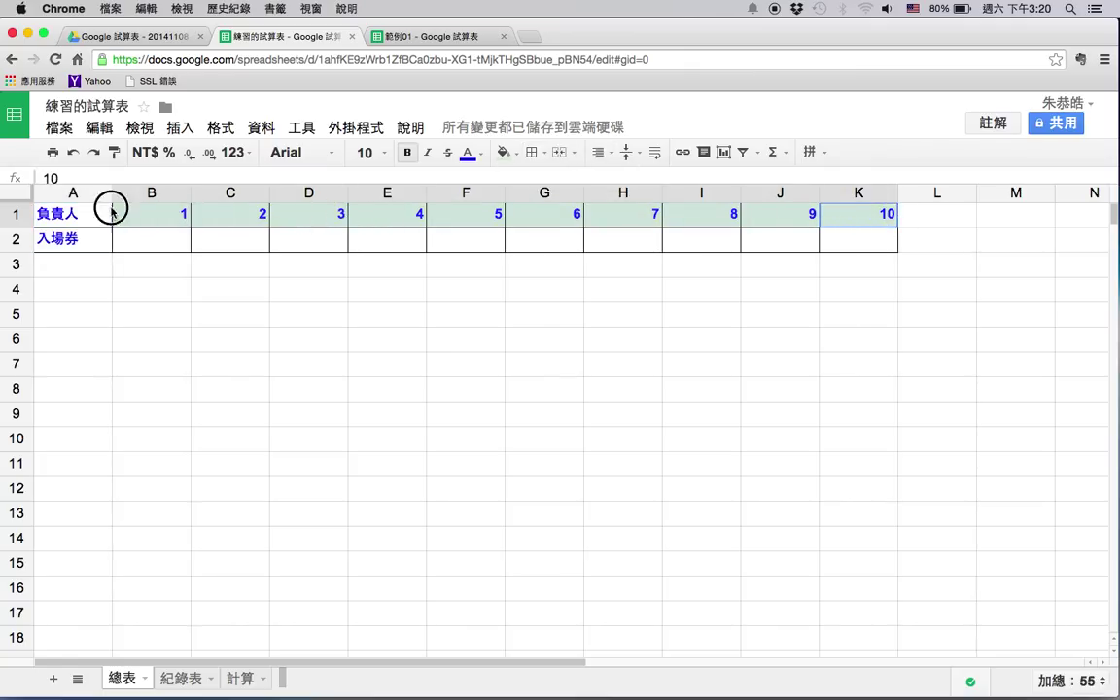
click(600, 151)
click(625, 180)
click(309, 288)
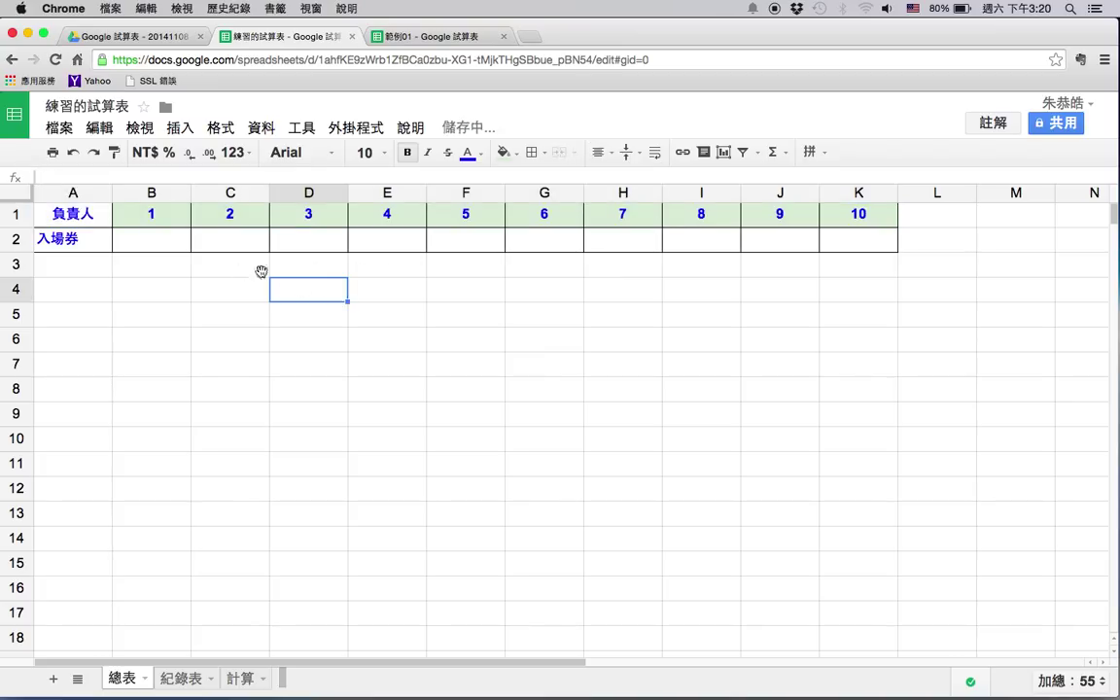
- Center the 入場券 heading in cell A2 horizontally
click(89, 239)
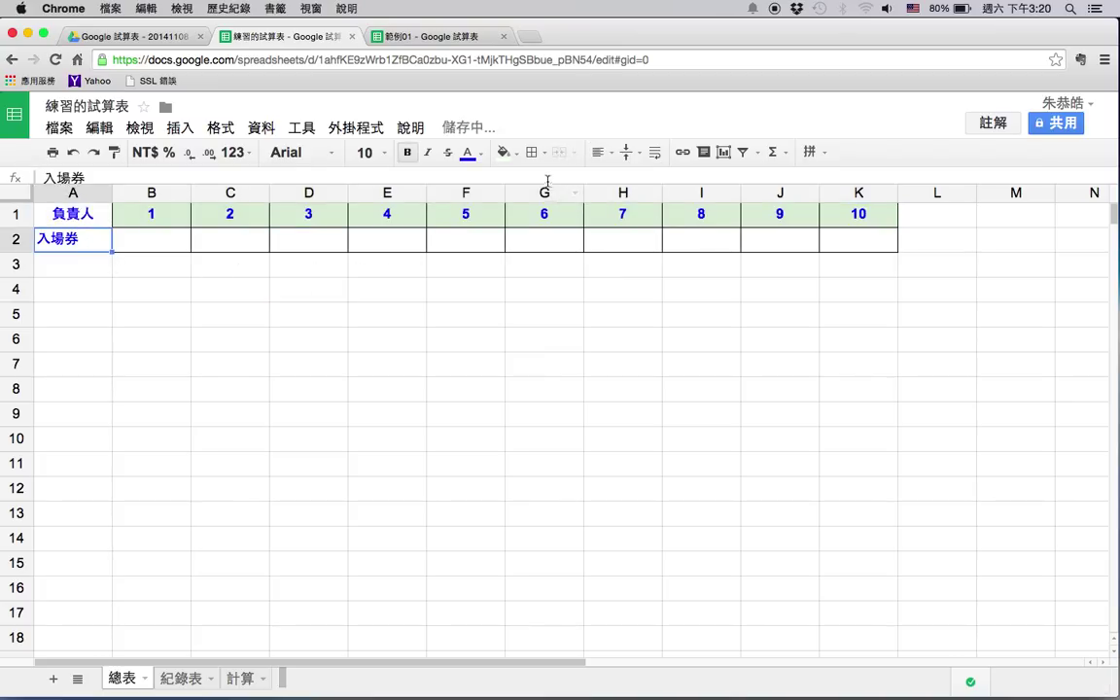
click(600, 152)
click(622, 179)
click(267, 319)
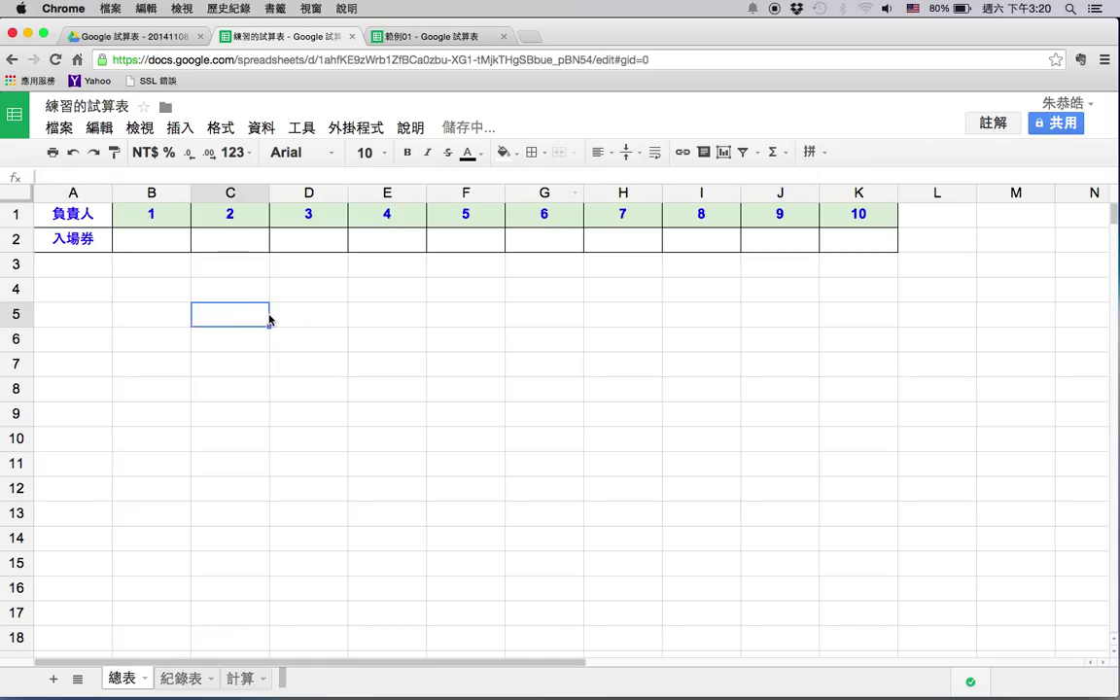
- Clear the numbers from cells B1 to K1, keeping the cell formatting
click(161, 220)
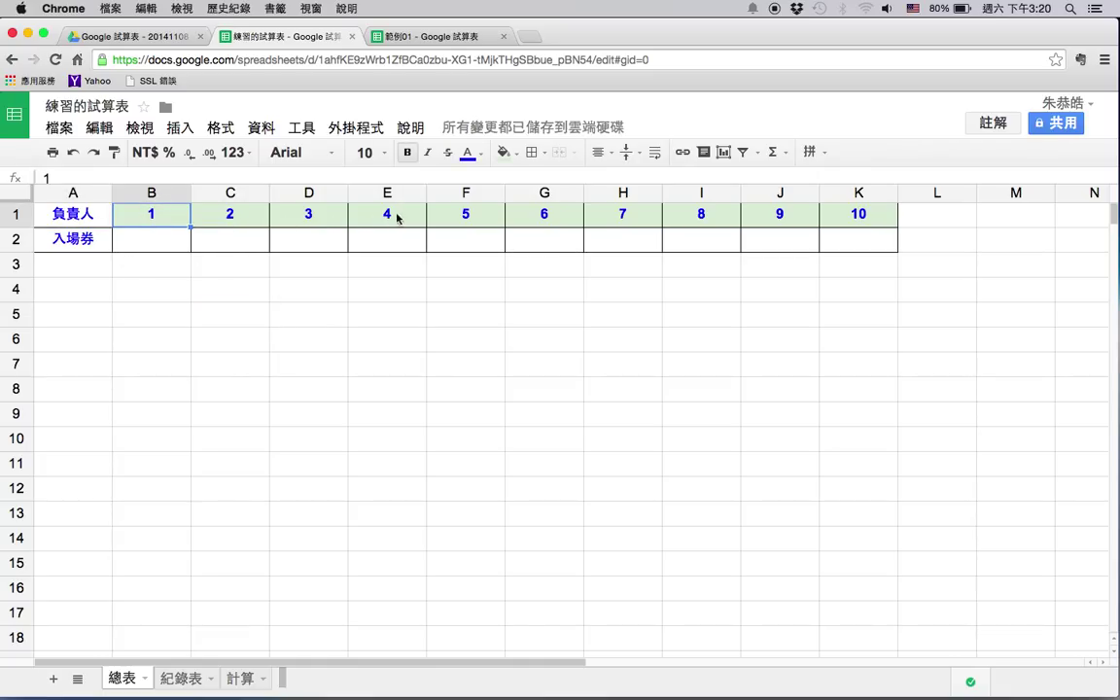
drag(166, 221, 848, 221)
key(Delete)
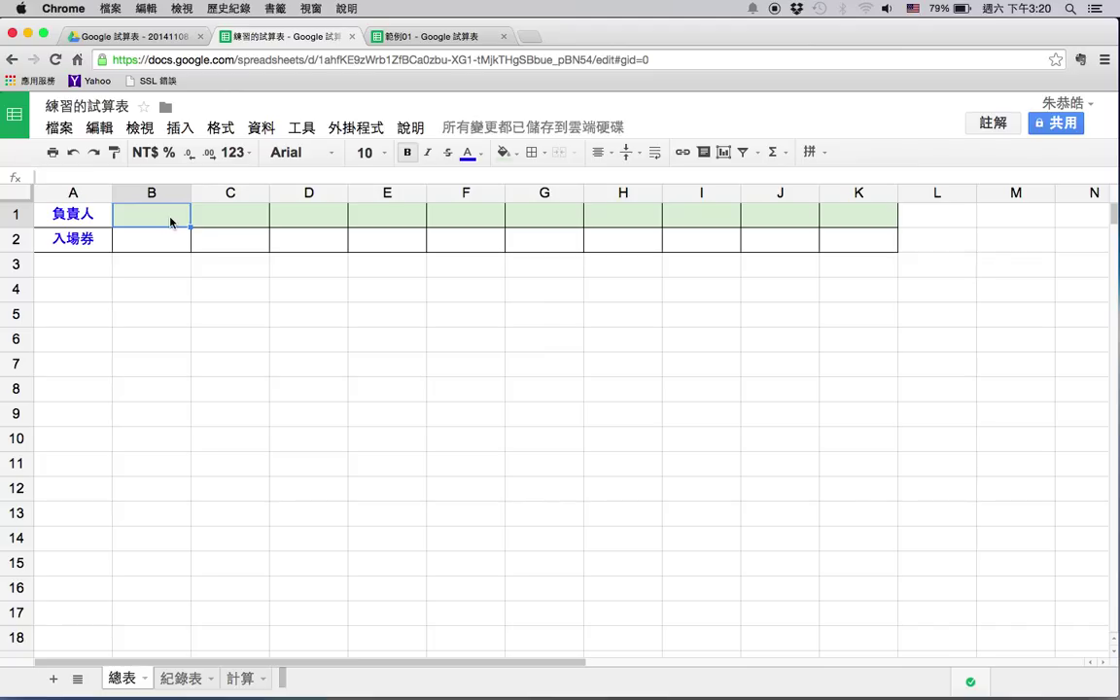
- Enter the names of three persons in charge in cells B1, C1 and D1
text(張三)
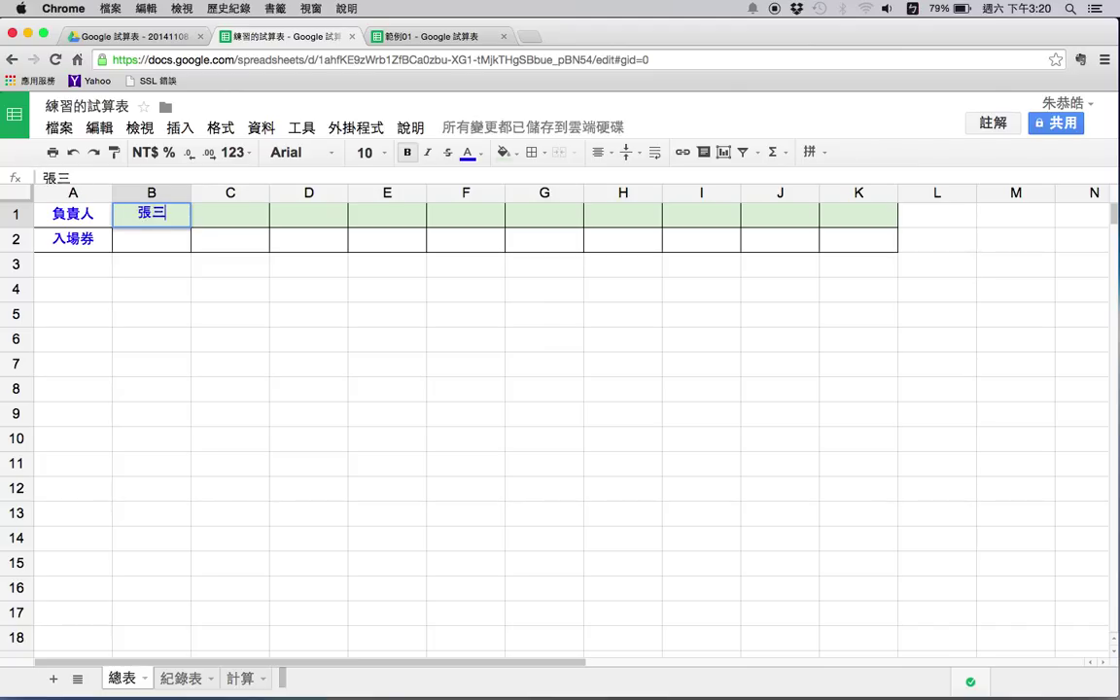
key(Tab)
text(理四)
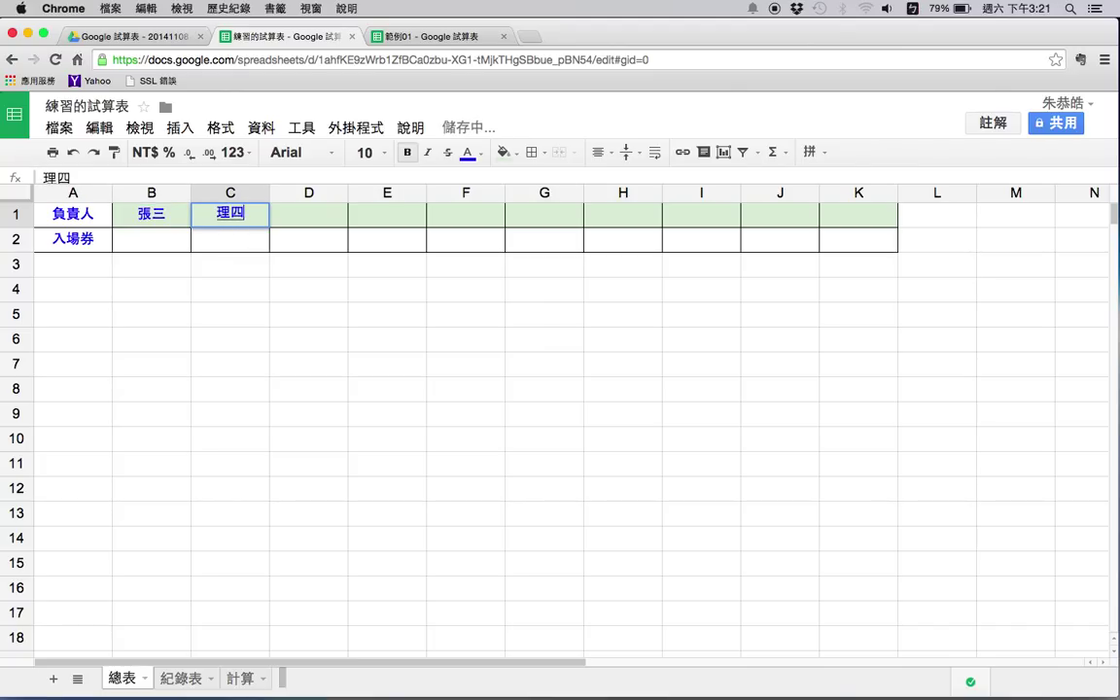
key(Left)
key(Down)
key(3)
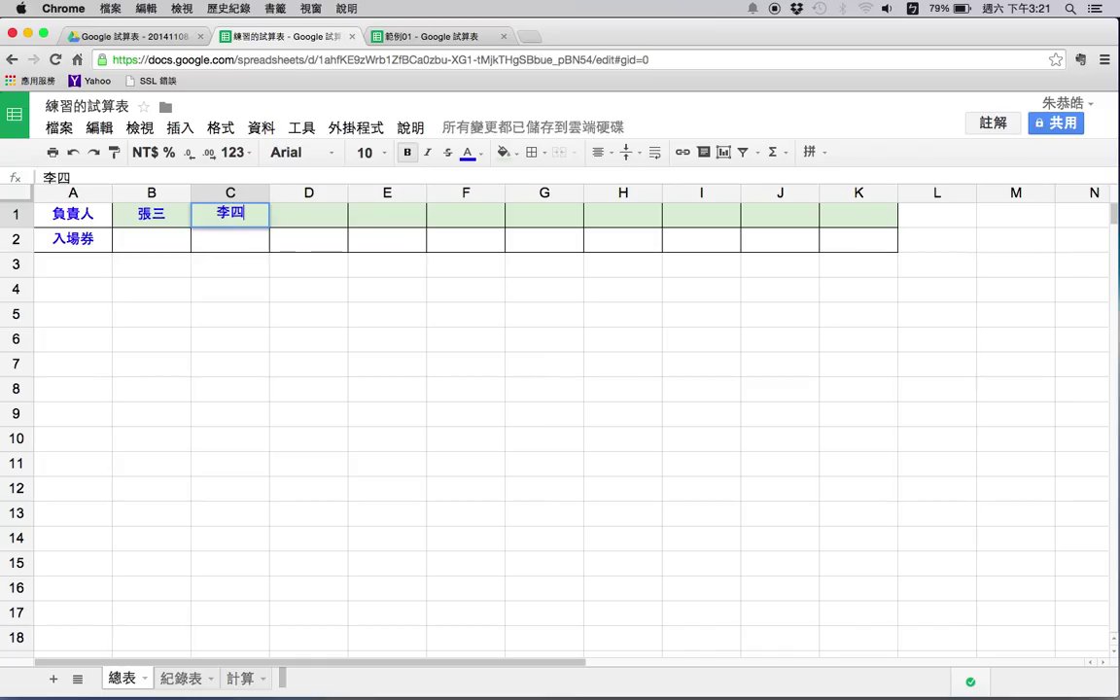
key(Return)
key(Tab)
text(王五)
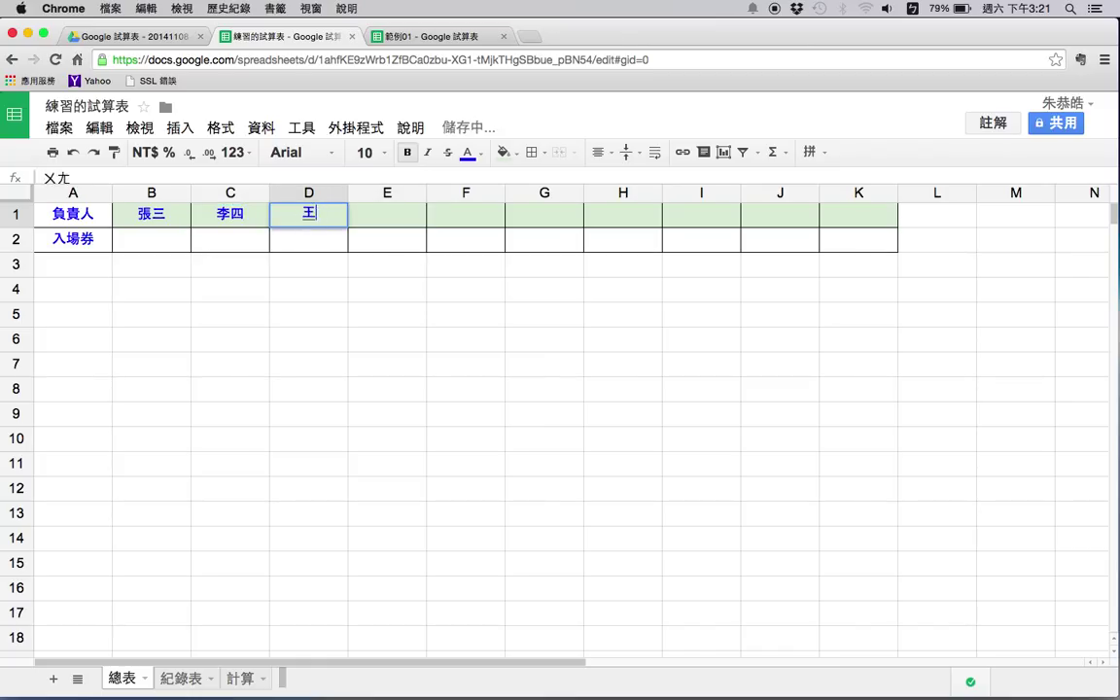
key(Return)
key(Return)
key(ctrl+space)
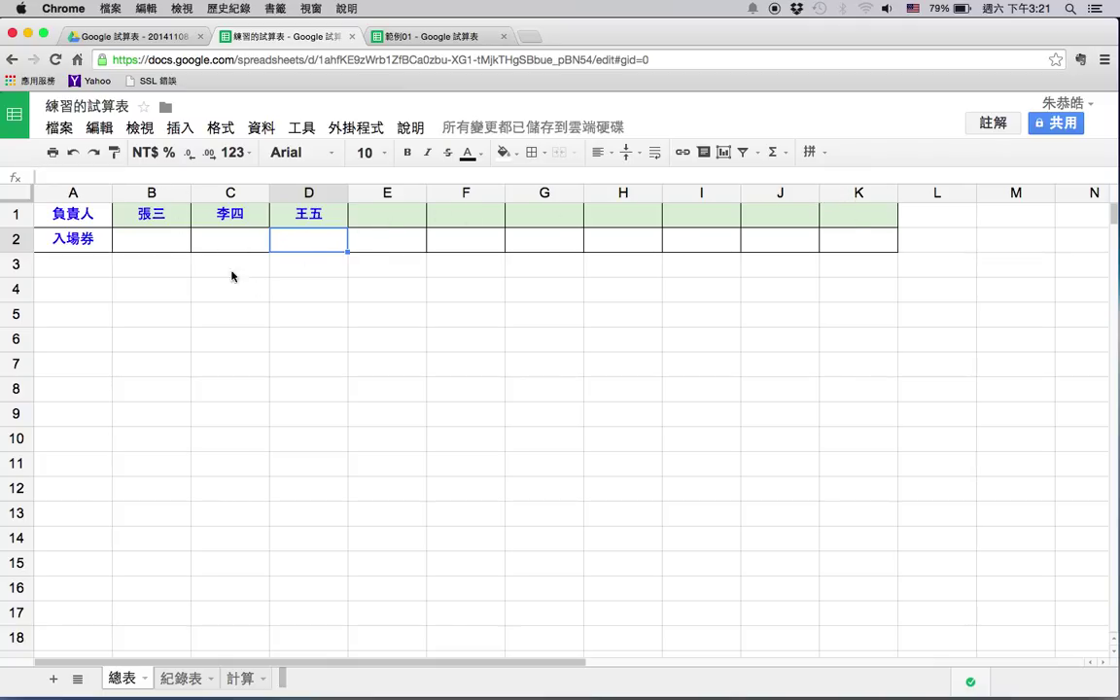
- Enter the labels 總票數, 發出 and 剩餘 in cells A4, A5 and A6
click(154, 243)
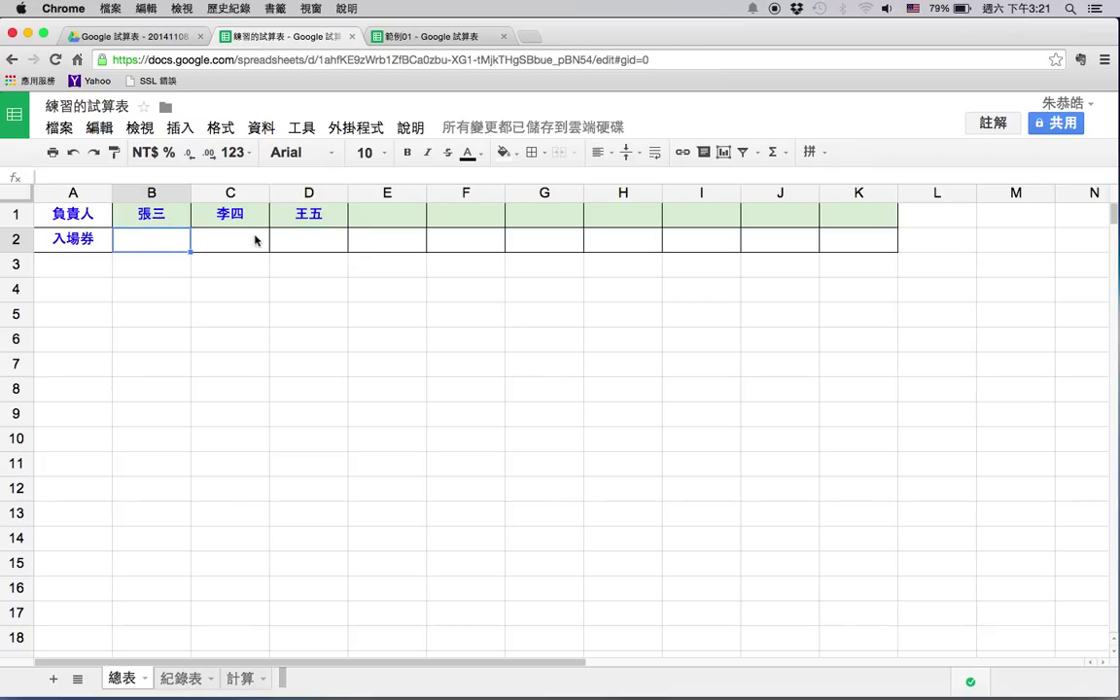
click(115, 316)
click(87, 295)
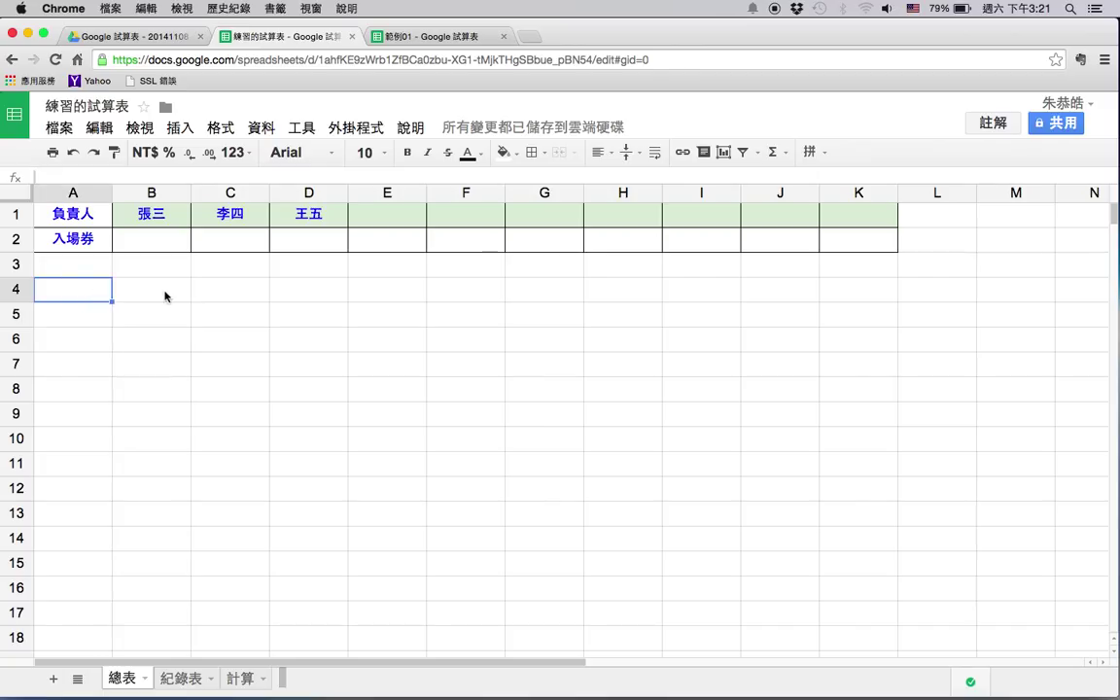
text(總票數)
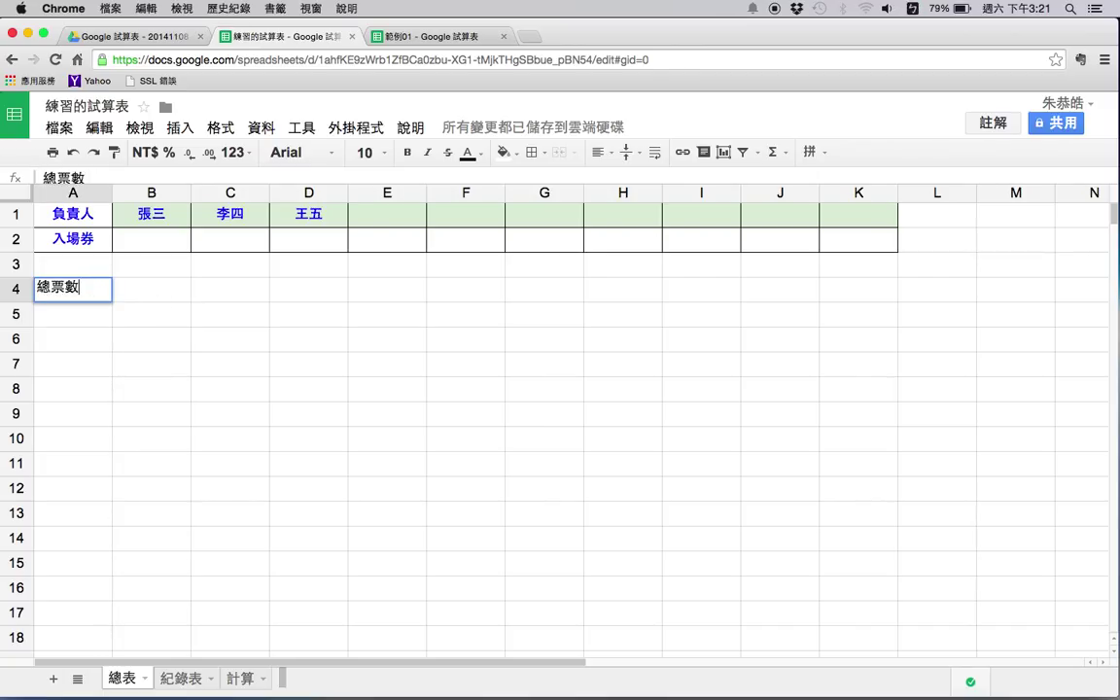
key(Return)
text(發出)
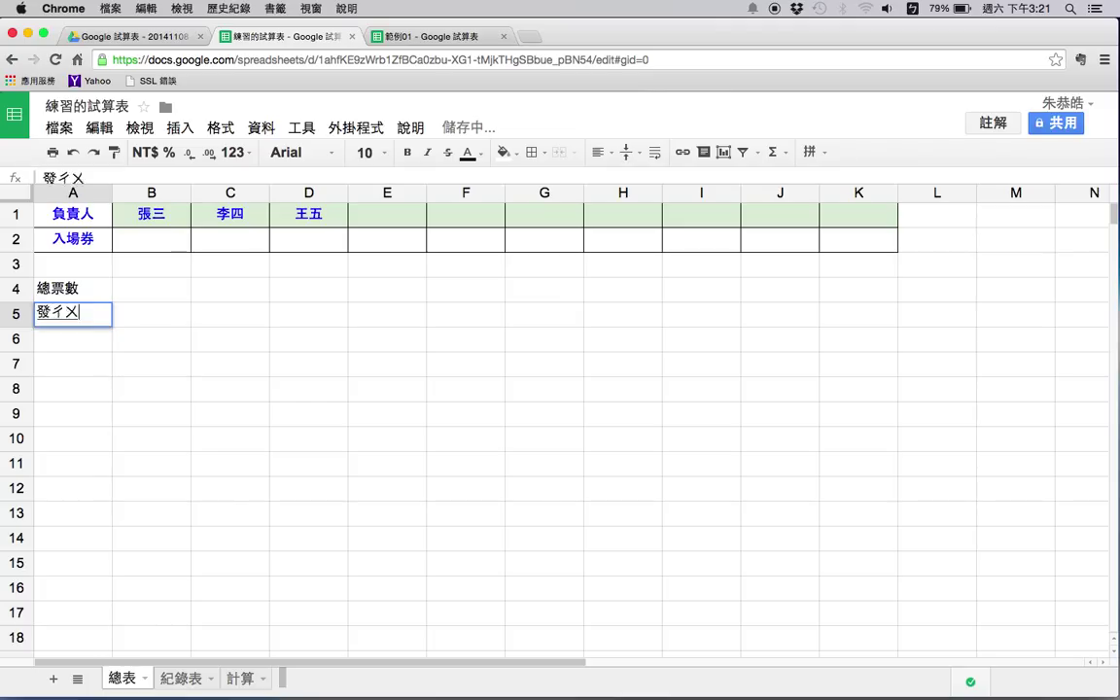
key(Return)
text(剩餘)
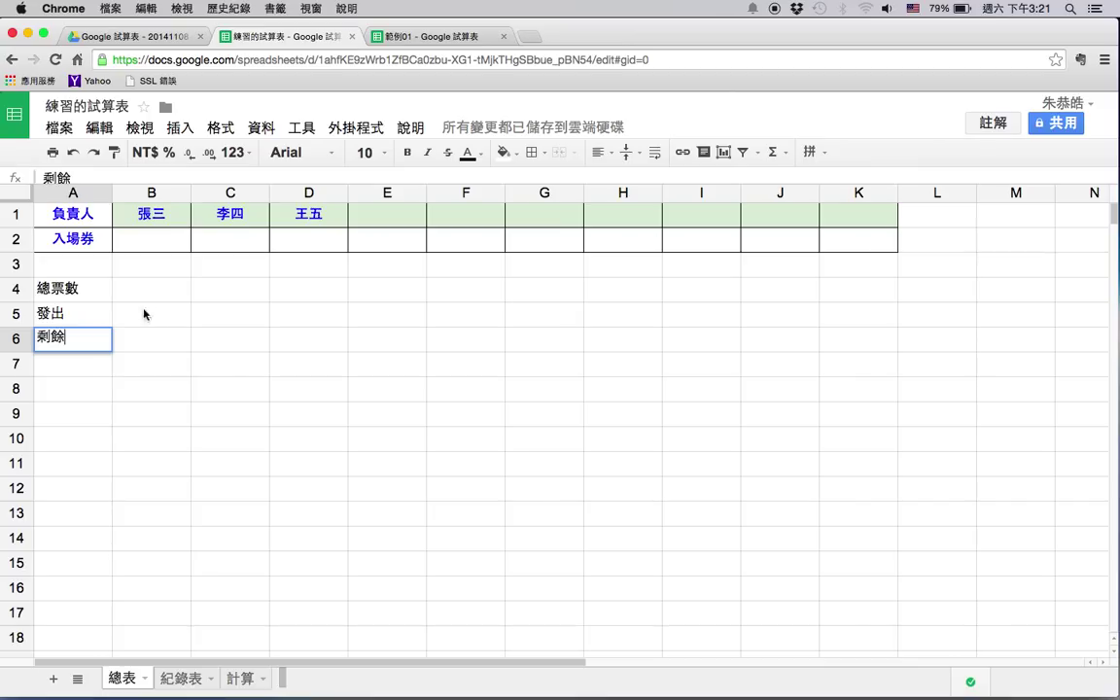
- Insert spaces between the two characters of the labels 發出 and 剩餘 in cells A5 and A6
double_click(60, 313)
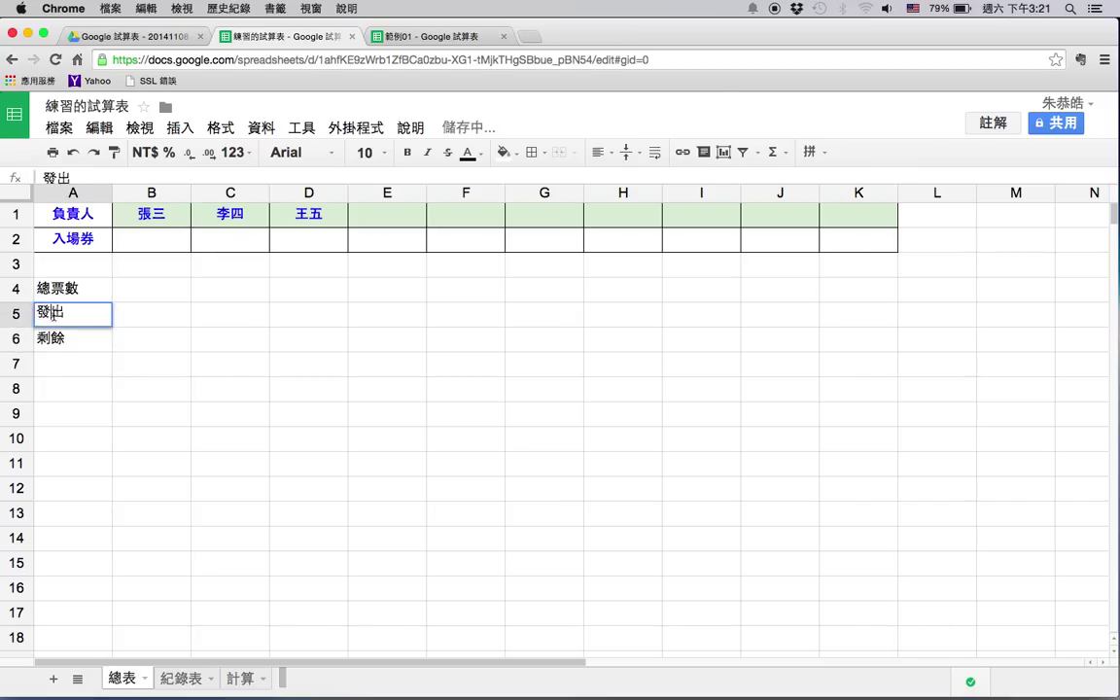
click(52, 313)
click(56, 337)
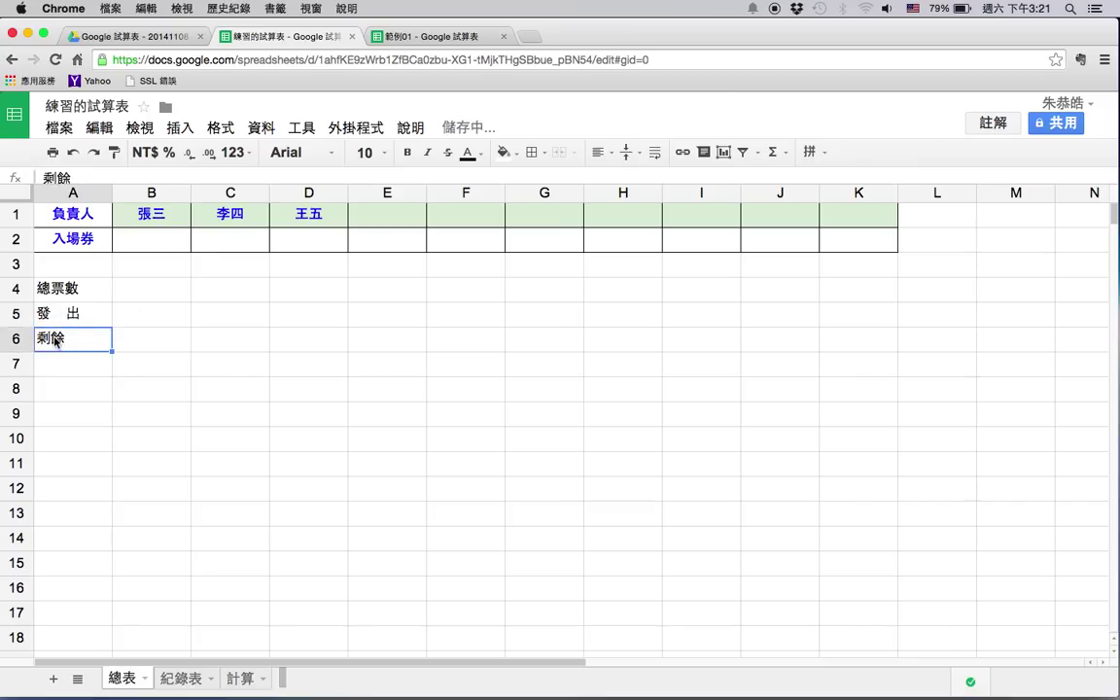
double_click(55, 338)
click(147, 354)
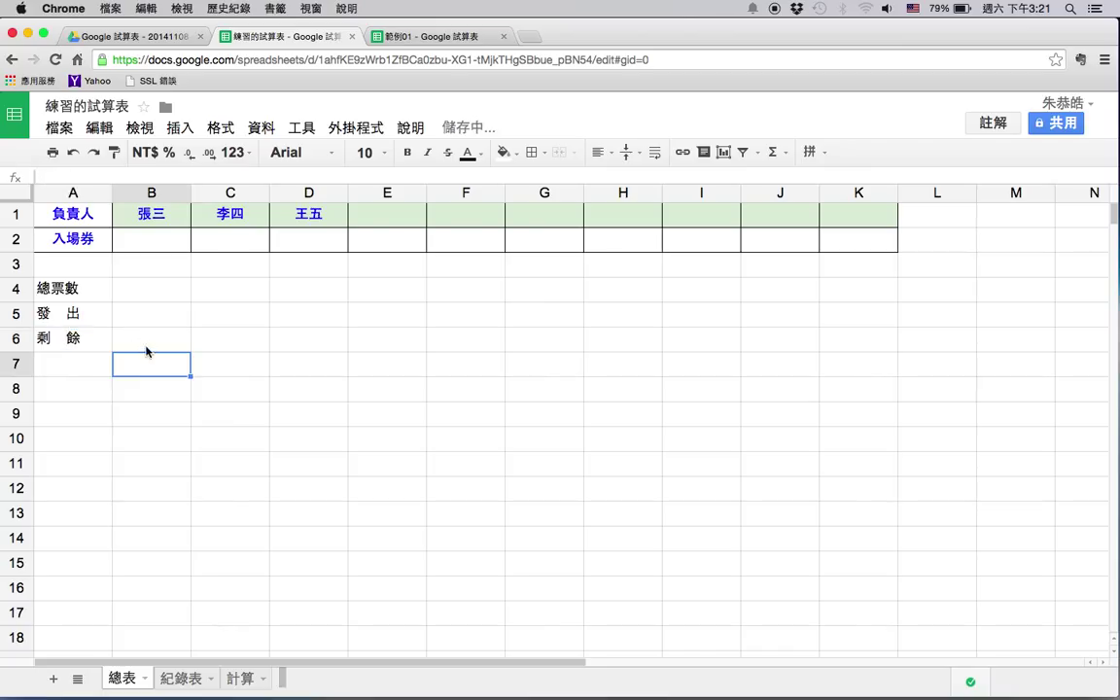
- Make the labels in cells A4 to A6 bold with blue text
drag(73, 288, 83, 333)
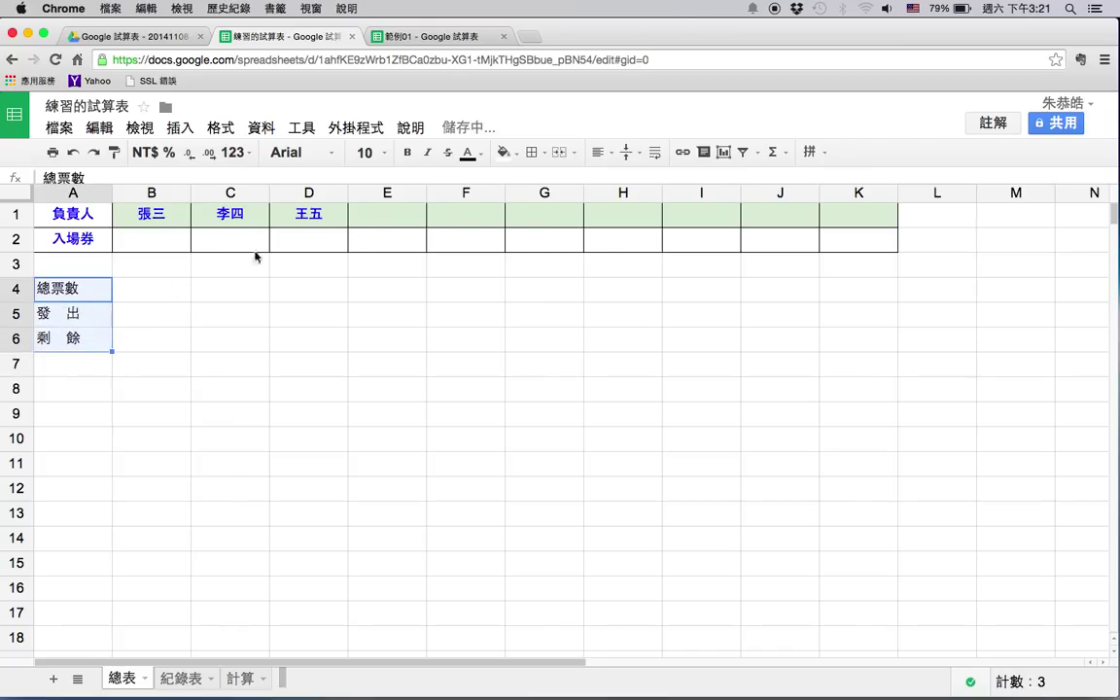
key(super+b)
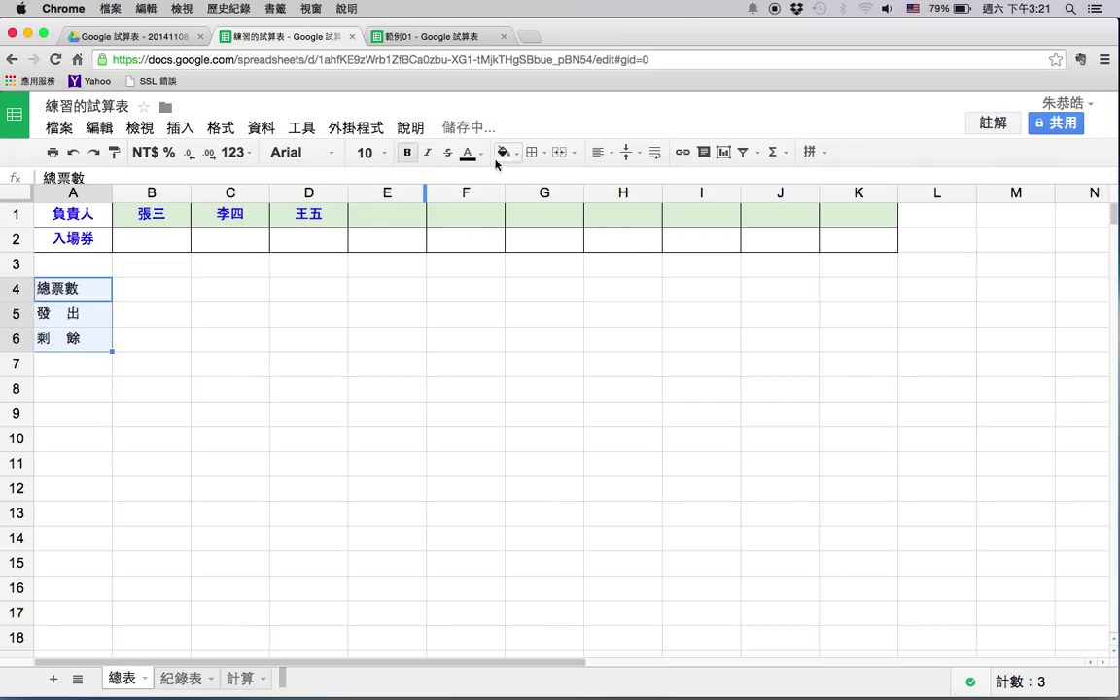
click(469, 153)
click(574, 222)
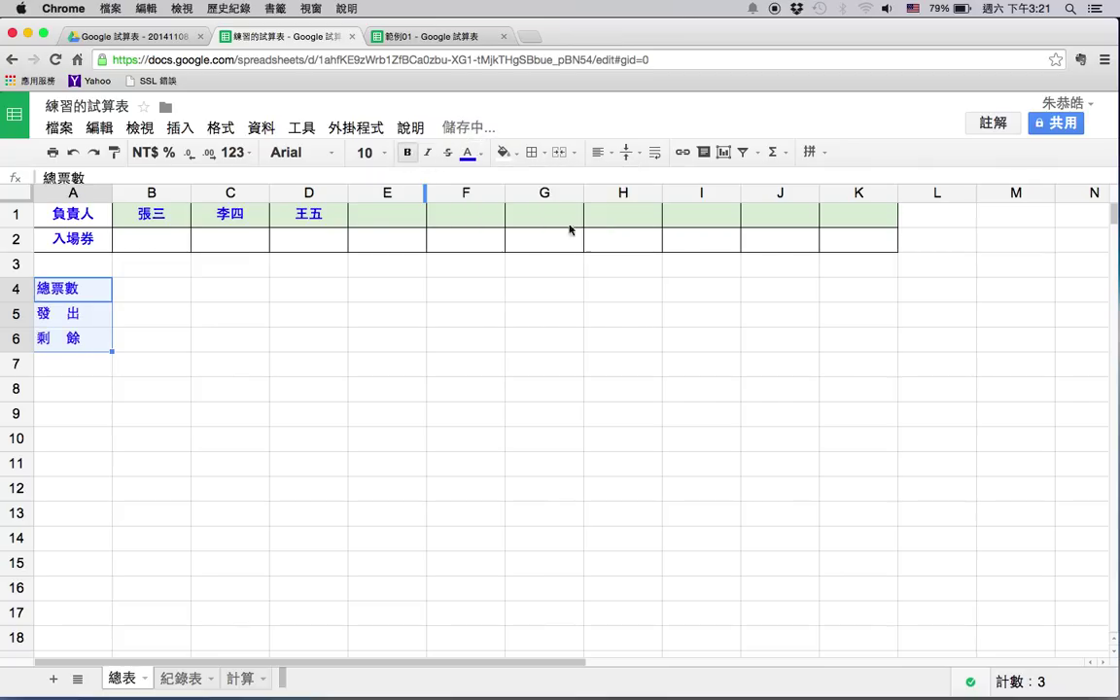
click(277, 308)
- Center the labels in cells A4 to A6 horizontally
drag(95, 295, 118, 333)
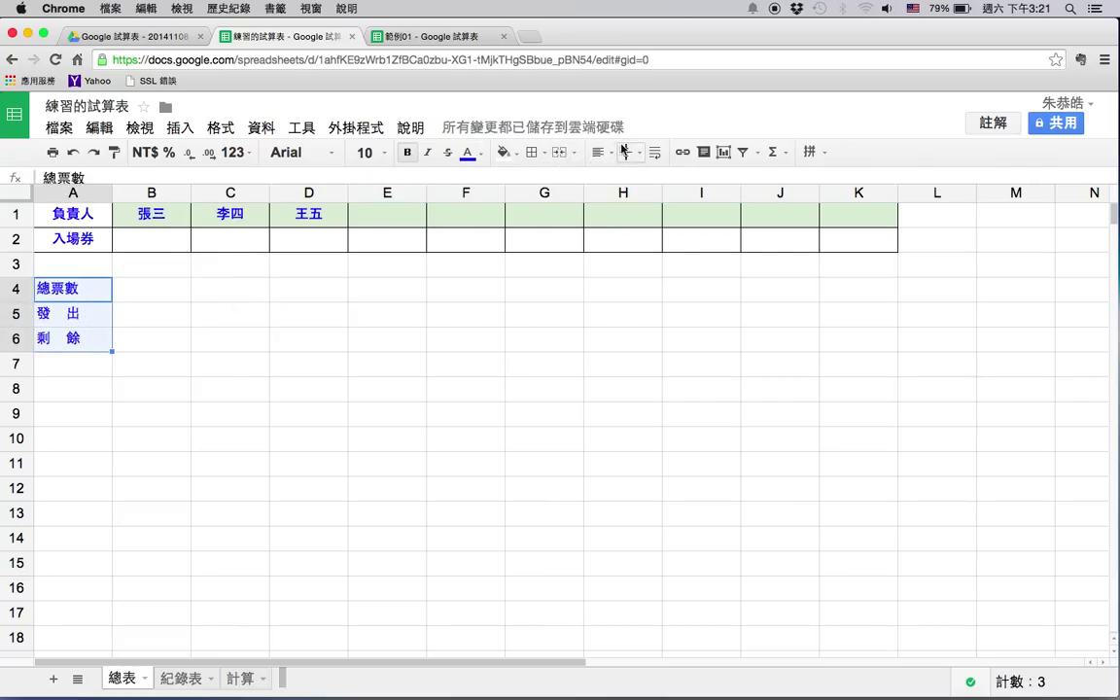
click(598, 153)
click(622, 179)
click(163, 374)
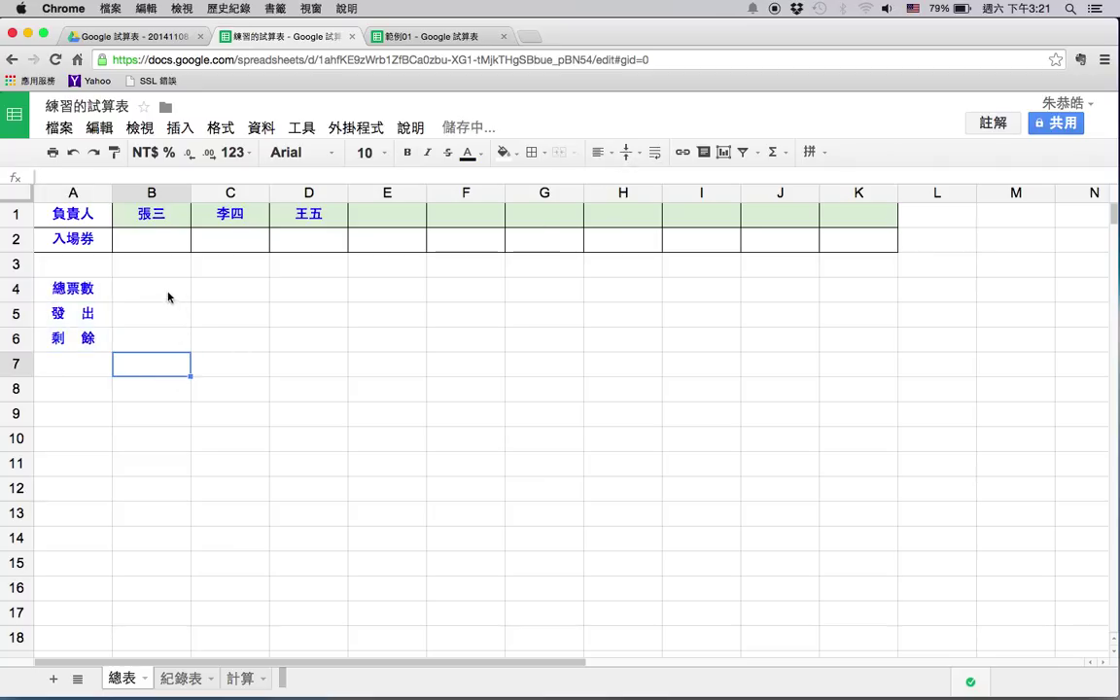
- Fill cell B4 beside 總票數 with the same light green as the name cells in row 1
click(169, 297)
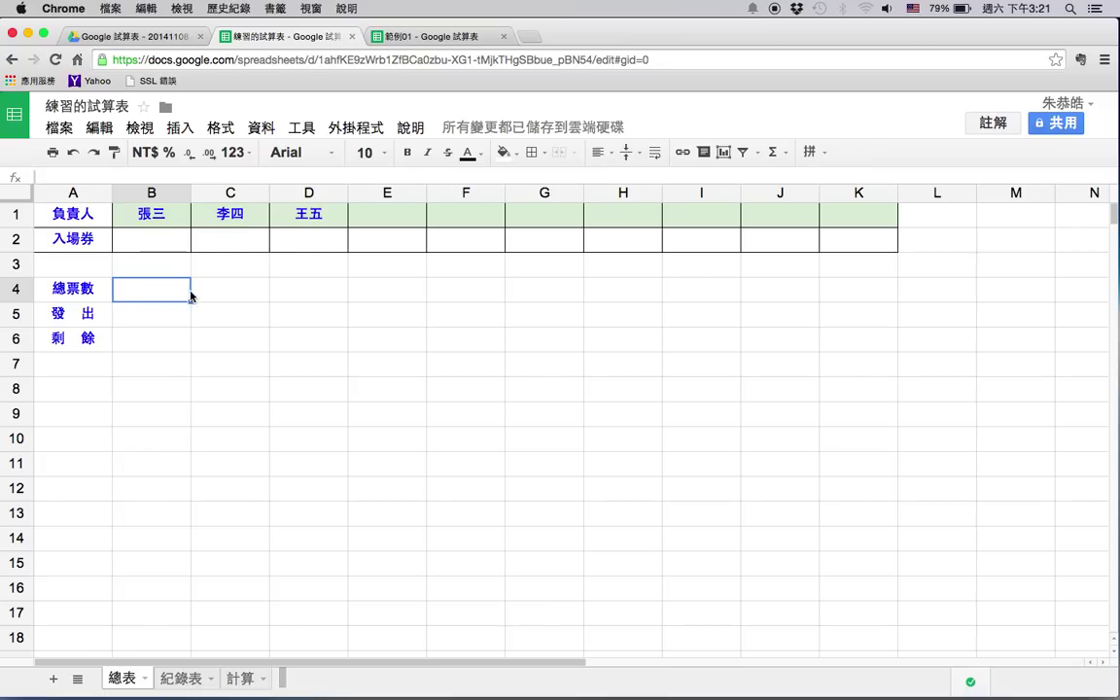
click(511, 152)
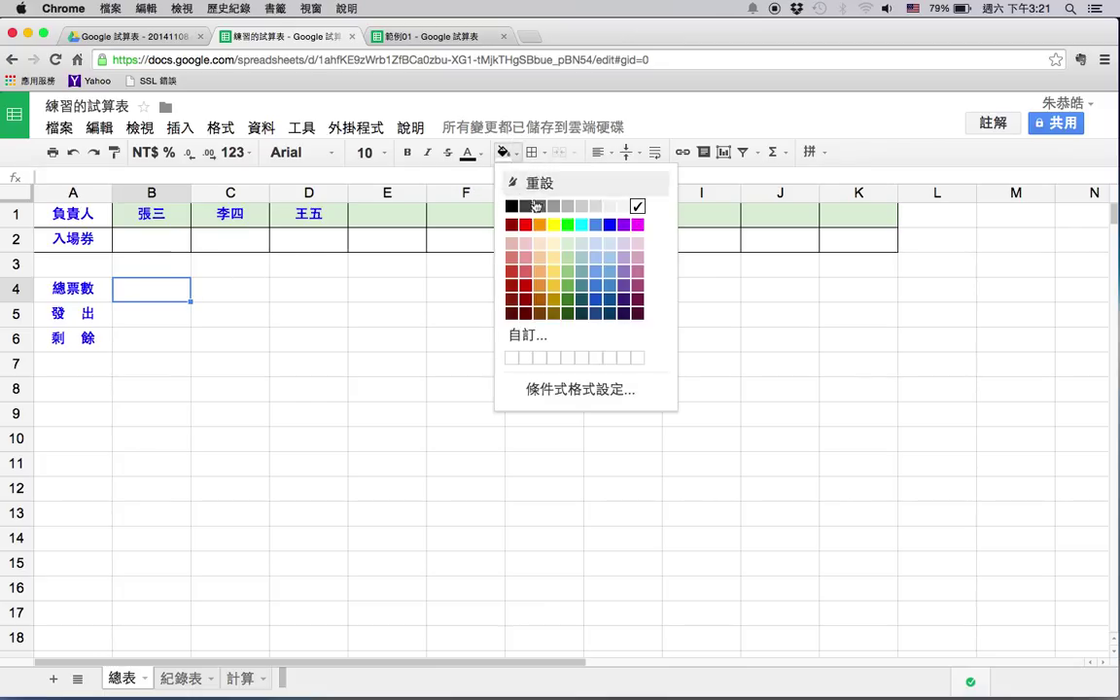
click(568, 244)
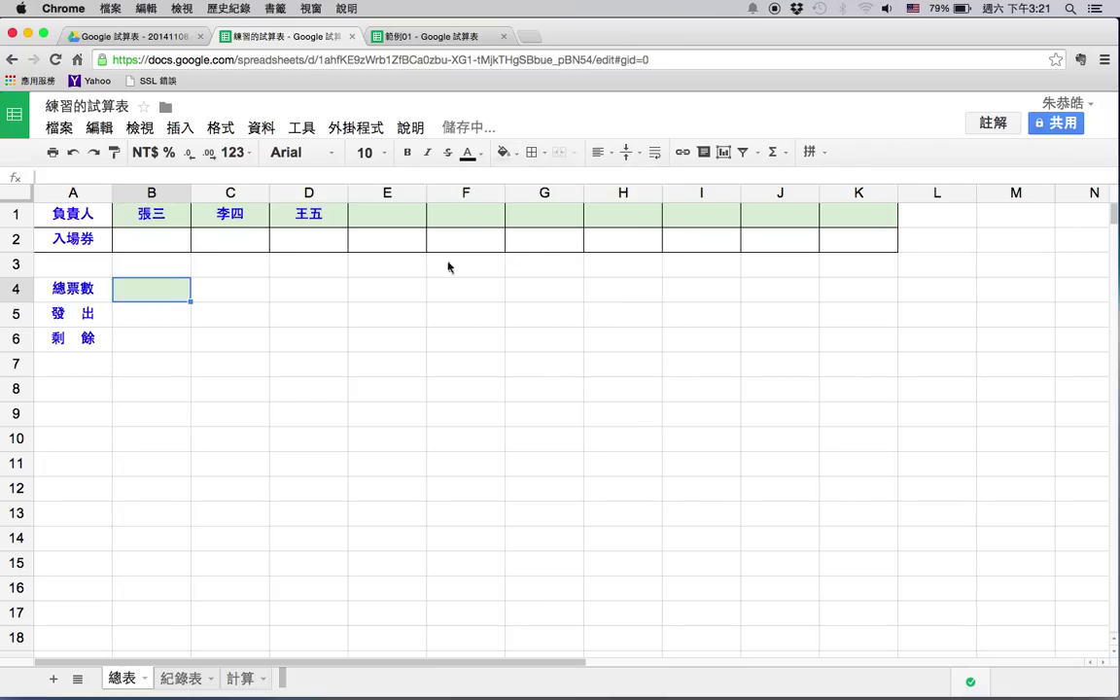
click(203, 320)
click(145, 318)
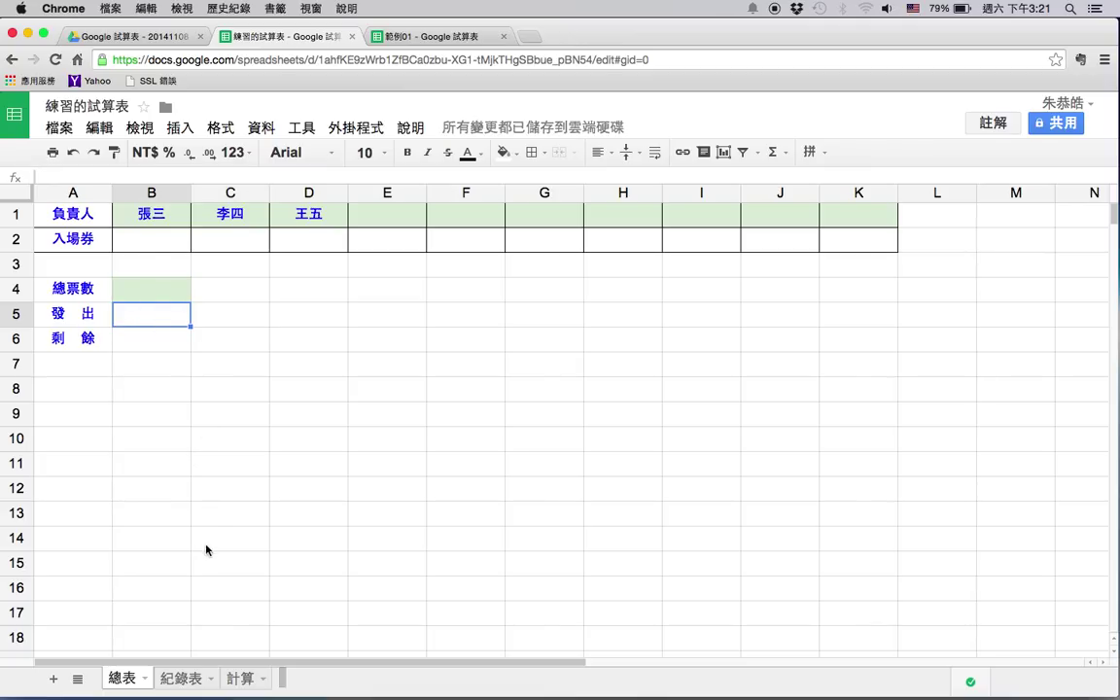
click(148, 347)
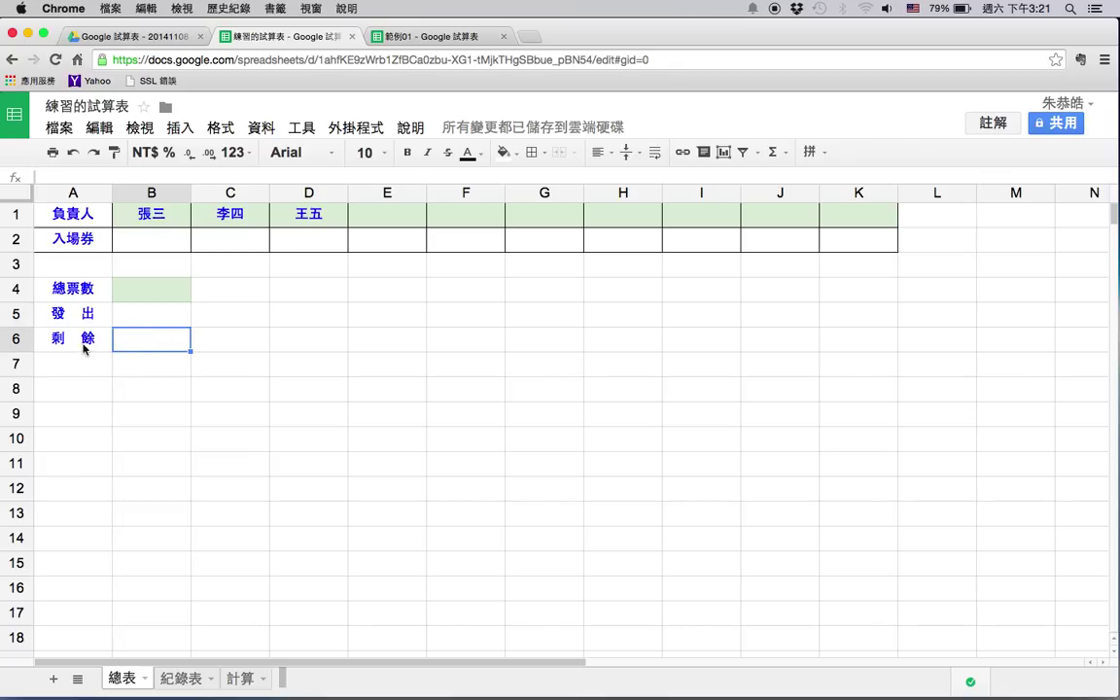
click(150, 284)
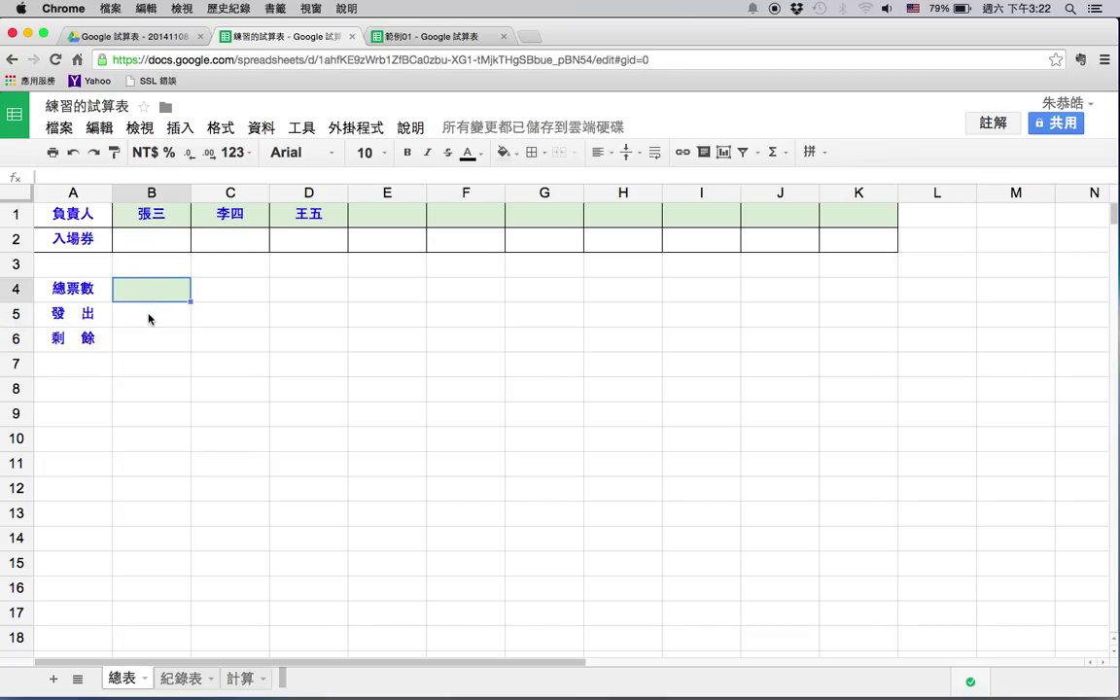
click(151, 318)
click(150, 341)
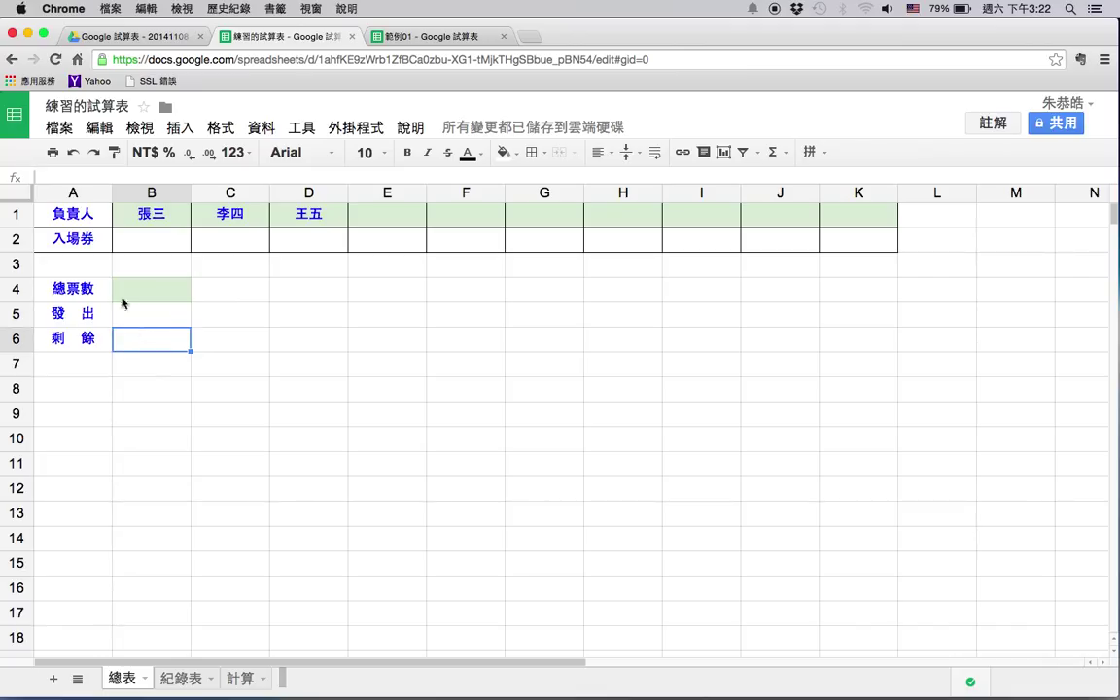
- Add borders on all sides of the cells in the range A4 to B6
drag(107, 288, 155, 347)
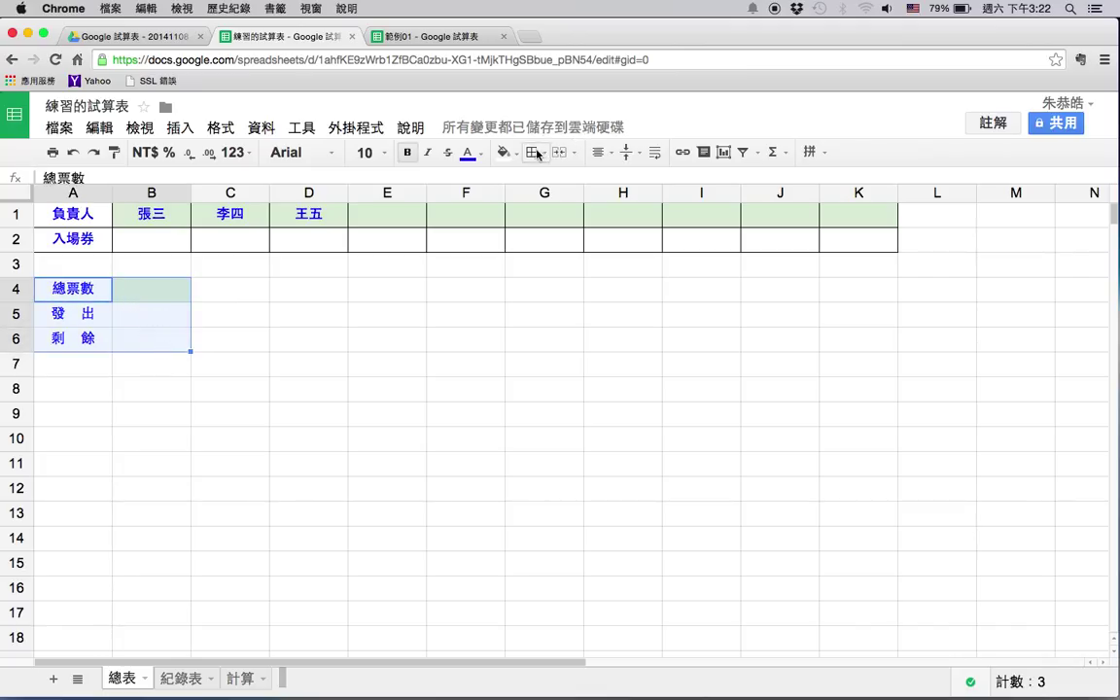
click(536, 153)
click(540, 185)
click(201, 337)
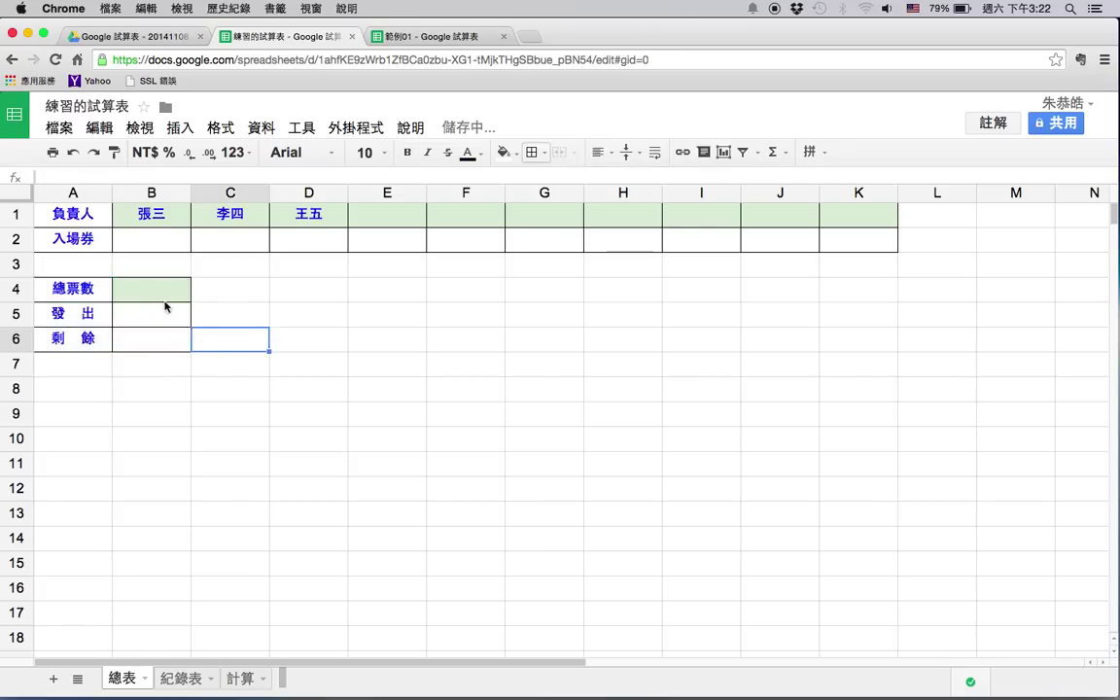
- Enter 300 as the total number of tickets in cell B4
click(166, 300)
text(300)
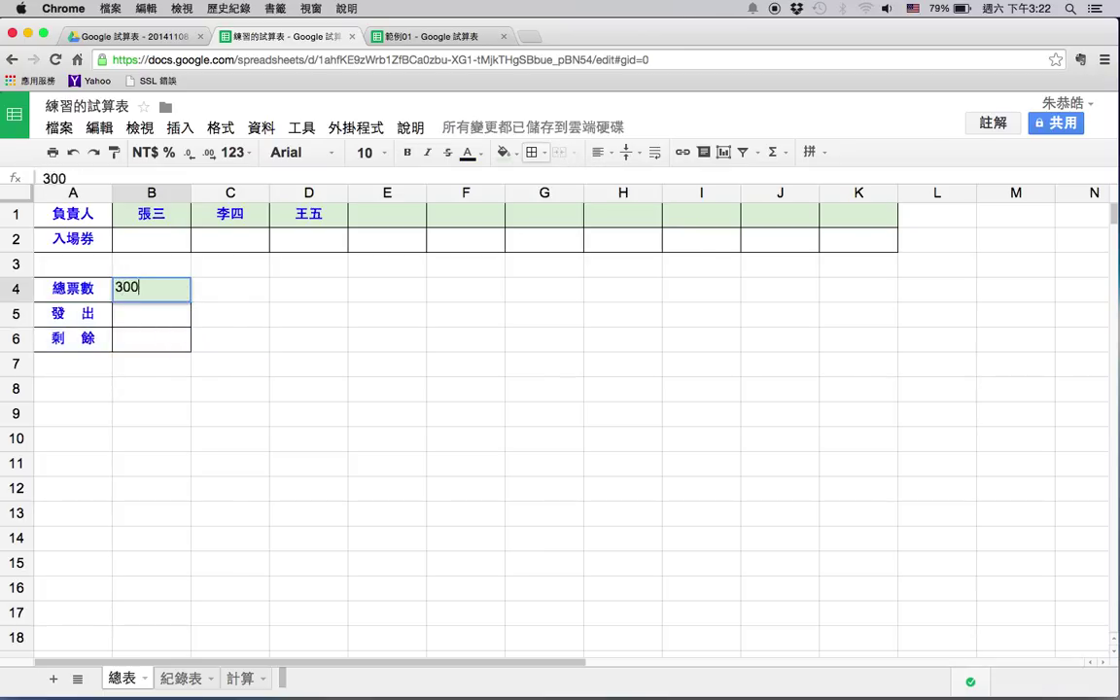
key(Return)
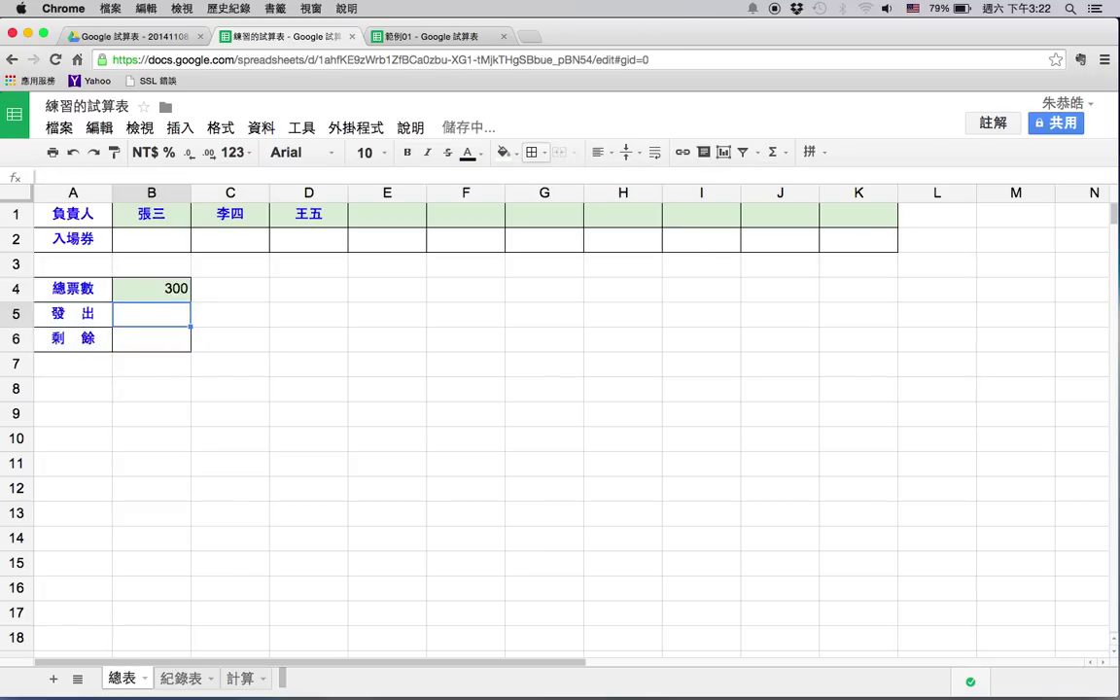
- Calculate the remaining tickets in cell B6 with the formula =B4-B5
click(162, 345)
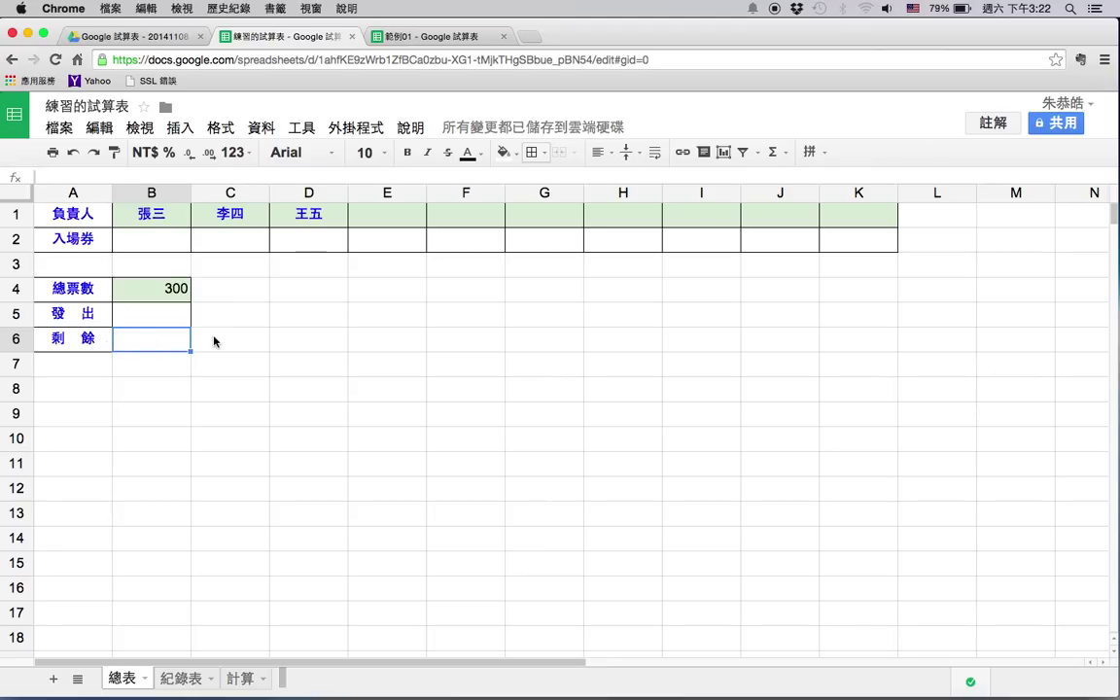
text(=)
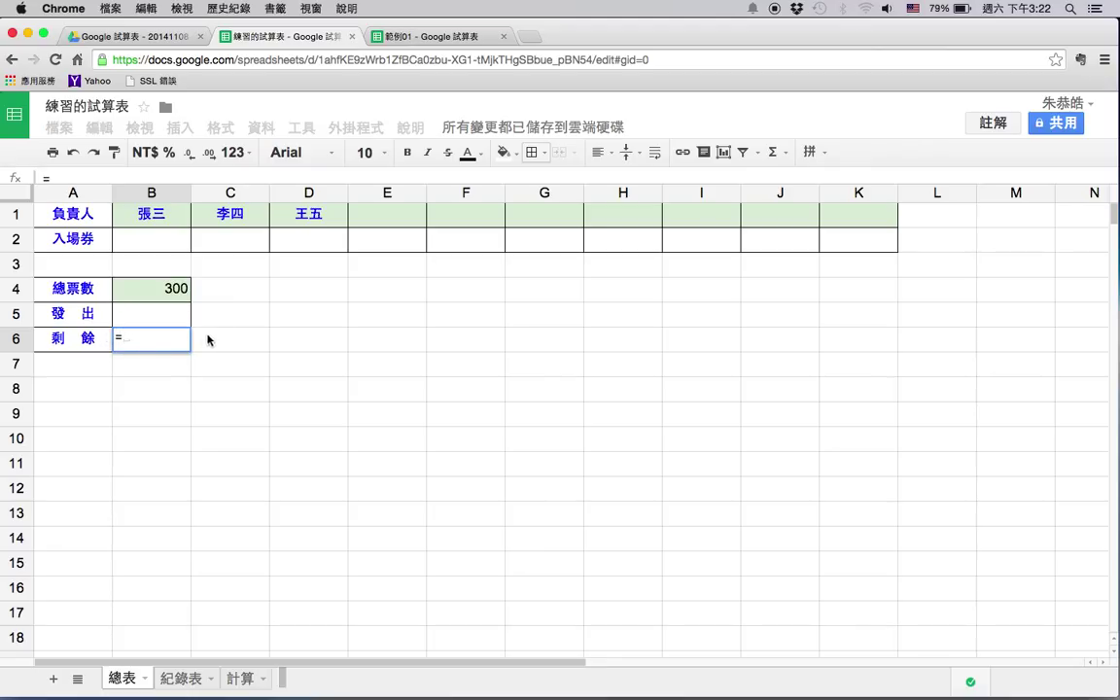
click(163, 289)
text(-)
click(167, 316)
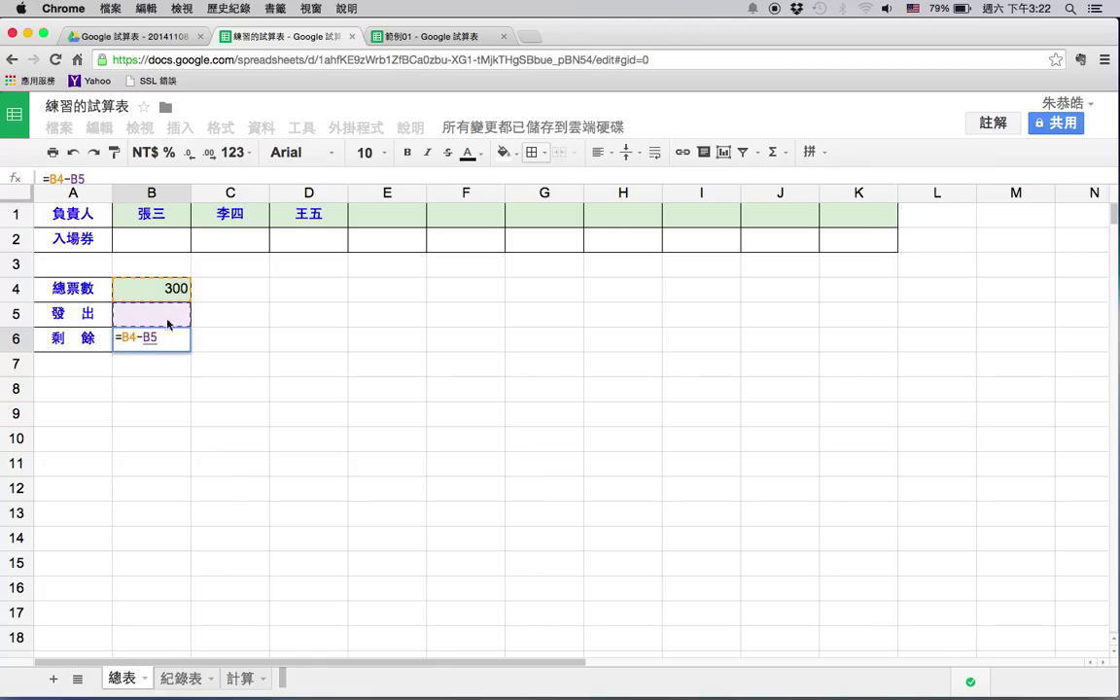
key(Return)
click(163, 332)
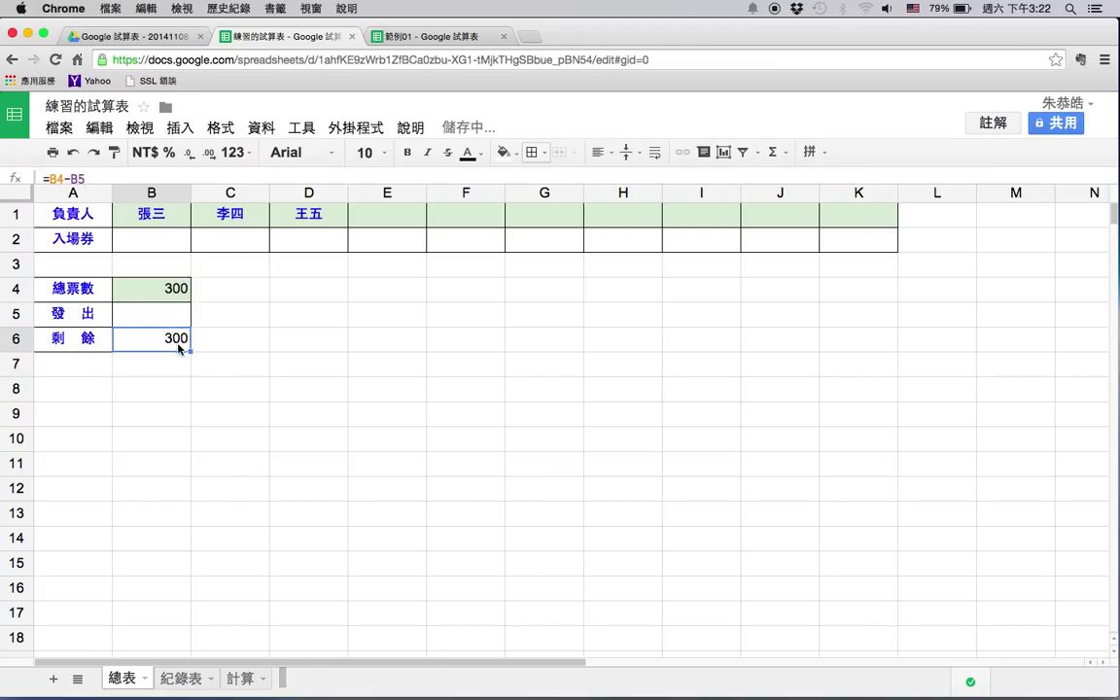
- Test the remaining-tickets formula with 10 and 2 as issued tickets in cell B5, and clear that cell
click(173, 322)
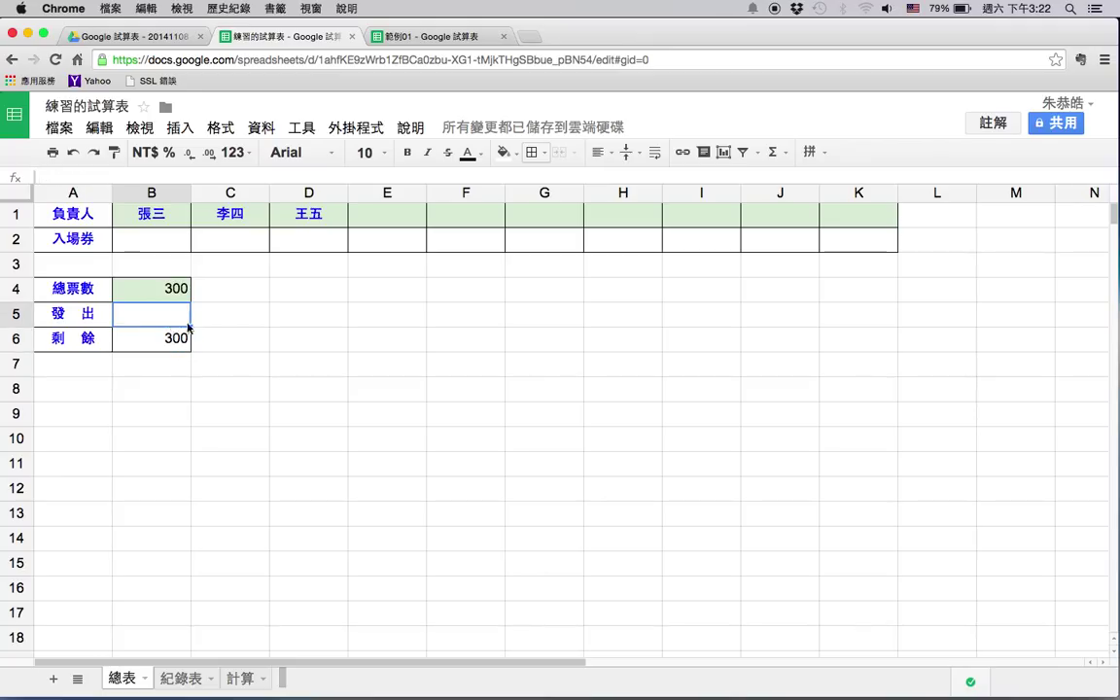
text(10)
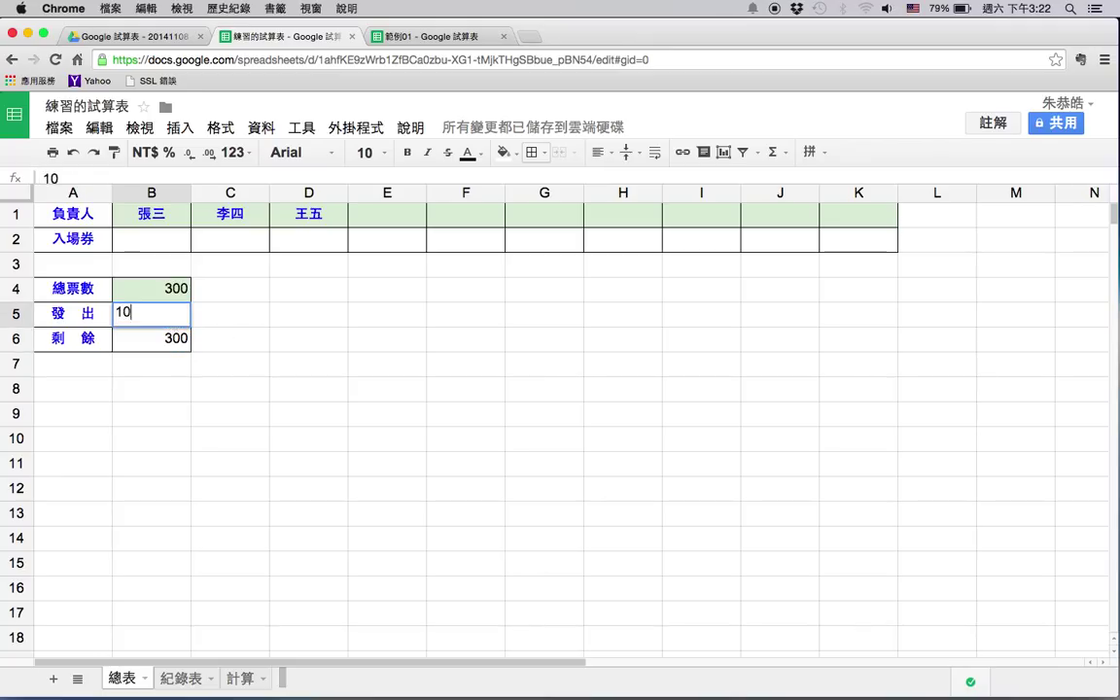
key(Return)
key(Up)
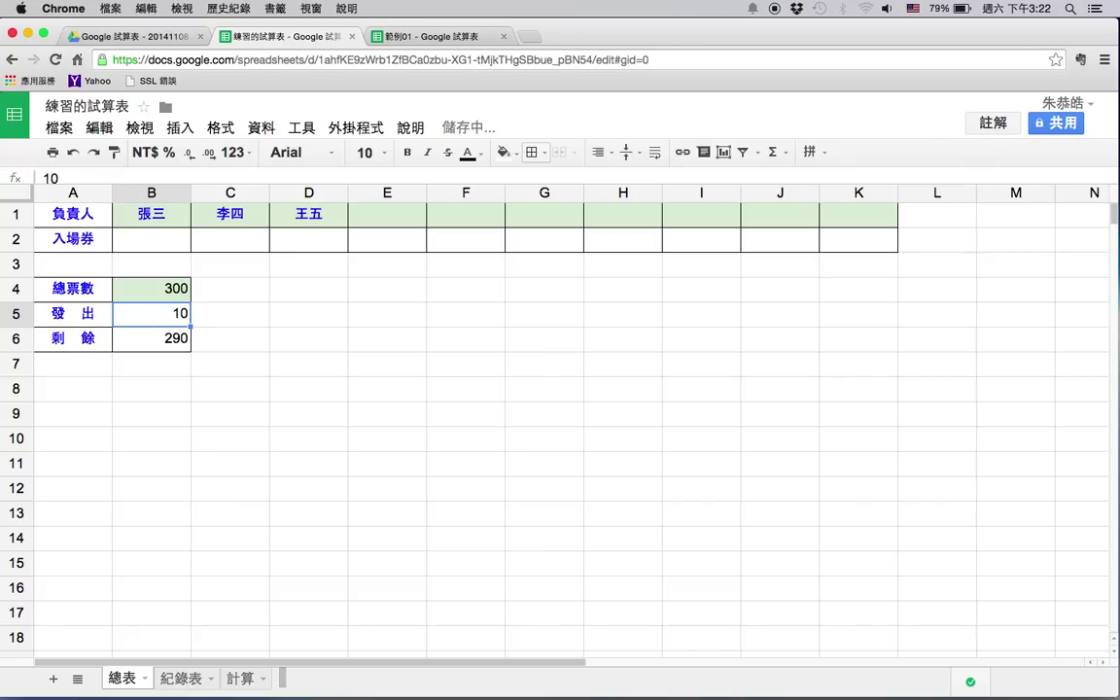
text(2)
click(303, 308)
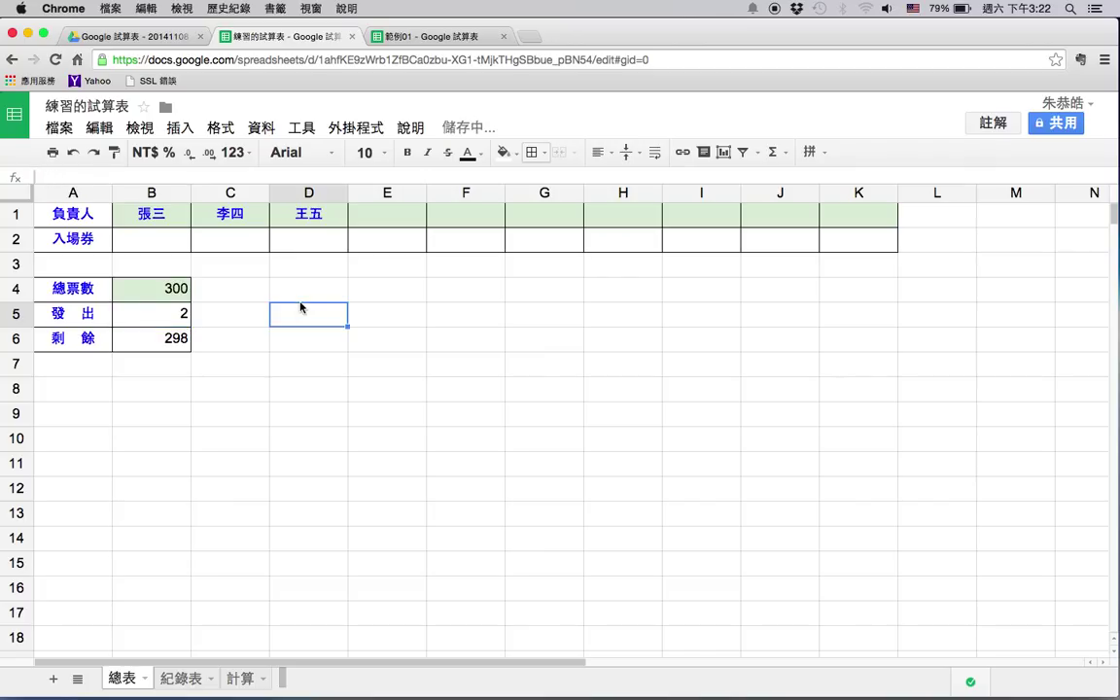
click(184, 314)
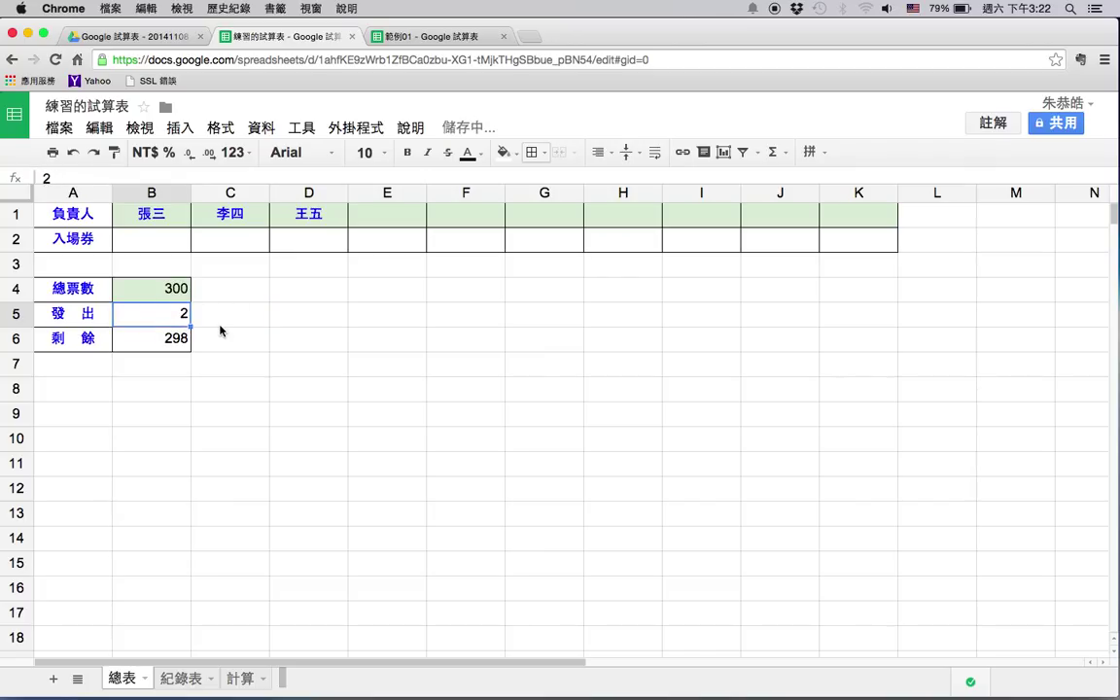
key(BackSpace)
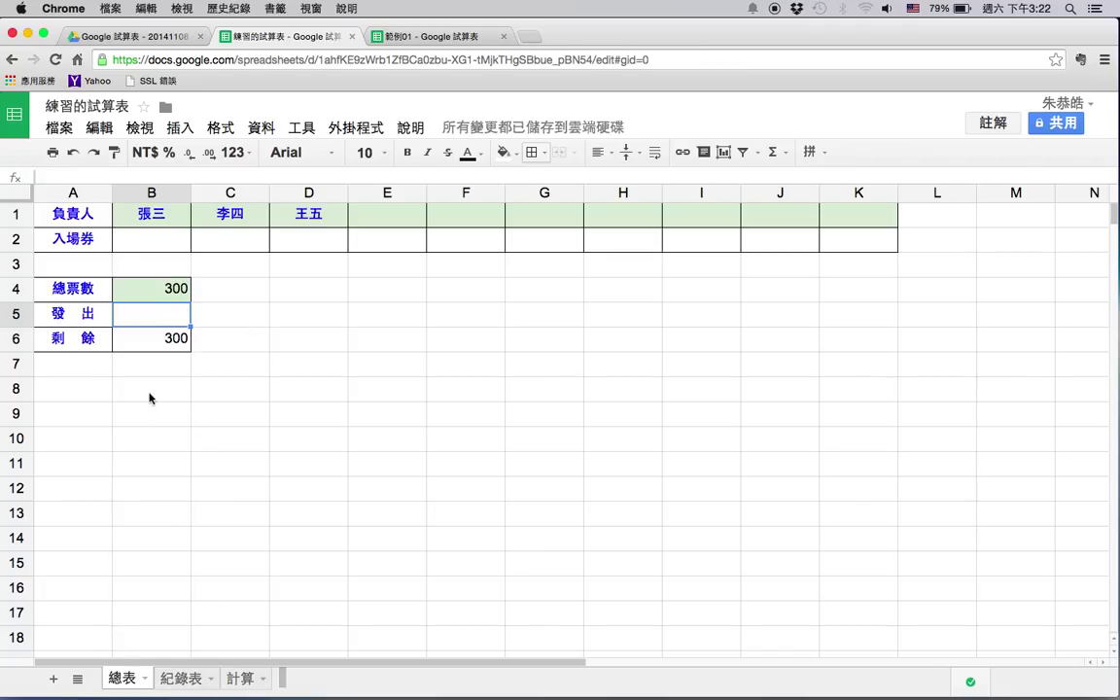
- Check the label colours in the 範例01 example spreadsheet and fill cells A1 and A2 of the practice spreadsheet with light orange
click(241, 318)
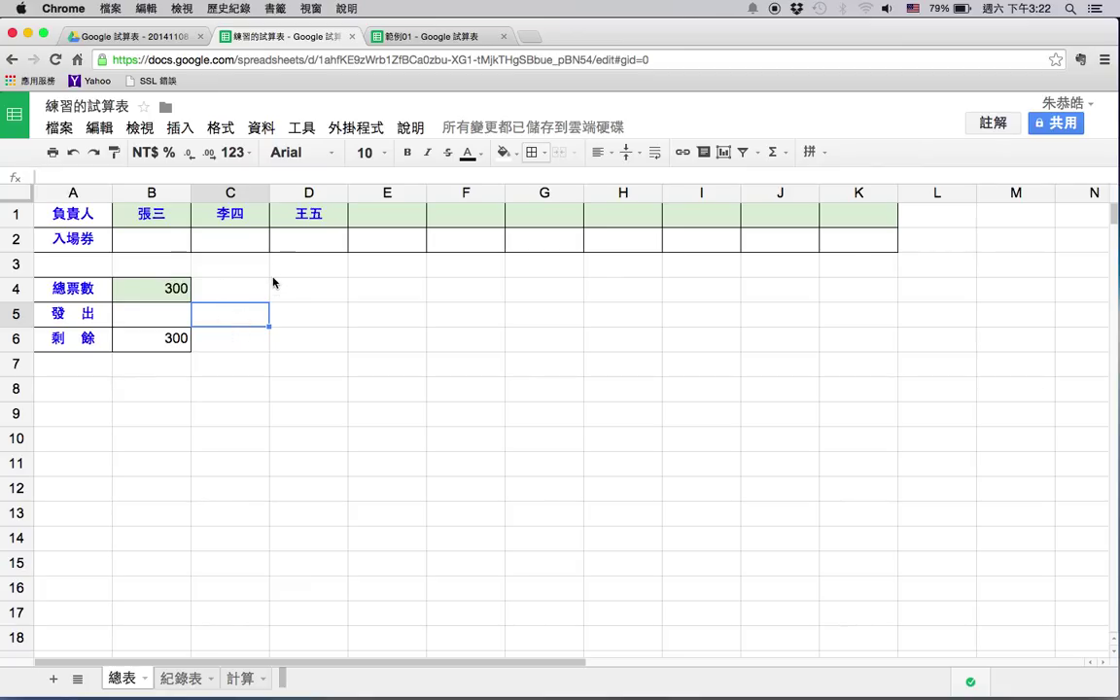
click(395, 40)
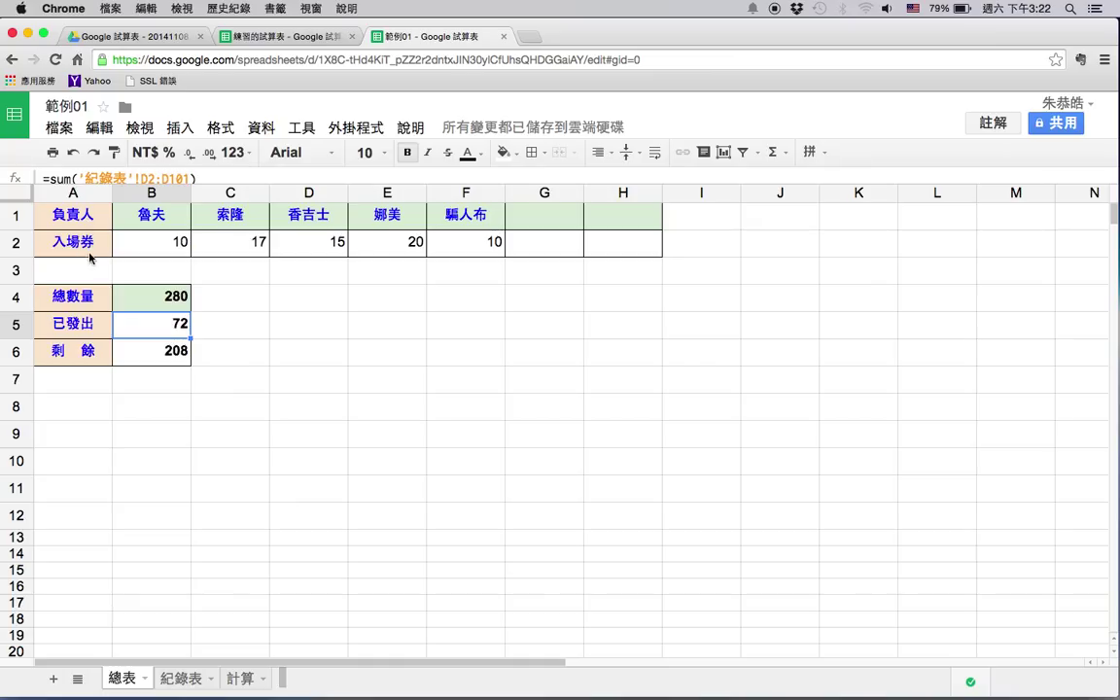
click(292, 37)
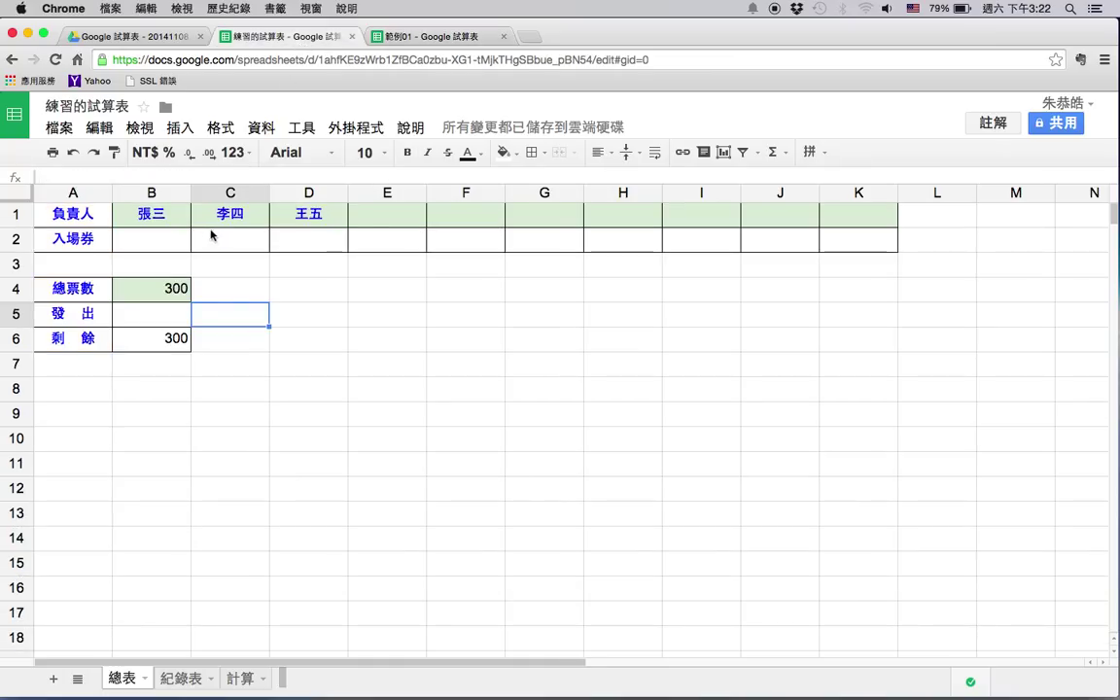
drag(107, 216, 97, 250)
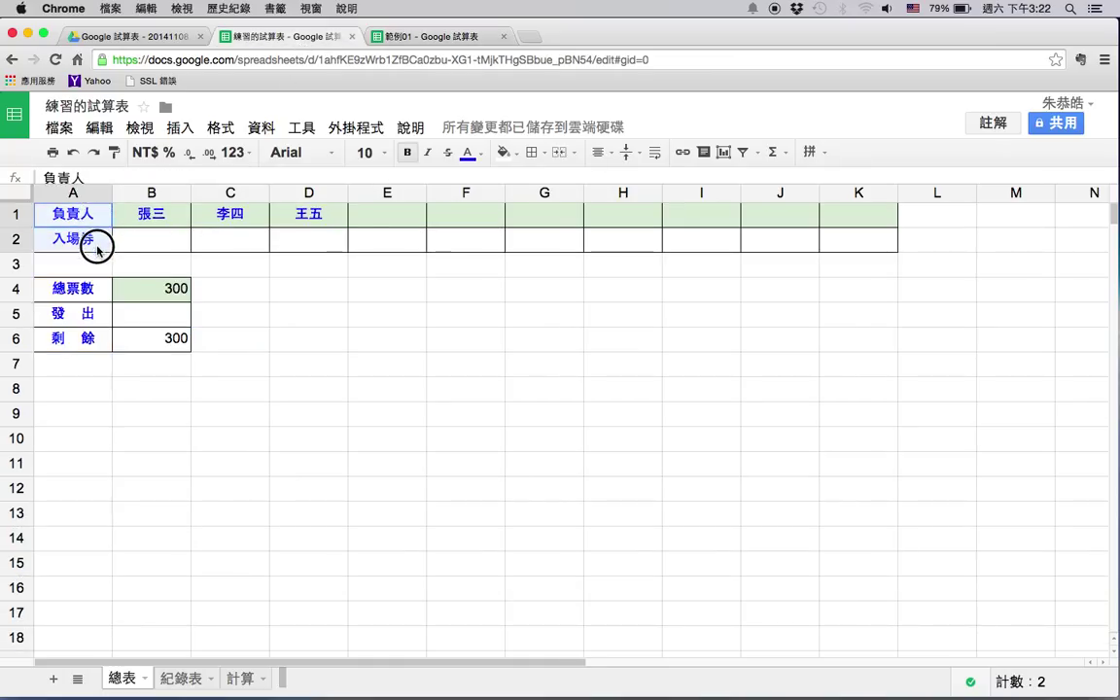
click(504, 152)
click(541, 243)
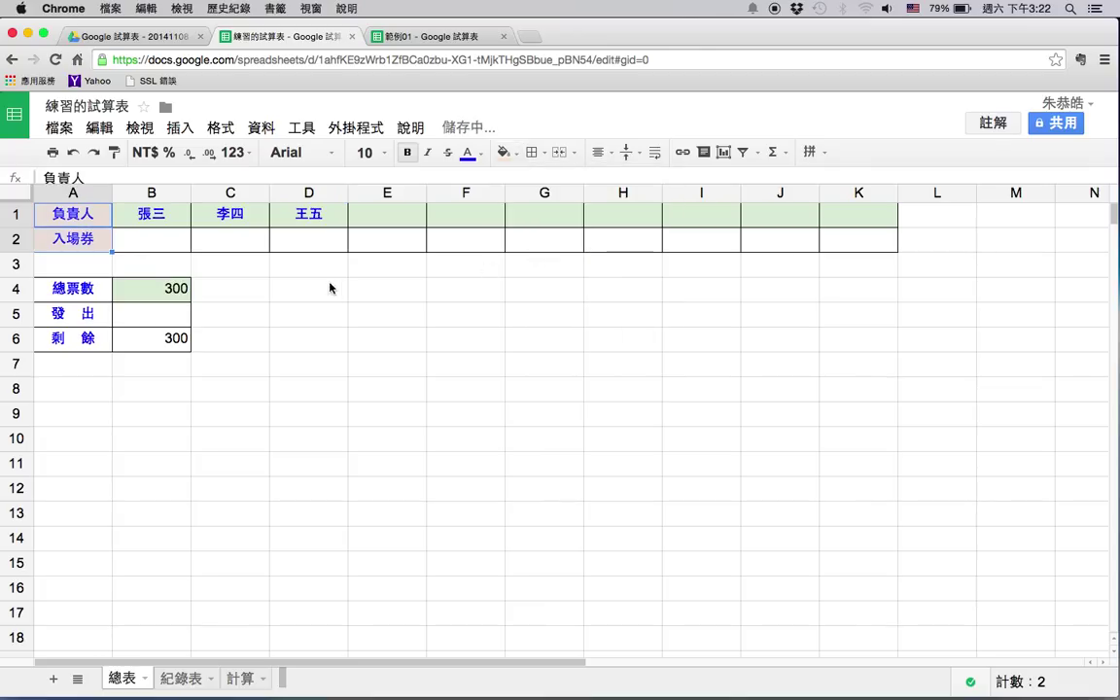
click(312, 292)
- Fill the label cells A4 to A6 of the 總表 sheet with light orange
drag(92, 288, 90, 340)
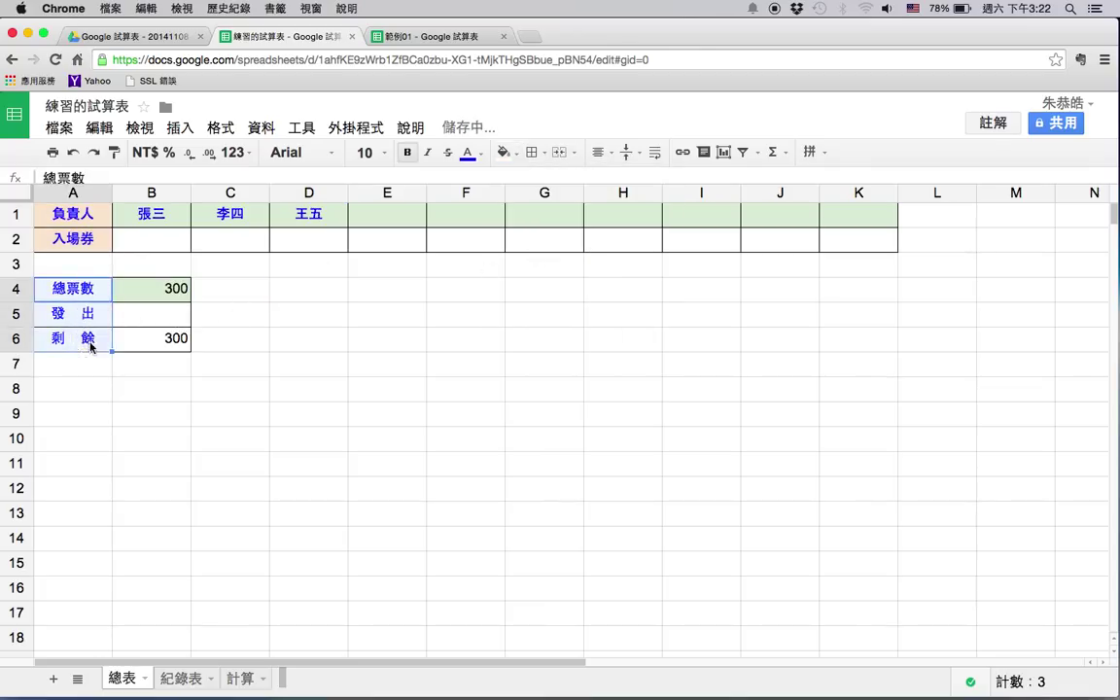
click(501, 154)
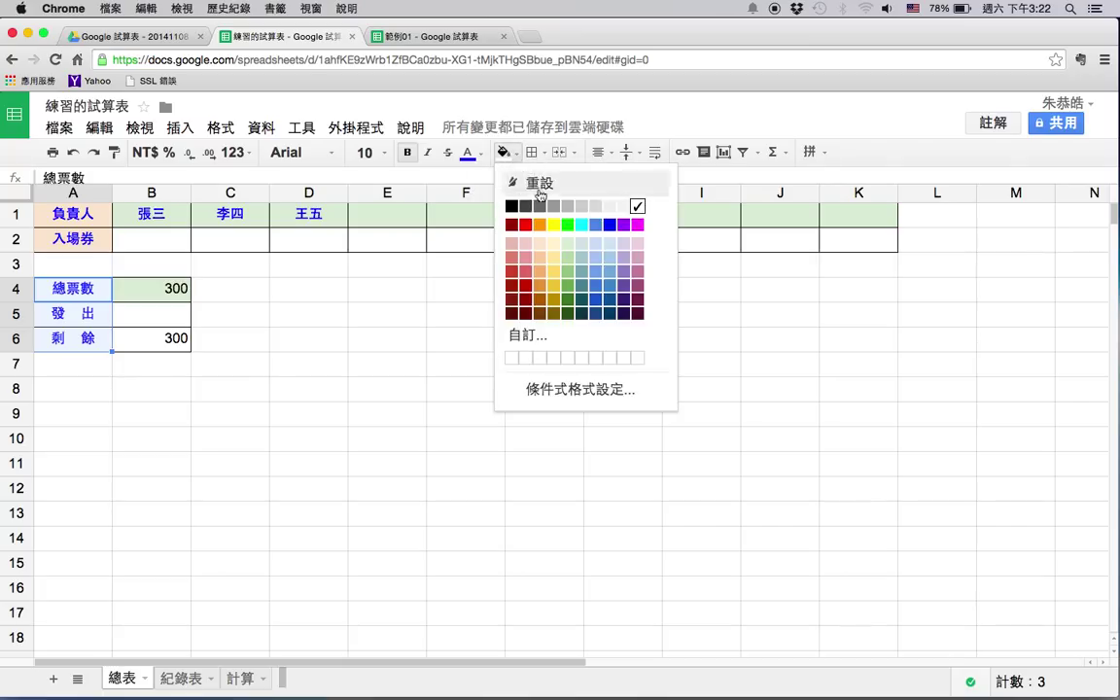
click(541, 247)
click(307, 382)
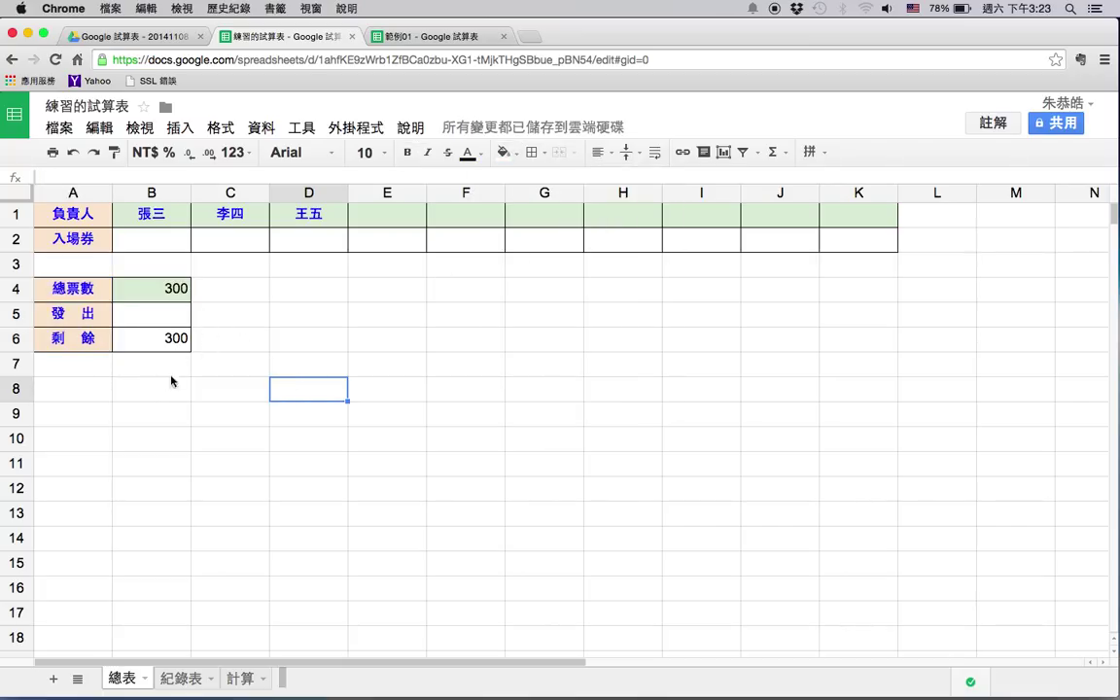
- Increase the height of rows 1 to 16 together on the 紀錄表 sheet
click(181, 678)
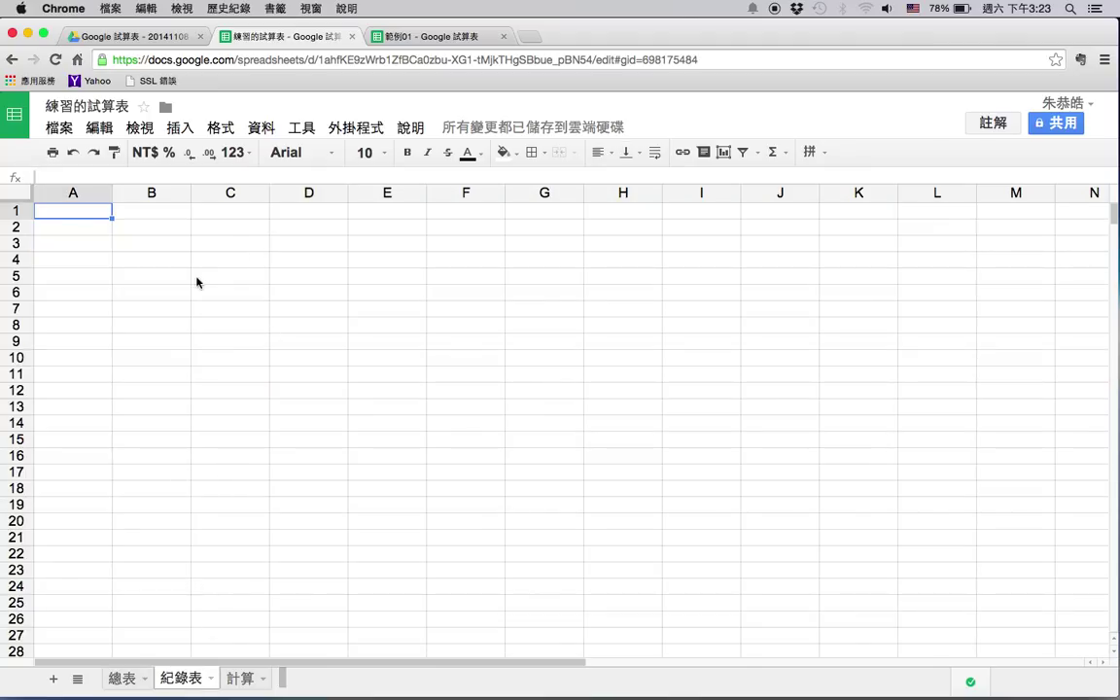
click(17, 209)
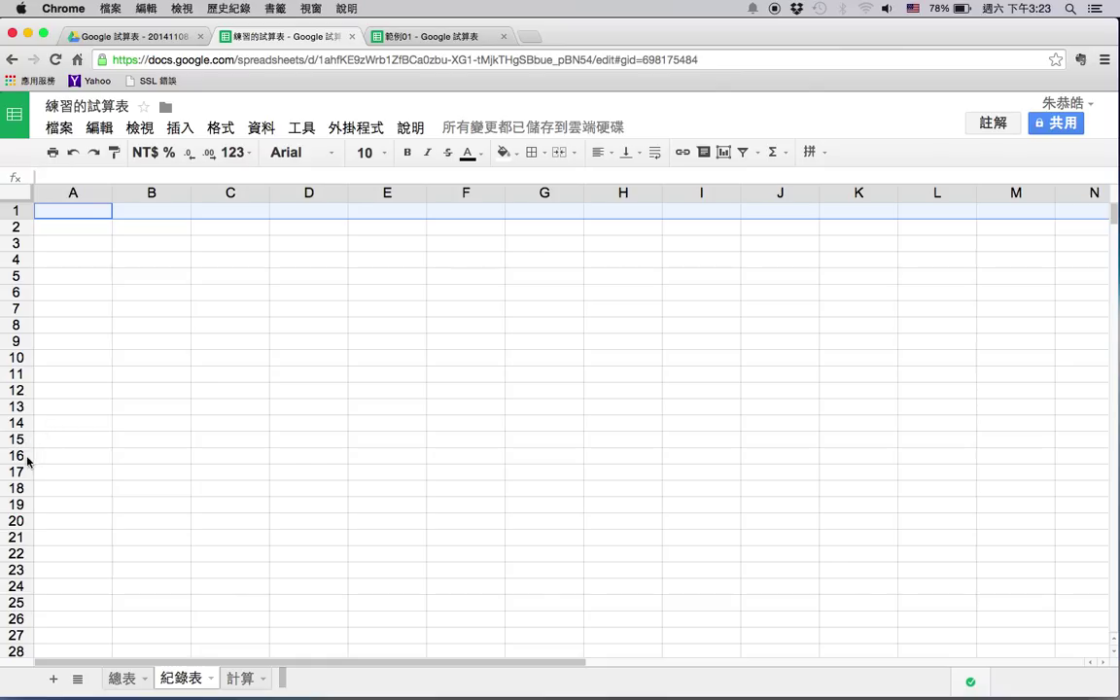
shift+click(27, 457)
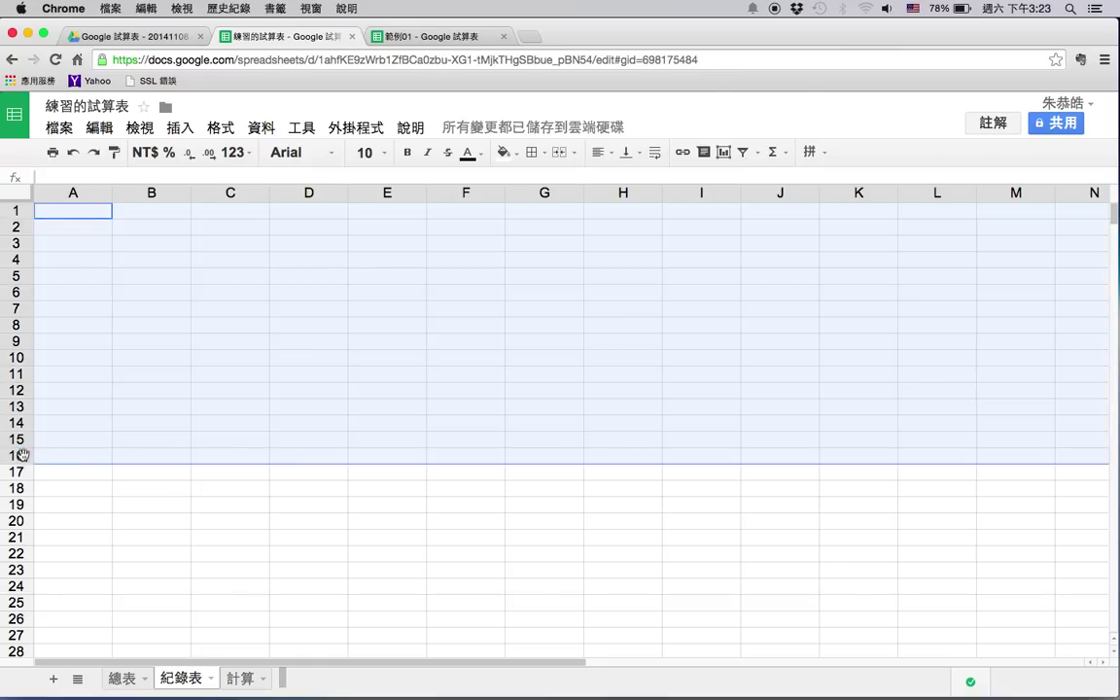
drag(30, 462, 31, 474)
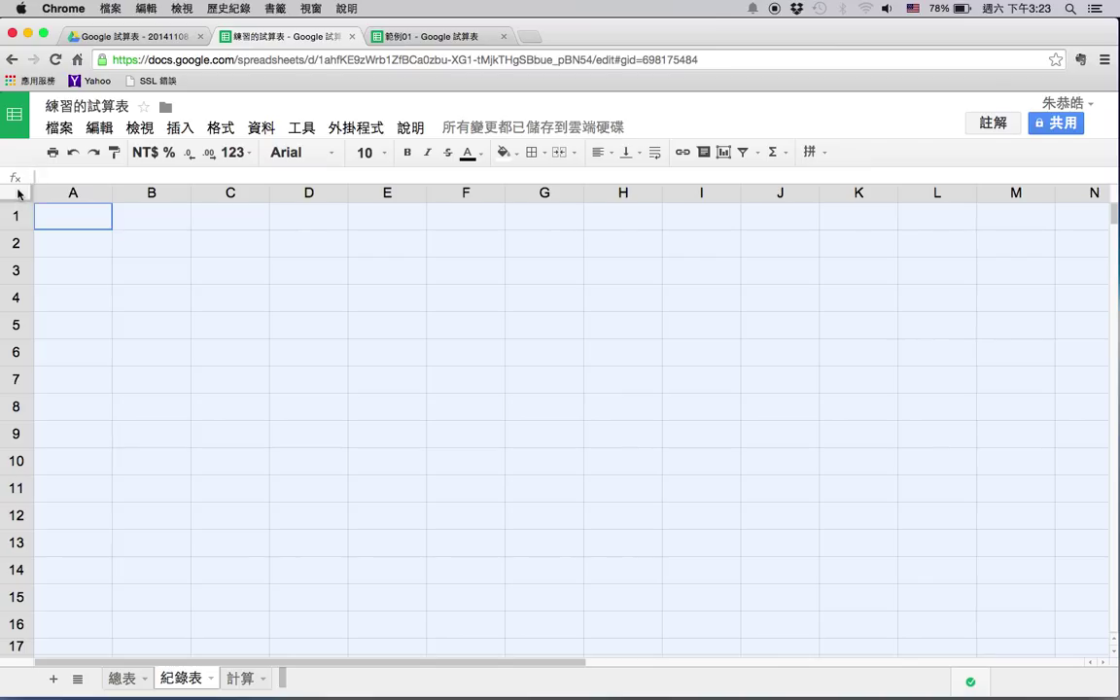
- Align all cells of the 紀錄表 sheet vertically to the middle
click(628, 151)
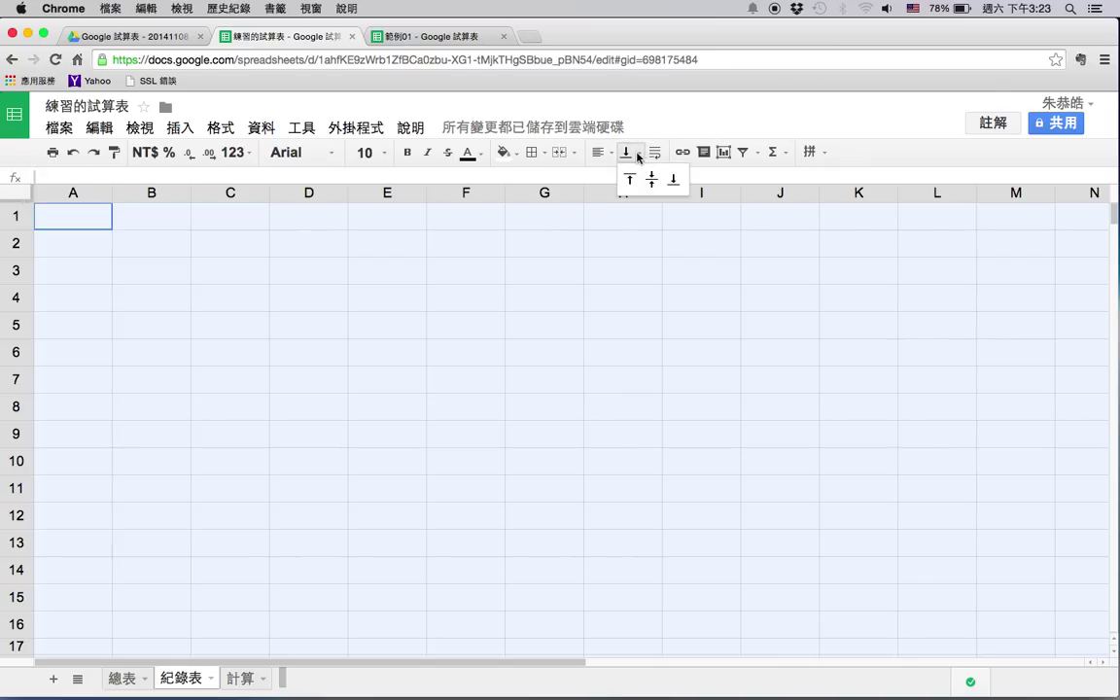
click(653, 180)
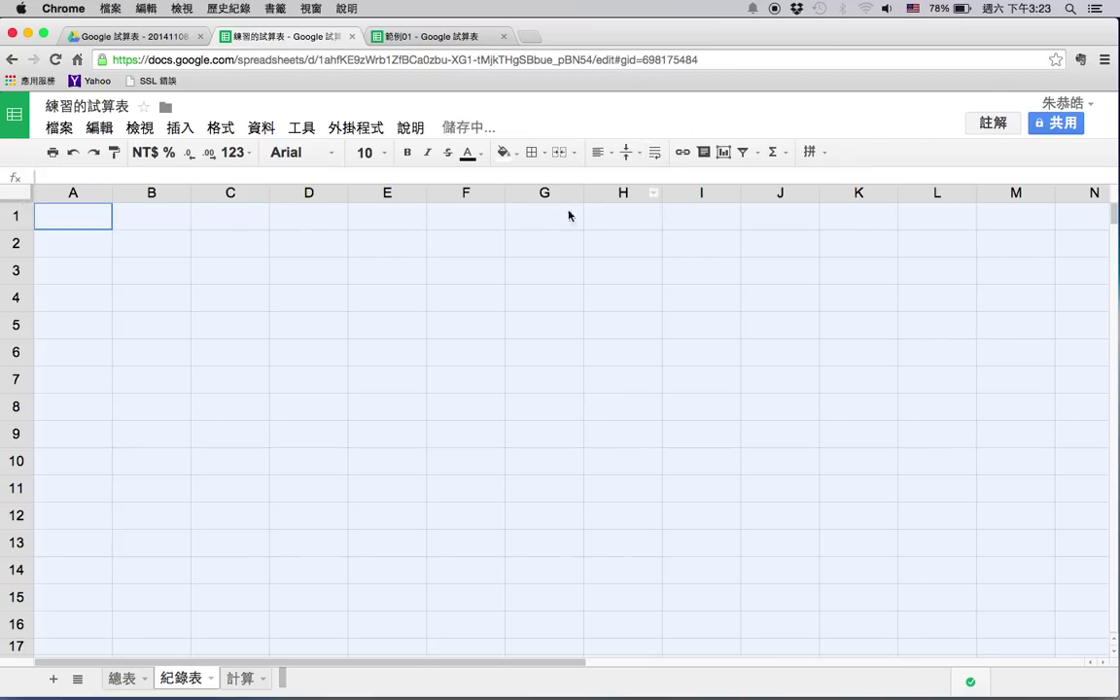
click(206, 288)
- Check the column headings on the 紀錄表 sheet of the 範例01 example spreadsheet and return to the practice spreadsheet
click(461, 36)
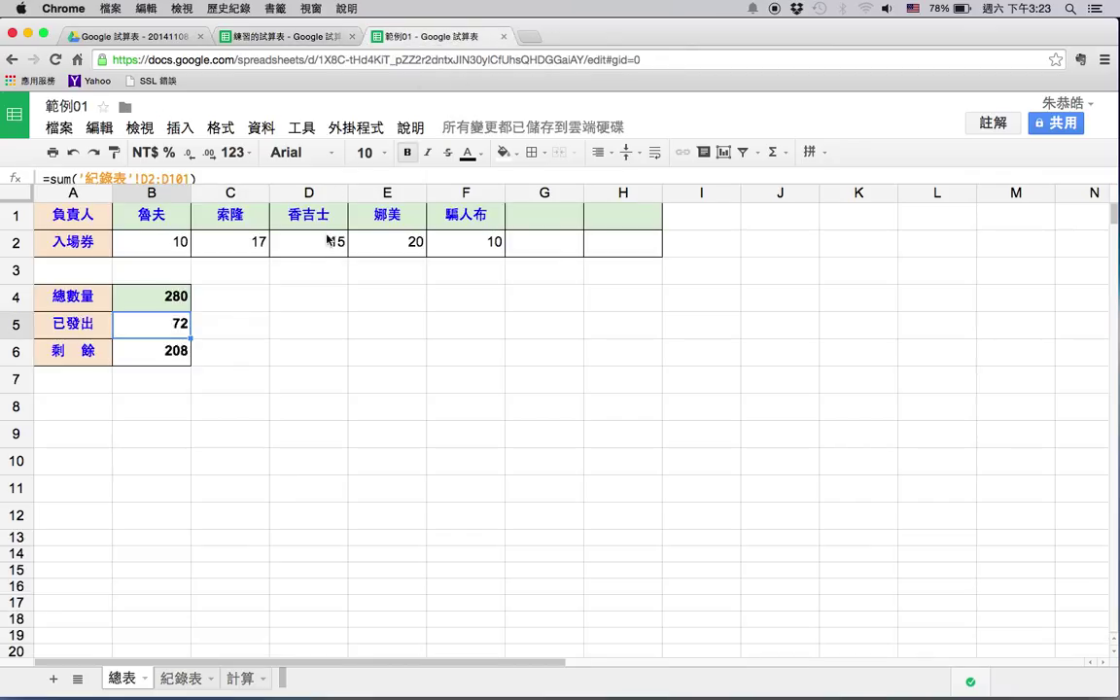
click(182, 679)
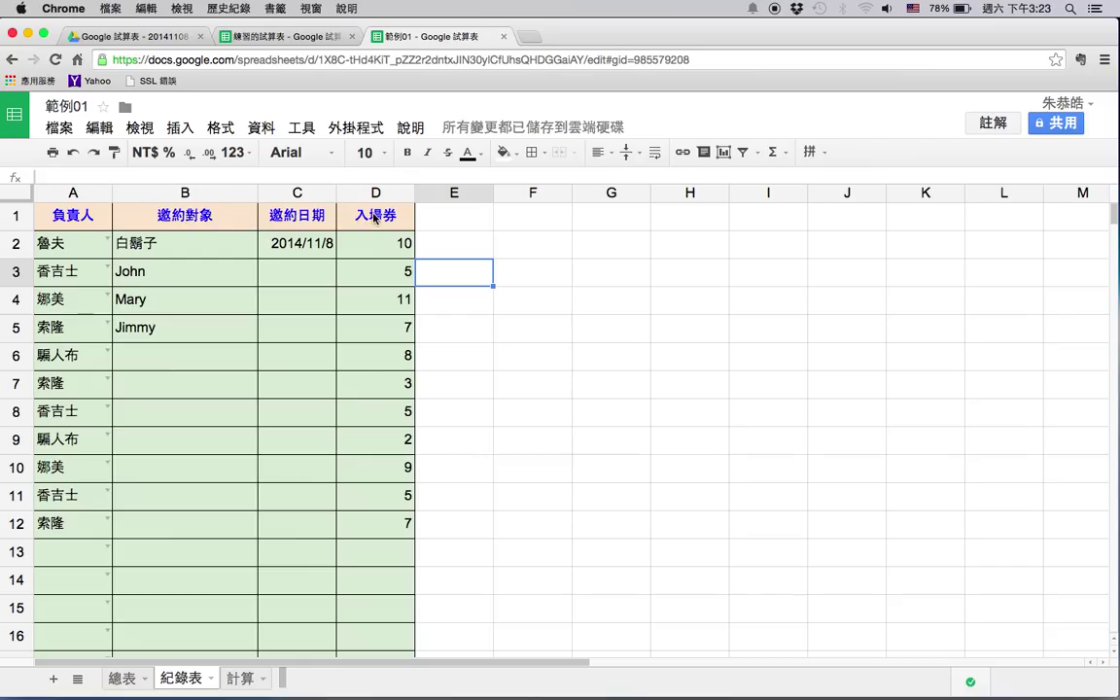
click(267, 37)
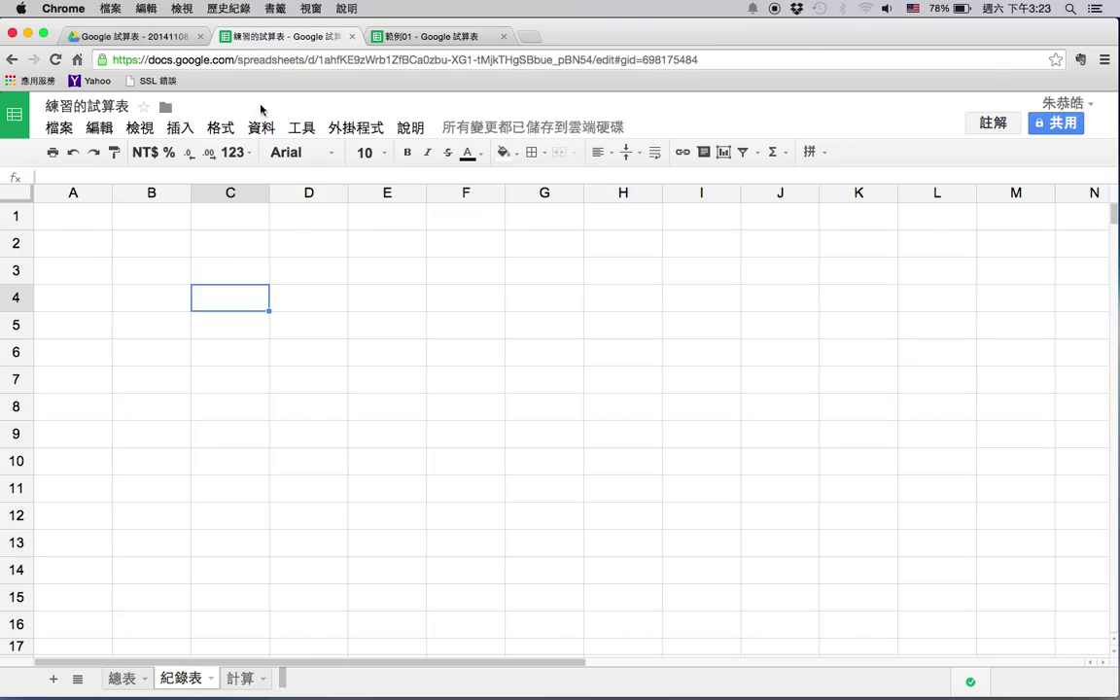
- Enter the headings 負責人, 邀約對象 and 邀約日期 in cells A1 to C1 of the 紀錄表 sheet
click(84, 221)
key(ctrl+space)
text(負責ㄖㄣ)
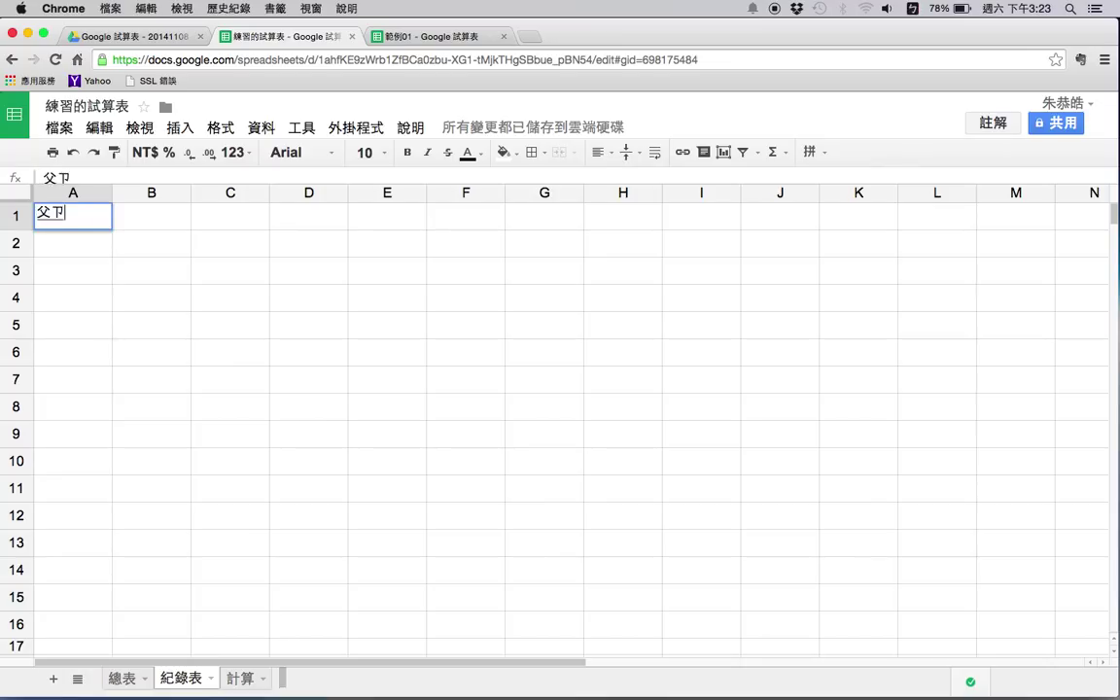
text(6)
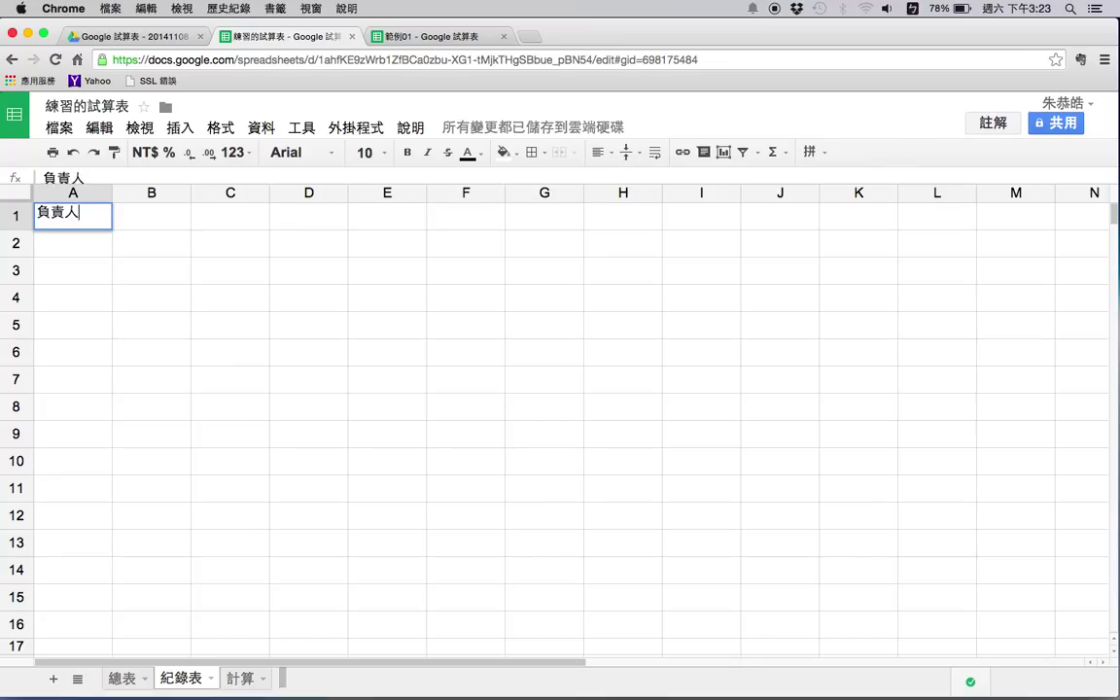
key(Tab)
text(邀約ㄌ)
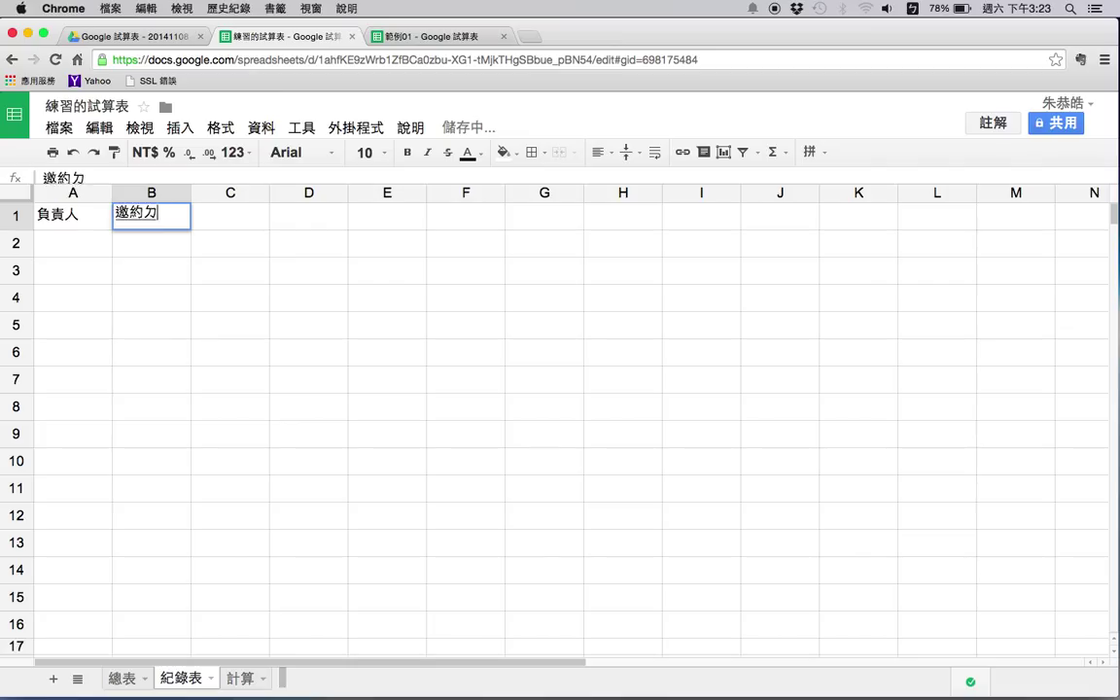
text(ㄨㄟˋㄒㄧㄤ4)
key(Tab)
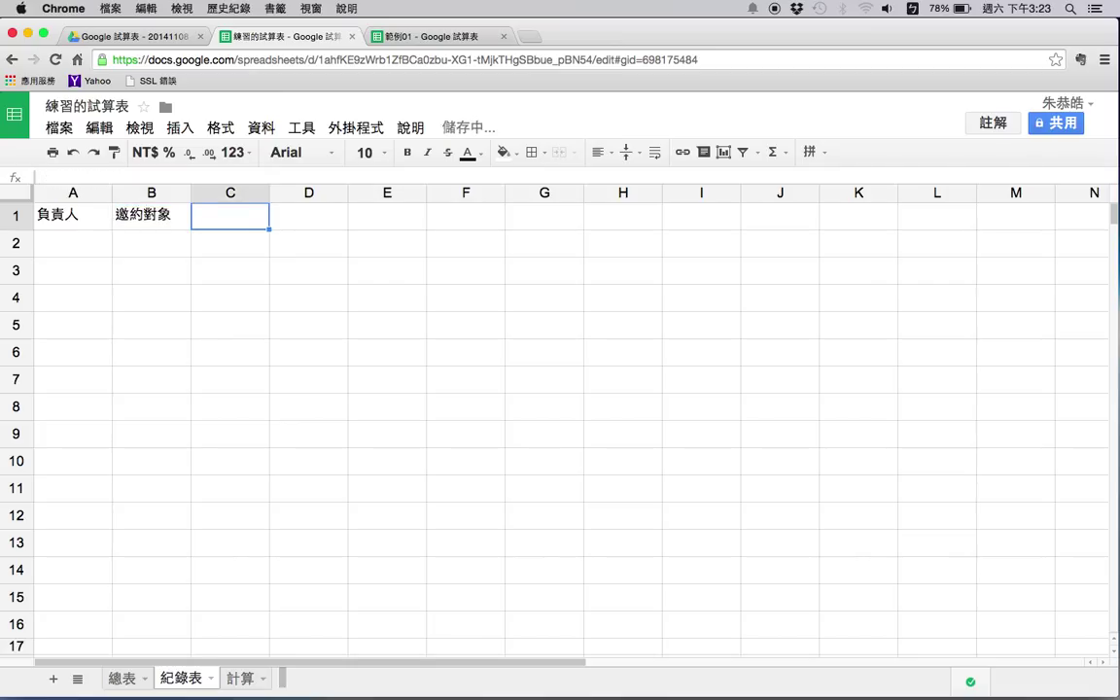
text(邀約日ㄑ)
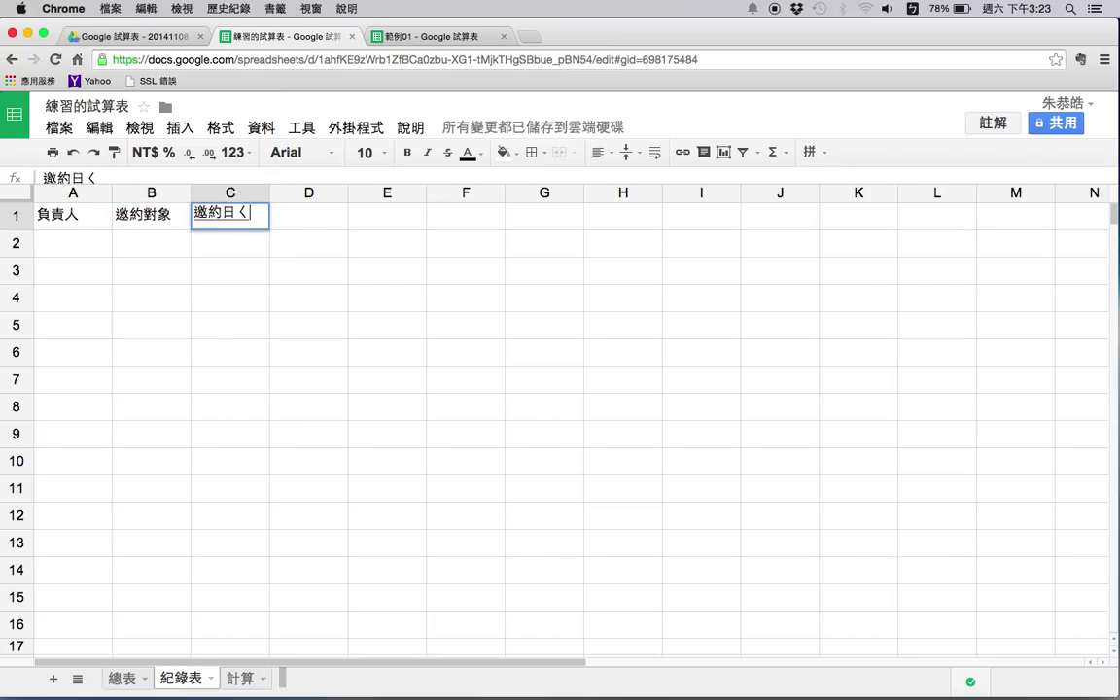
text(ㄧˊ)
key(Return)
key(Tab)
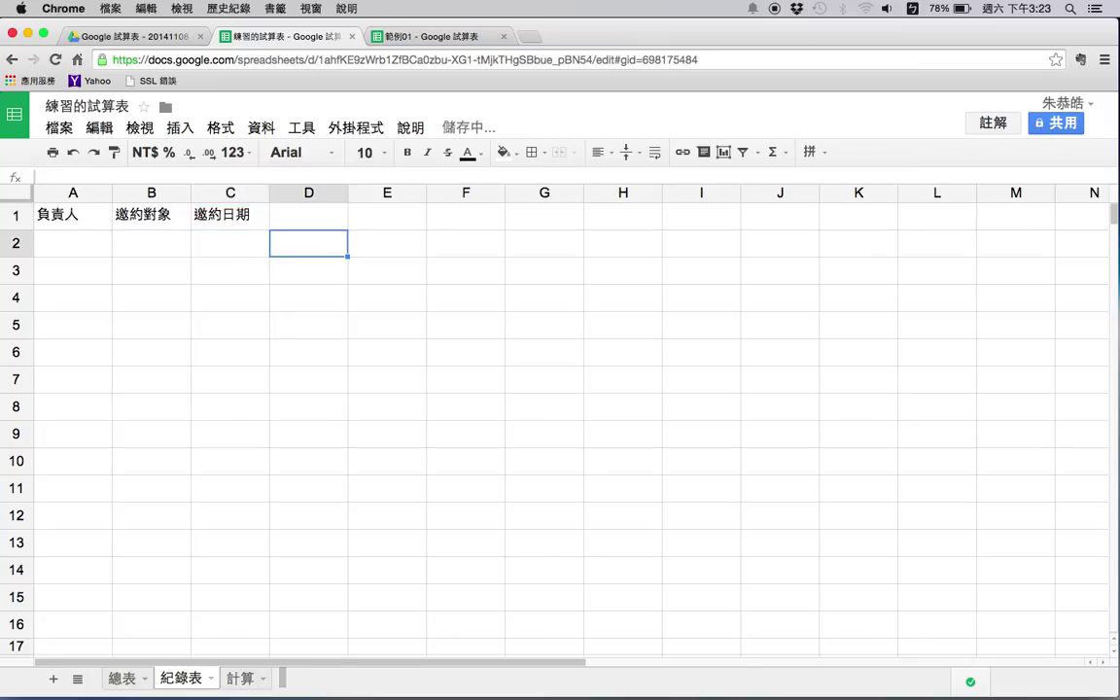
- Enter the heading 入場券數目 in cell D1
click(309, 215)
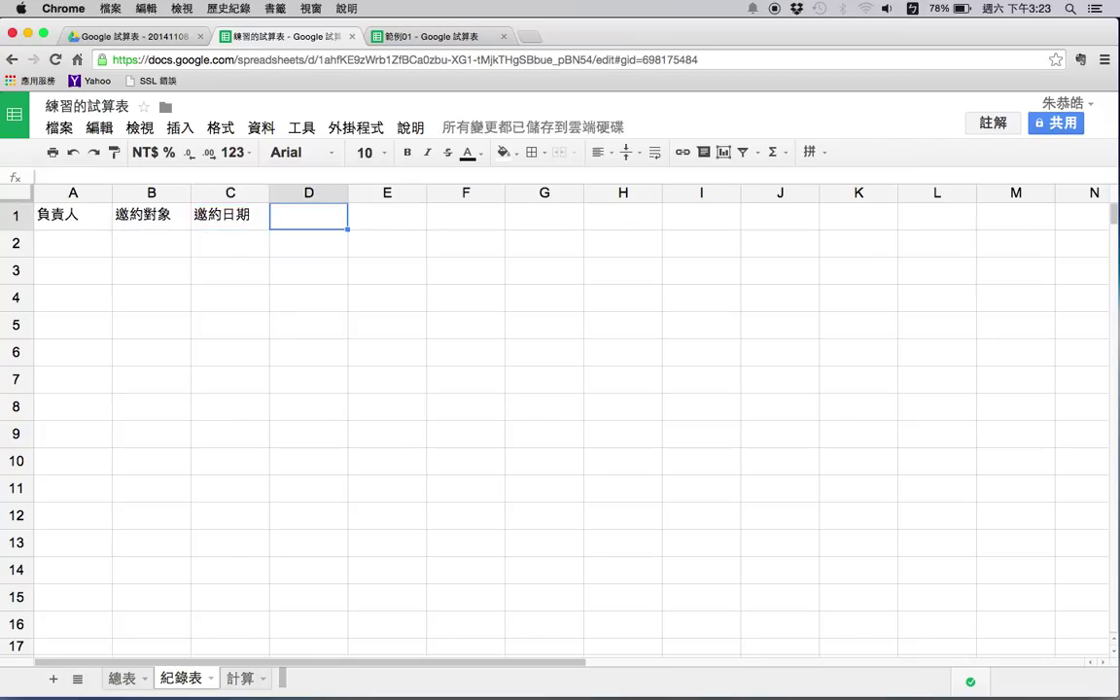
text(數)
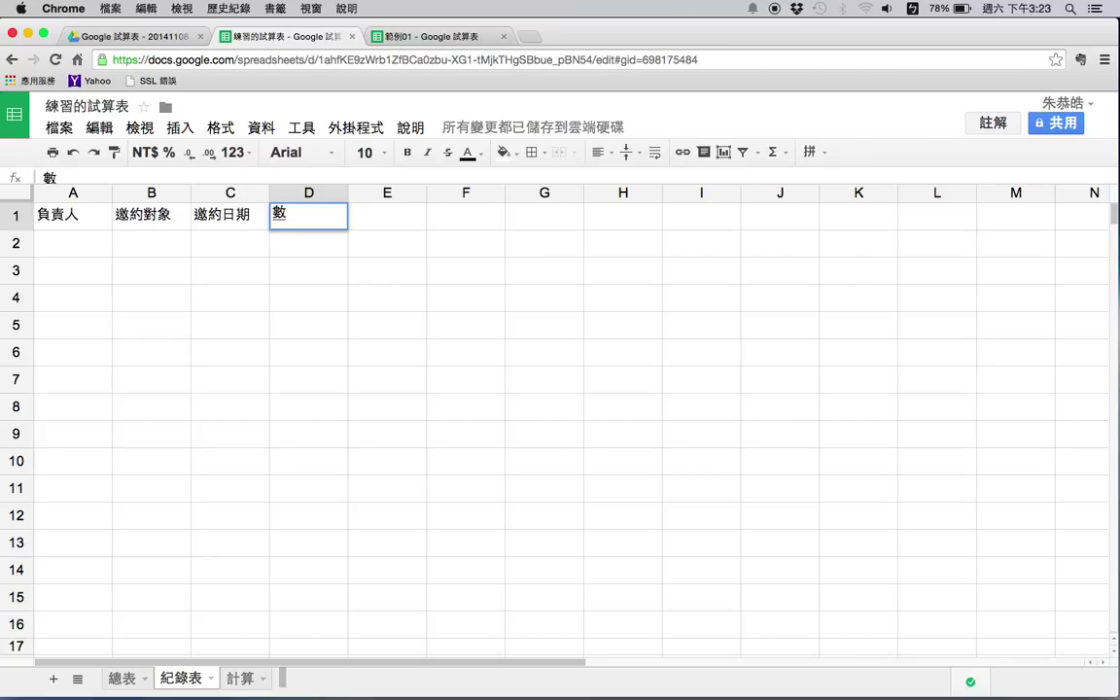
text(ㄇㄨˋ)
key(Return)
key(Return)
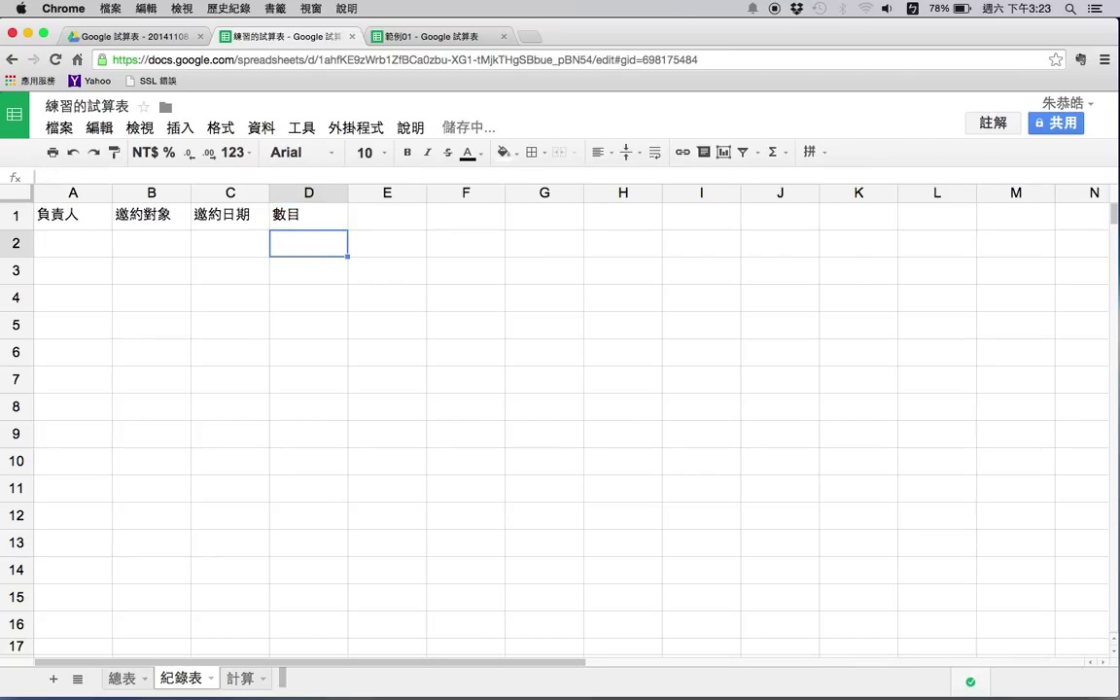
double_click(275, 215)
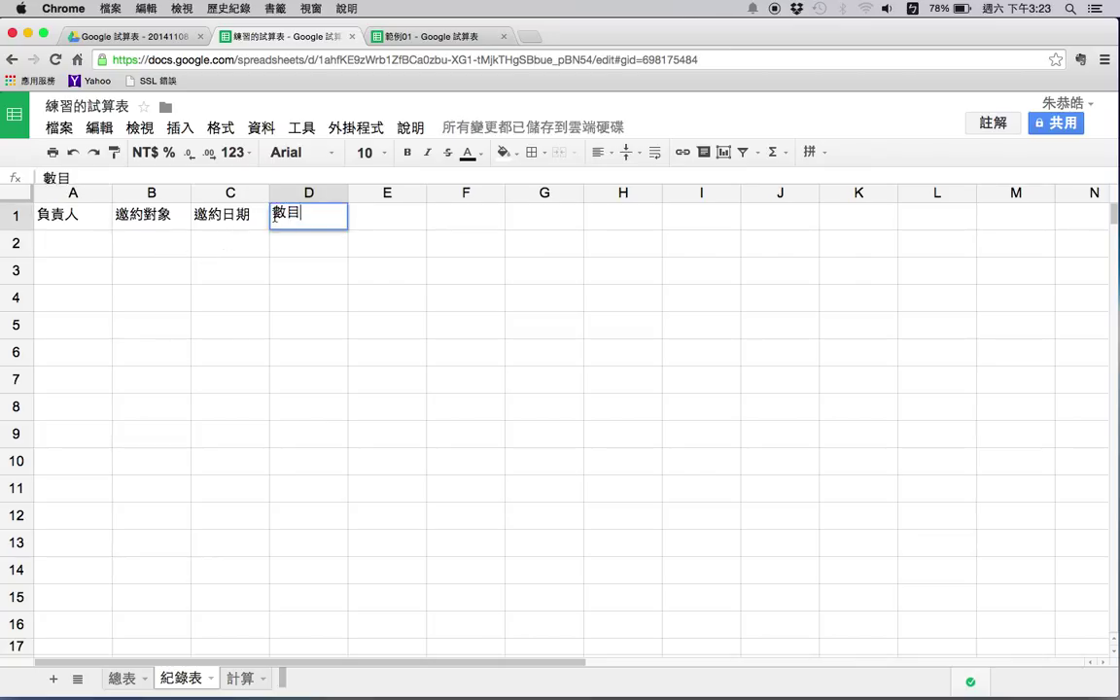
text(入場券)
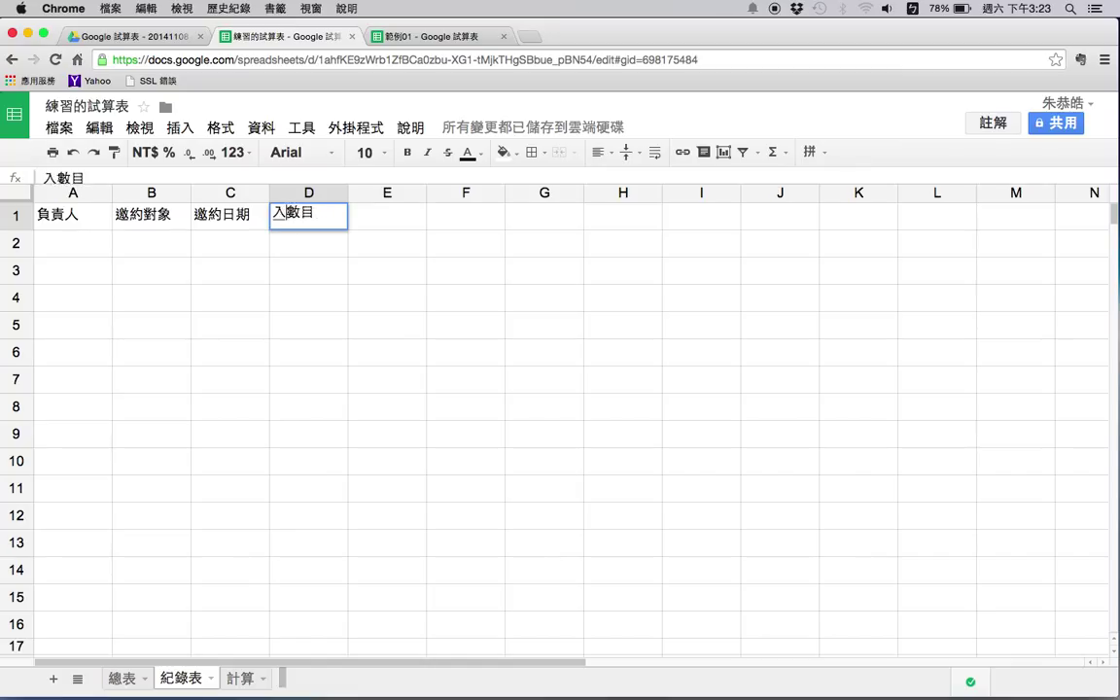
key(Return)
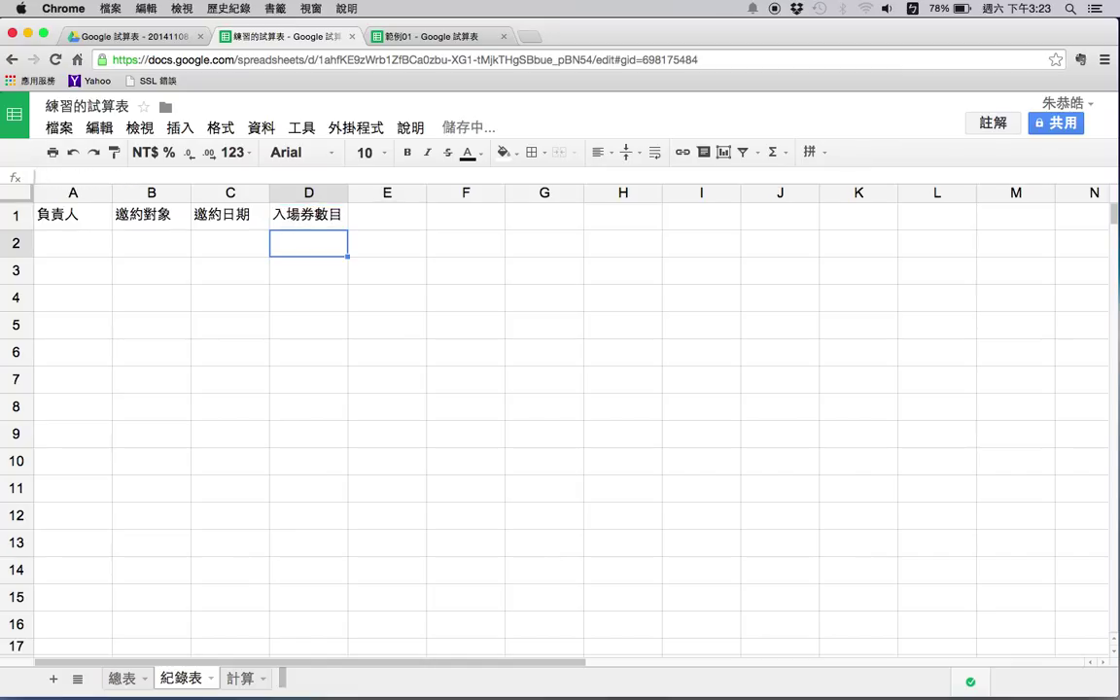
- Look up the first person in charge on the 總表 sheet and enter that name in cell A2 of 紀錄表
click(86, 243)
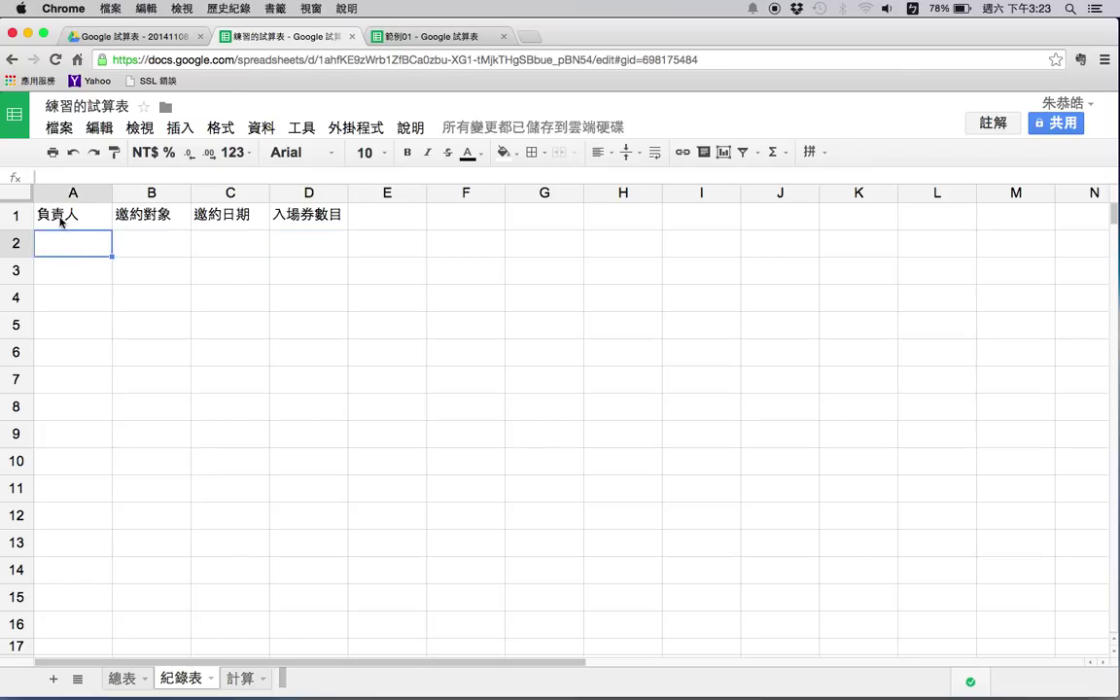
click(126, 679)
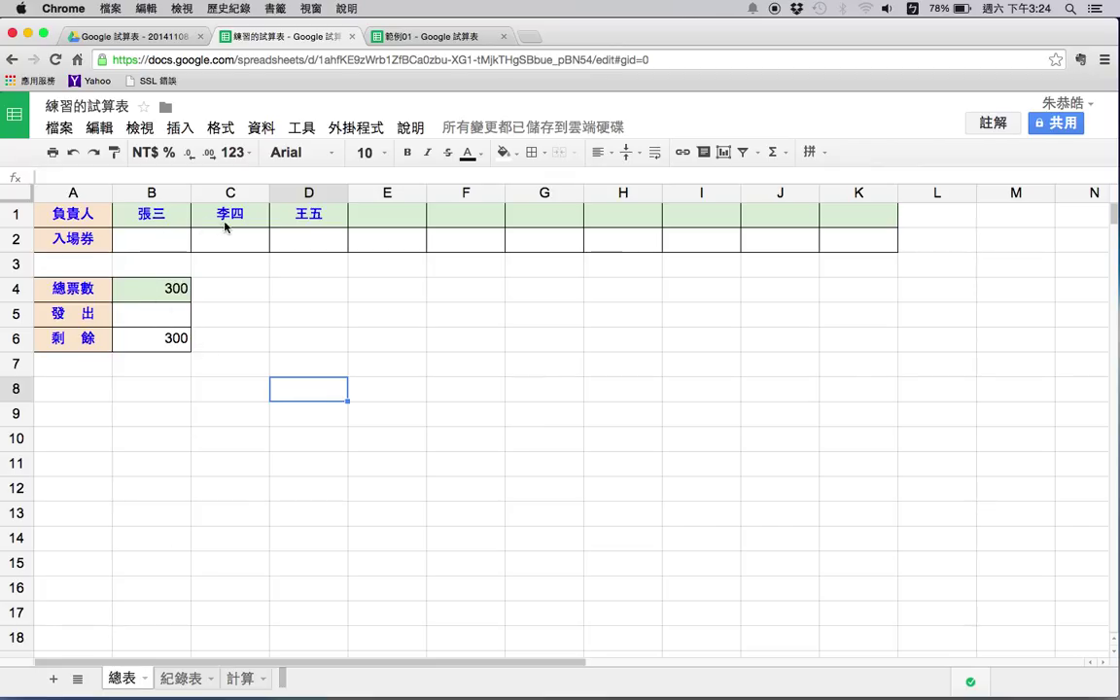
click(181, 678)
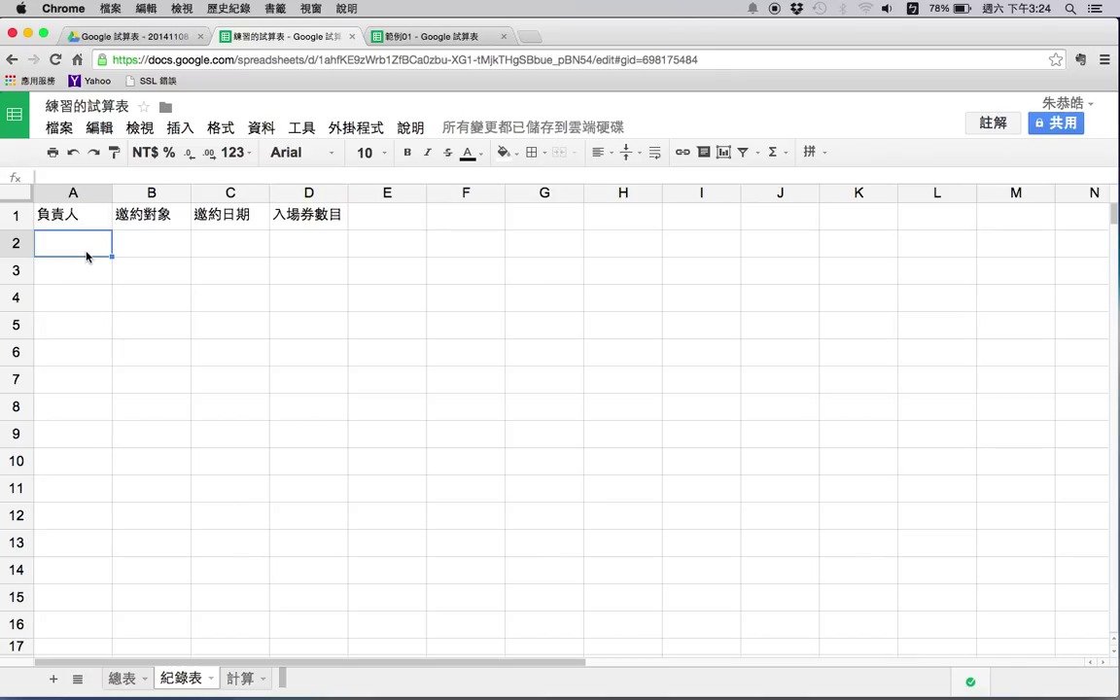
text(5; n5)
key(BackSpace)
key(BackSpace)
key(BackSpace)
key(BackSpace)
key(BackSpace)
key(ctrl+space)
text(張ㄙㄢ)
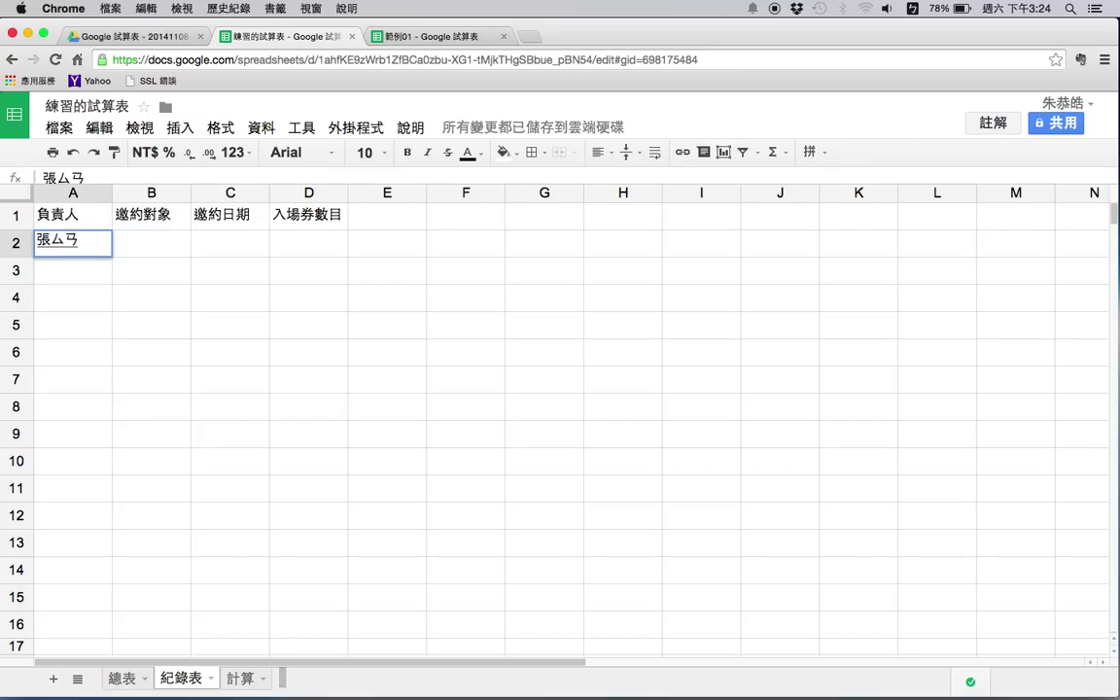
key(space)
key(Tab)
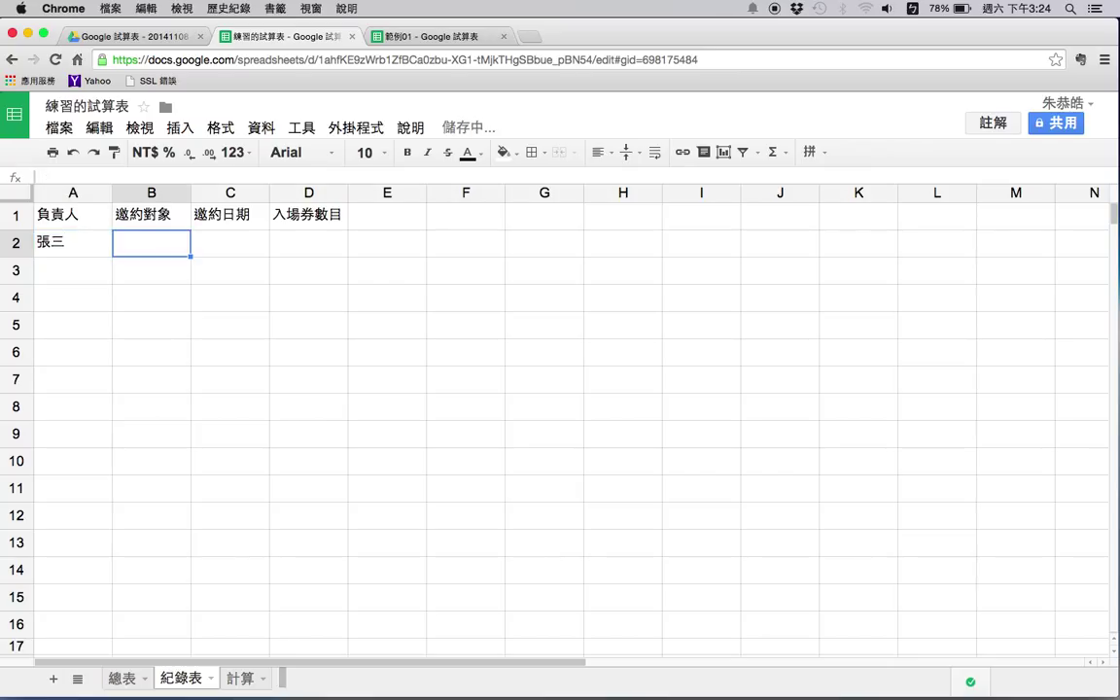
- Complete the record in row 2 with the invitee's name, the invitation date 2014/11/8 and 5 tickets
text(魯夫)
key(Return)
click(150, 243)
click(229, 243)
text(20)
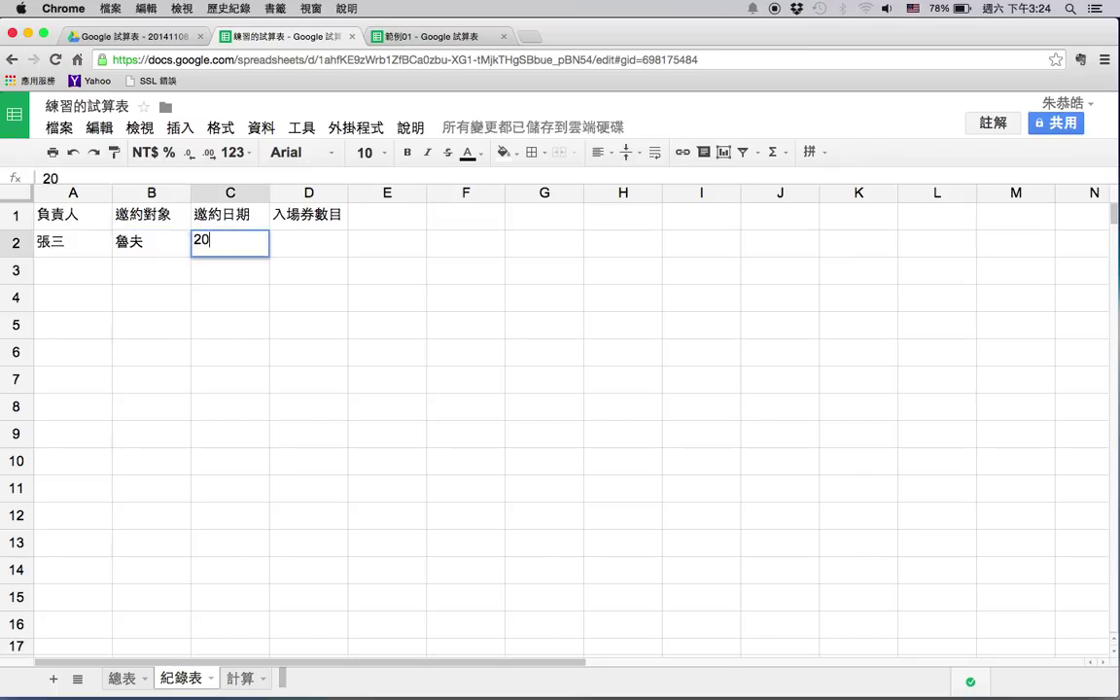
text(14/11/8)
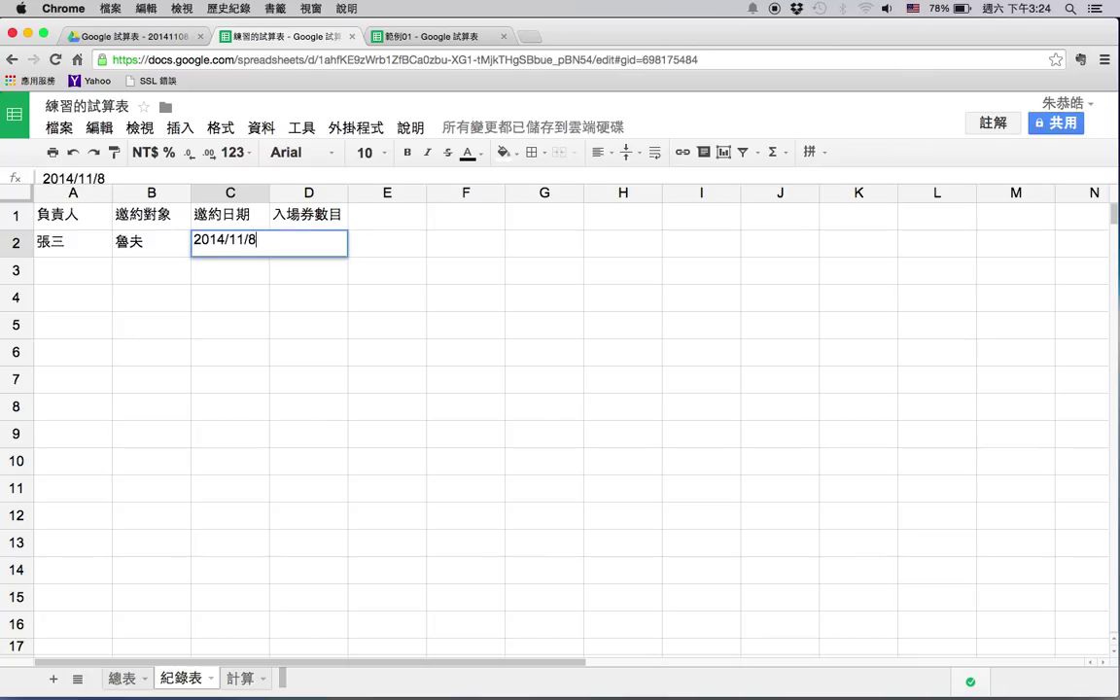
key(Return)
click(229, 243)
click(309, 243)
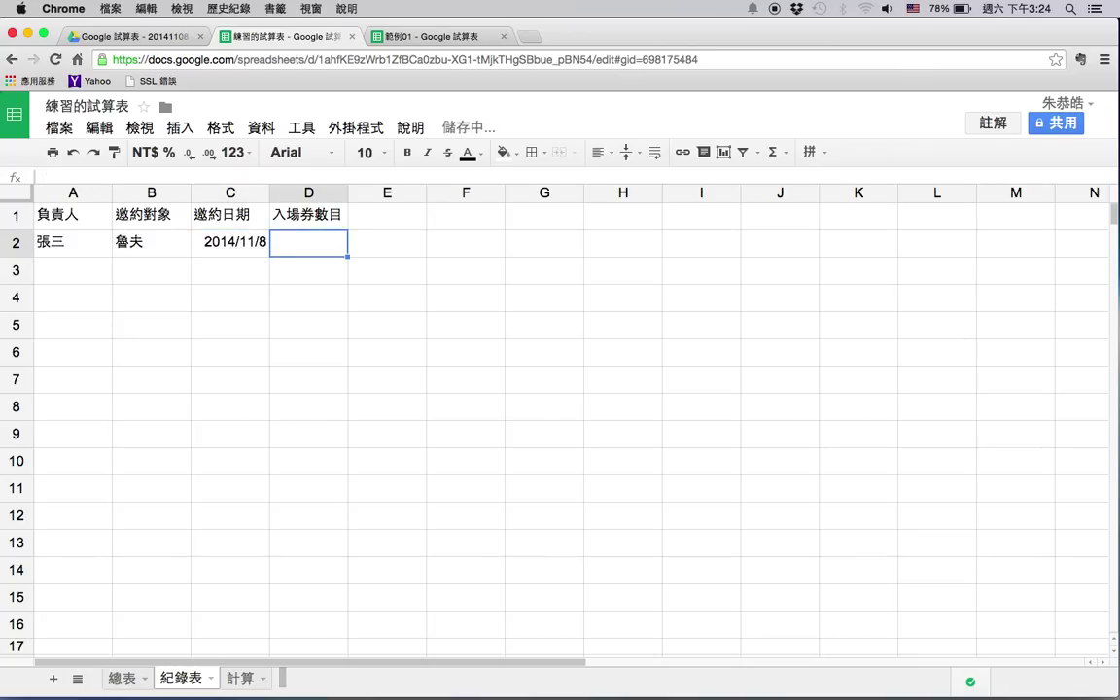
text(5)
click(249, 303)
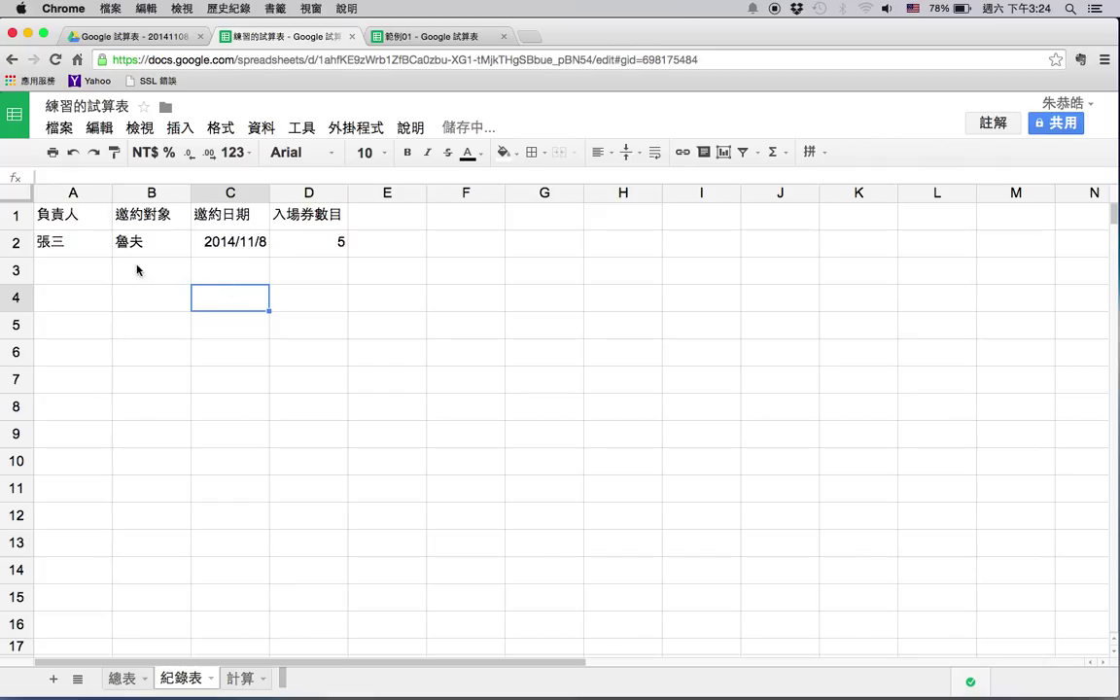
- Format the headings in A1:D1 of the 紀錄表 sheet as bold blue text on a light orange fill
drag(72, 223, 312, 223)
click(407, 152)
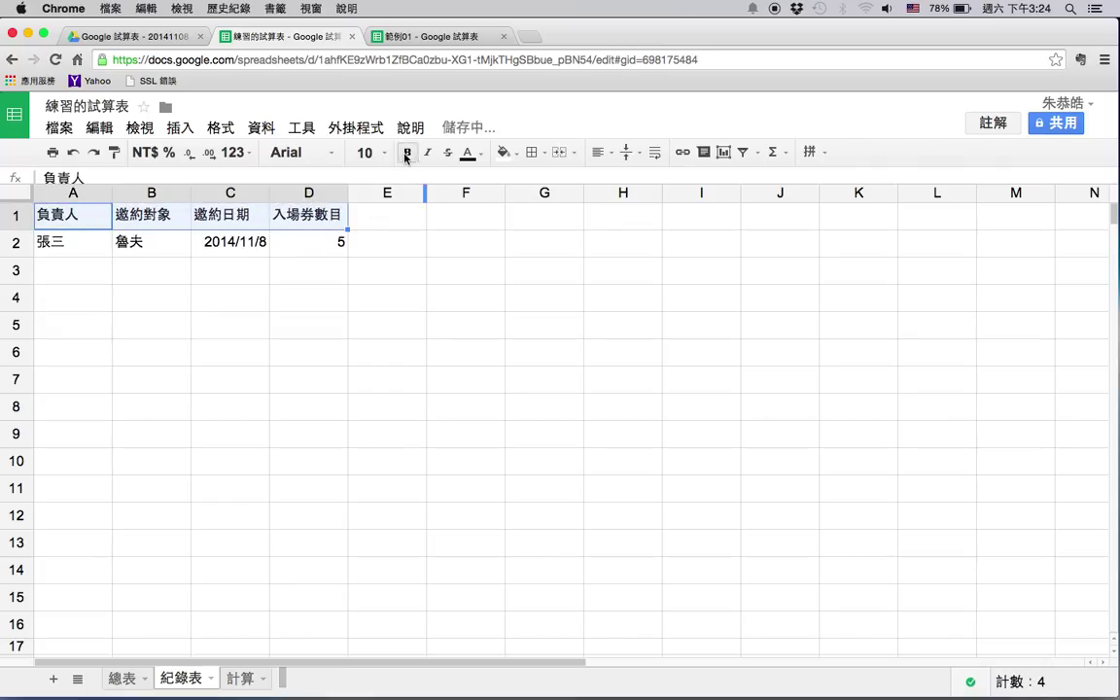
click(469, 152)
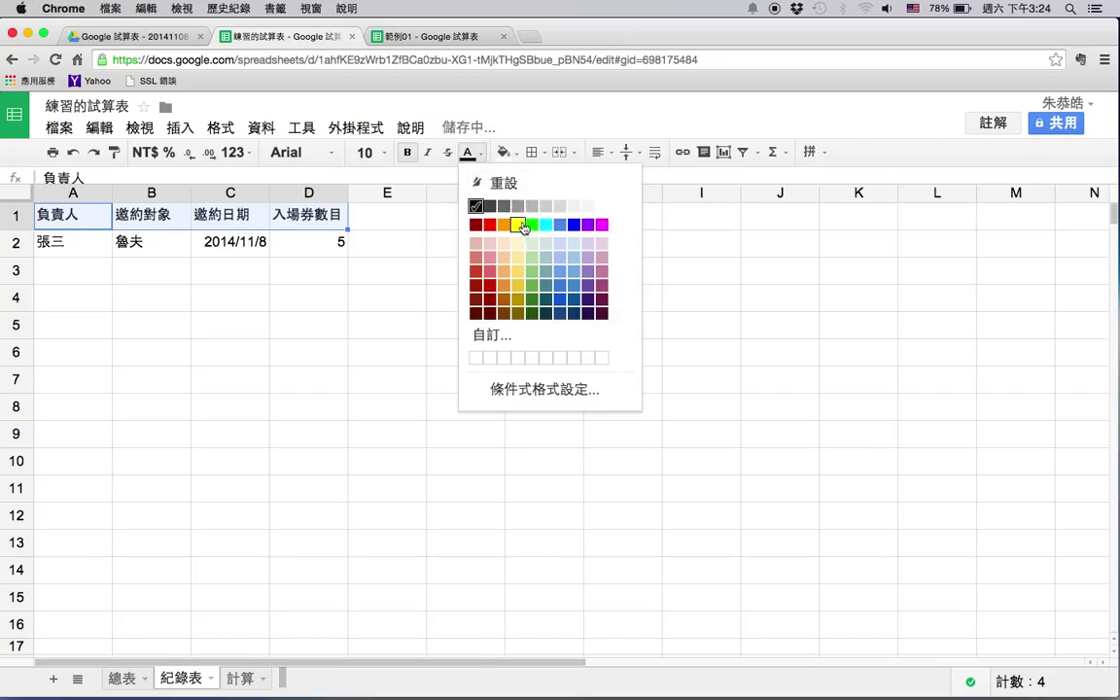
click(572, 223)
click(503, 153)
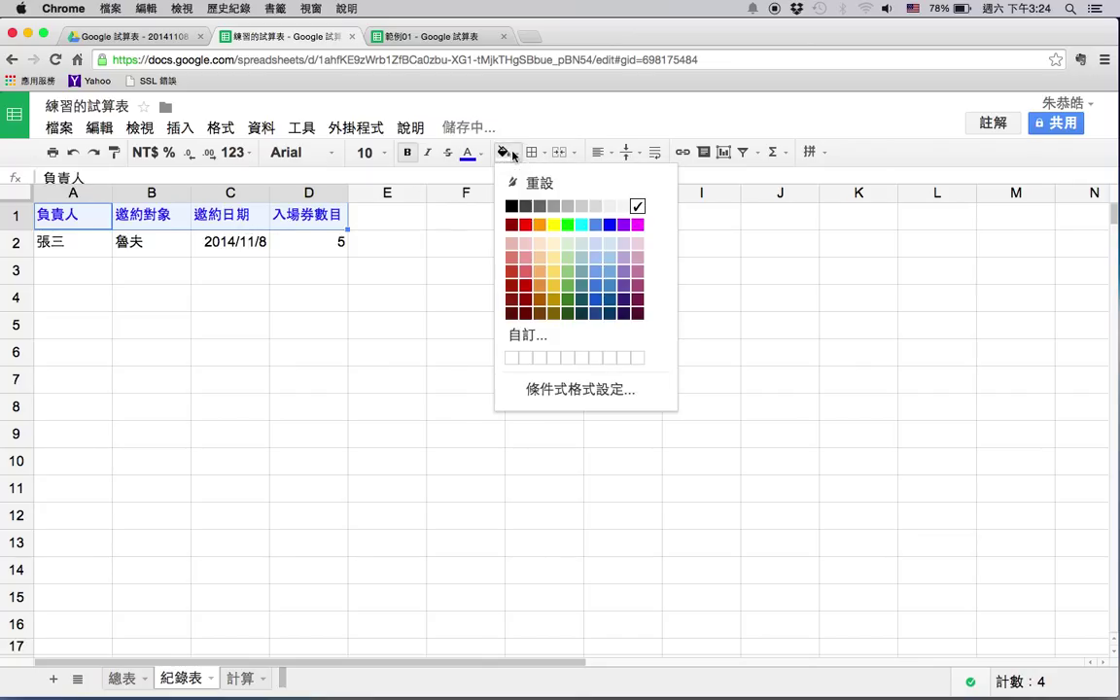
click(246, 278)
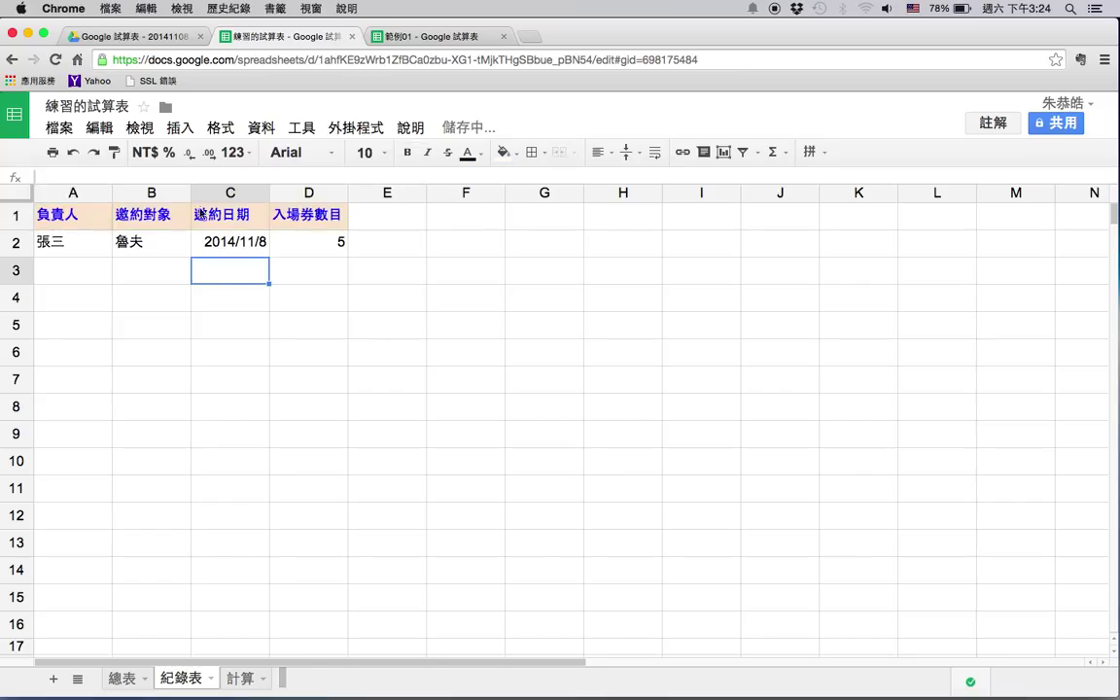
- Fill the record area A2:D16 with light green
click(73, 243)
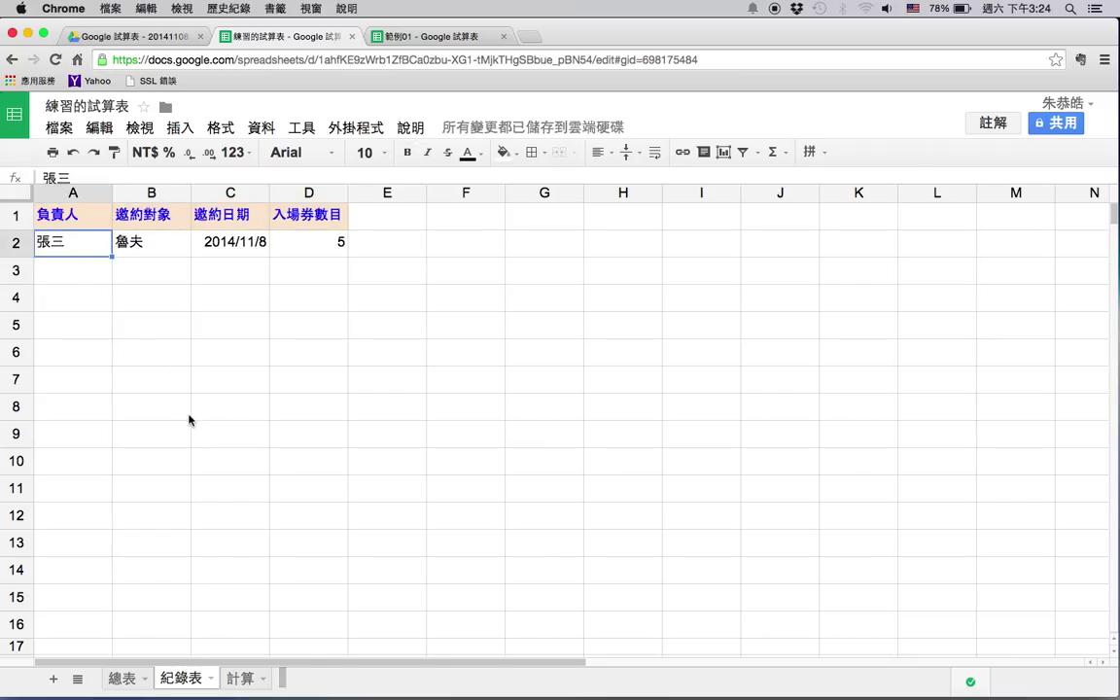
shift+click(336, 630)
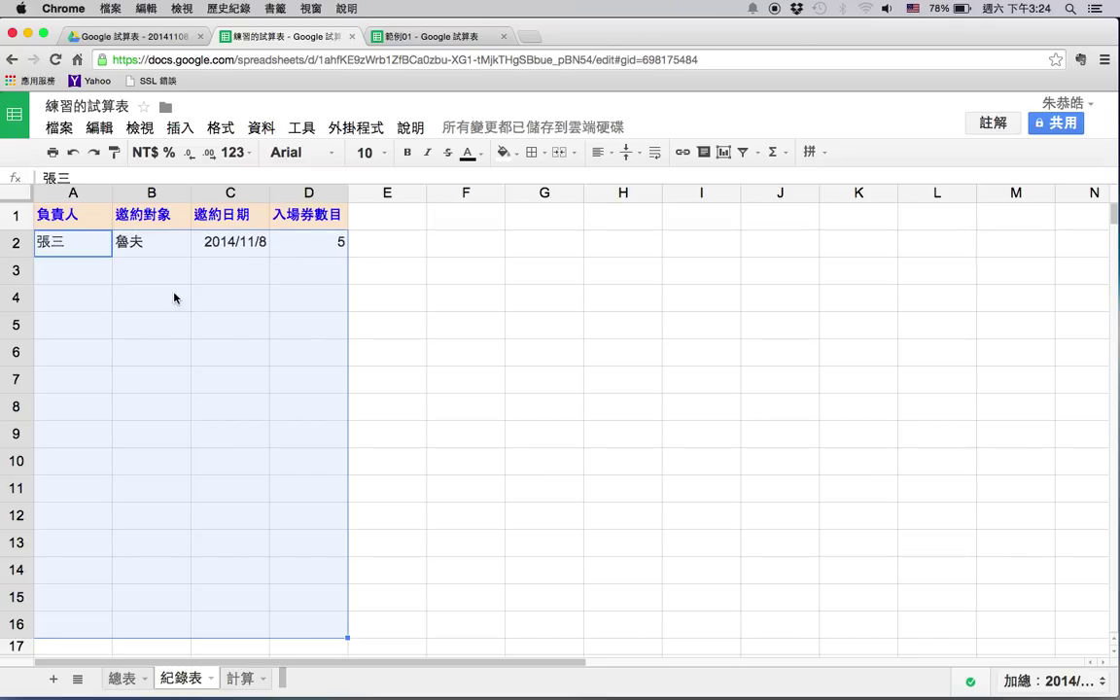
click(504, 153)
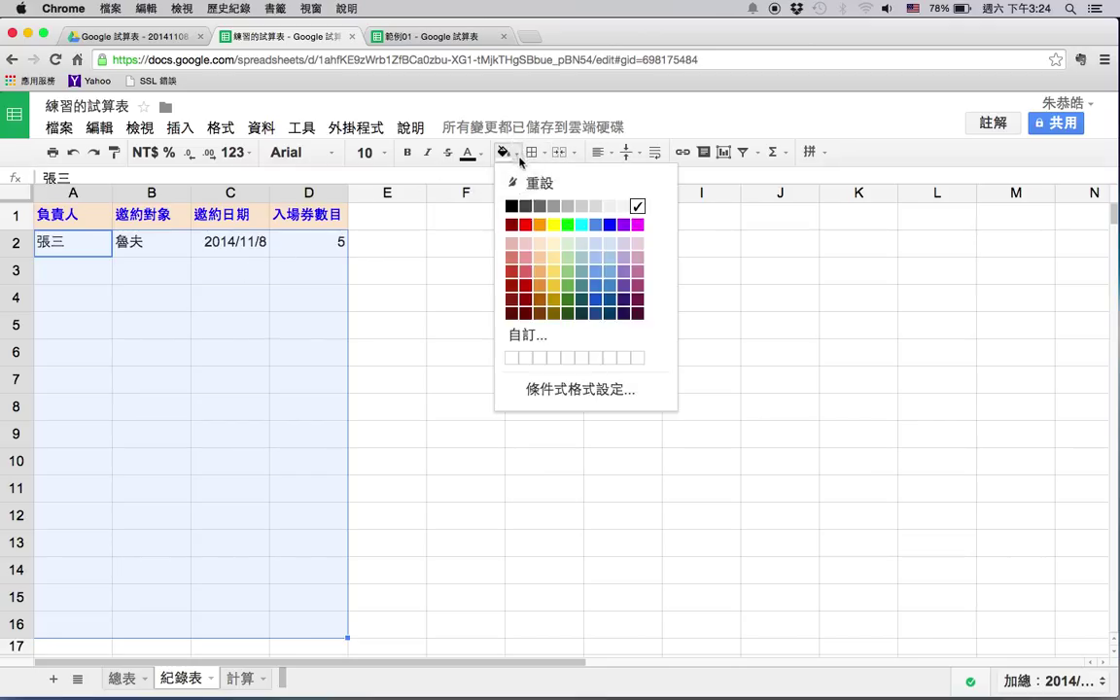
click(568, 248)
click(358, 306)
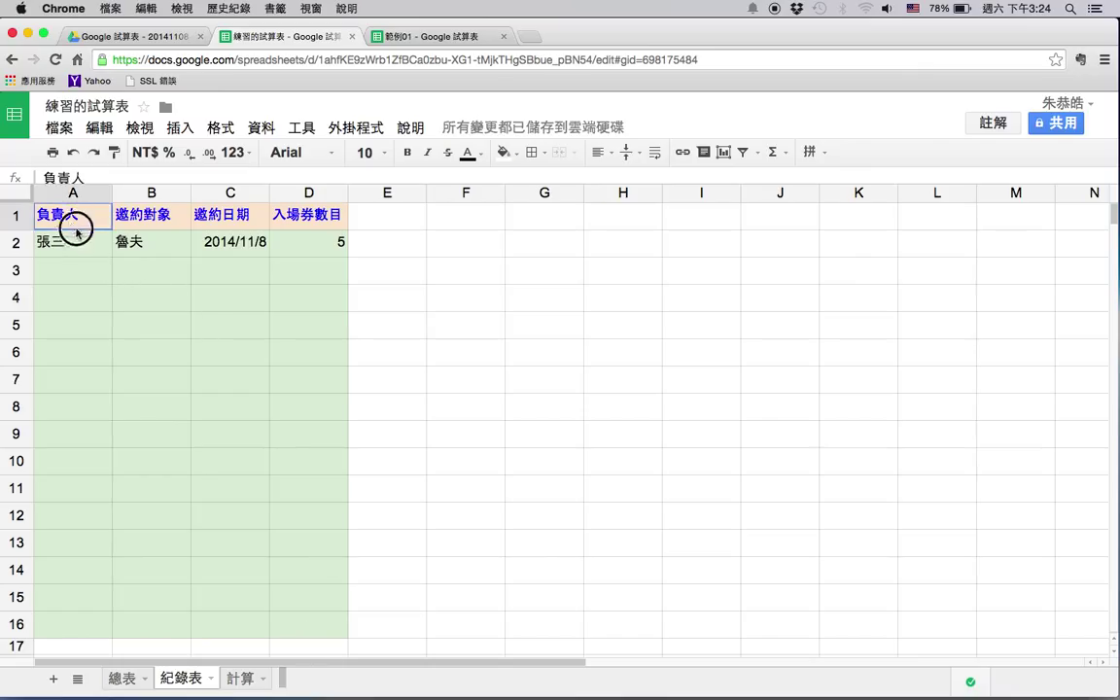
- Add borders around all cells of the table A1:D16
drag(74, 216, 339, 637)
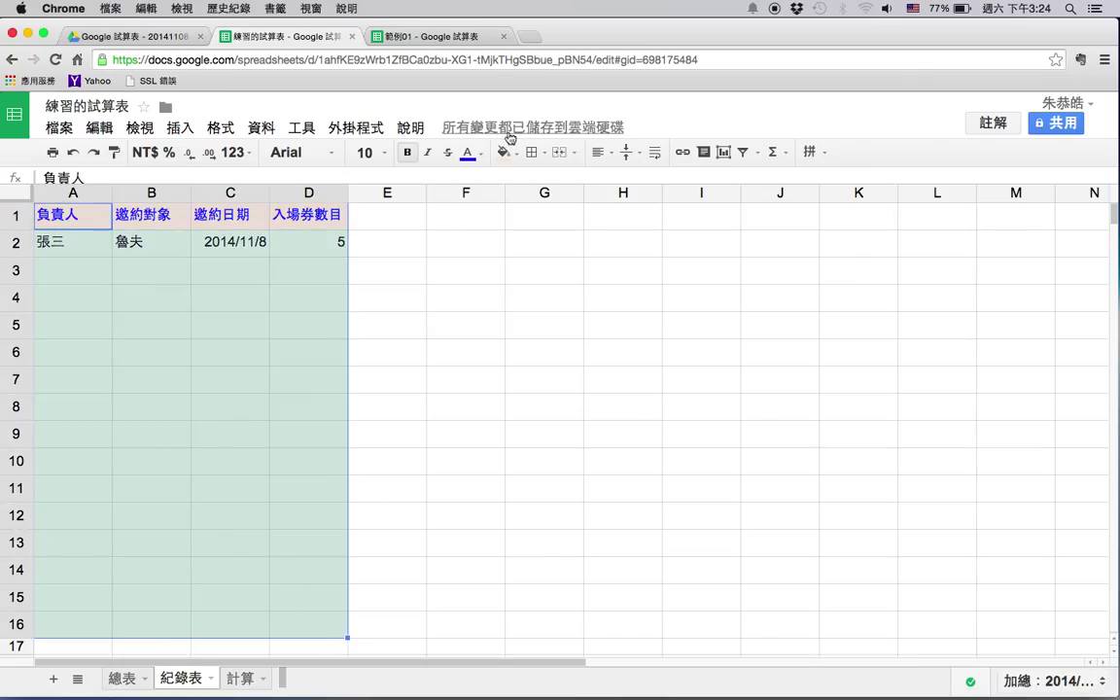
click(538, 155)
click(539, 184)
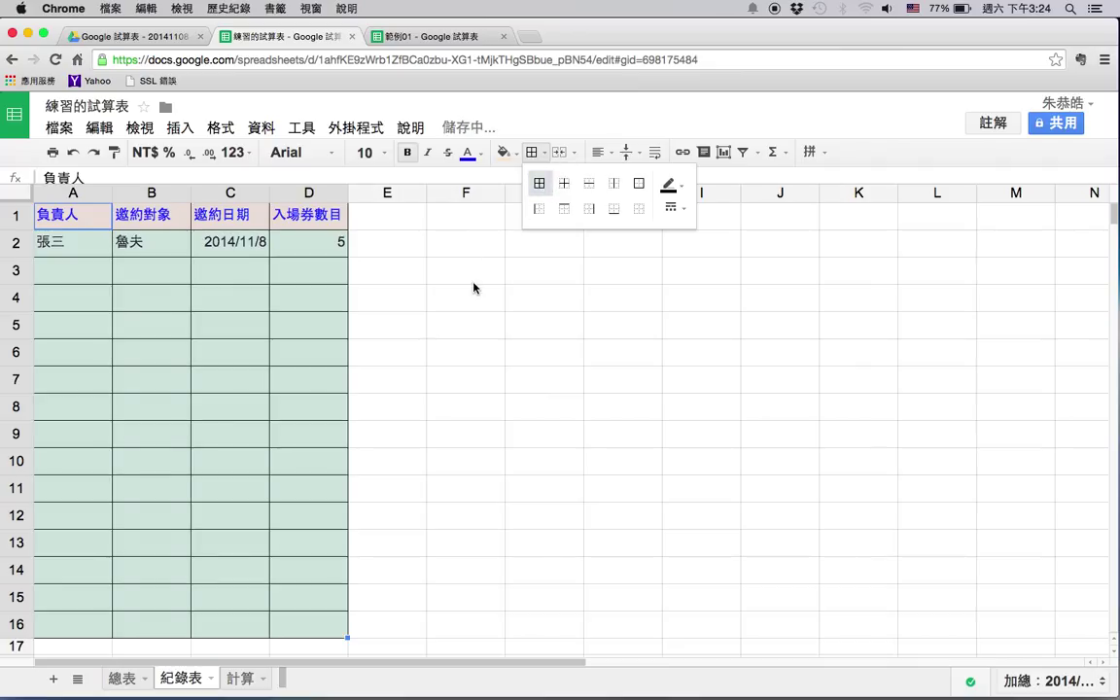
drag(473, 275, 472, 296)
click(267, 282)
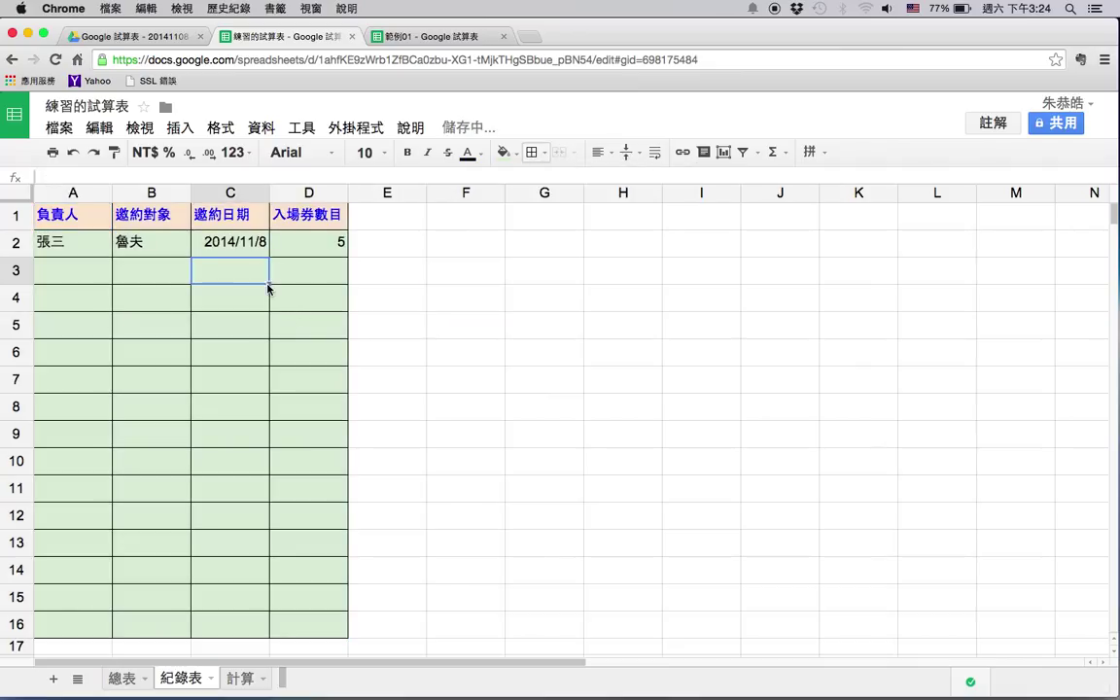
- Clear the sample invitee, date and ticket number from cells B2:D2
click(153, 248)
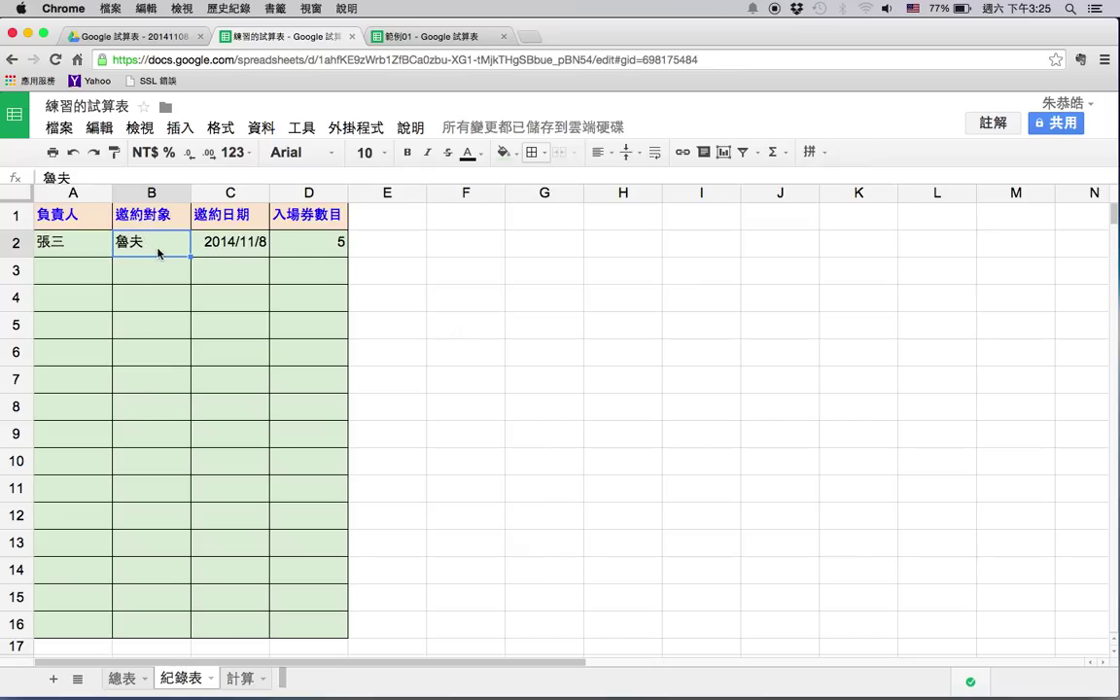
mouse_move(158, 252)
mouse_down()
mouse_move(220, 249)
mouse_move(224, 233)
mouse_move(248, 251)
mouse_move(317, 239)
mouse_up()
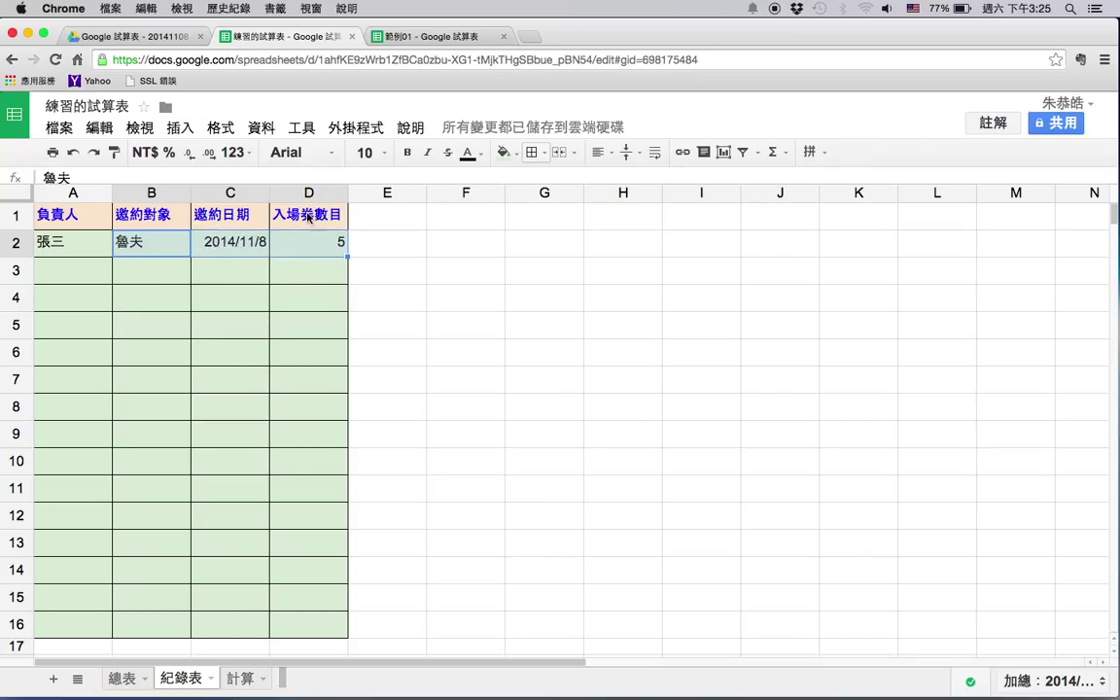
key(BackSpace)
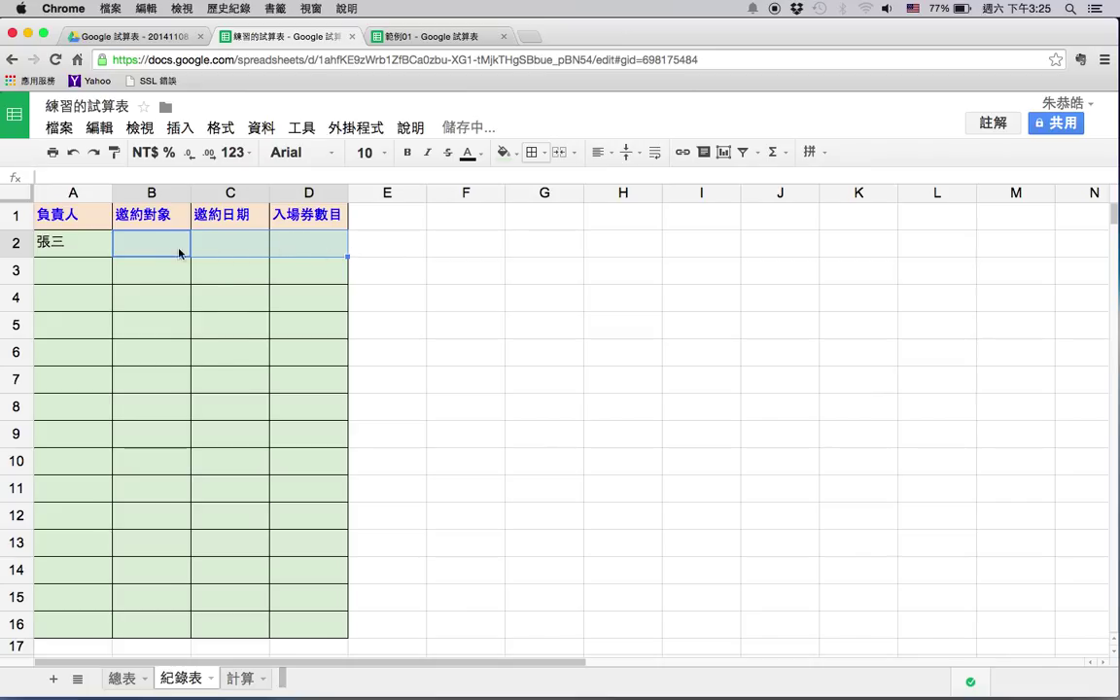
click(310, 275)
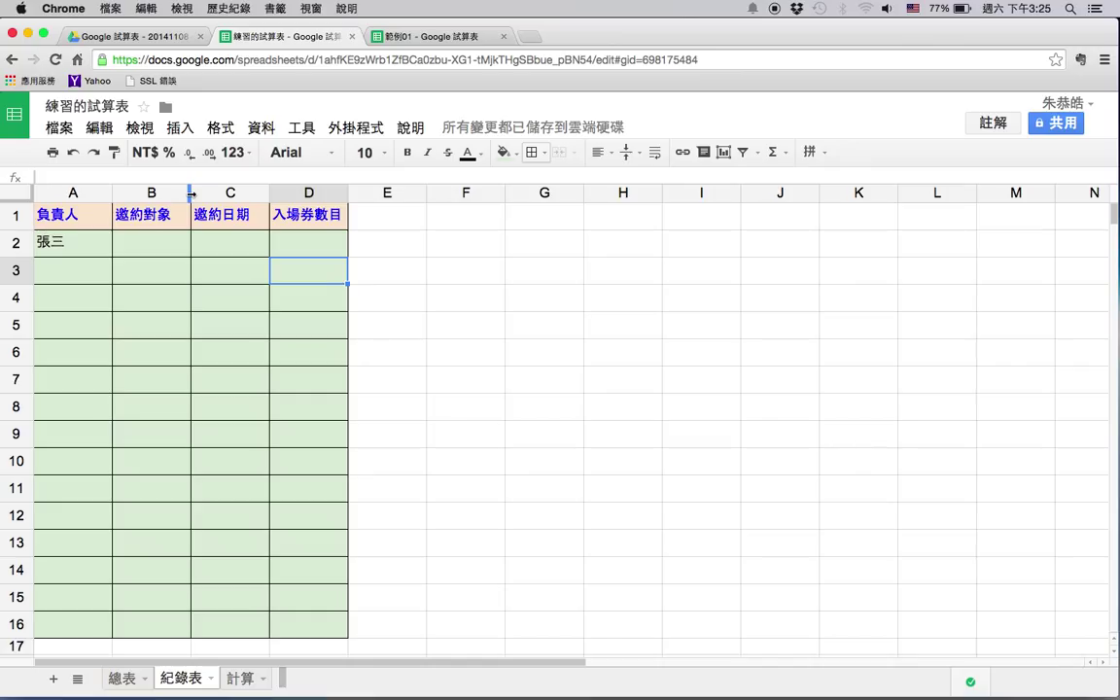
- Widen the 邀約對象 column slightly and centre the headings in A1:D1 horizontally
drag(190, 192, 220, 193)
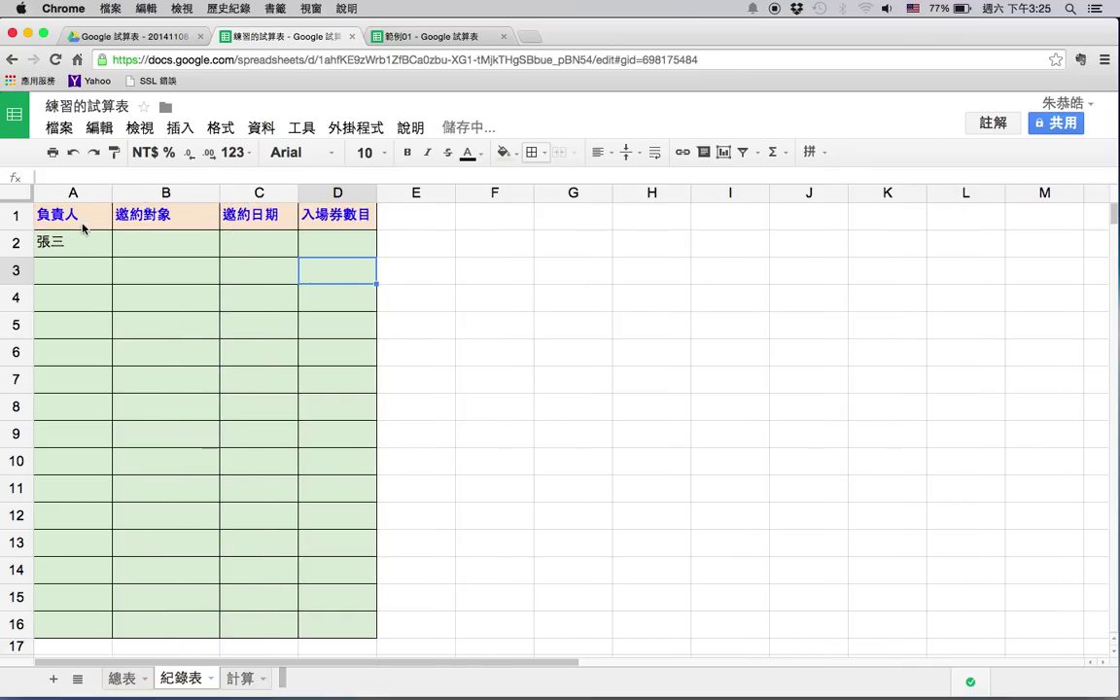
drag(84, 228, 335, 218)
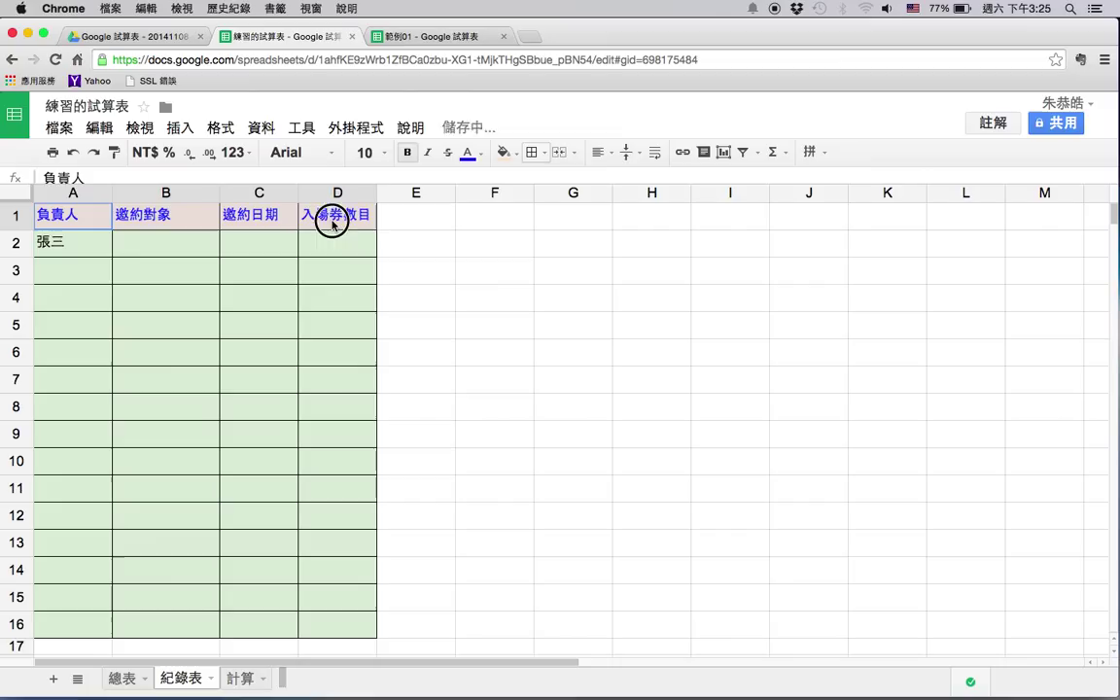
click(598, 152)
click(623, 180)
click(192, 255)
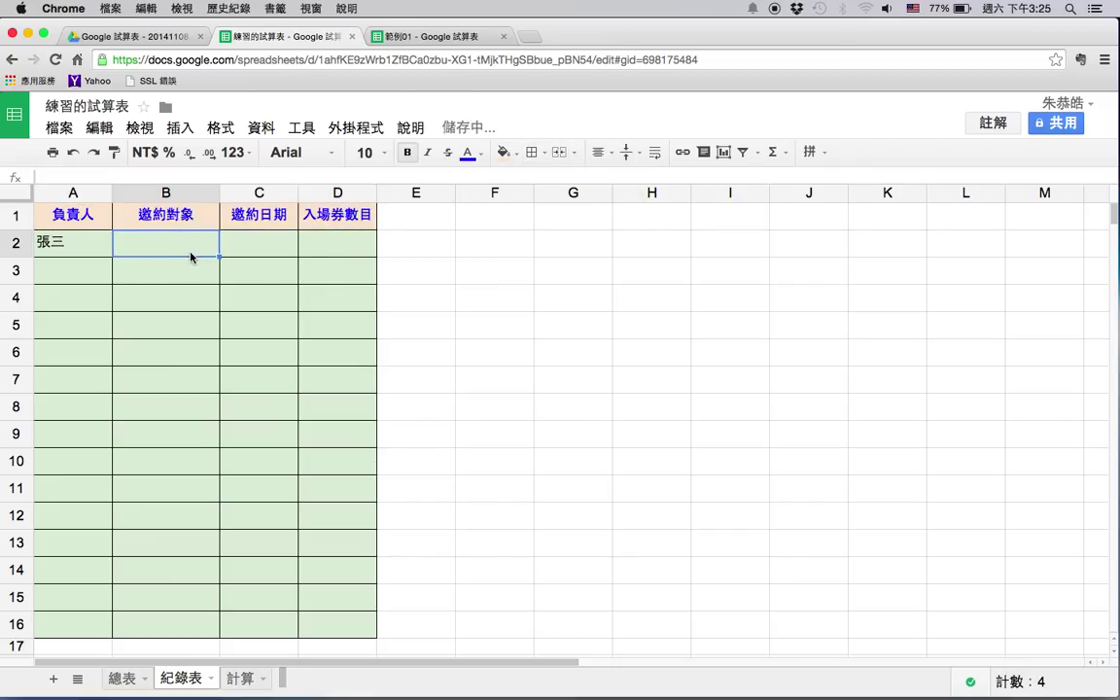
- Examine the range of names of persons in charge, B1:K1, on the 總表 sheet
click(72, 255)
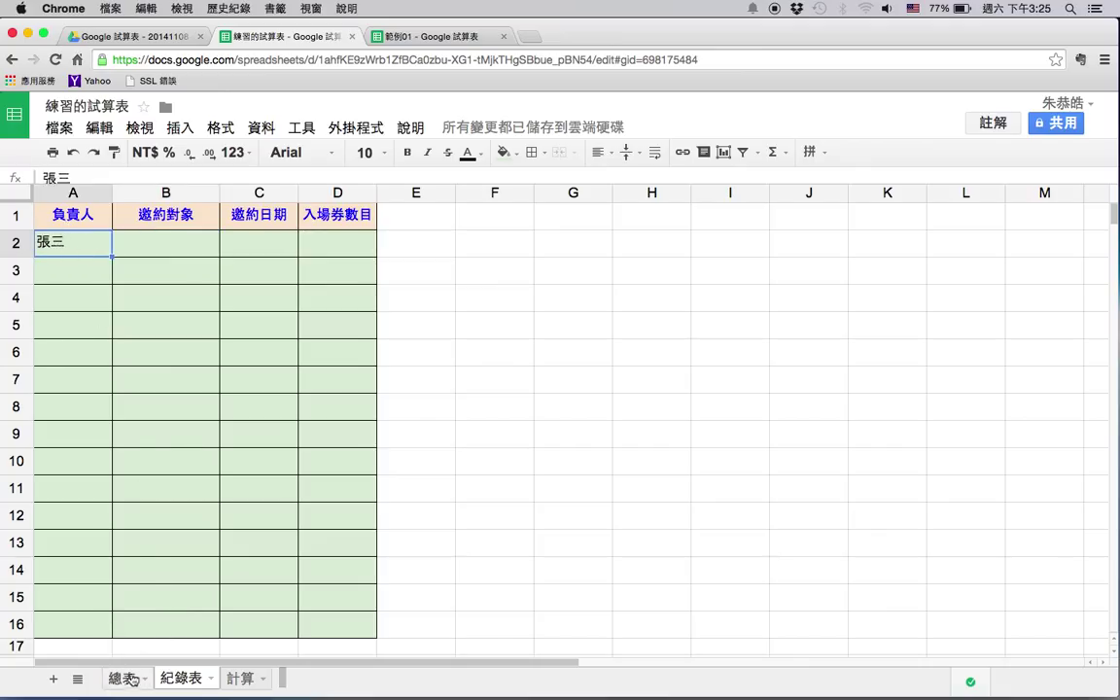
key(ctrl+shift+Page_Up)
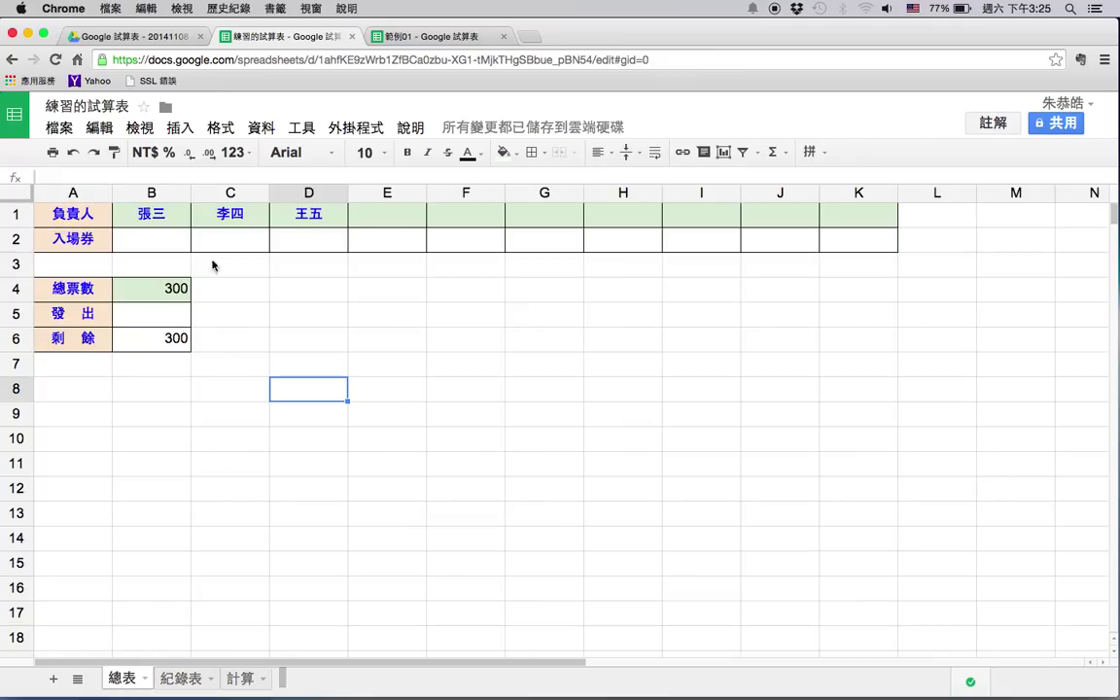
click(150, 213)
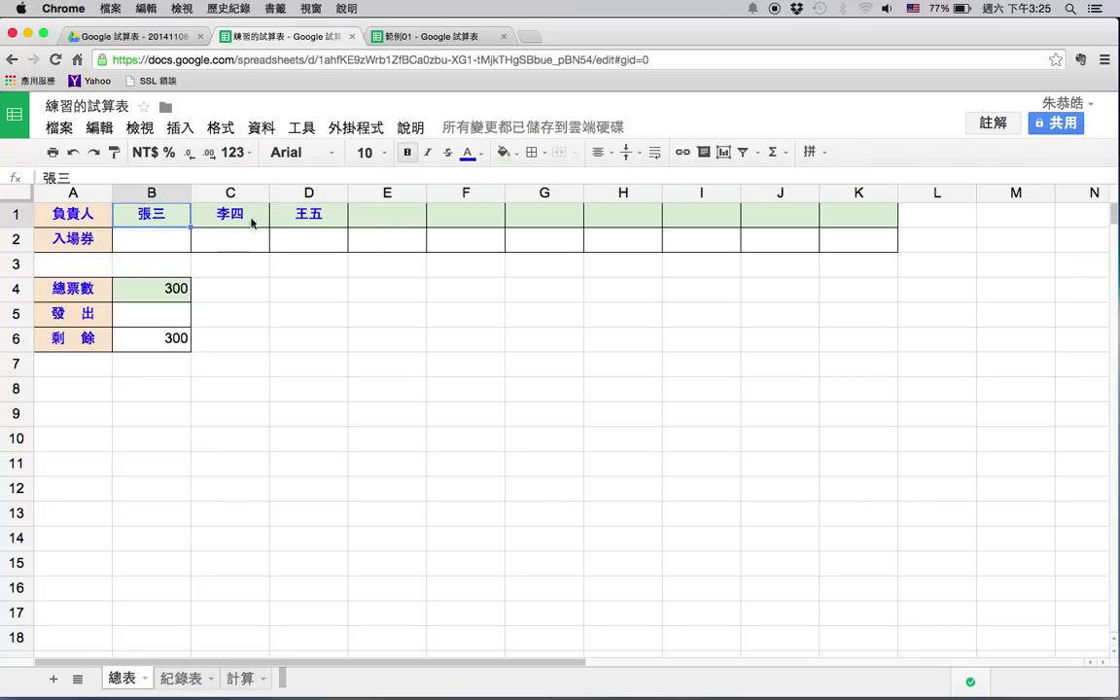
drag(152, 217, 860, 224)
click(395, 328)
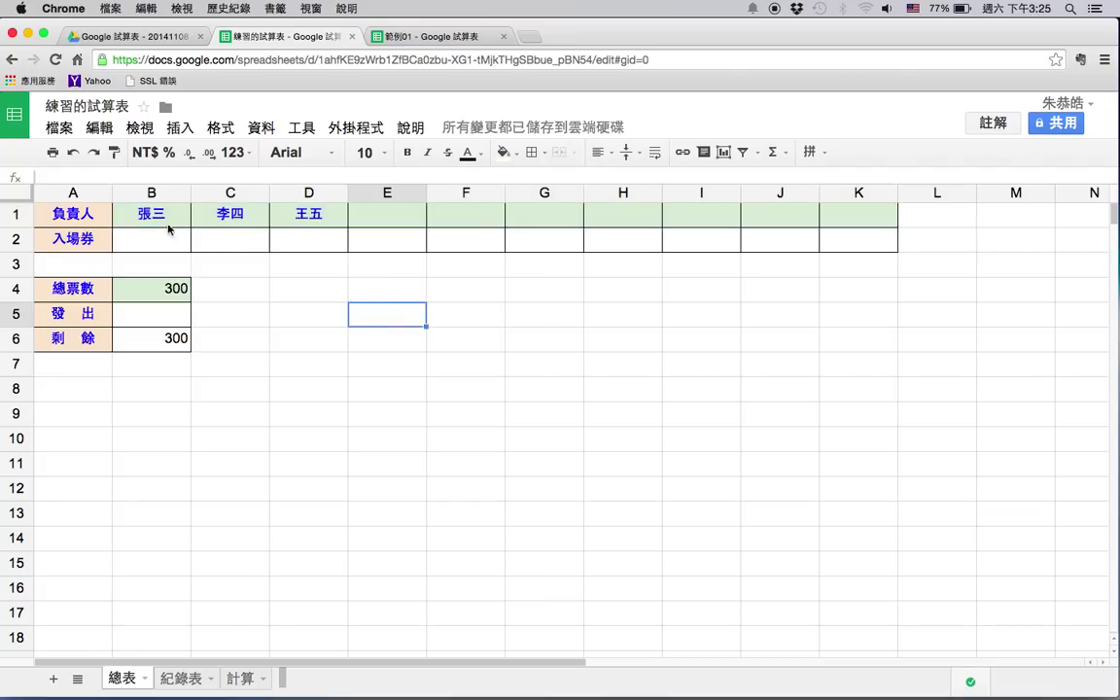
drag(153, 215, 821, 216)
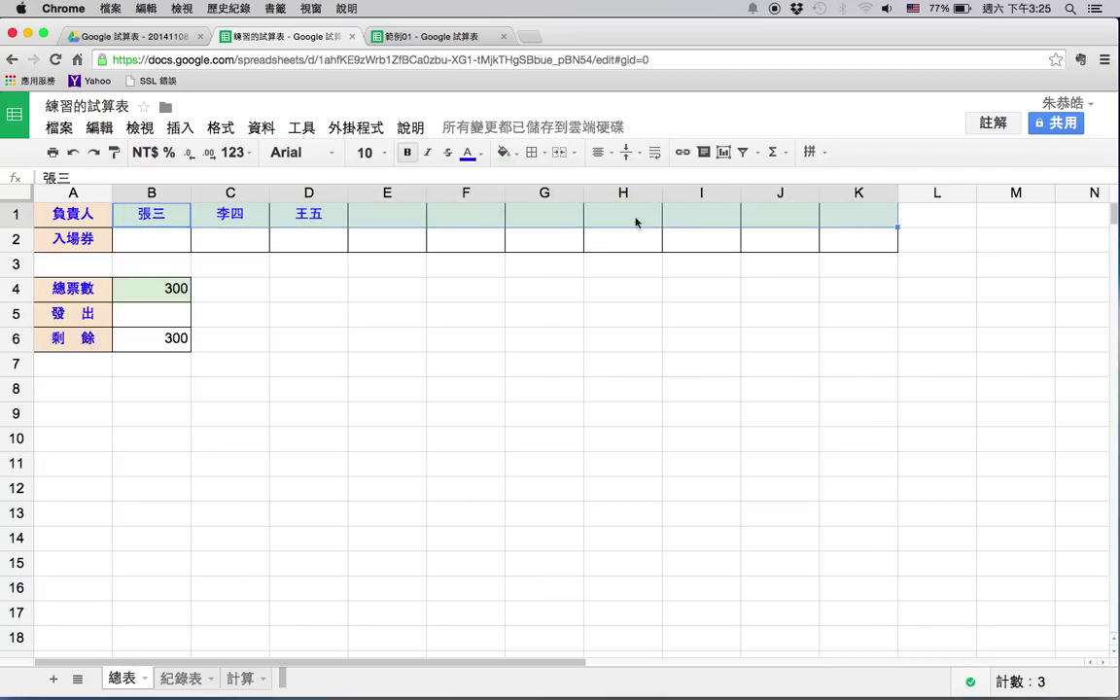
click(341, 243)
click(391, 218)
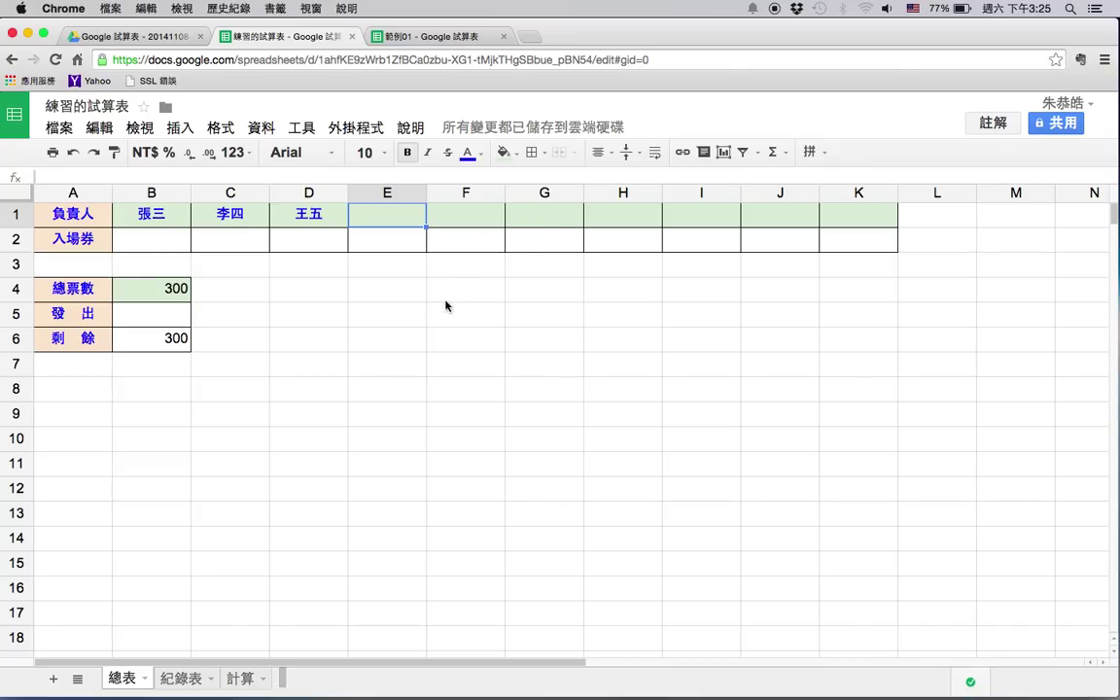
- Clear the sample name from cell A2 on the 紀錄表 sheet
click(194, 685)
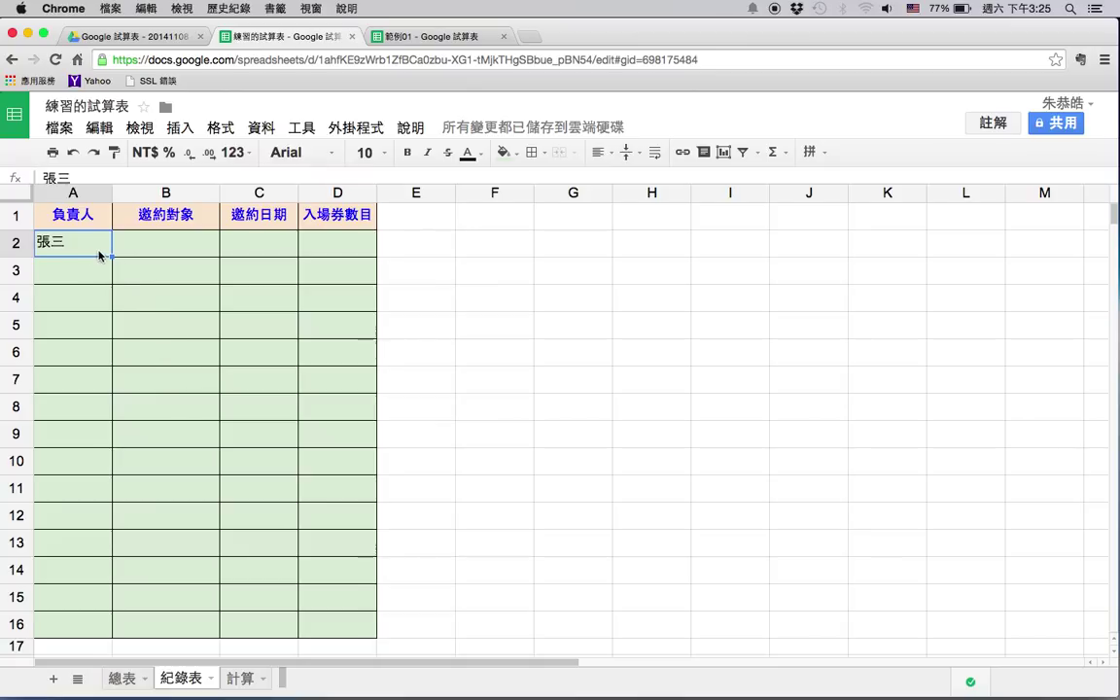
key(Delete)
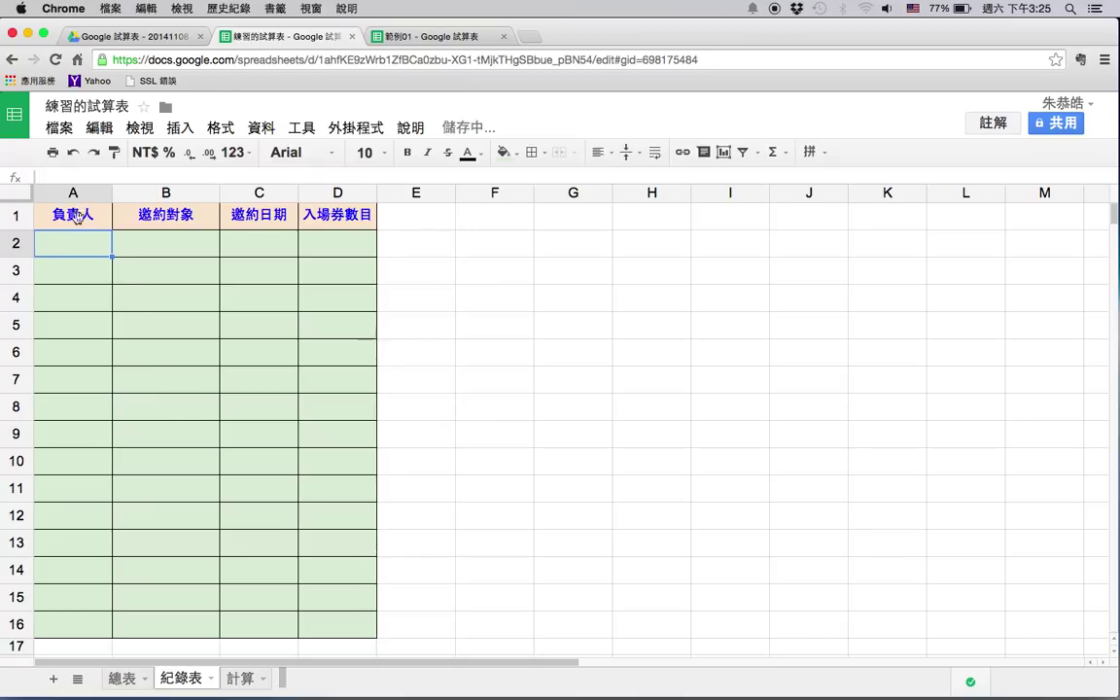
- Add data validation to cell A2 of 紀錄表 with the list range '總表'!B1:K1, rejecting invalid input
right_click(83, 247)
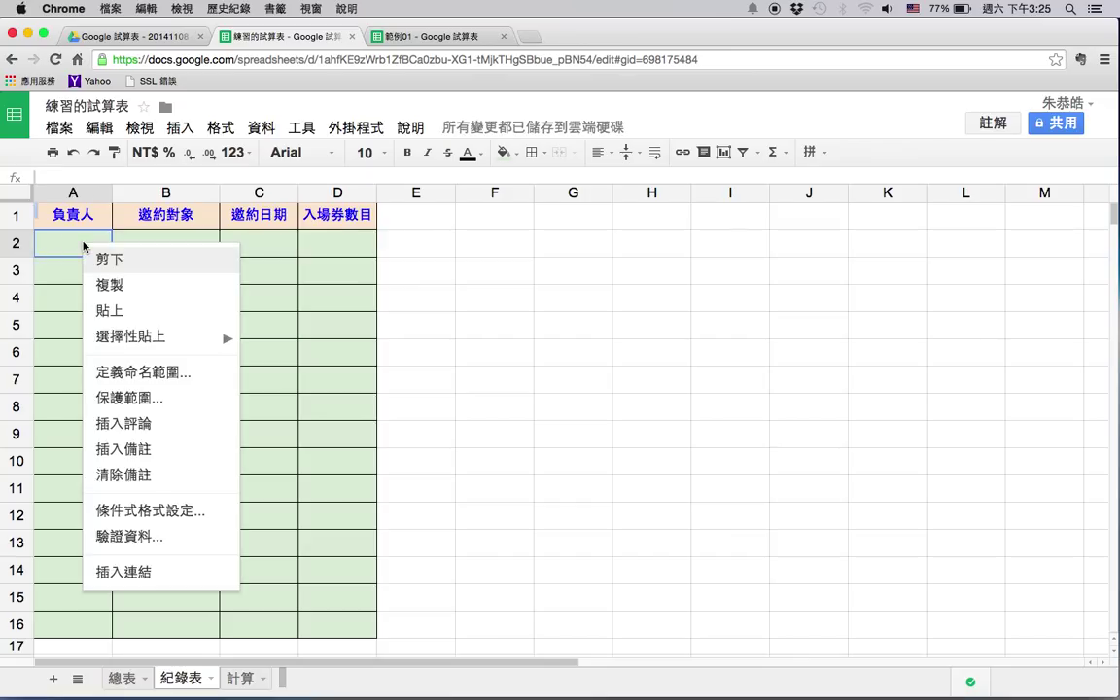
click(137, 542)
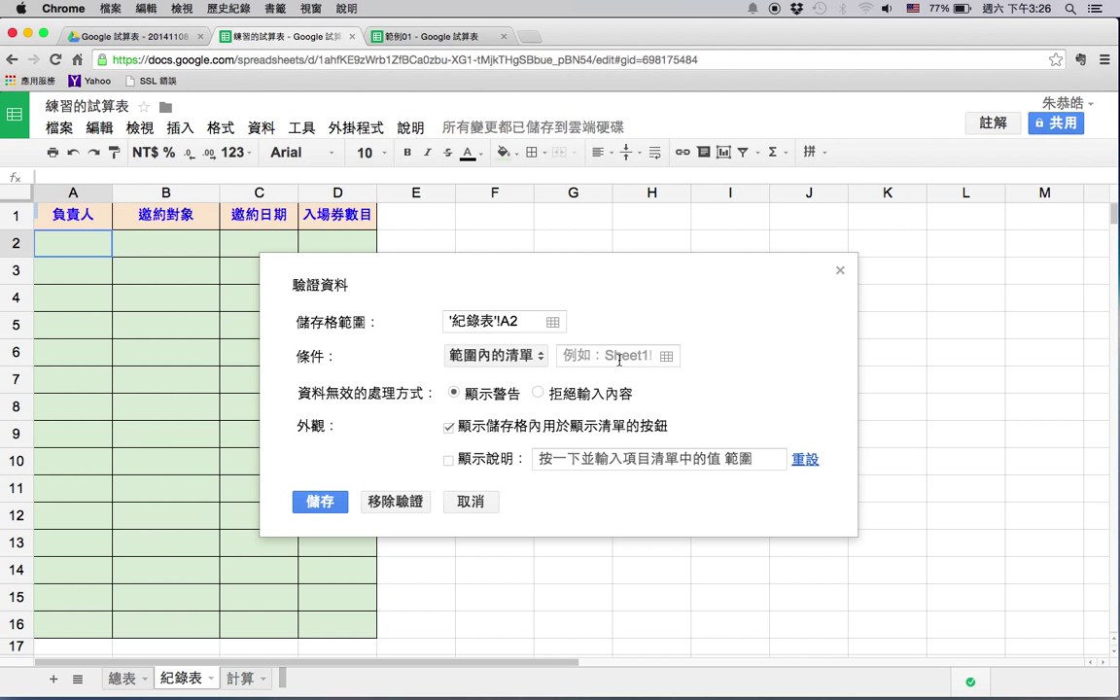
click(667, 358)
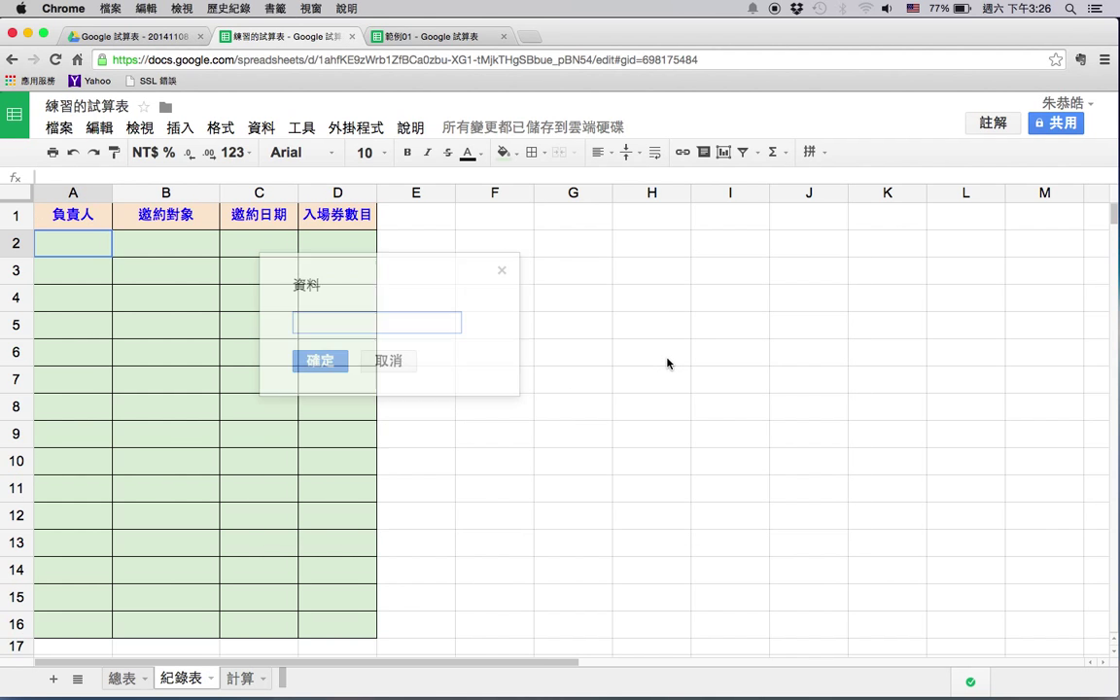
click(121, 677)
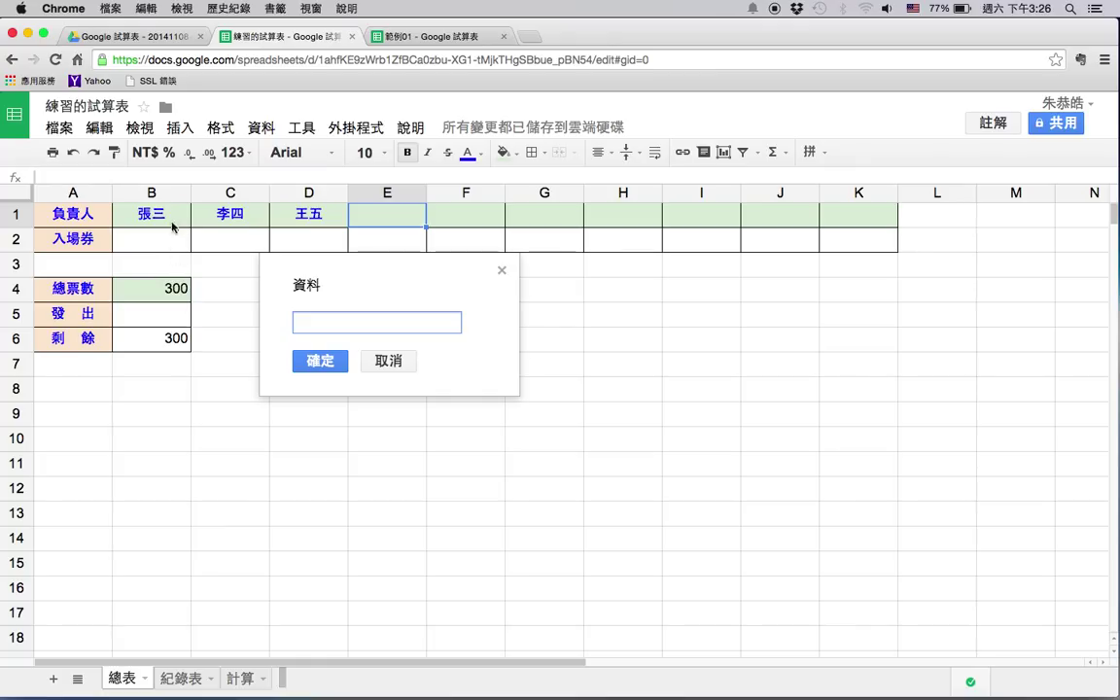
click(158, 216)
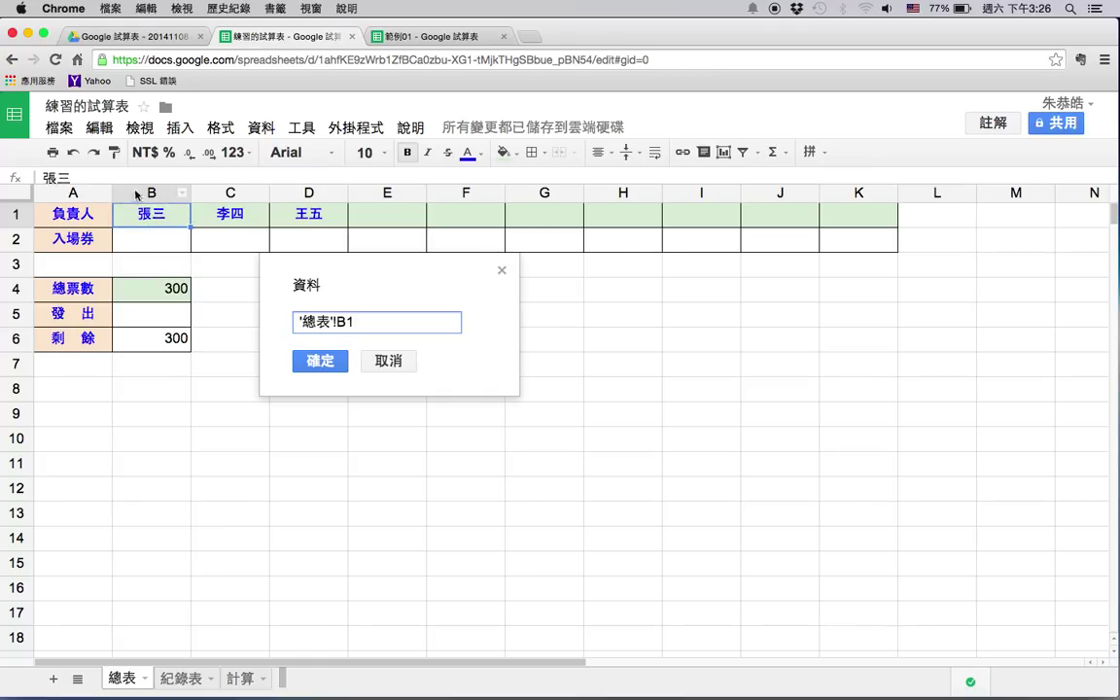
drag(157, 216, 851, 224)
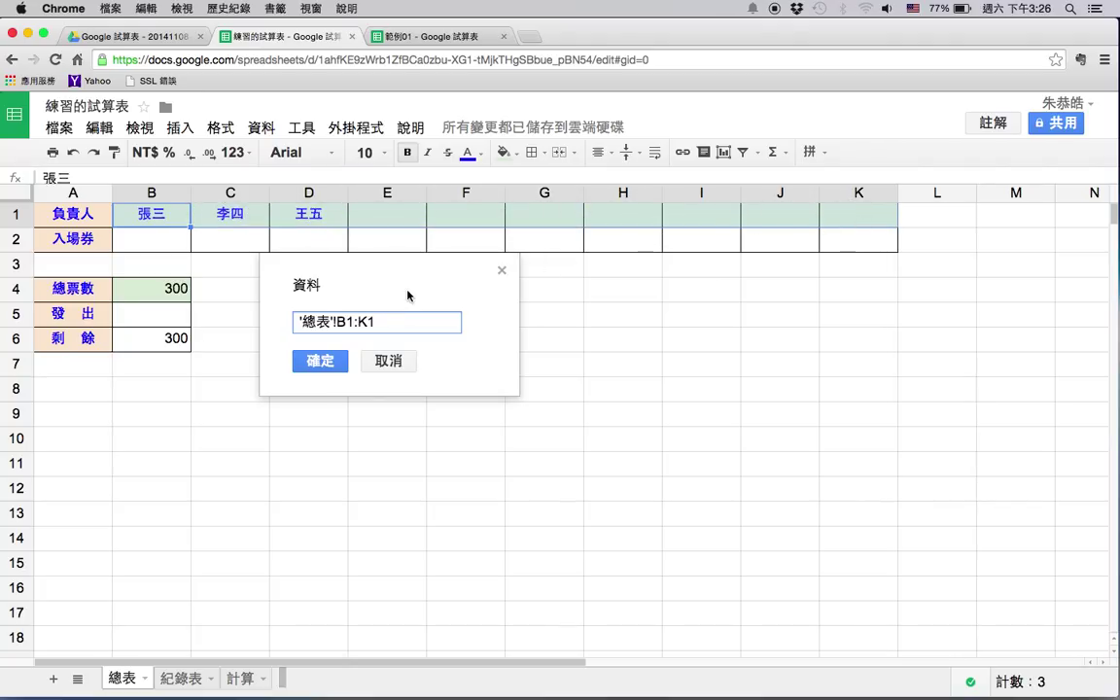
click(321, 360)
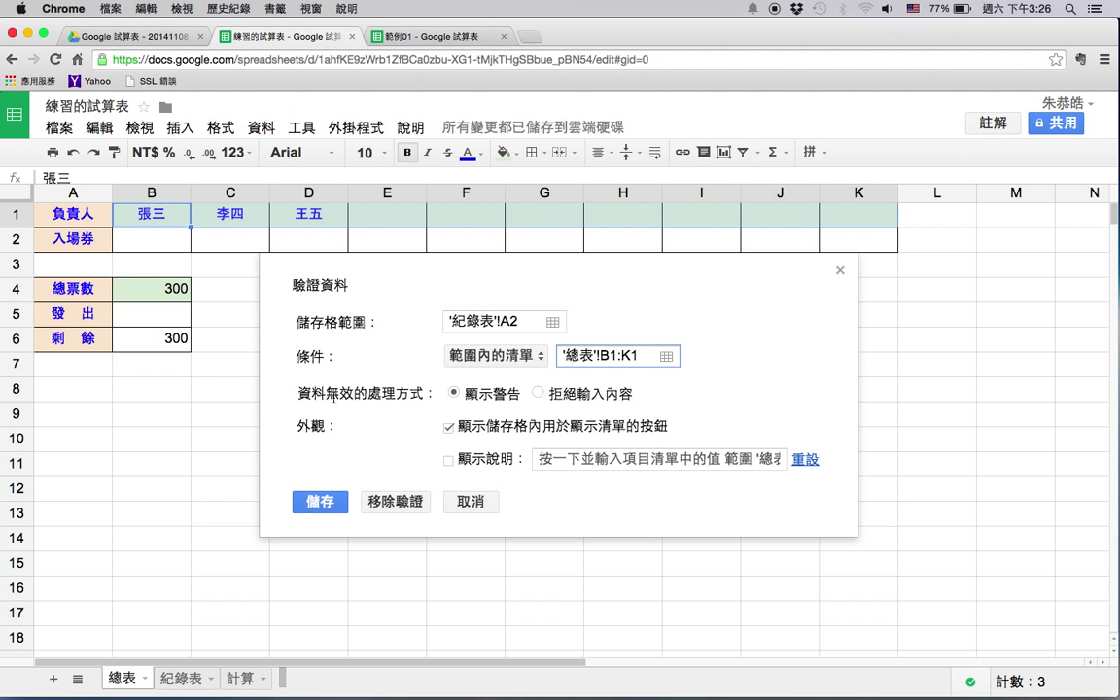
click(539, 394)
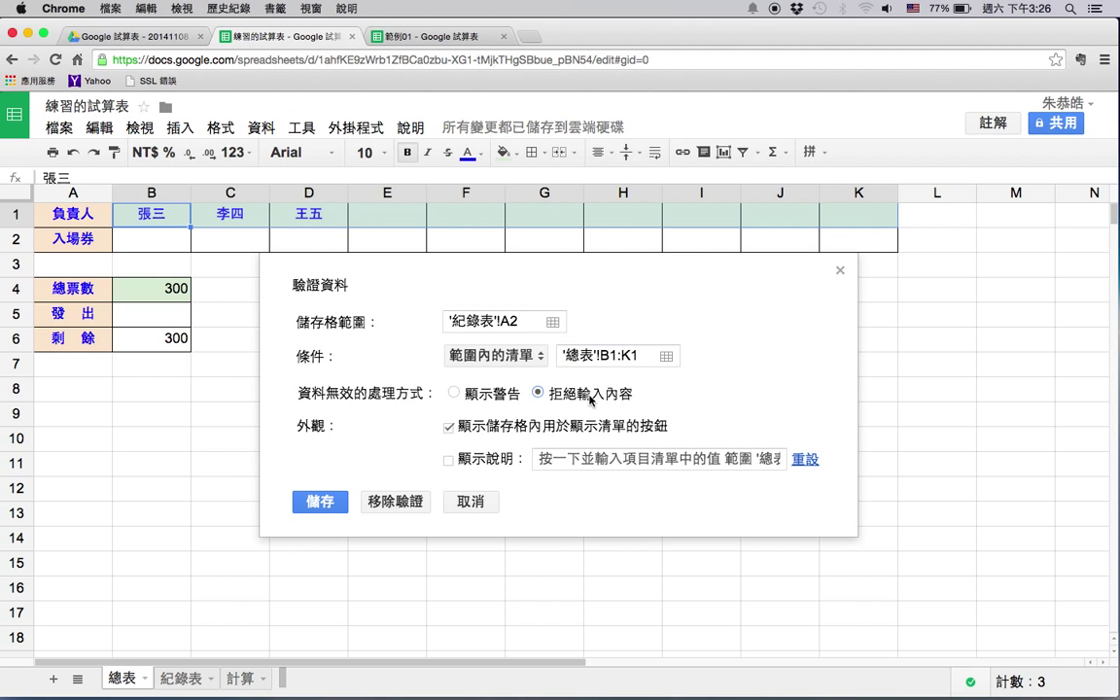
click(333, 507)
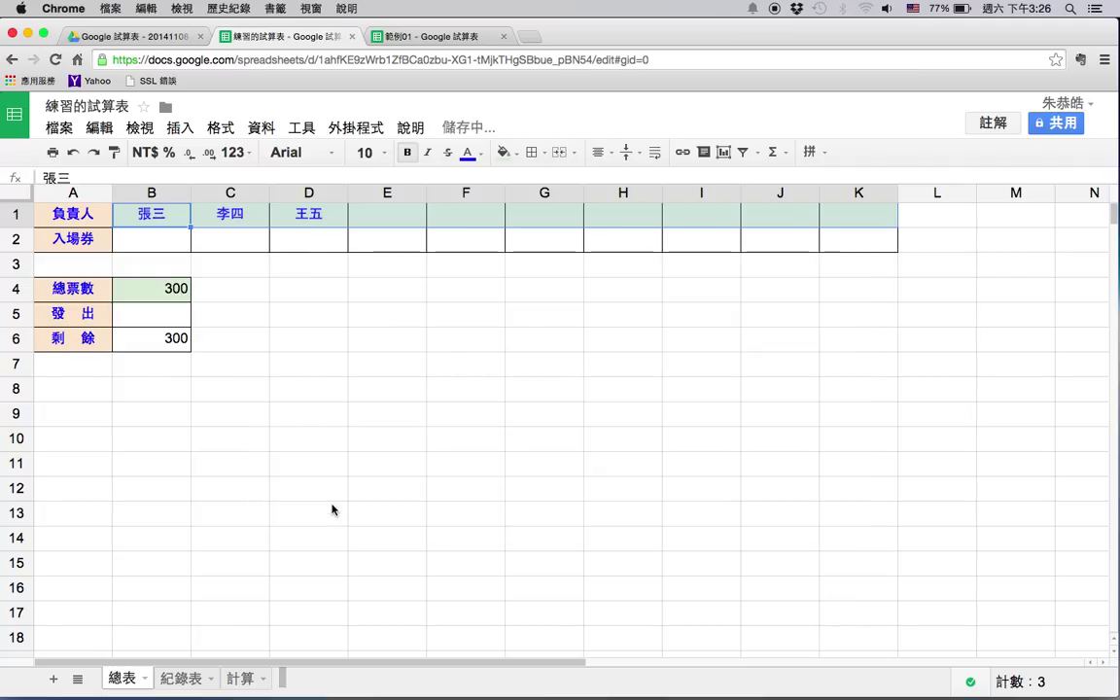
- Check the drop-down list of persons in charge in cell A2 of 紀錄表 without choosing an entry
click(181, 677)
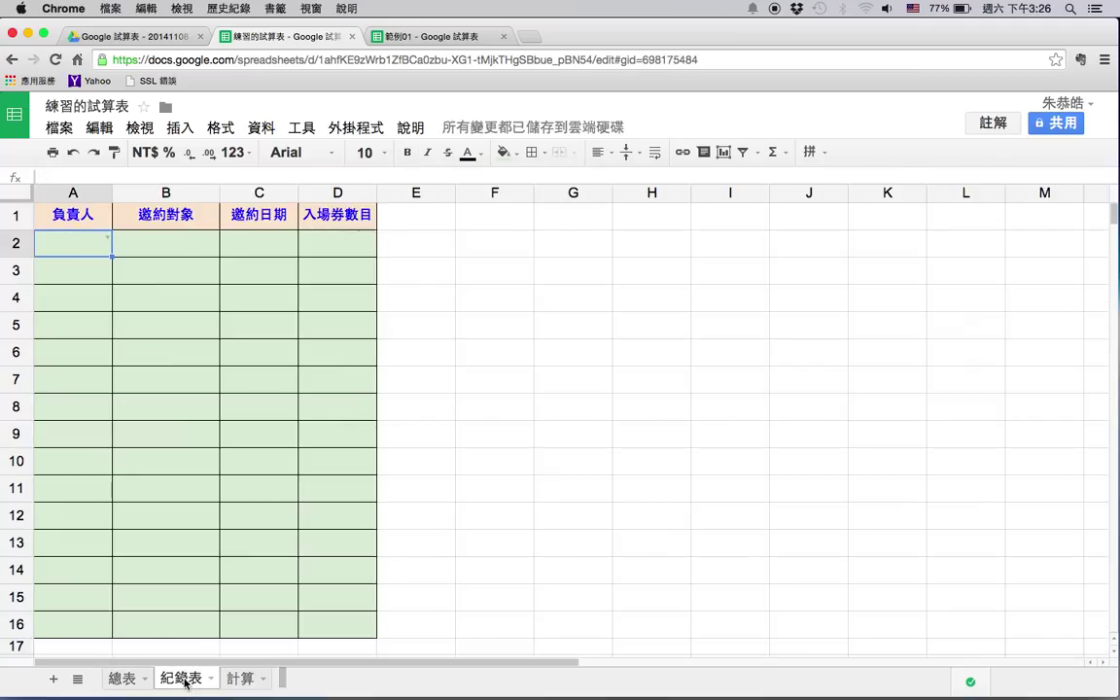
click(109, 239)
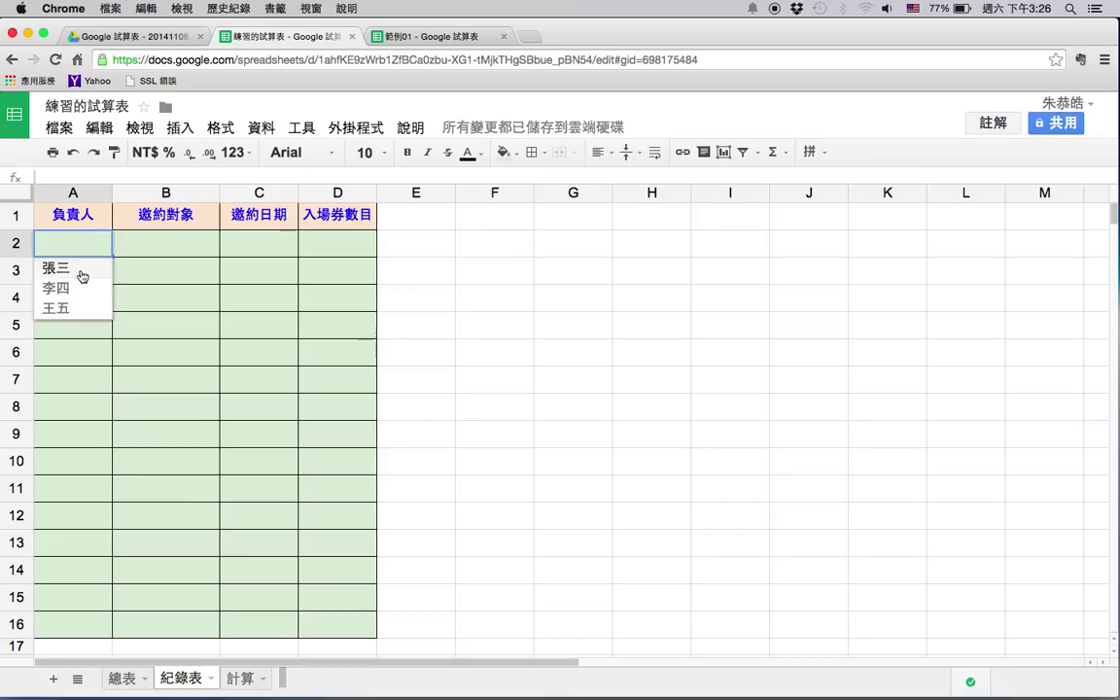
click(147, 265)
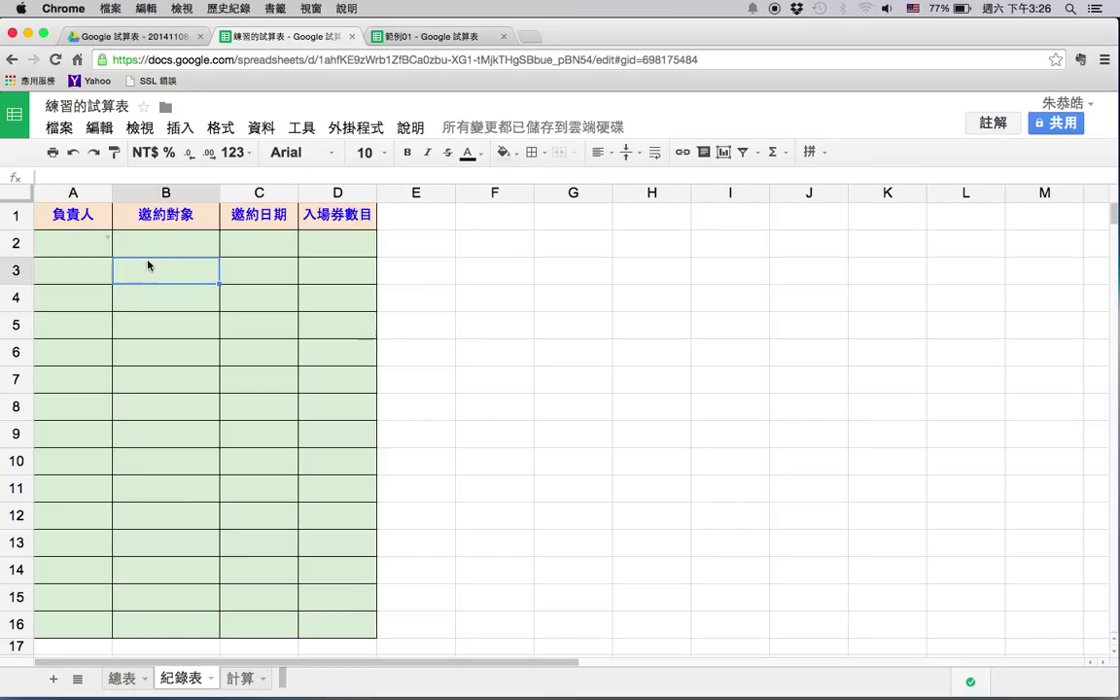
- Add two more sample names of persons in charge in cells E1 and F1 on the 總表 sheet
click(121, 678)
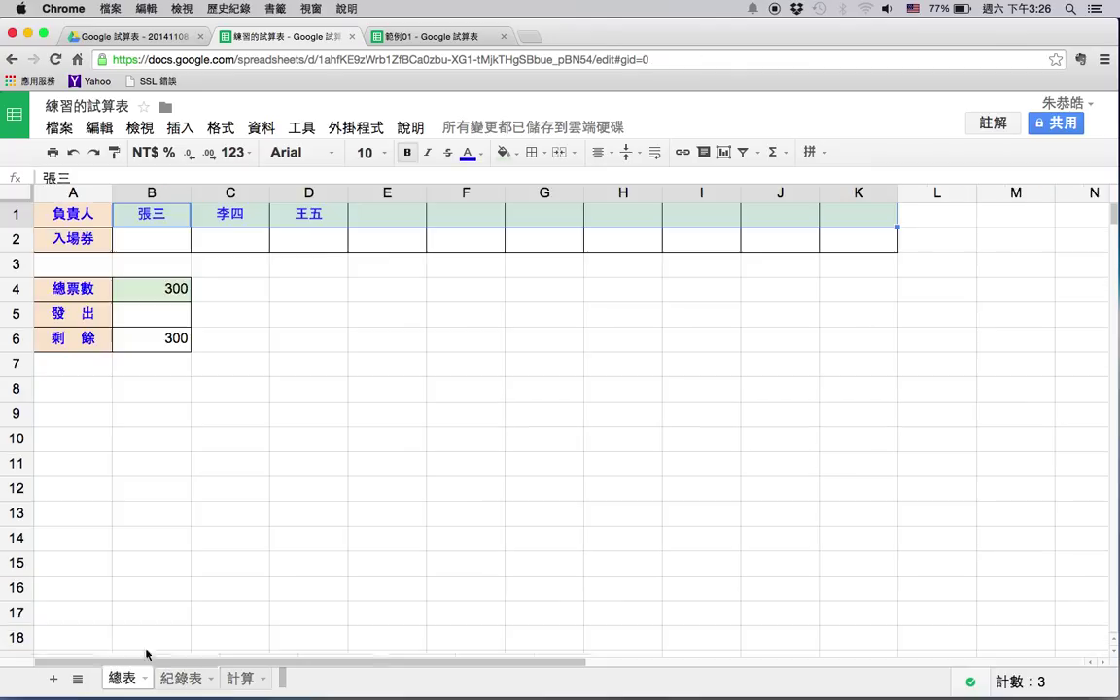
click(380, 225)
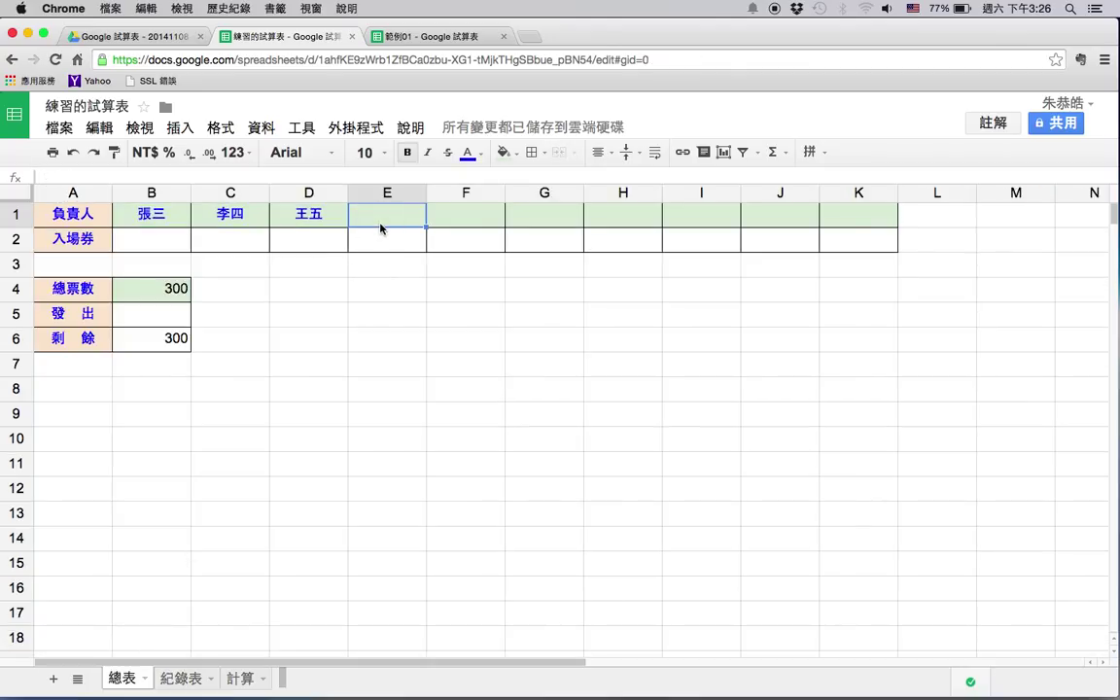
text(大雄)
key(Return)
key(Tab)
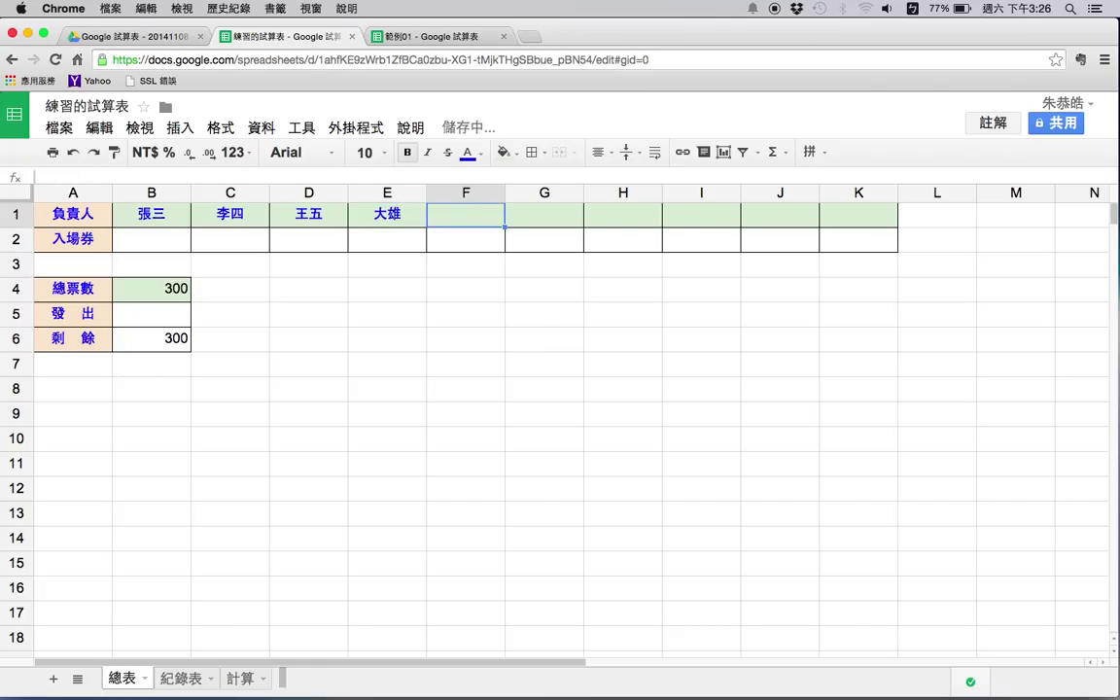
text(小叮噹)
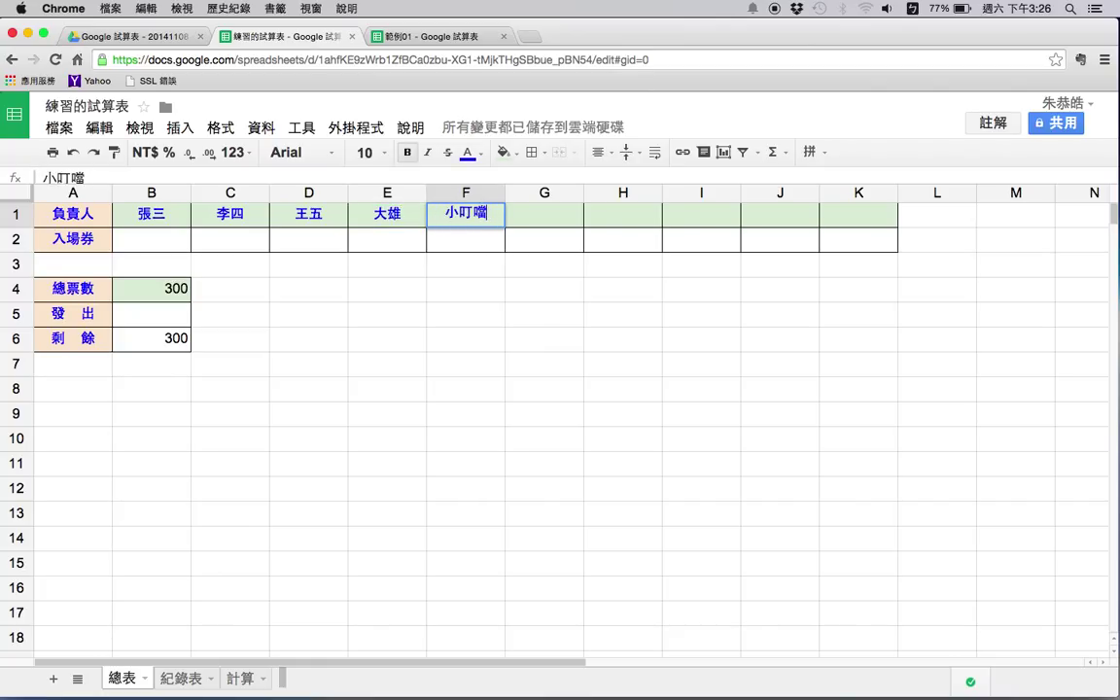
key(Return)
key(Return)
key(ctrl+space)
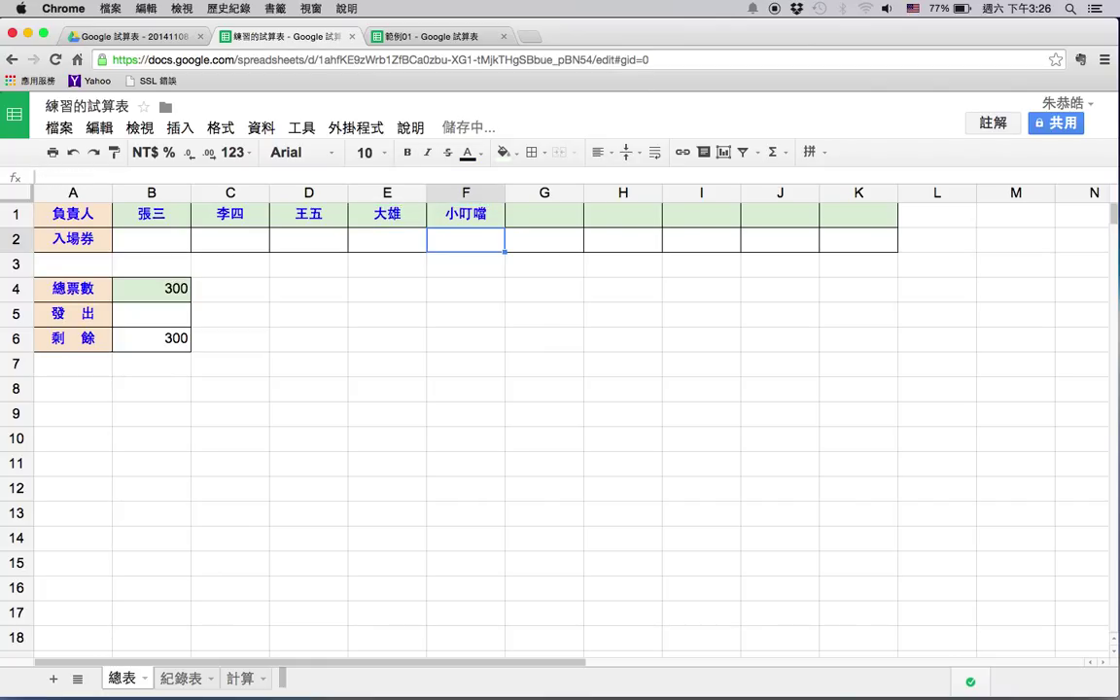
- Compare the name list offered in A2 of 紀錄表 with its source range B1:K1 on 總表
click(182, 679)
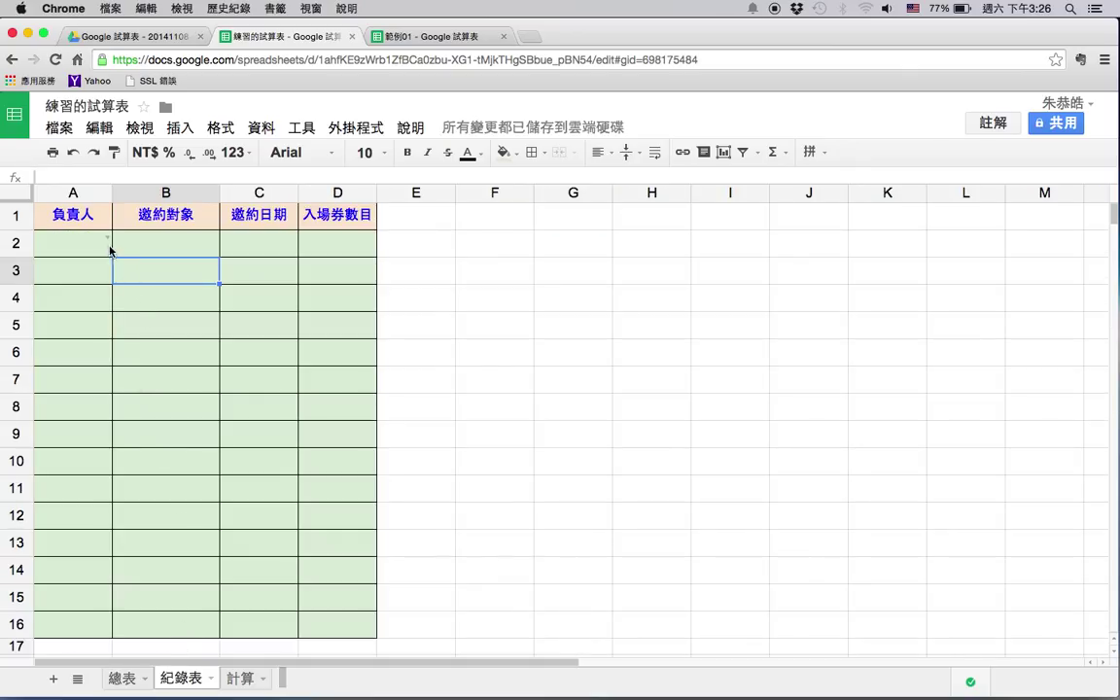
click(109, 240)
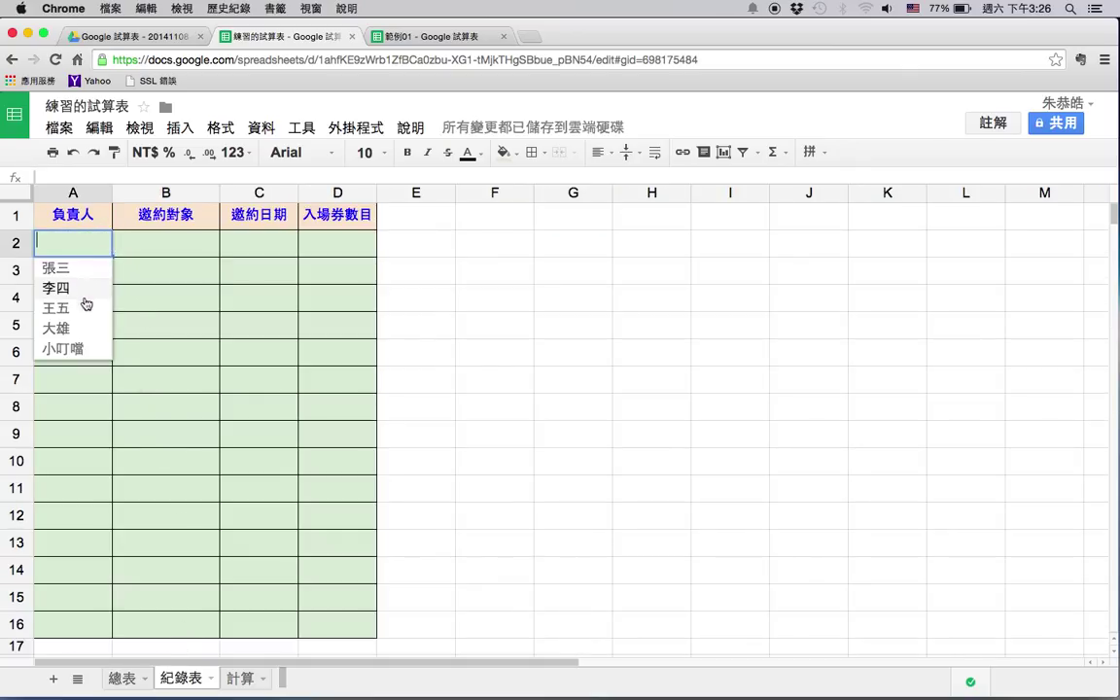
click(161, 270)
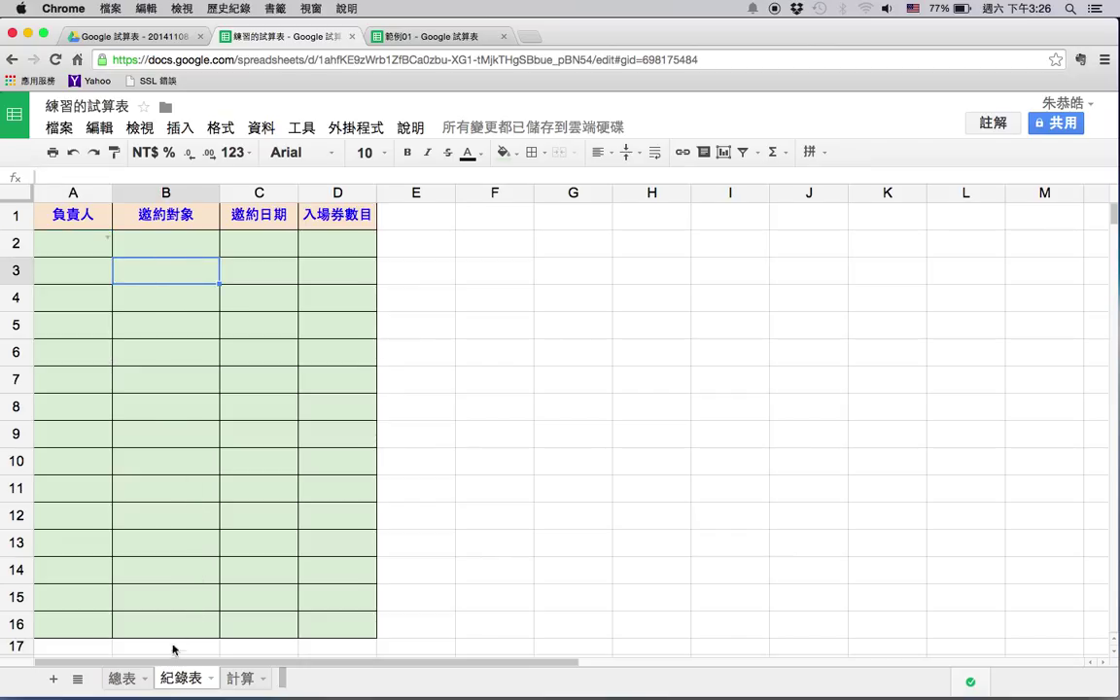
click(123, 679)
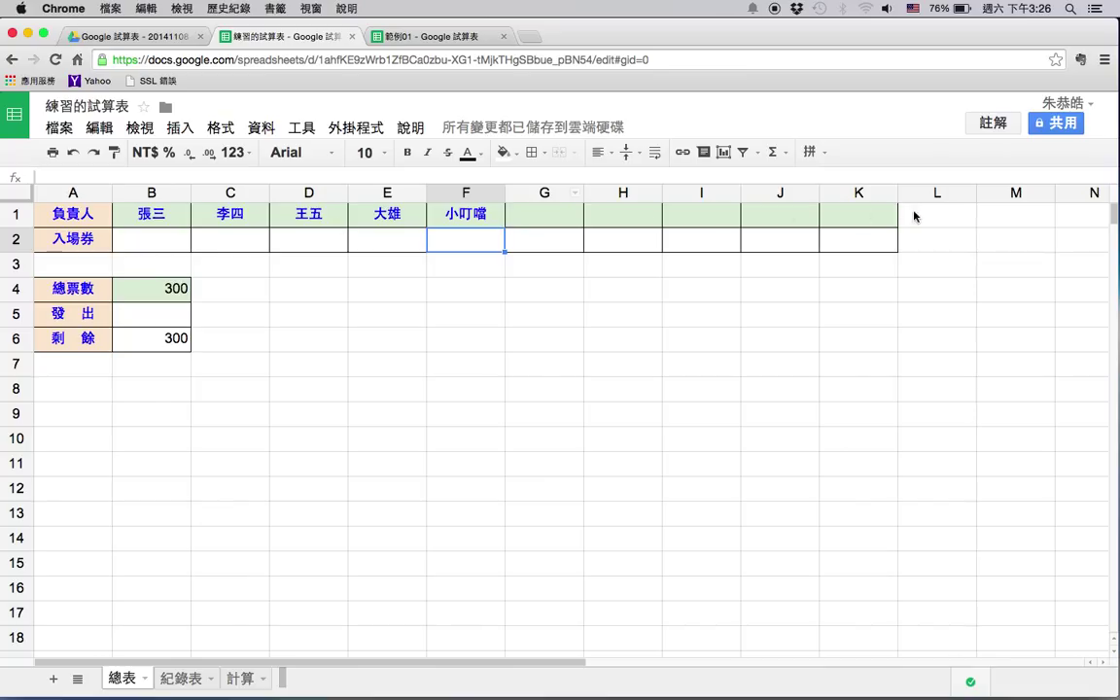
drag(171, 217, 827, 214)
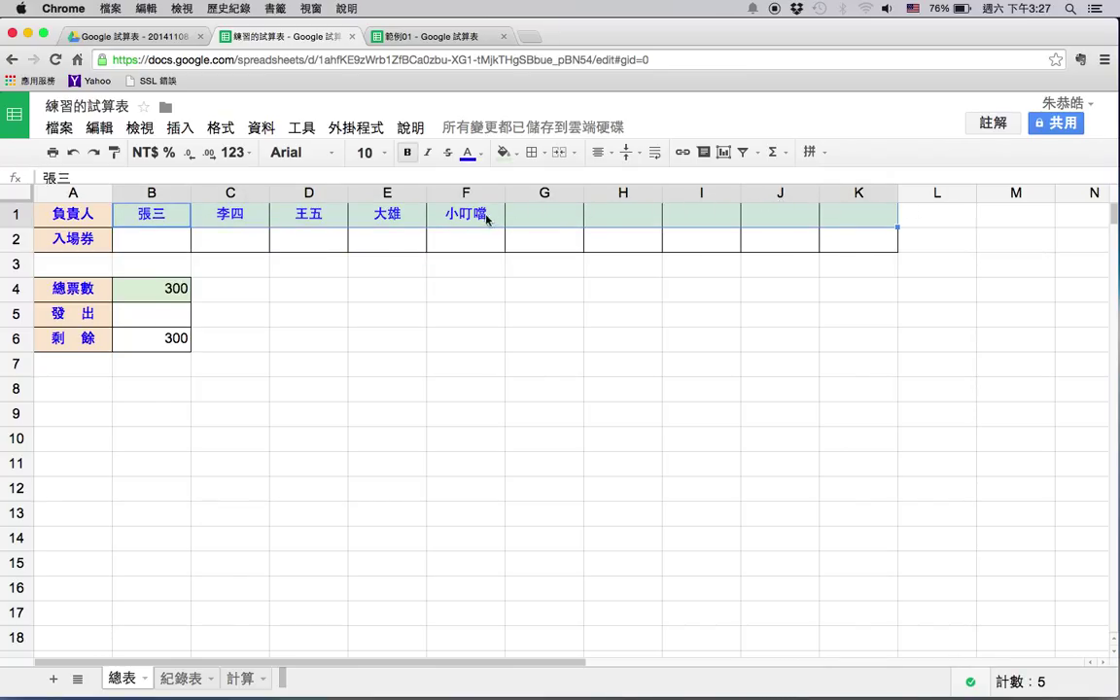
click(487, 317)
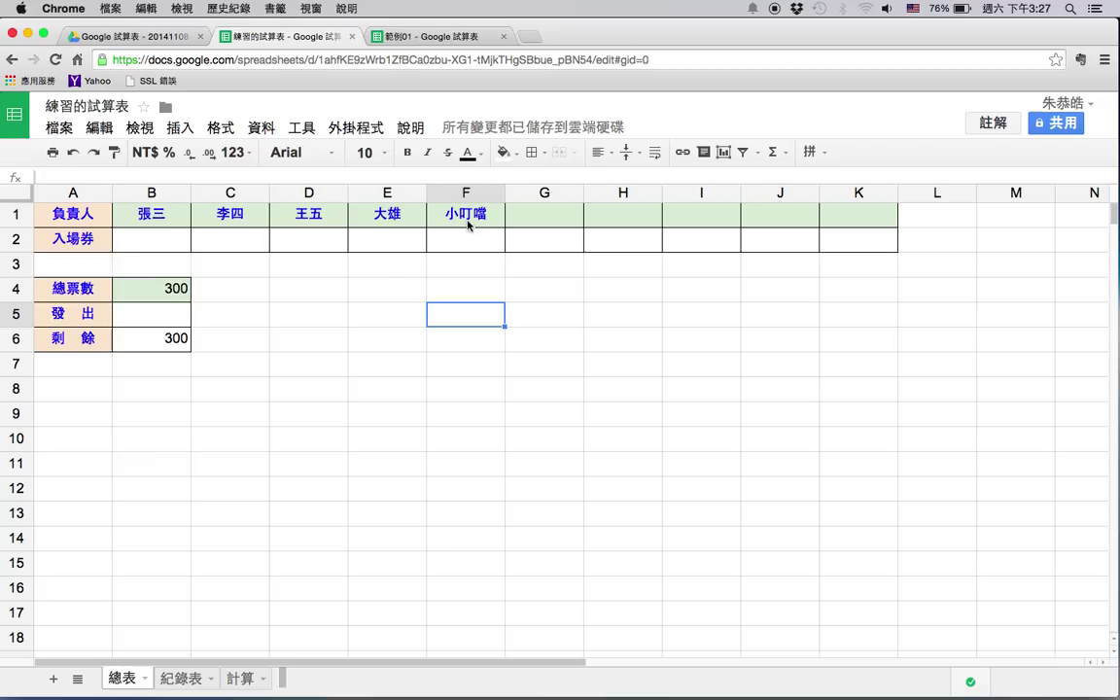
- Fill the name-list validation from A2 down through A16 on the 紀錄表 sheet
click(185, 680)
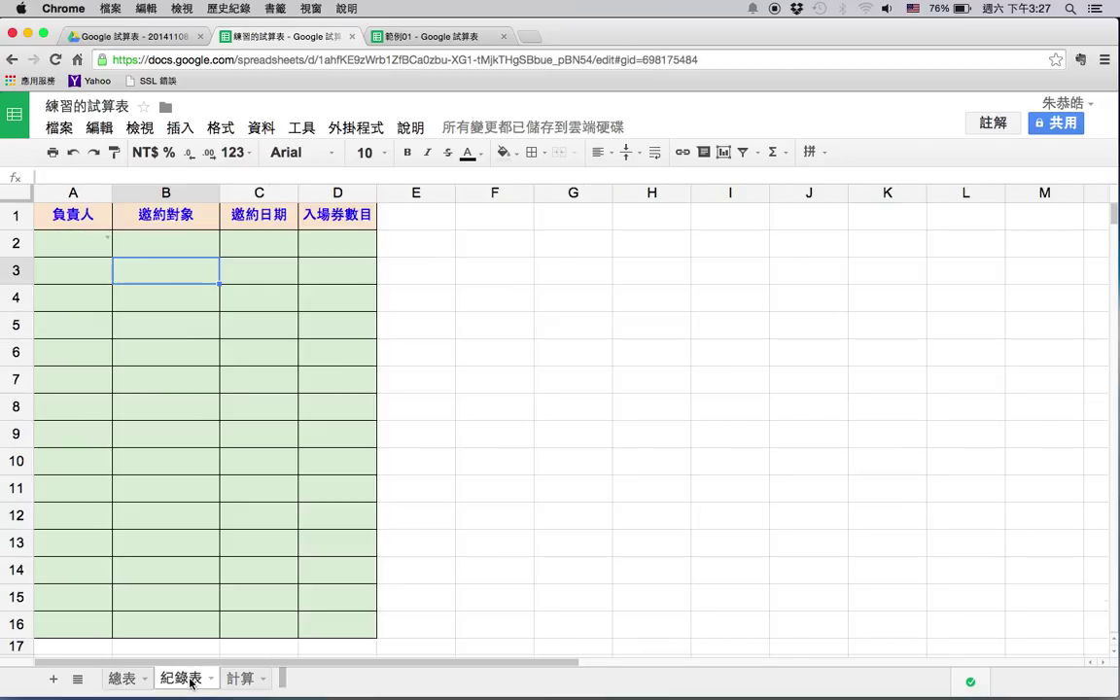
click(90, 250)
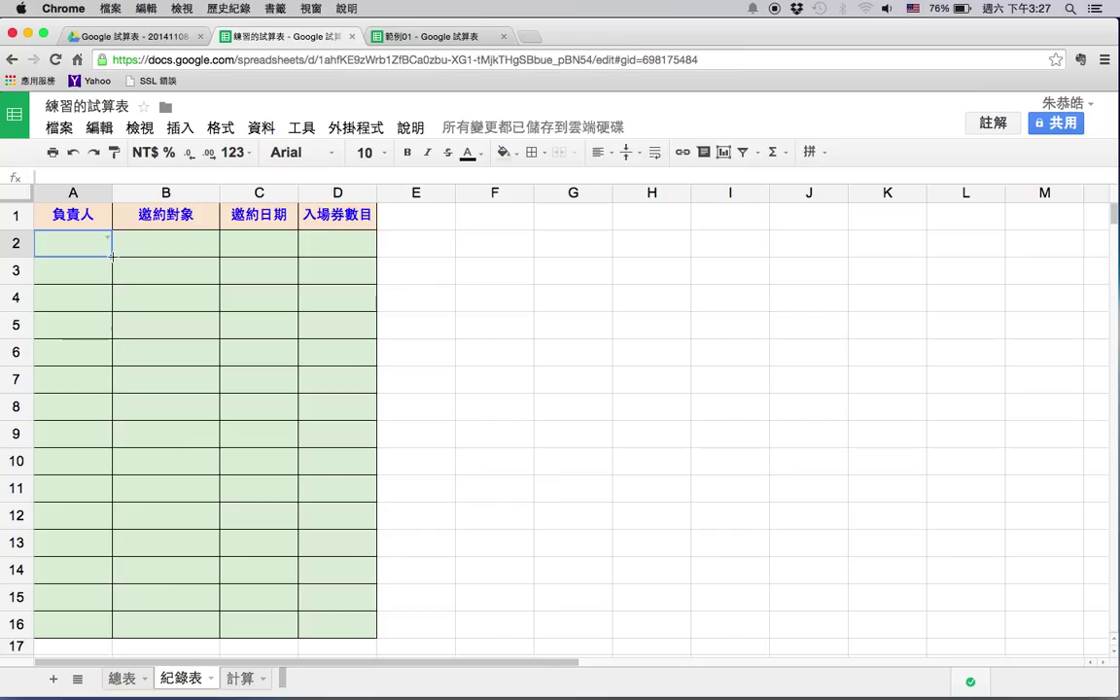
drag(112, 256, 86, 629)
click(162, 362)
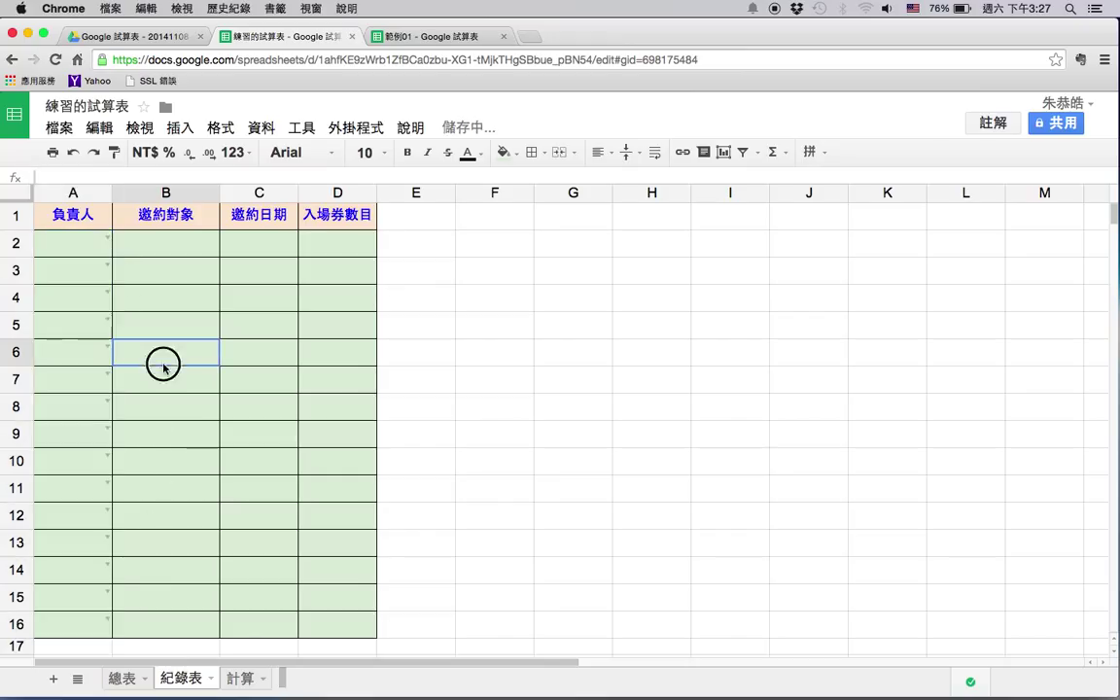
- Check the drop-down lists in several 負責人 cells of 紀錄表 against the names on 總表
click(108, 271)
click(117, 271)
click(108, 298)
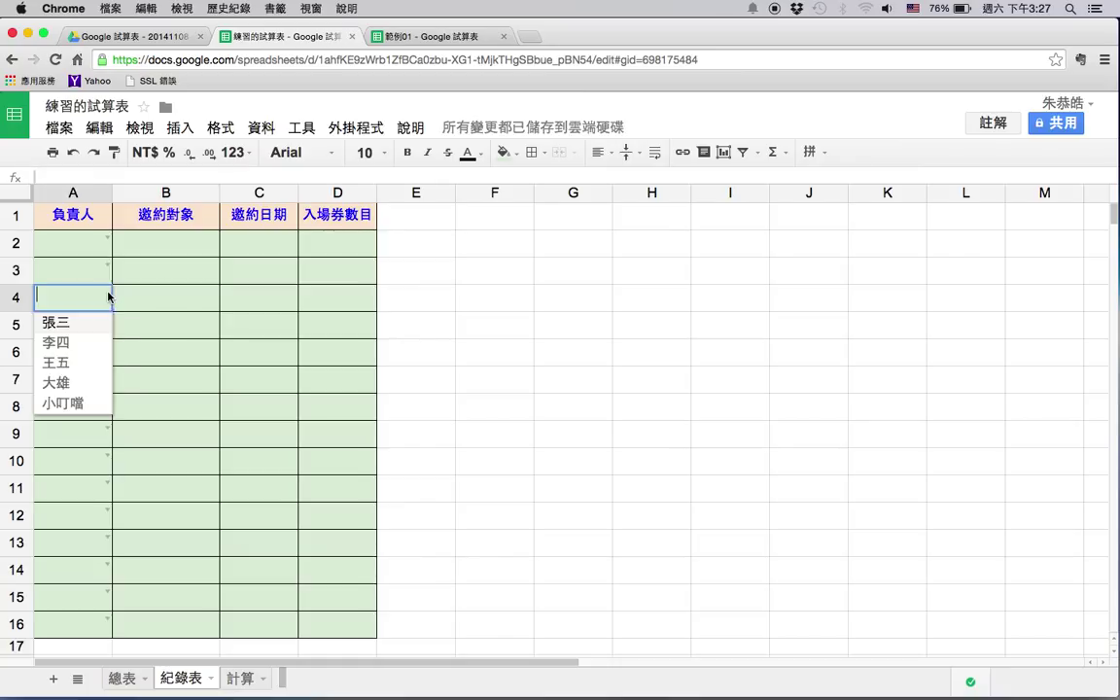
click(177, 305)
click(105, 319)
click(167, 315)
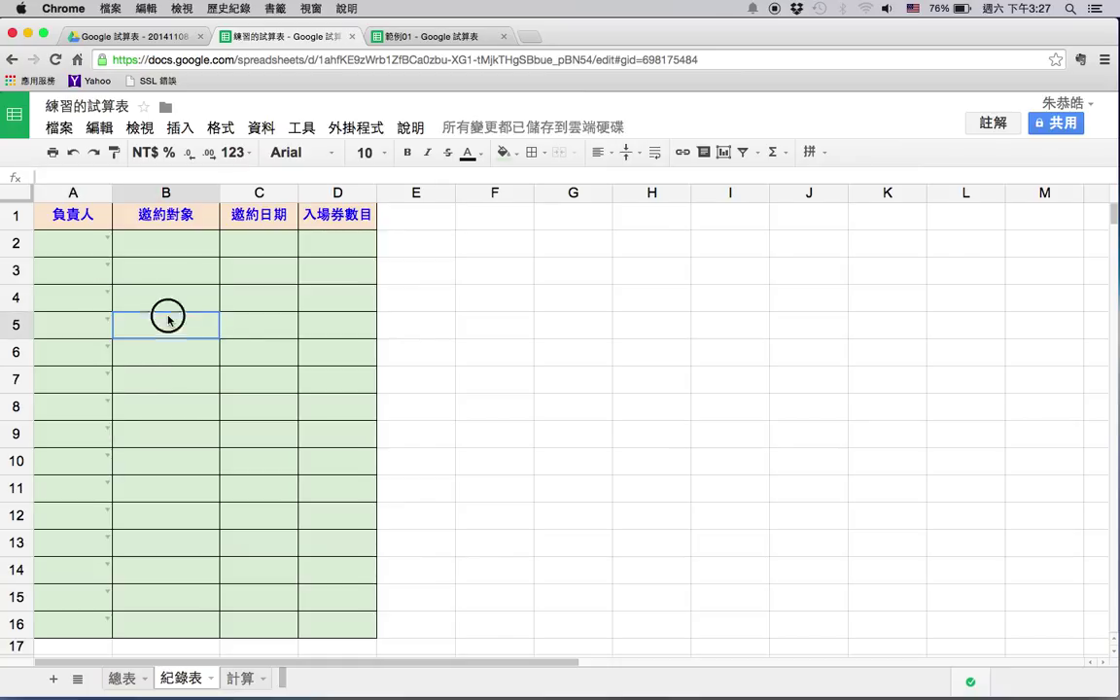
click(108, 238)
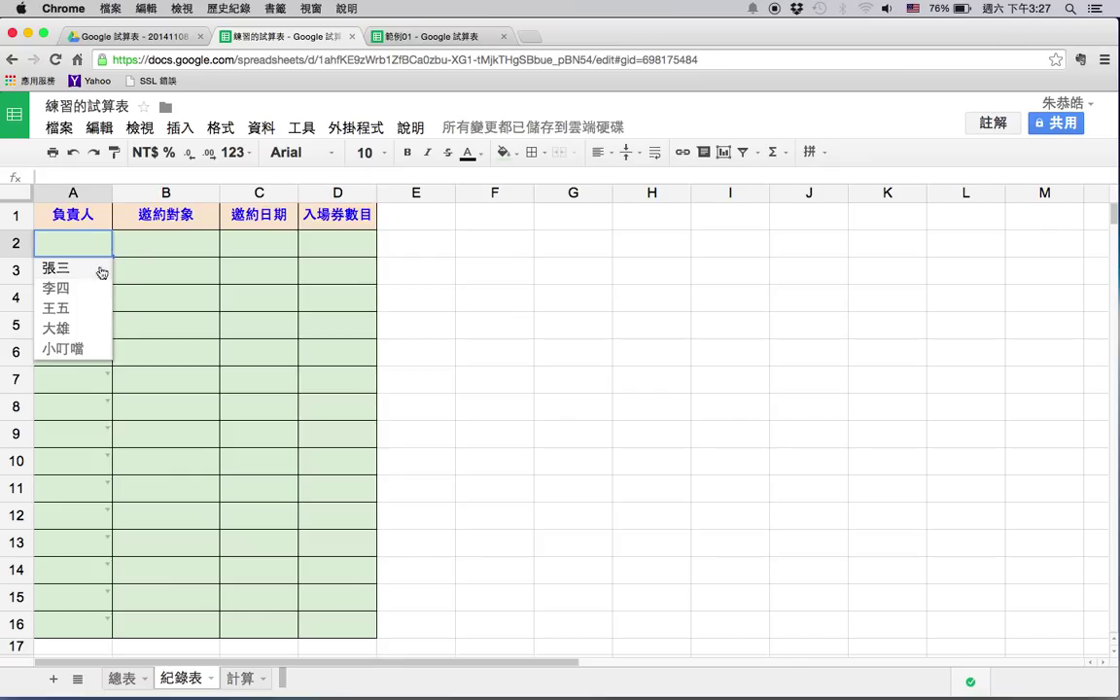
click(206, 227)
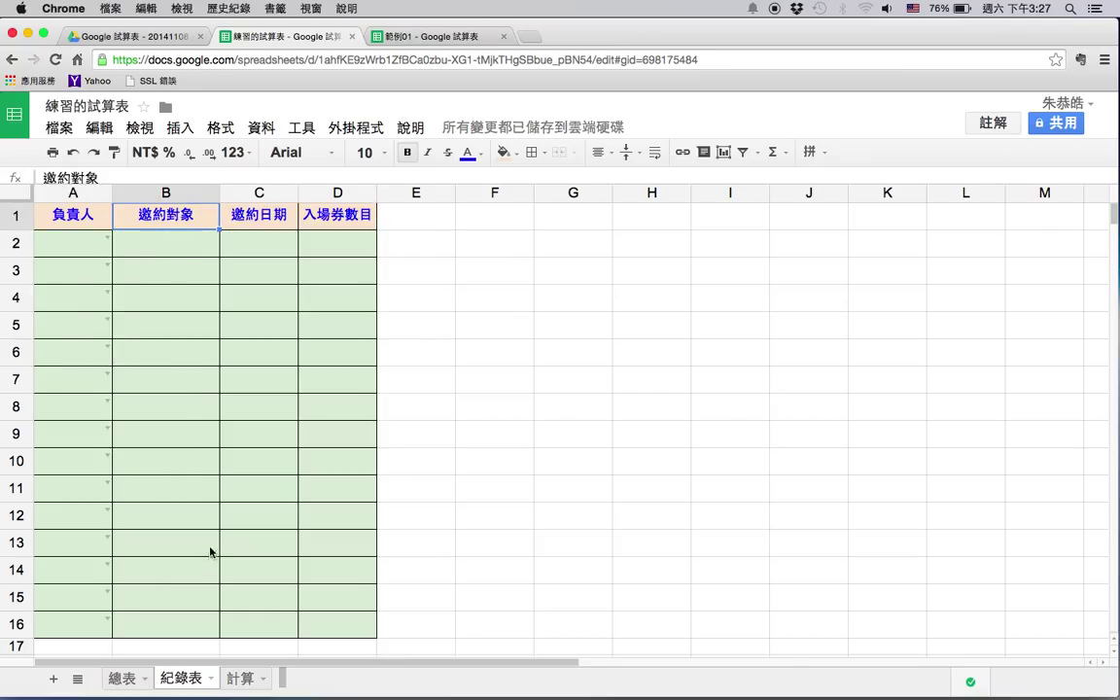
click(126, 679)
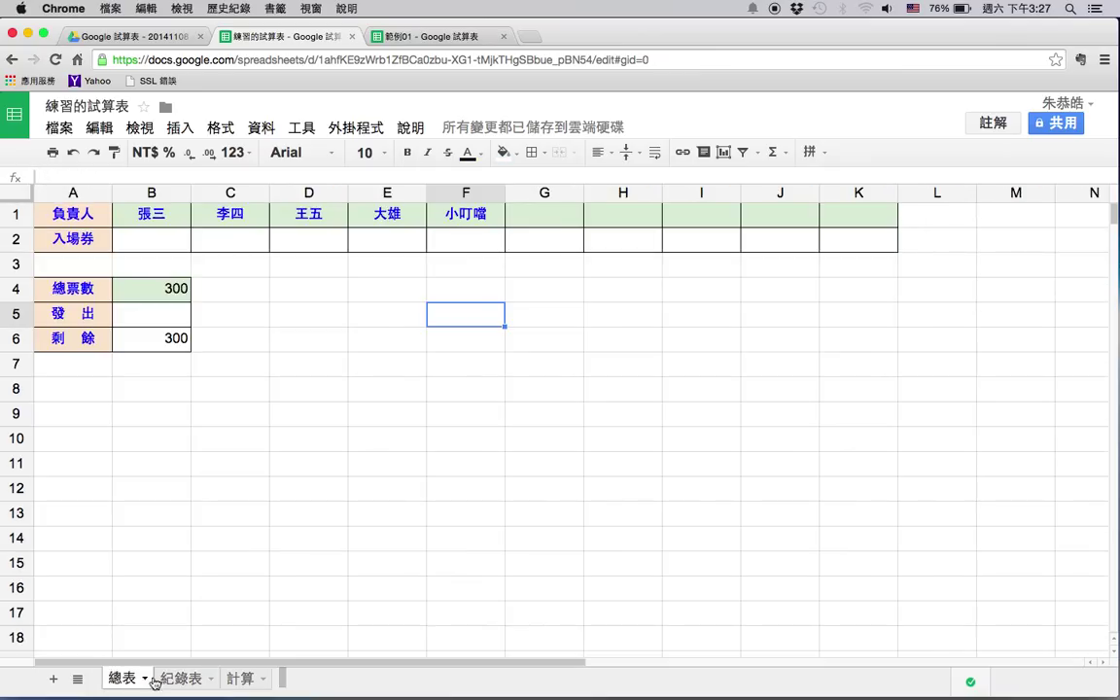
- On 紀錄表, choose the first listed person in charge for A2 and enter the invitee's name in B2
click(172, 681)
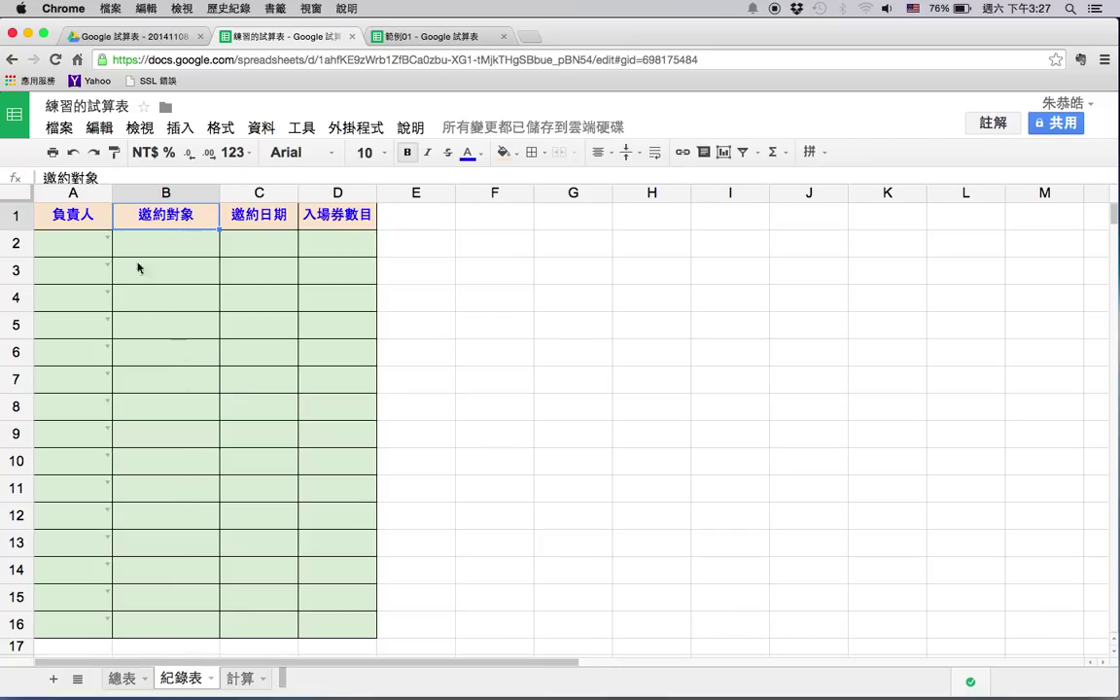
click(108, 238)
click(78, 269)
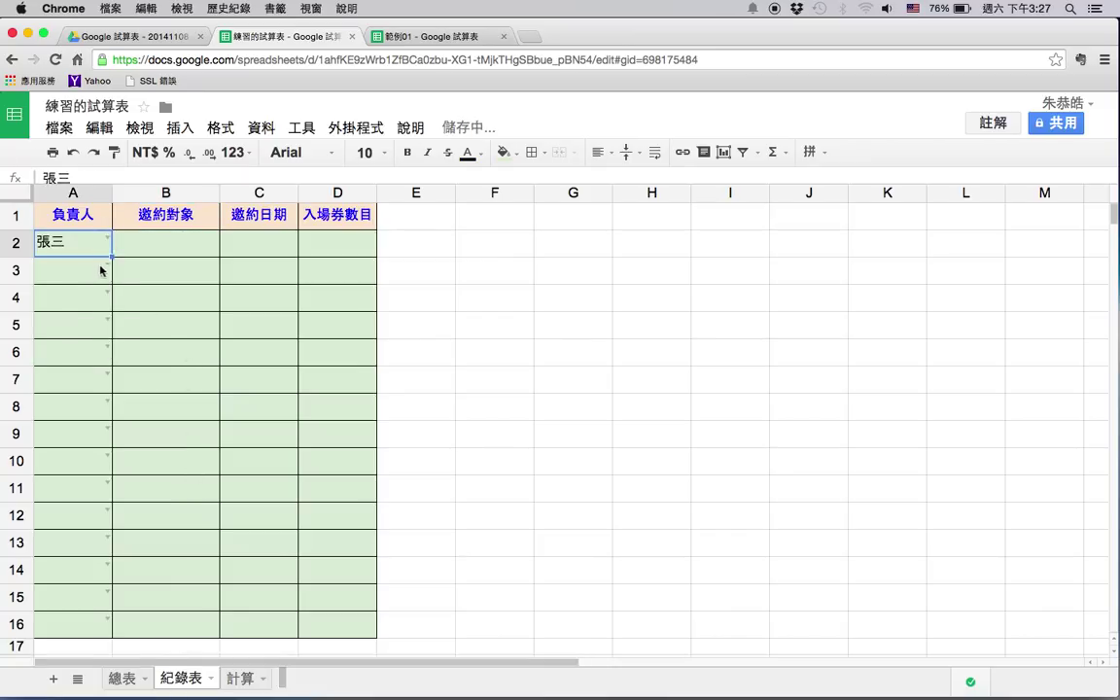
click(161, 243)
text(魯)
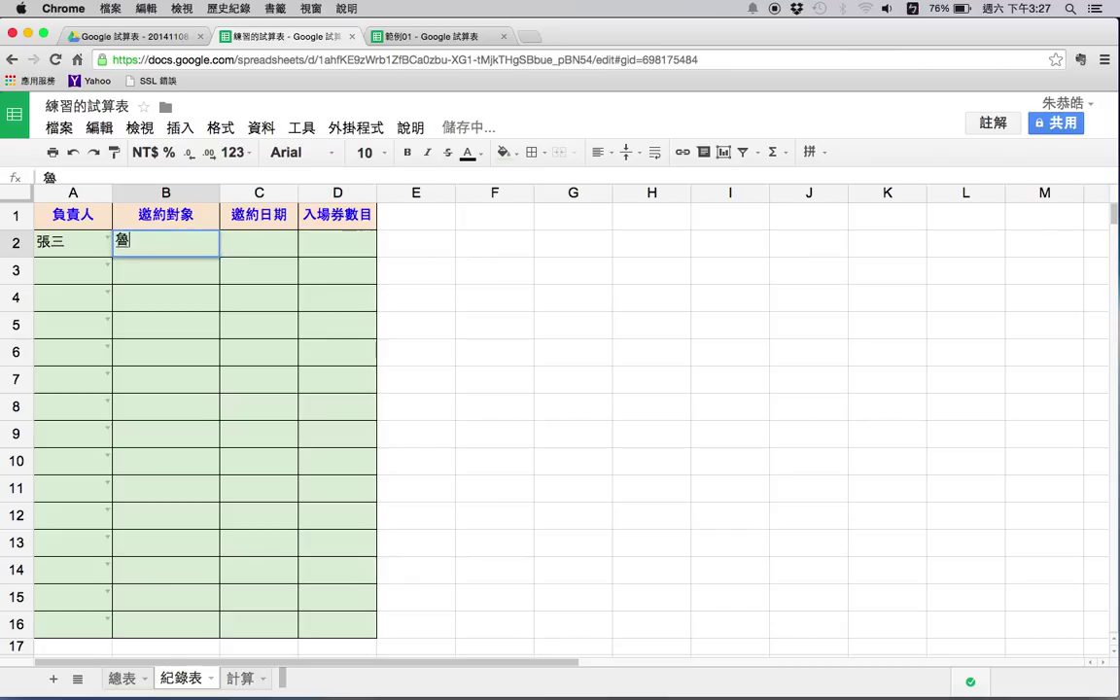
text(夫)
click(337, 243)
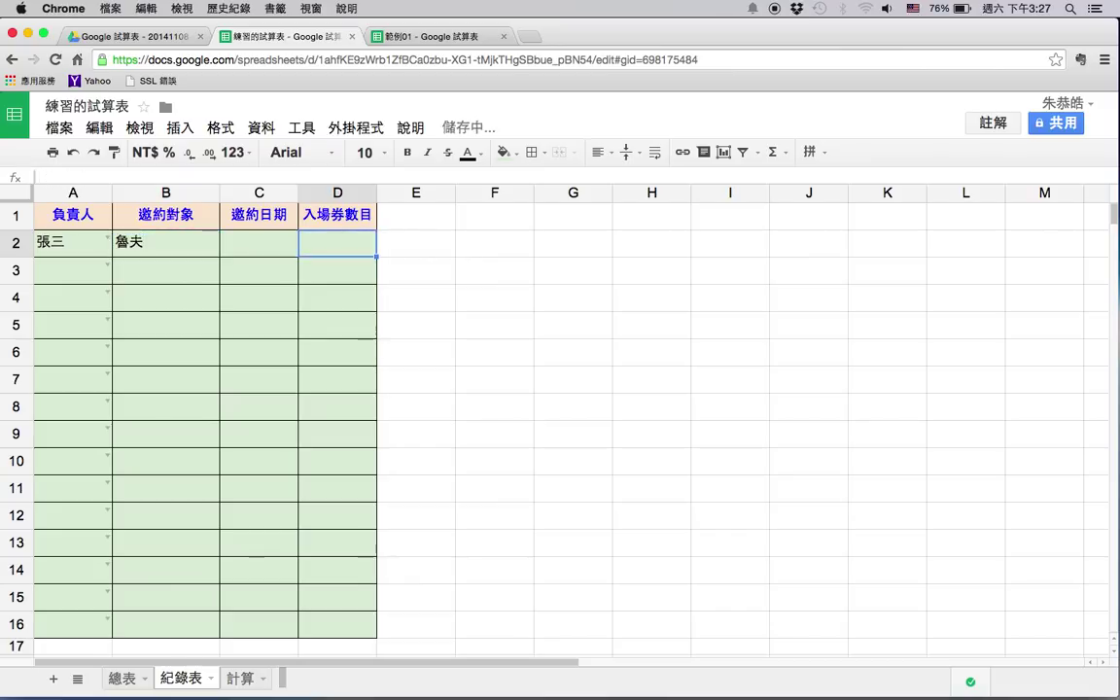
- Enter the invitation date 2014/11/8 in C2 and the ticket count 5 in D2
click(258, 243)
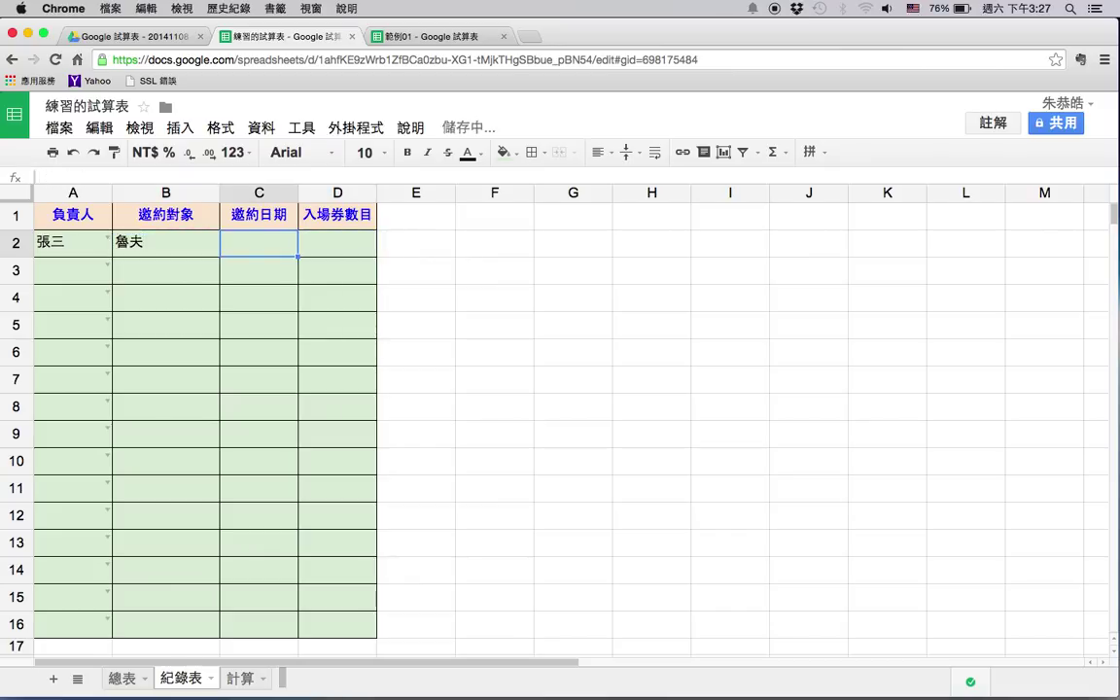
text(2014/)
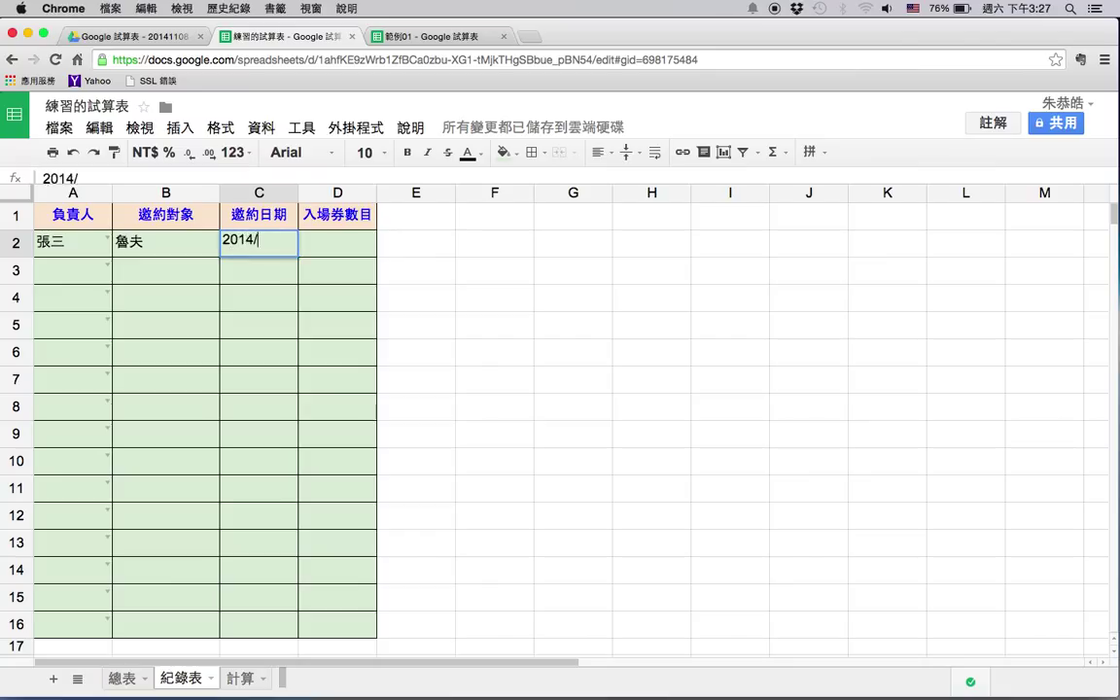
text(11/8)
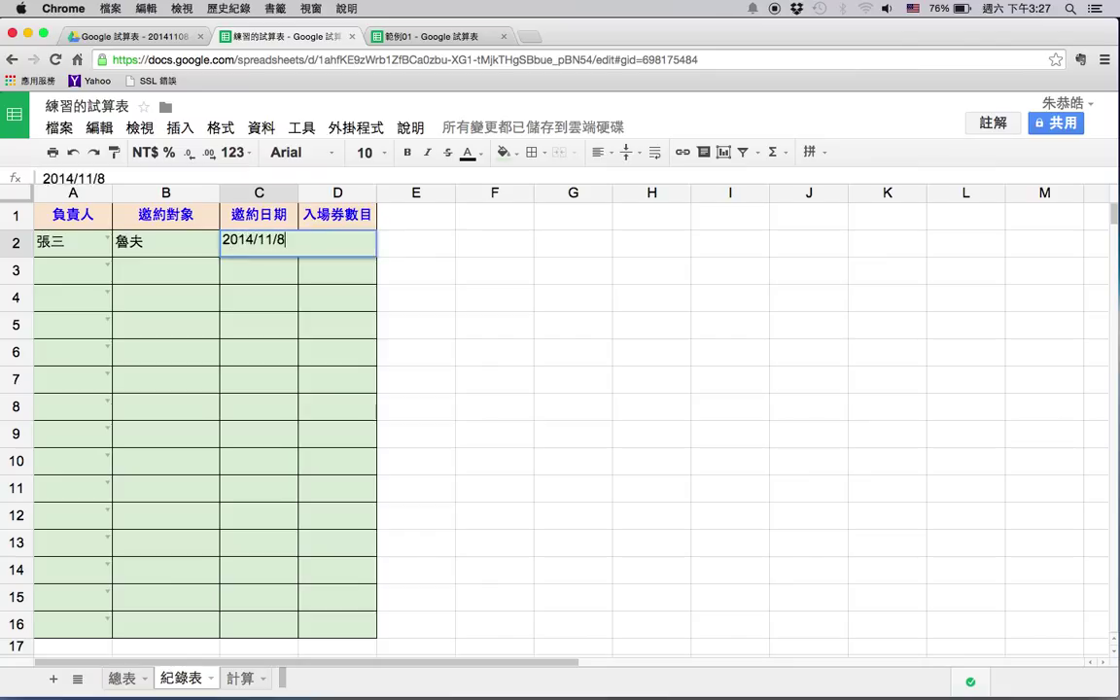
key(Return)
click(259, 243)
click(337, 243)
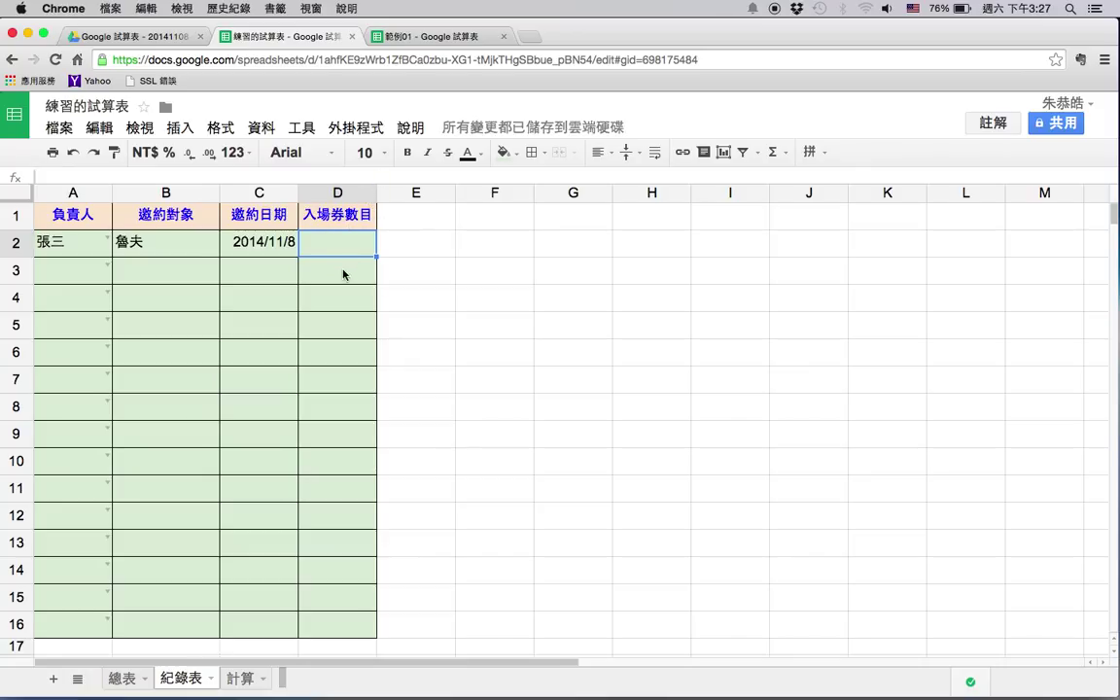
text(5)
key(Return)
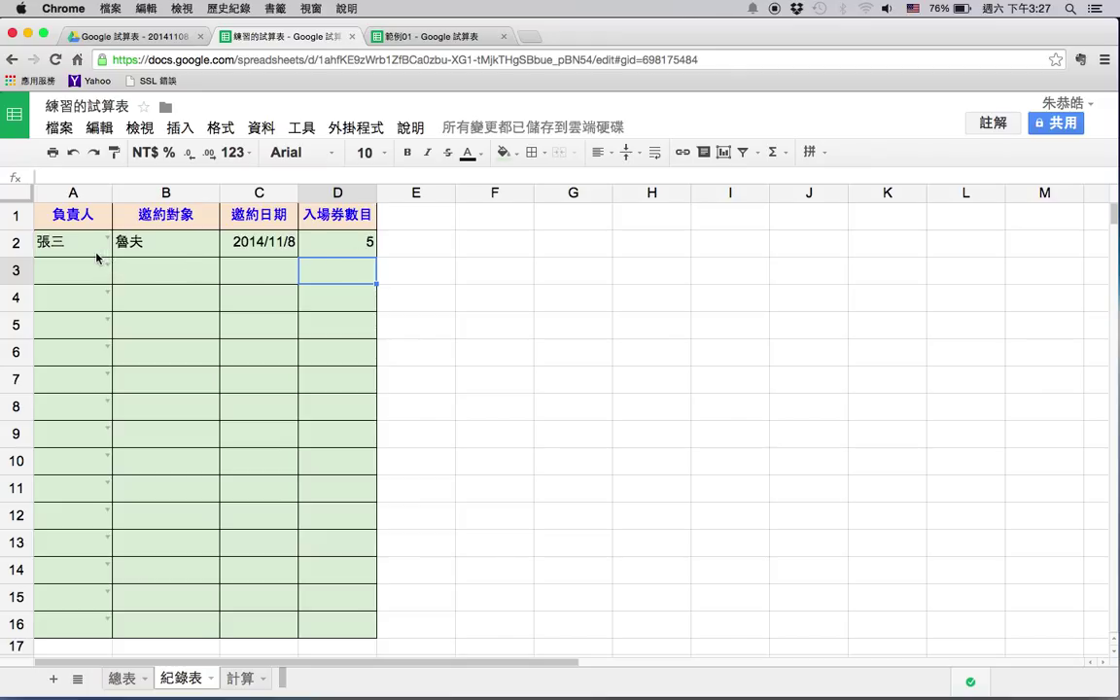
click(347, 249)
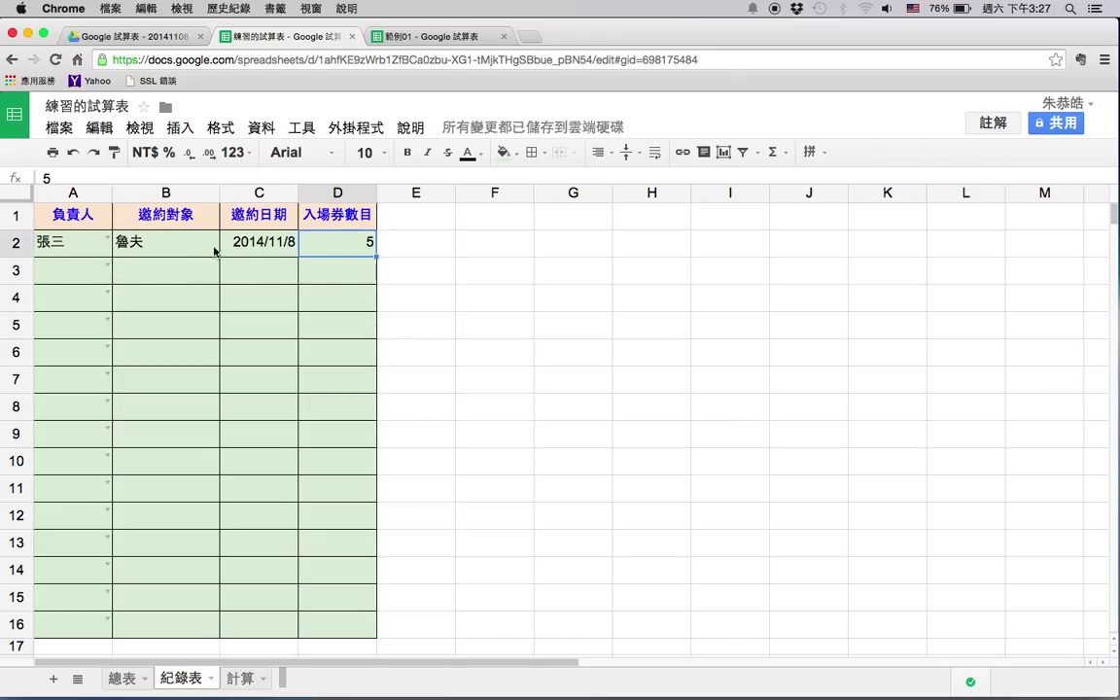
- Enter 5 in cell B2 on 總表 as the 入場券 count for the first person in charge
click(119, 678)
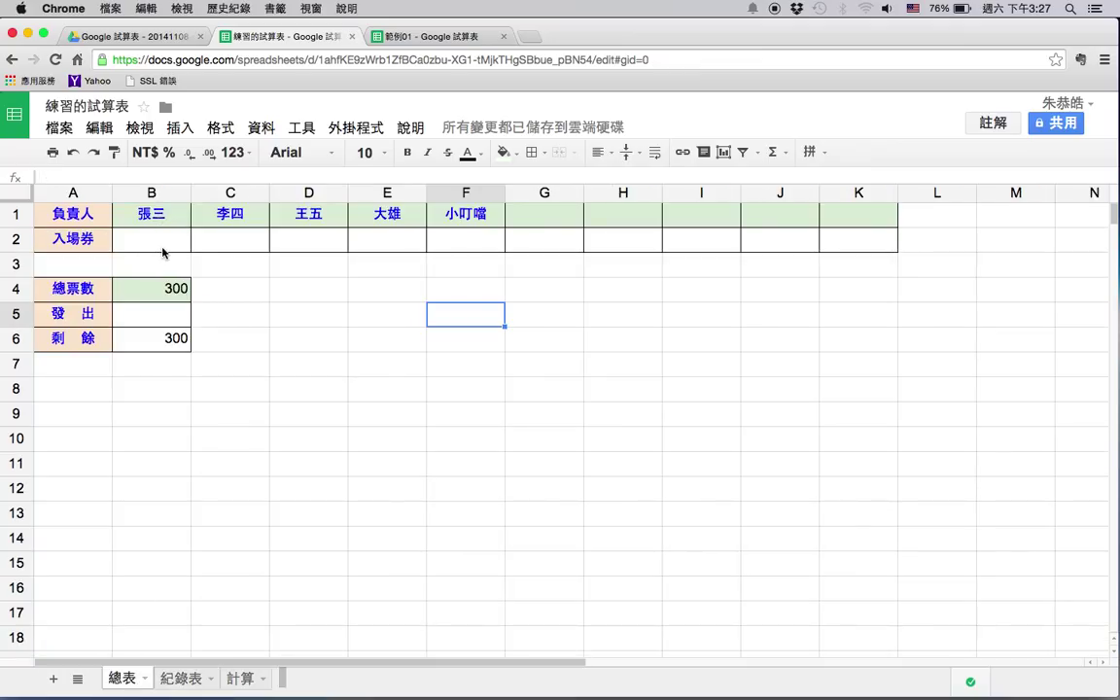
click(133, 233)
text(5)
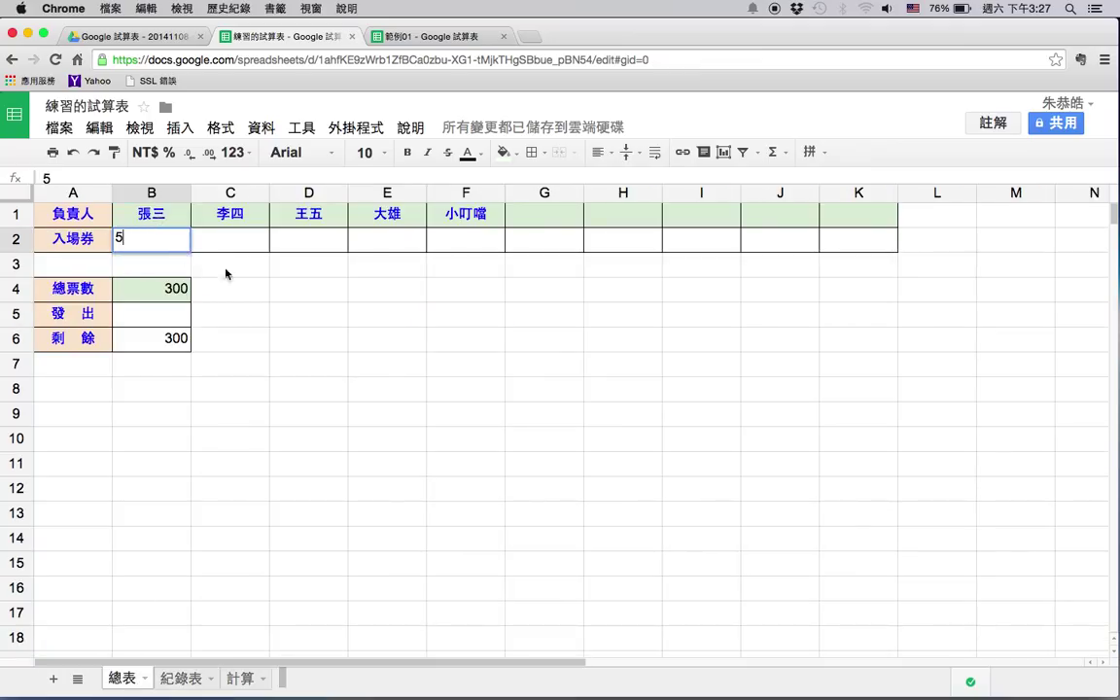
click(277, 292)
click(167, 239)
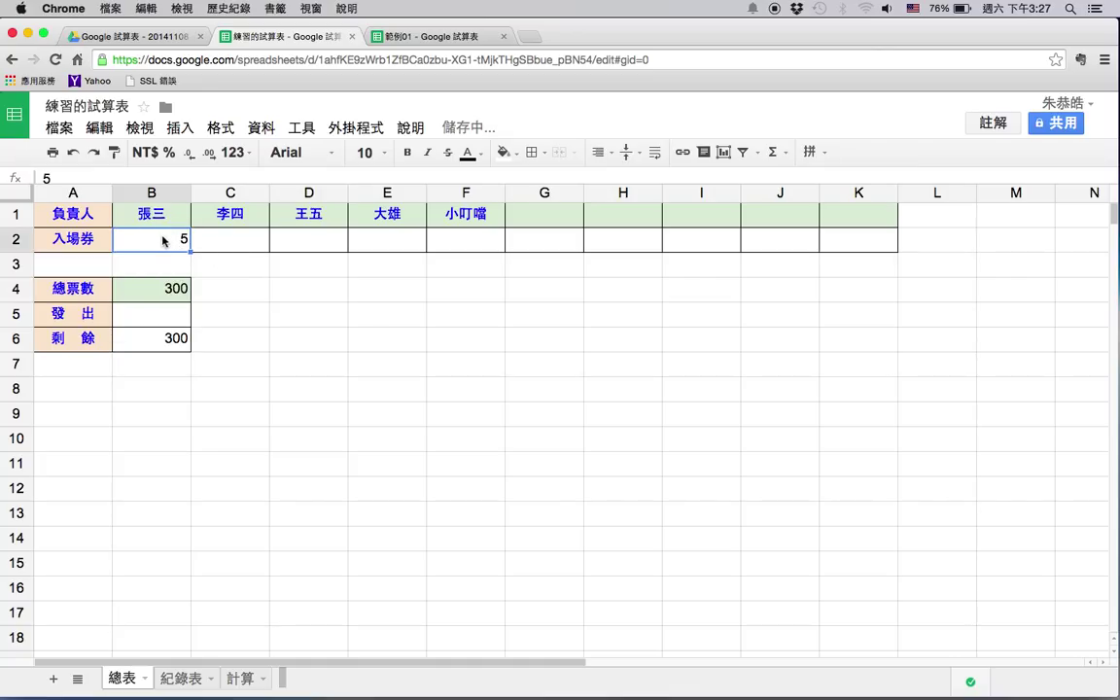
- Choose the first listed person in charge for cell A3 on 紀錄表
click(181, 679)
click(108, 267)
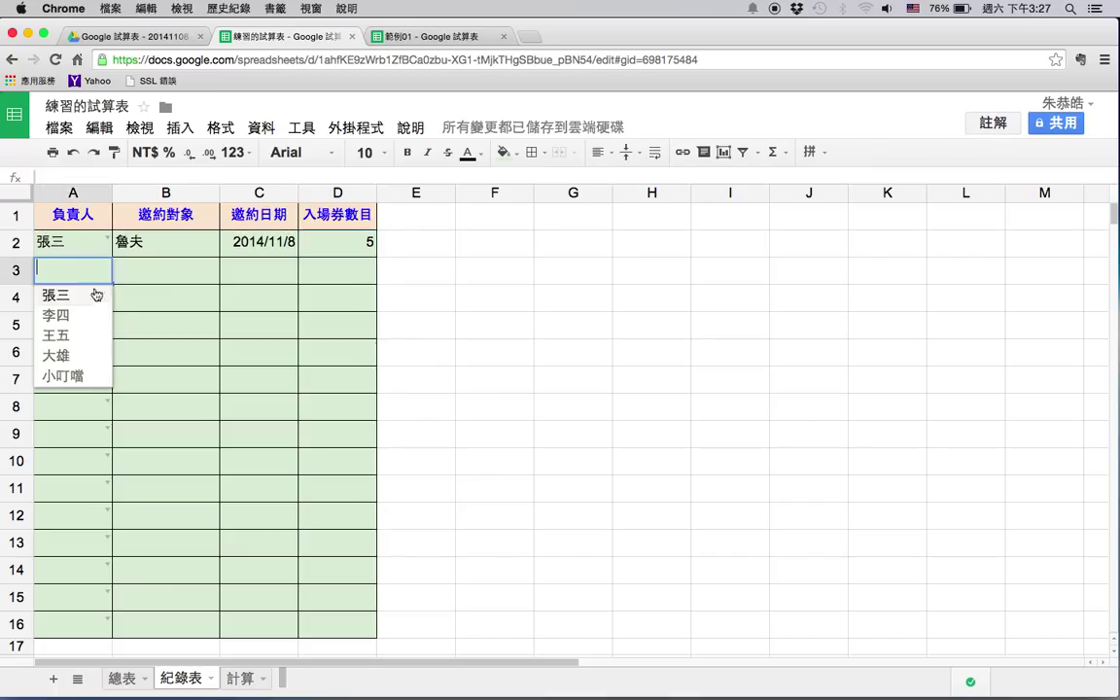
click(88, 293)
- Enter the second invitee's name in B3 under 邀約對象, correcting its first character
click(148, 274)
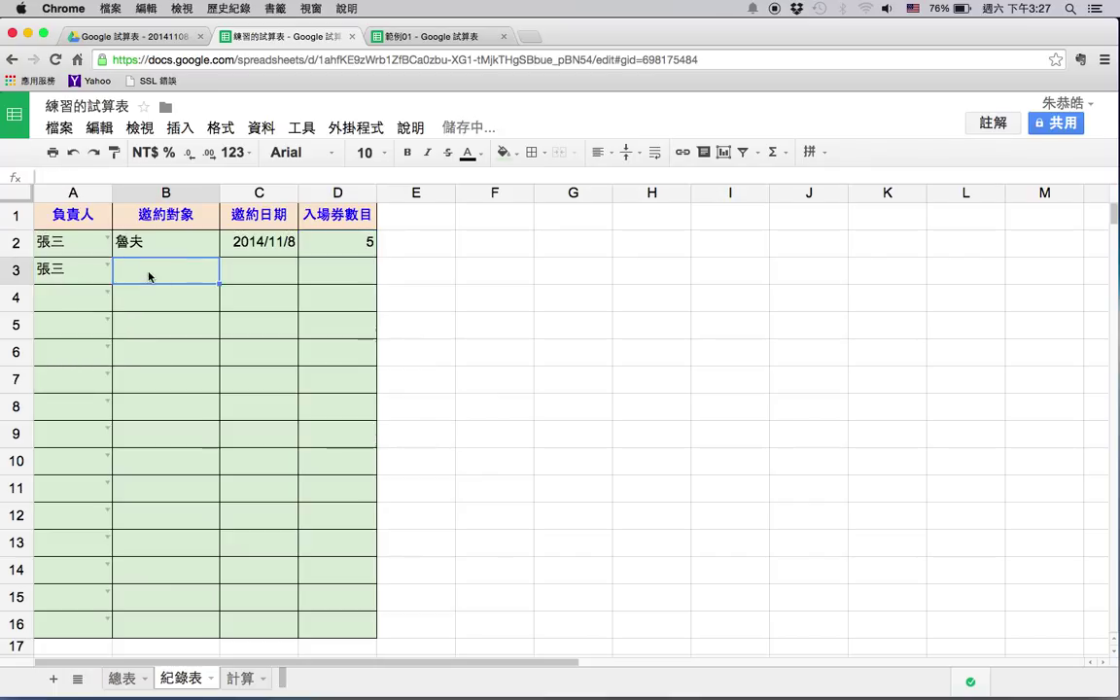
text(那美)
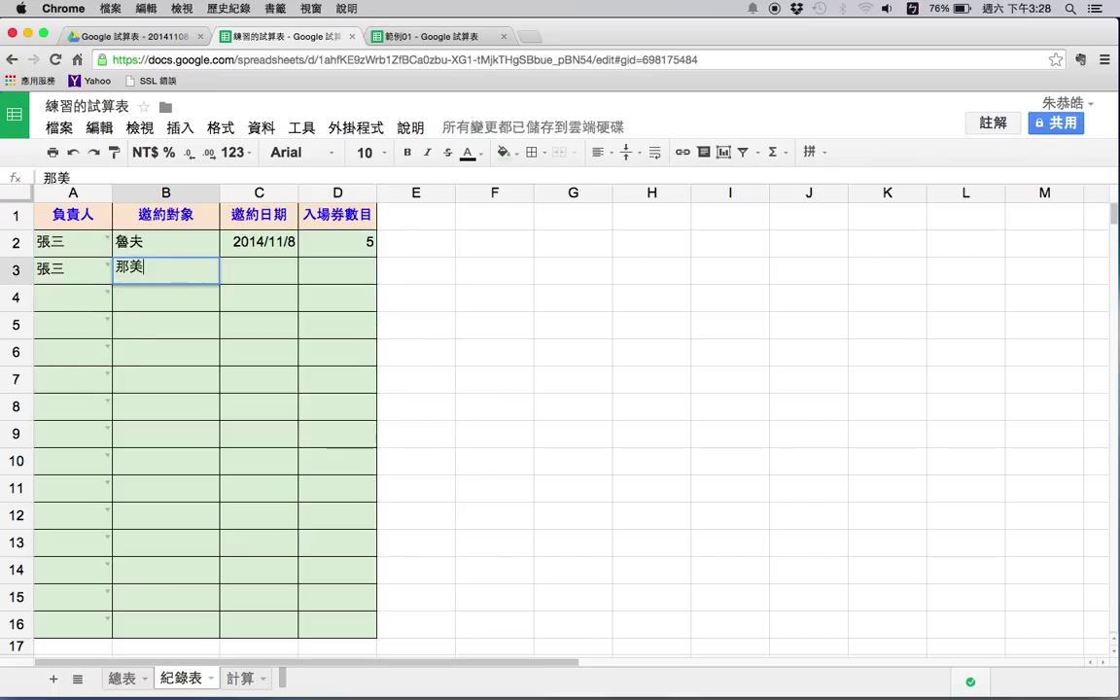
key(BackSpace)
key(BackSpace)
text(那美)
key(Left)
key(Down)
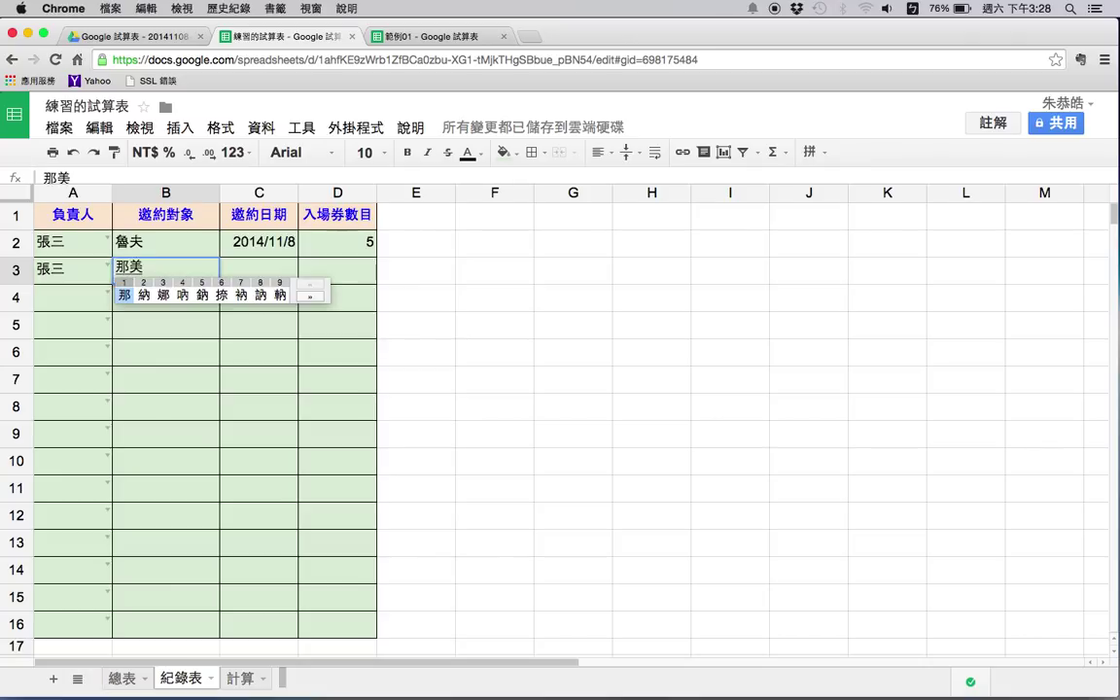
key(3)
key(Return)
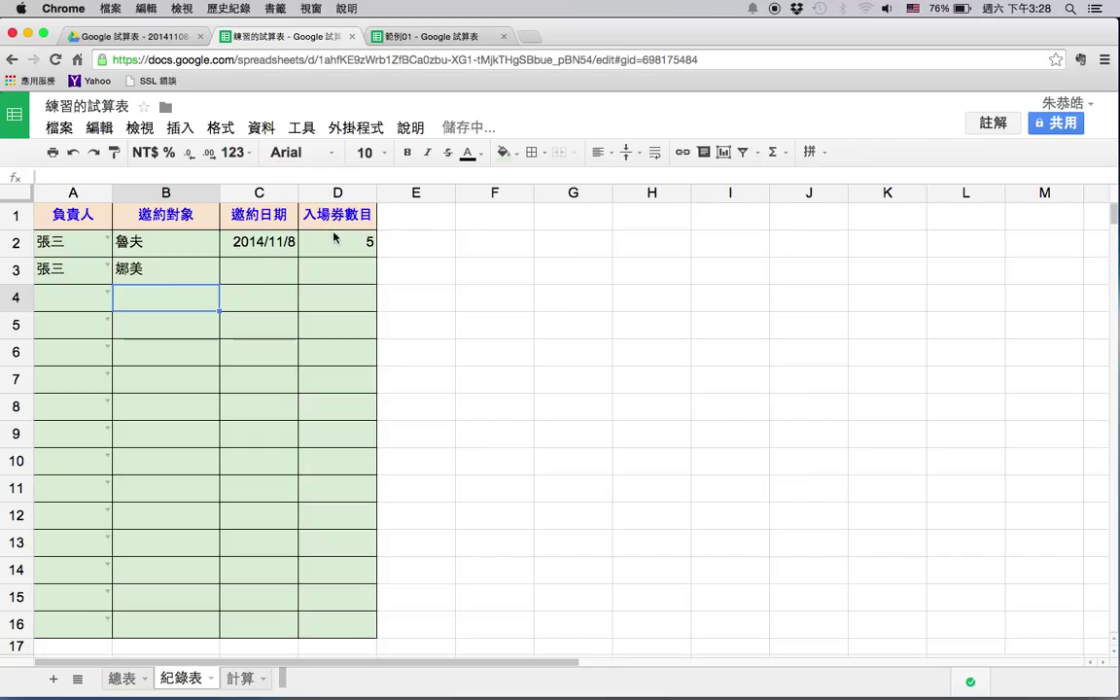
- Enter the ticket count 20 in D3 for the second invitee
click(311, 272)
text(20)
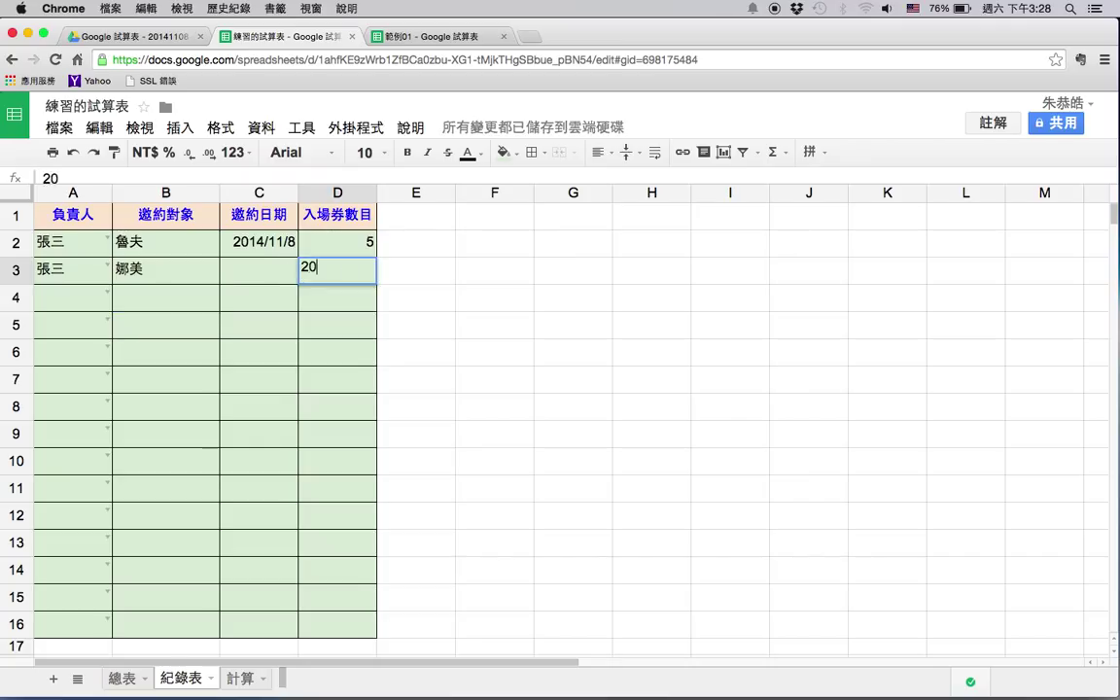
key(Return)
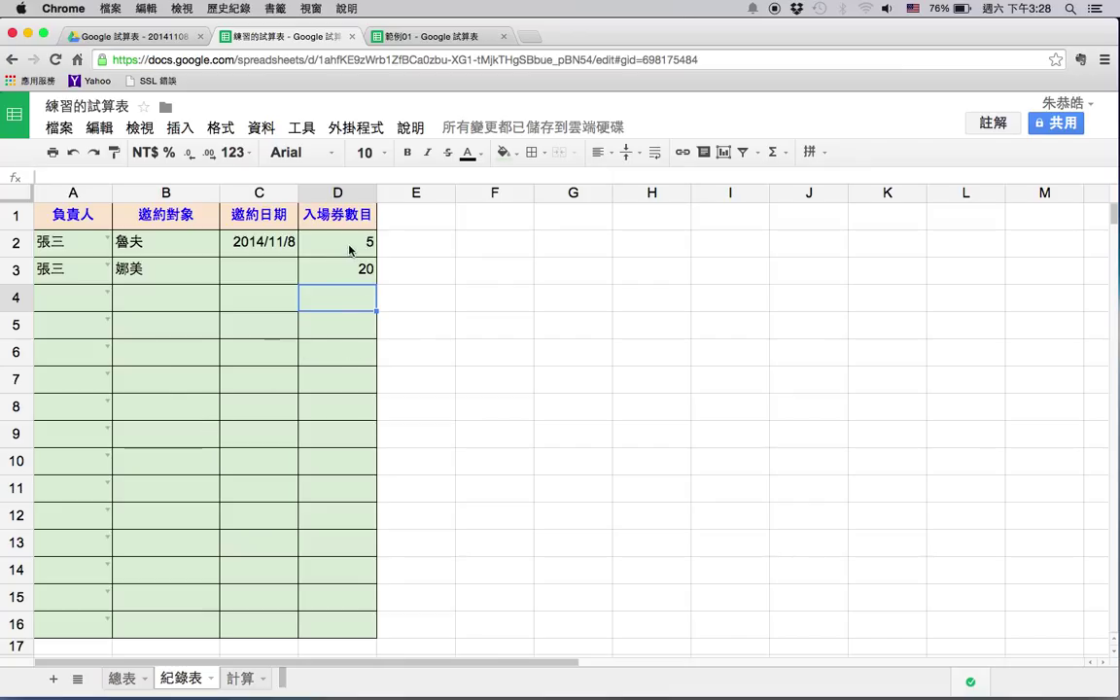
- Check the sum of D2:D3 on 紀錄表 and set B2 on 總表 to 25
drag(350, 250, 355, 256)
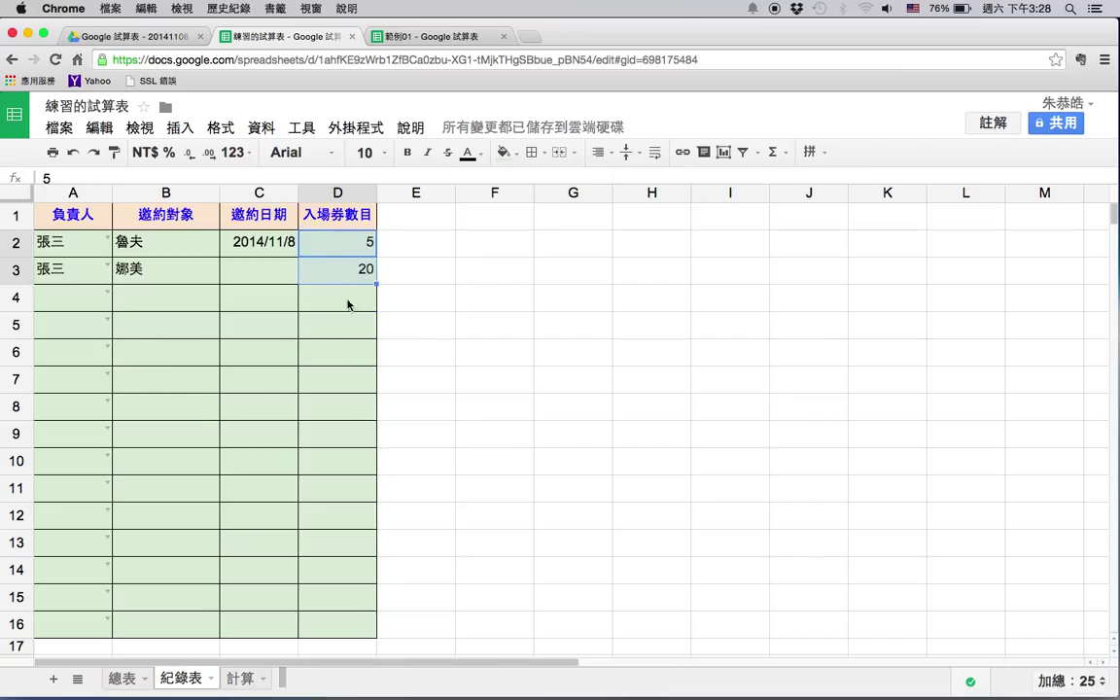
click(122, 678)
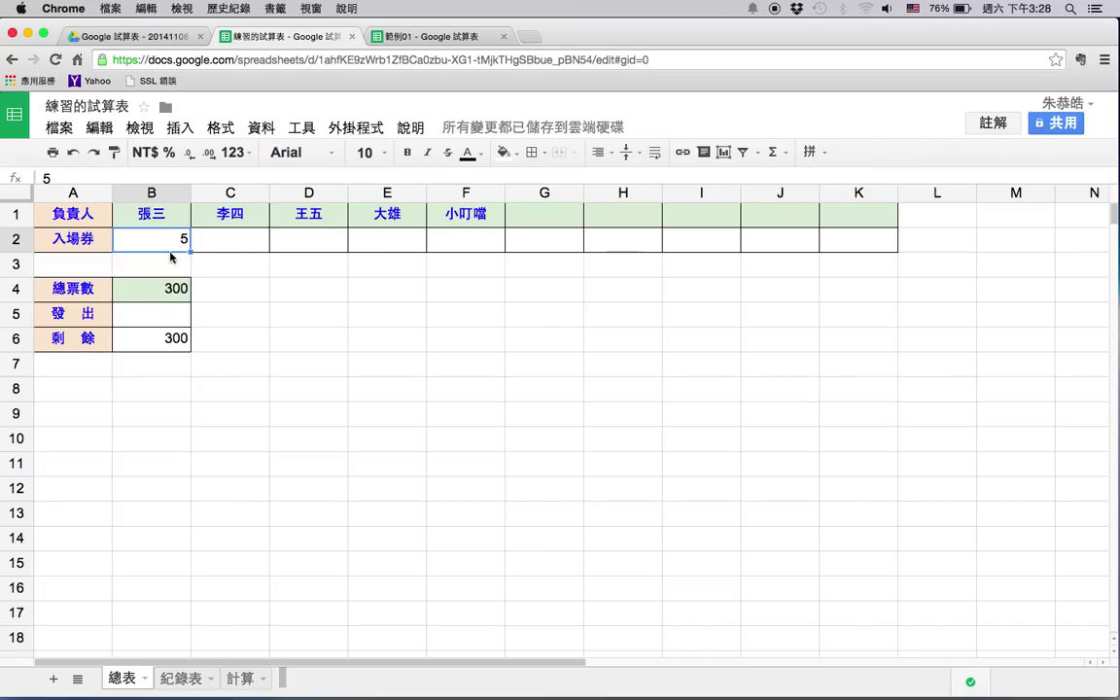
text(25)
click(219, 282)
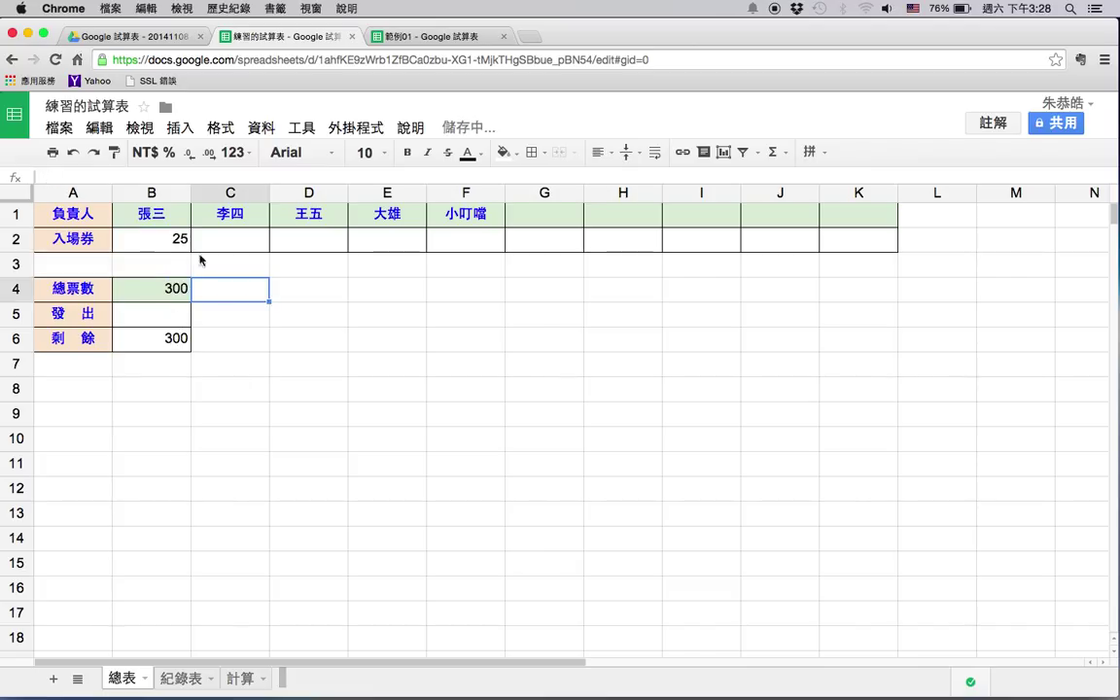
- Clear the manually entered 入場券 count from B2 on 總表
click(180, 240)
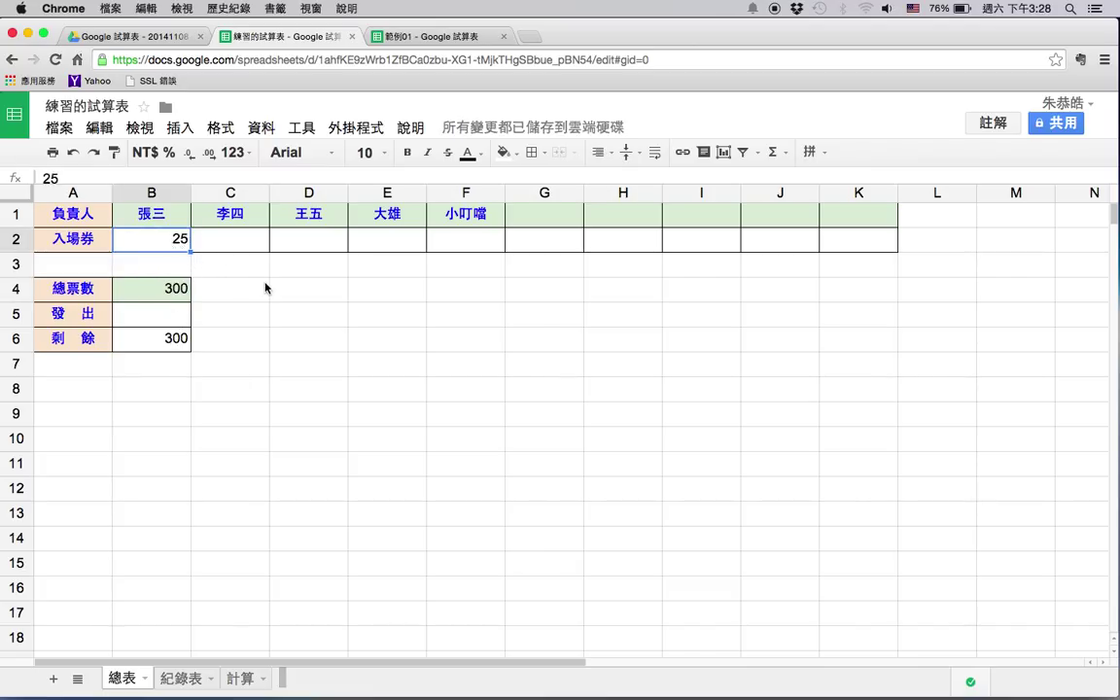
key(Delete)
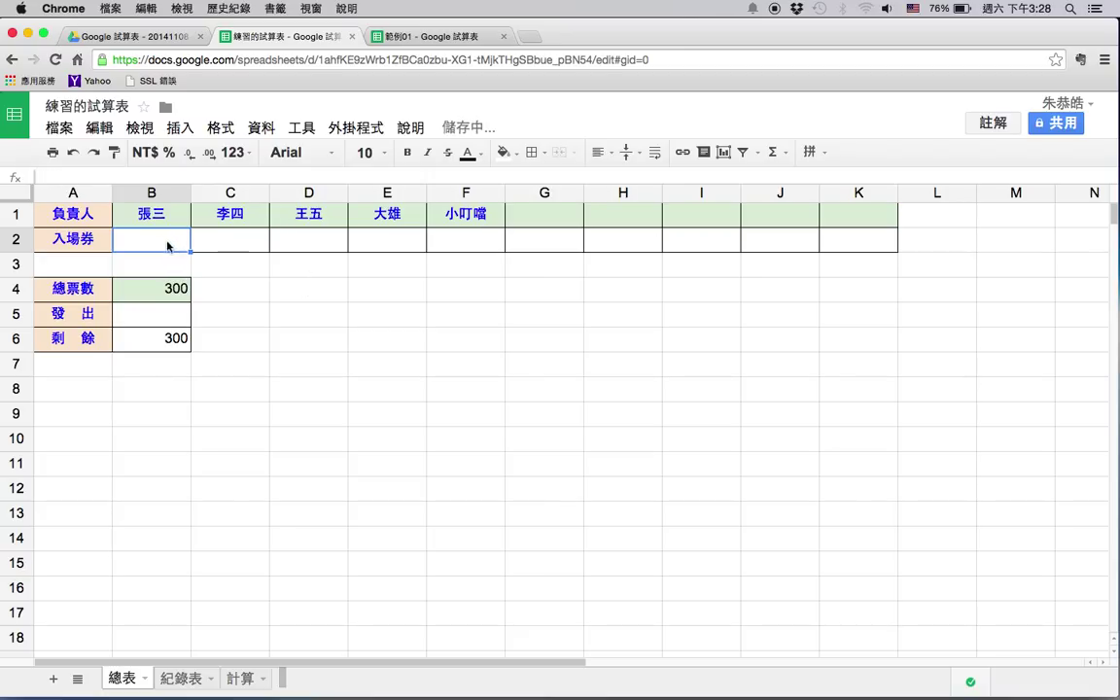
click(251, 377)
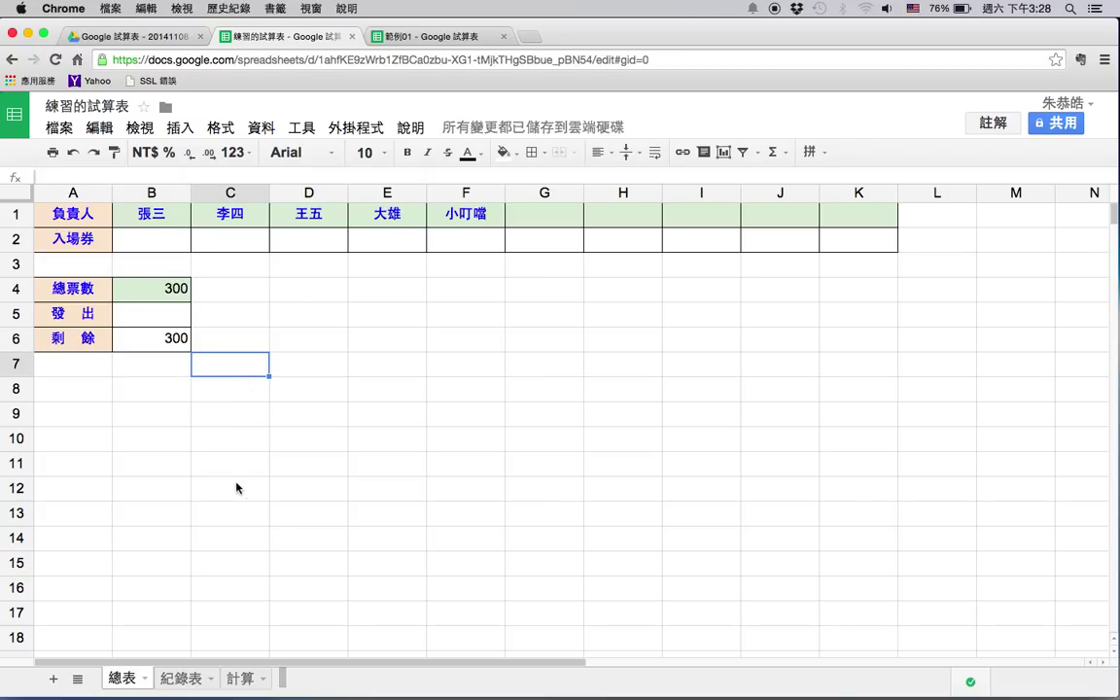
- Enter the first person in charge's name in A1 of the 計算 sheet as the heading of column A
click(194, 678)
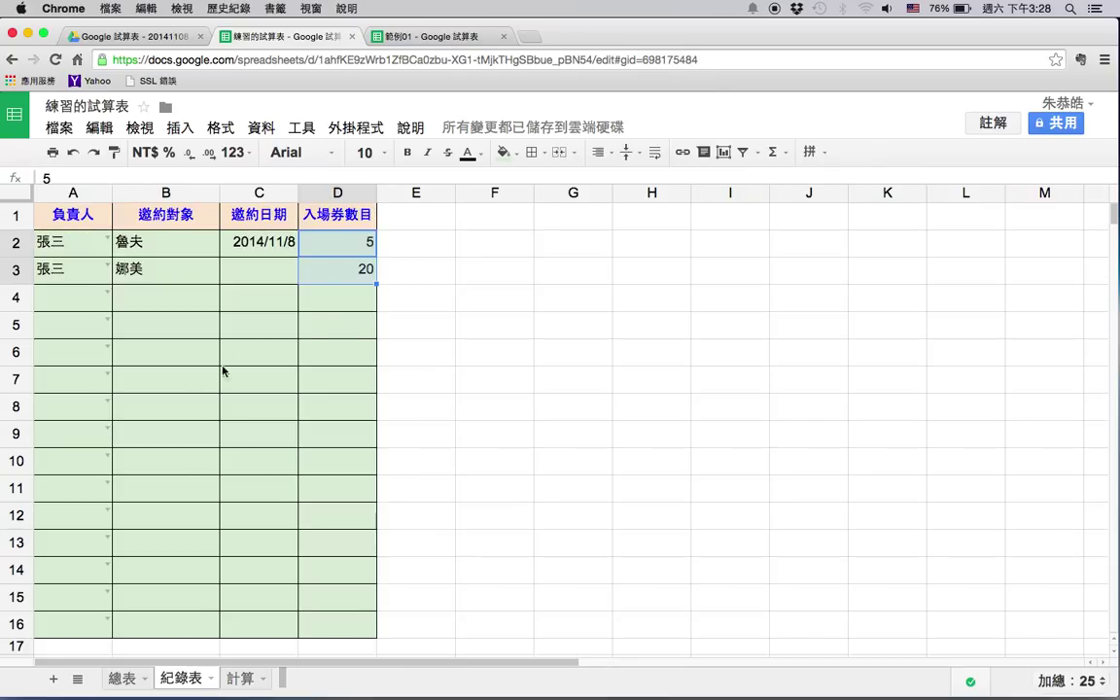
click(394, 293)
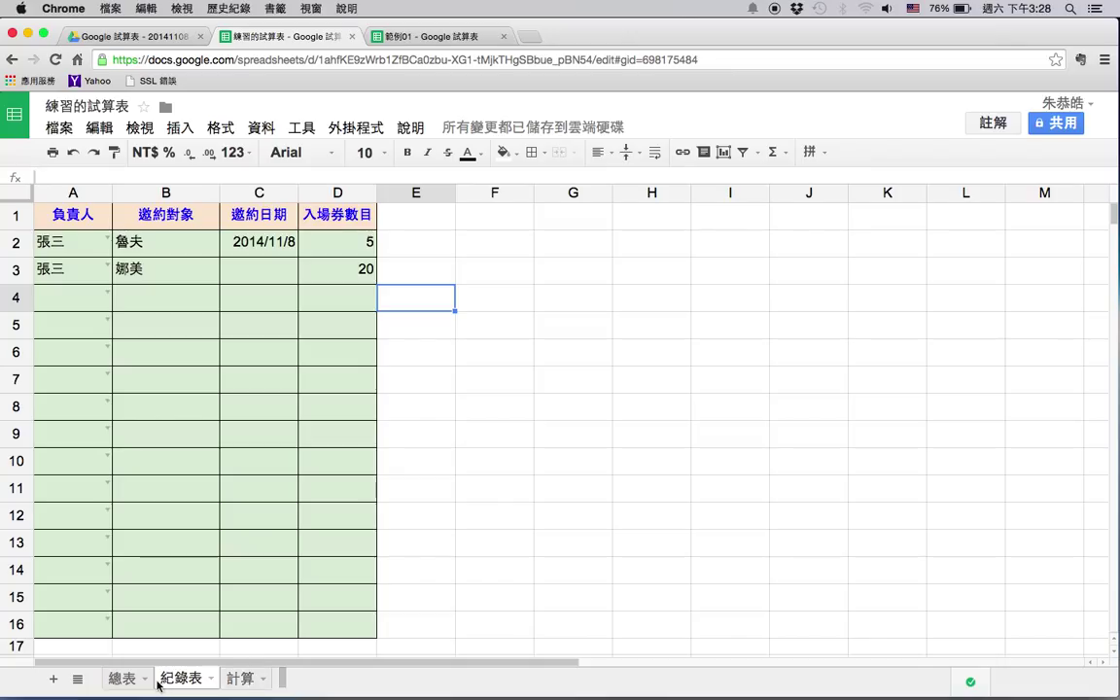
click(251, 684)
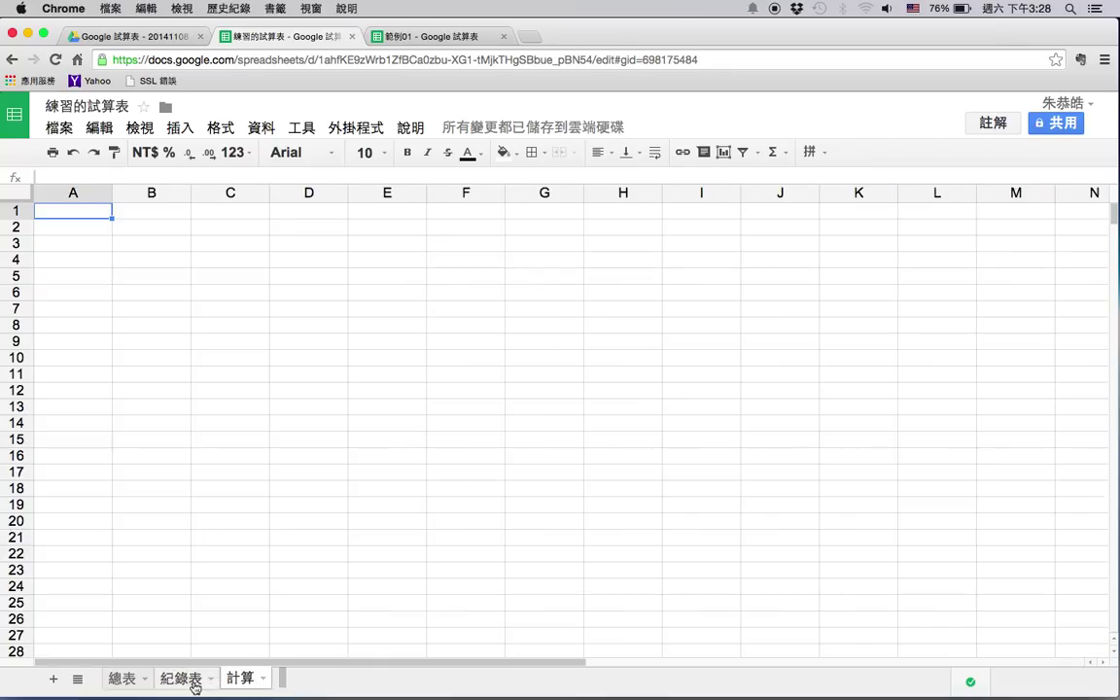
click(180, 678)
click(235, 678)
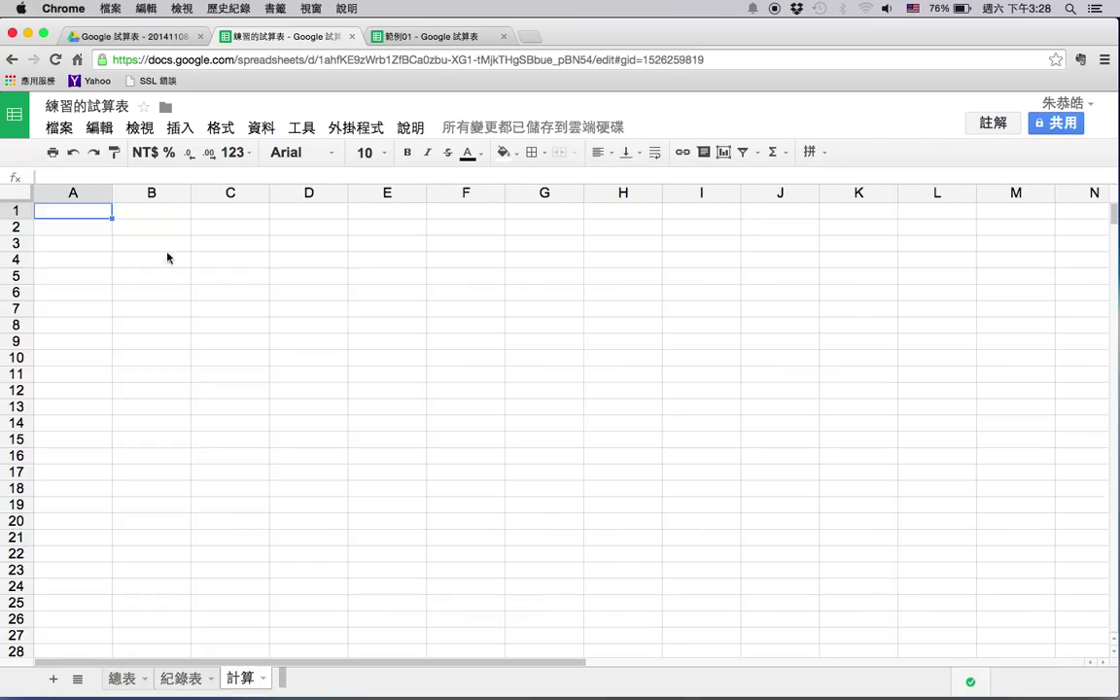
key(ctrl+space)
text(張三)
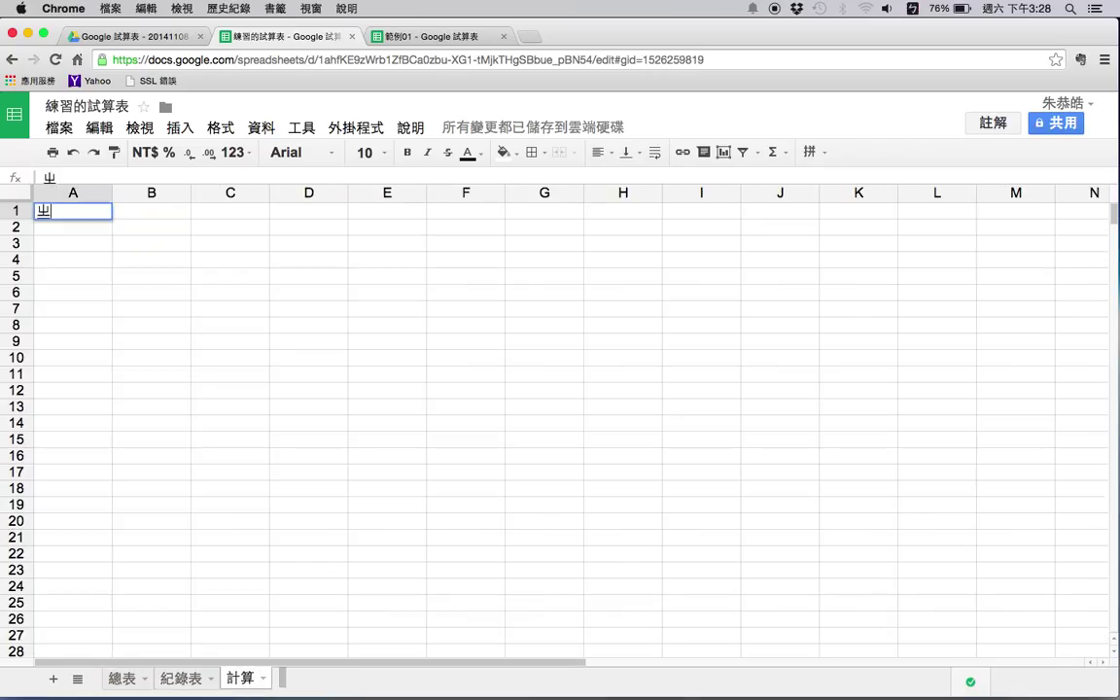
key(Return)
key(ctrl+space)
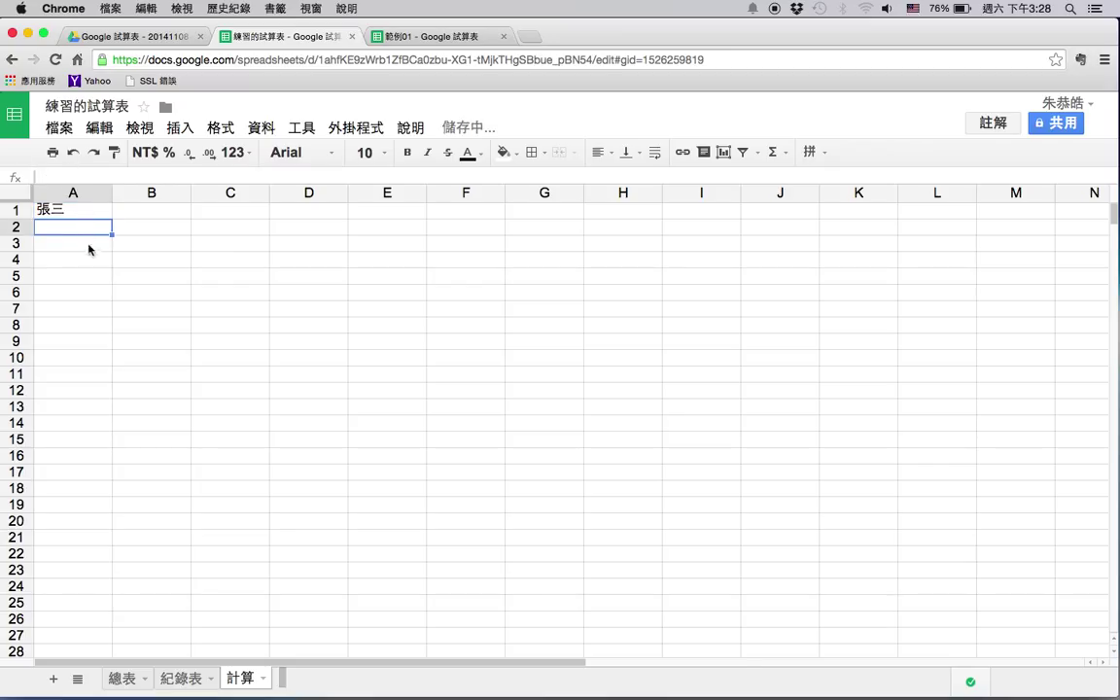
click(17, 208)
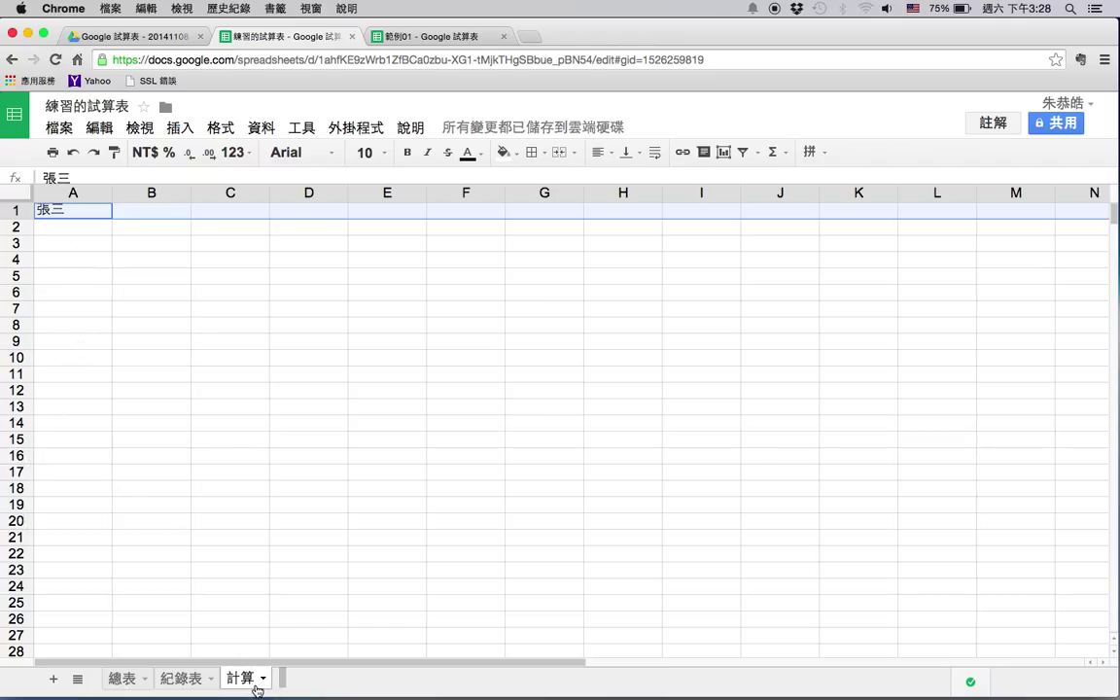
click(165, 276)
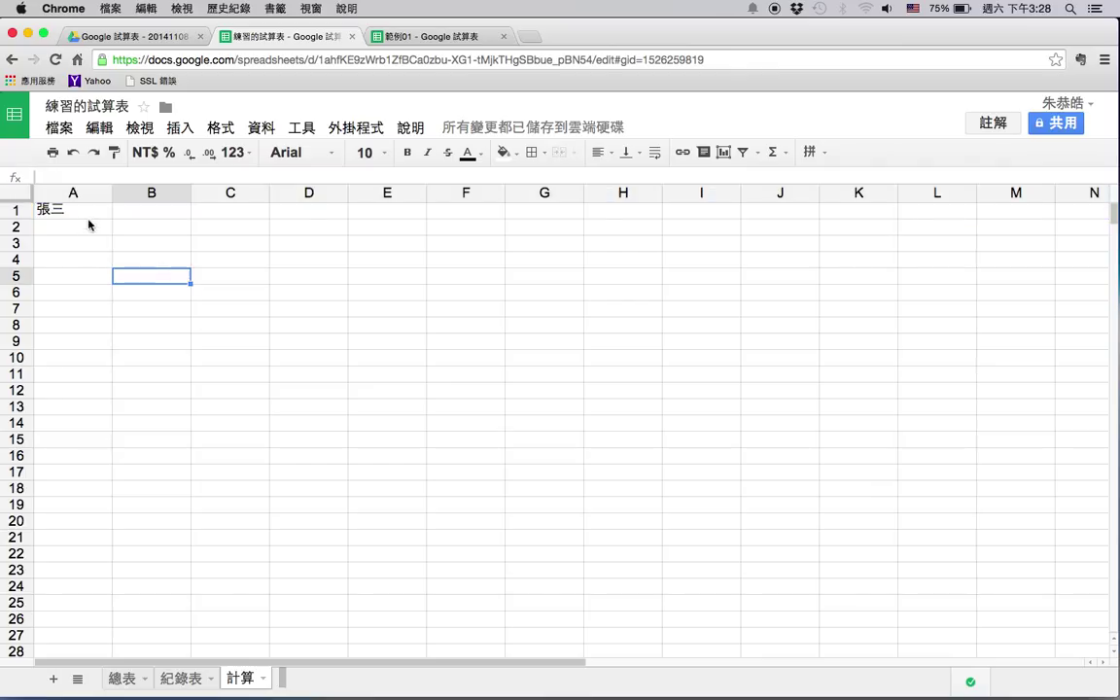
- Check the person in charge and ticket count in row 2 of 紀錄表, and enter 5 in A2 on 計算
click(75, 229)
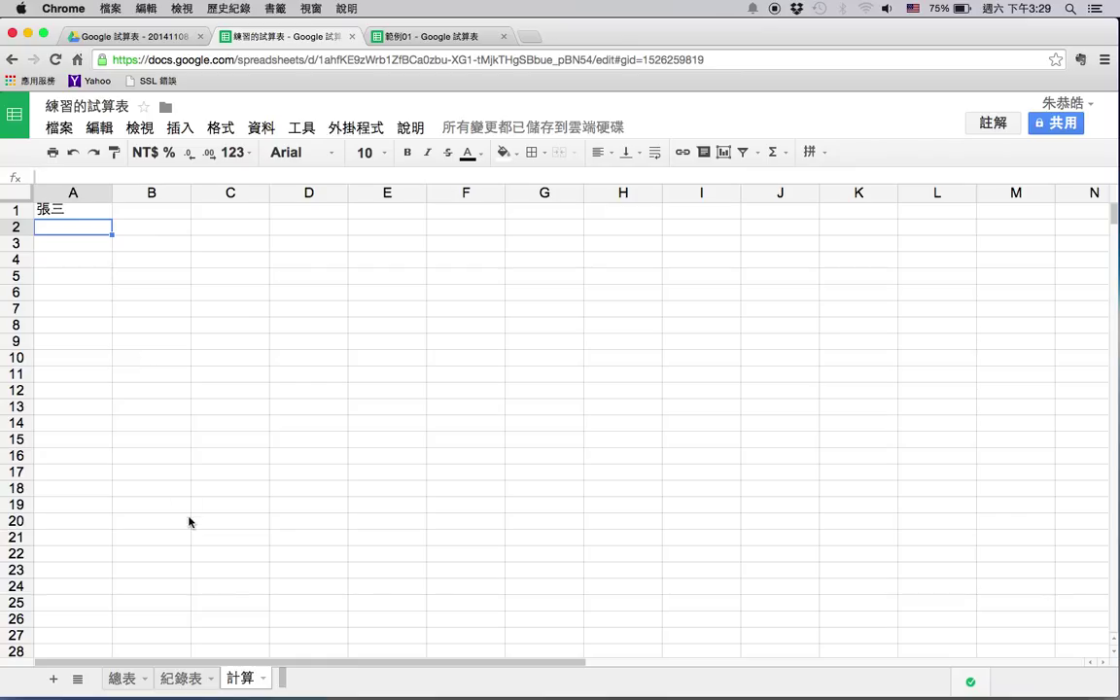
click(190, 680)
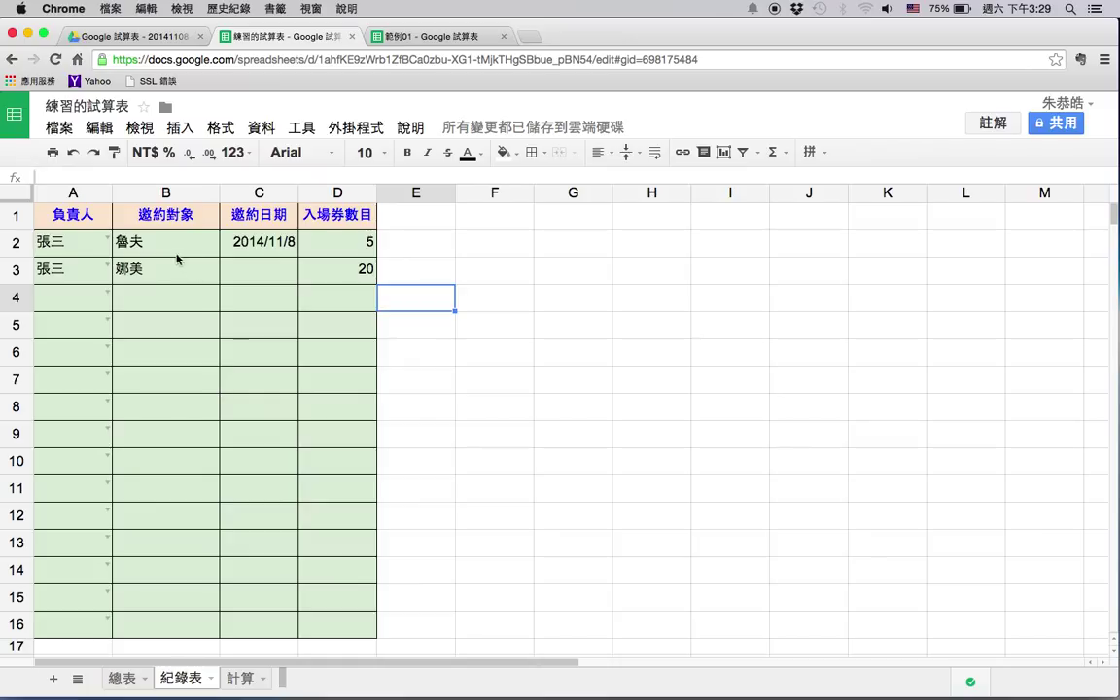
click(71, 246)
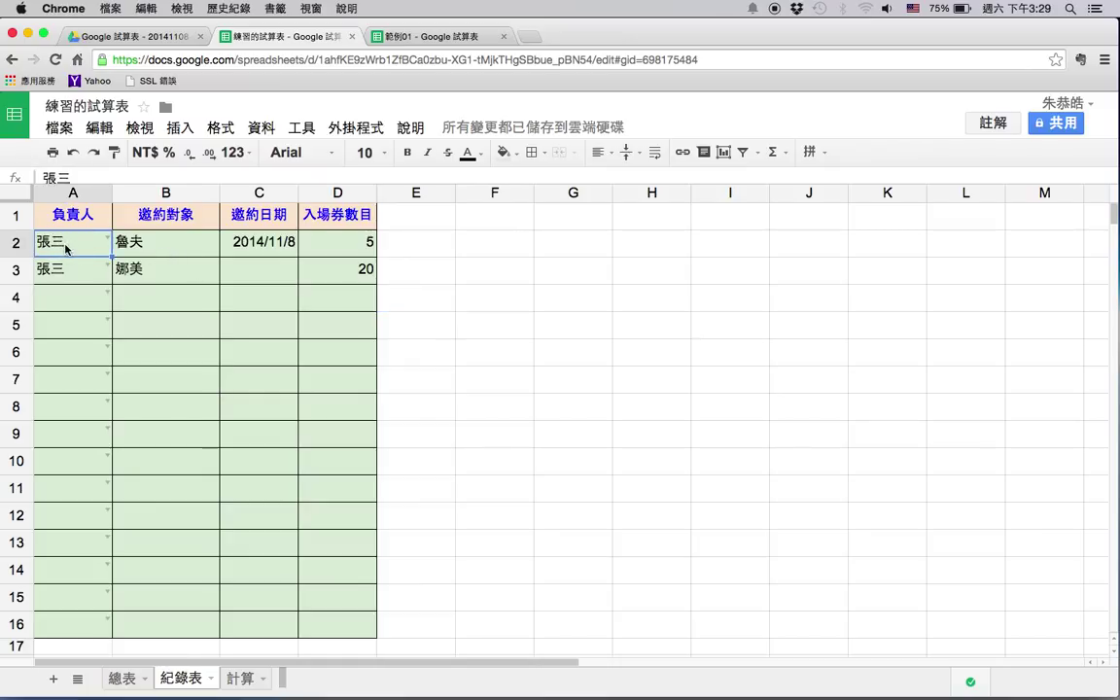
click(338, 247)
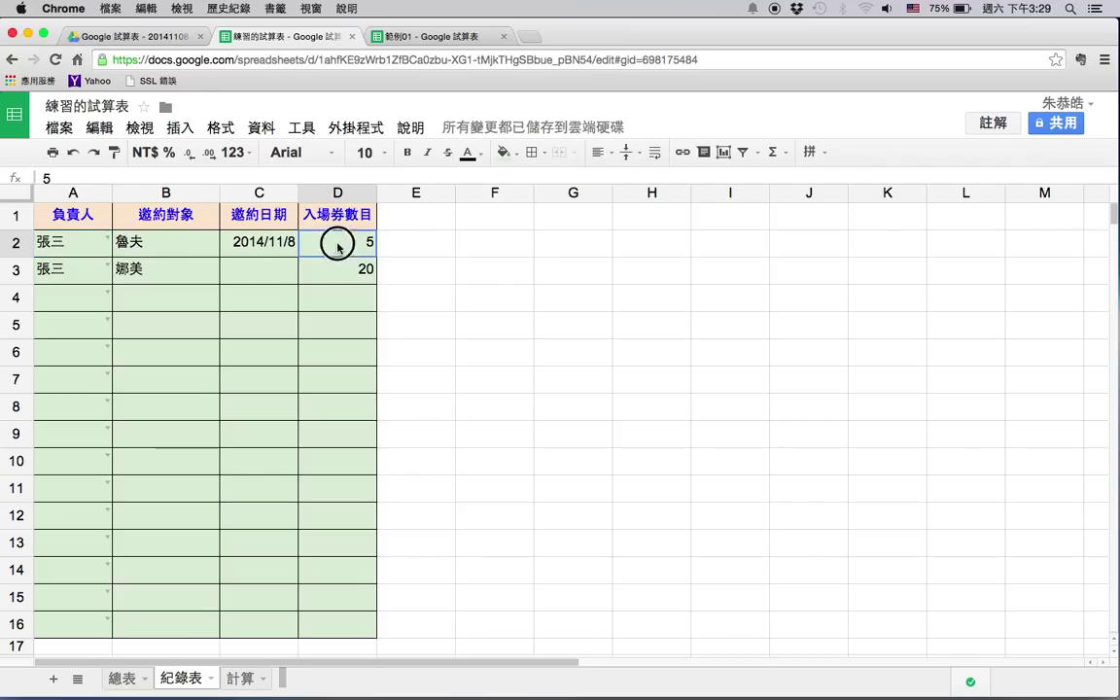
click(240, 678)
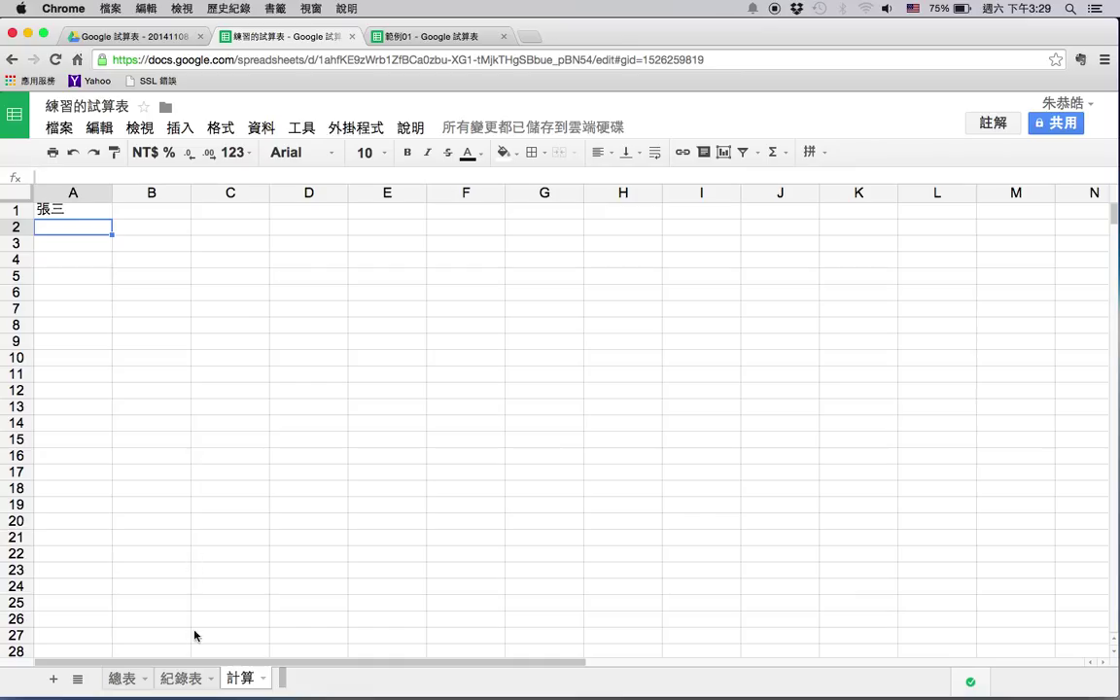
click(182, 678)
click(55, 250)
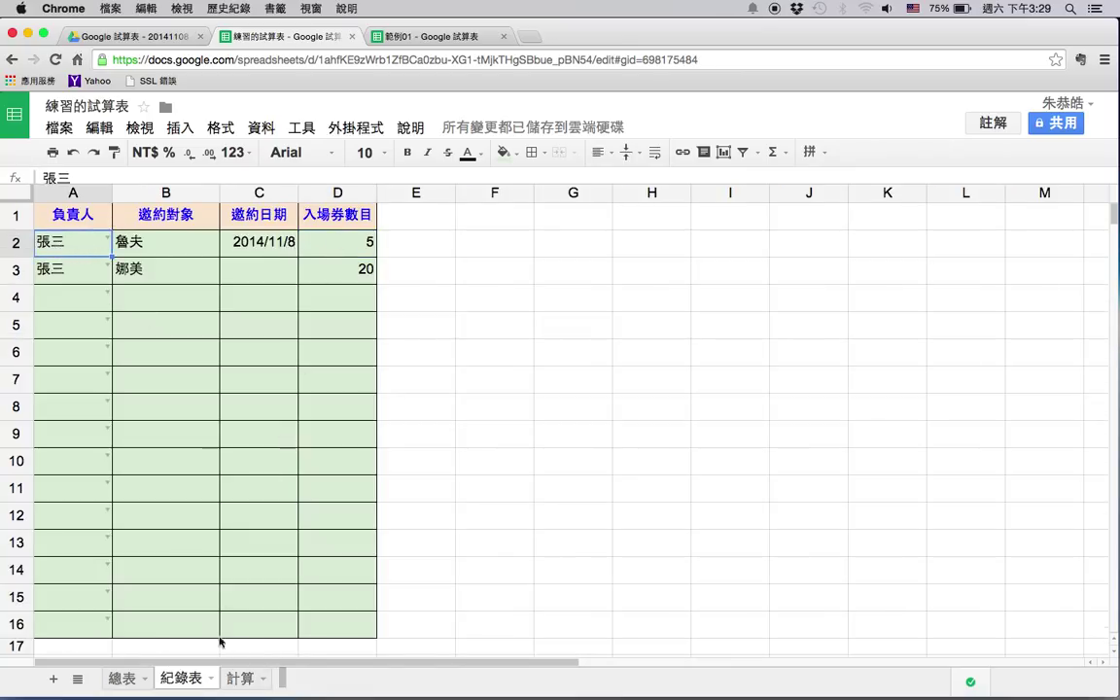
click(240, 678)
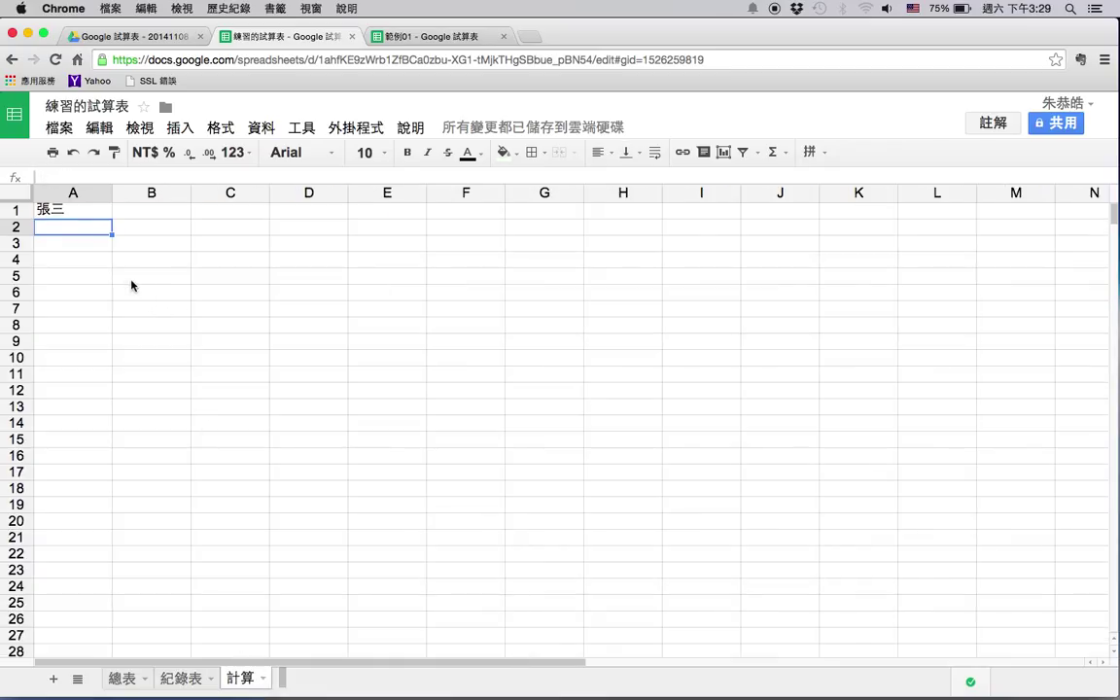
text(5)
click(132, 280)
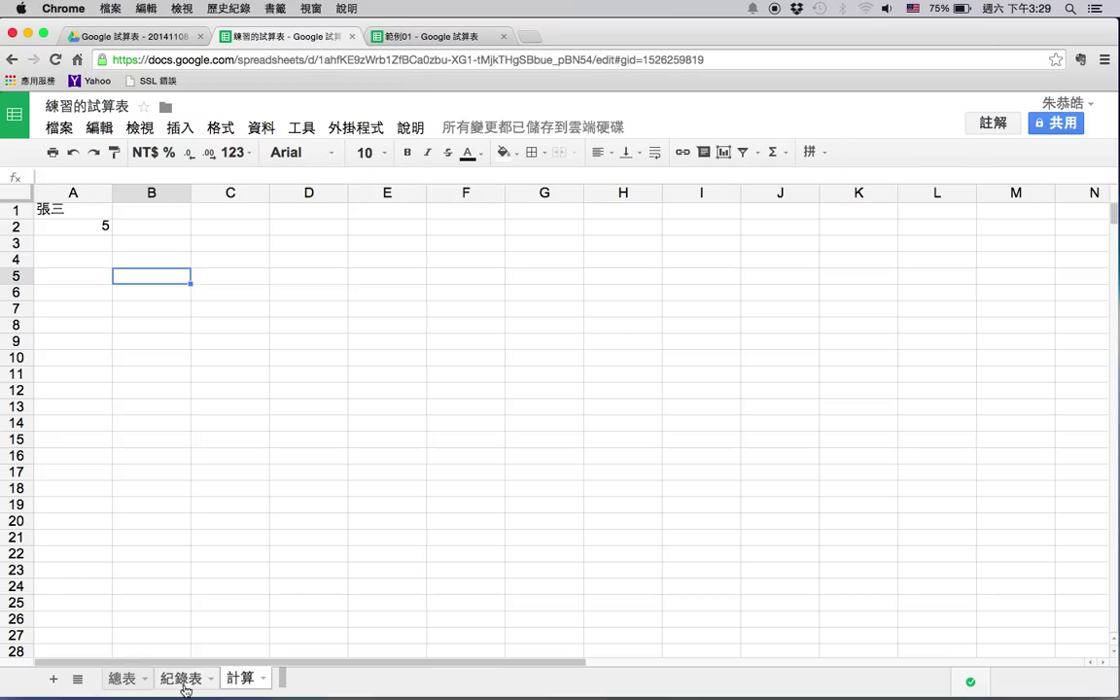
- Enter the second responsible person's name in cell B1 of the 計算 sheet
click(122, 678)
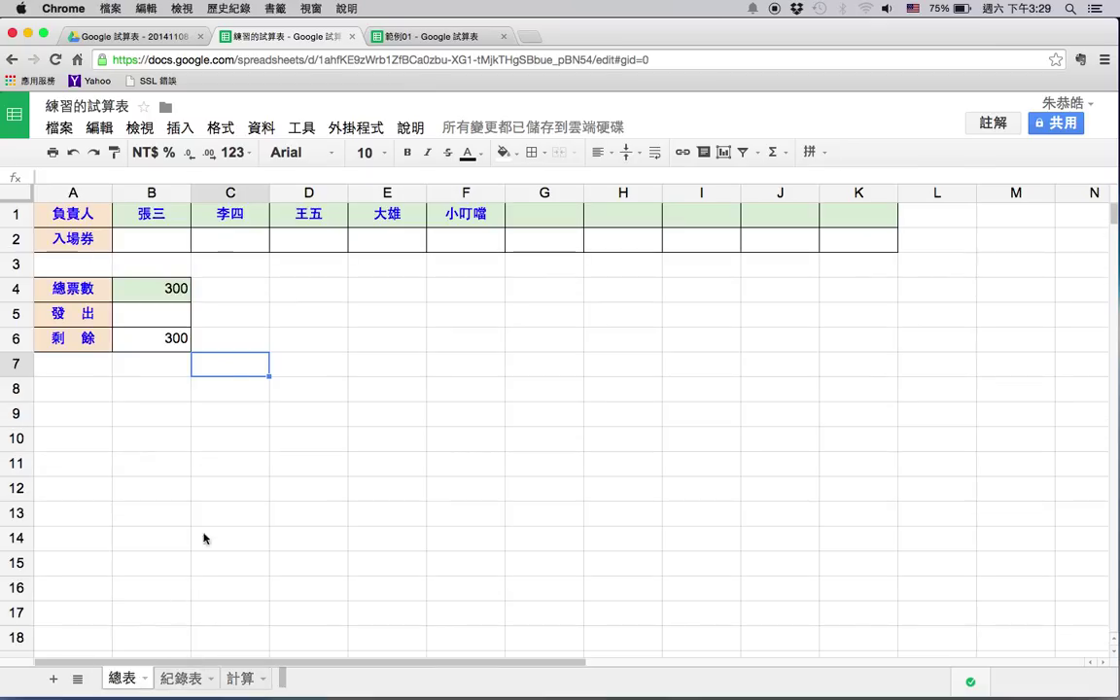
click(180, 677)
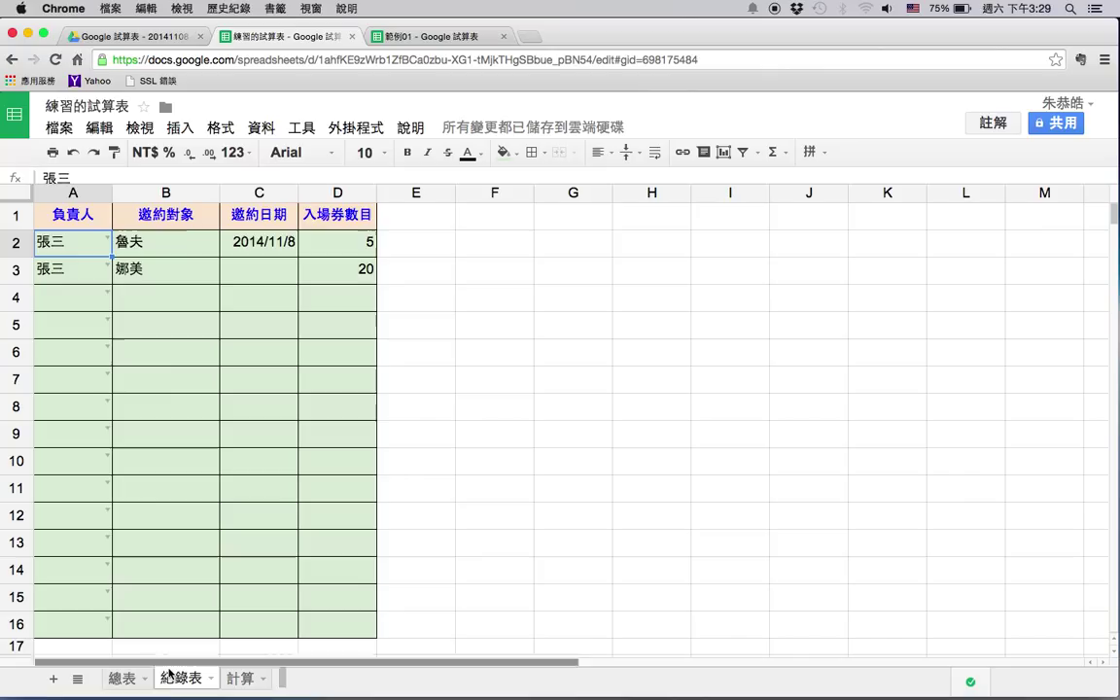
click(244, 678)
click(156, 209)
text(理四)
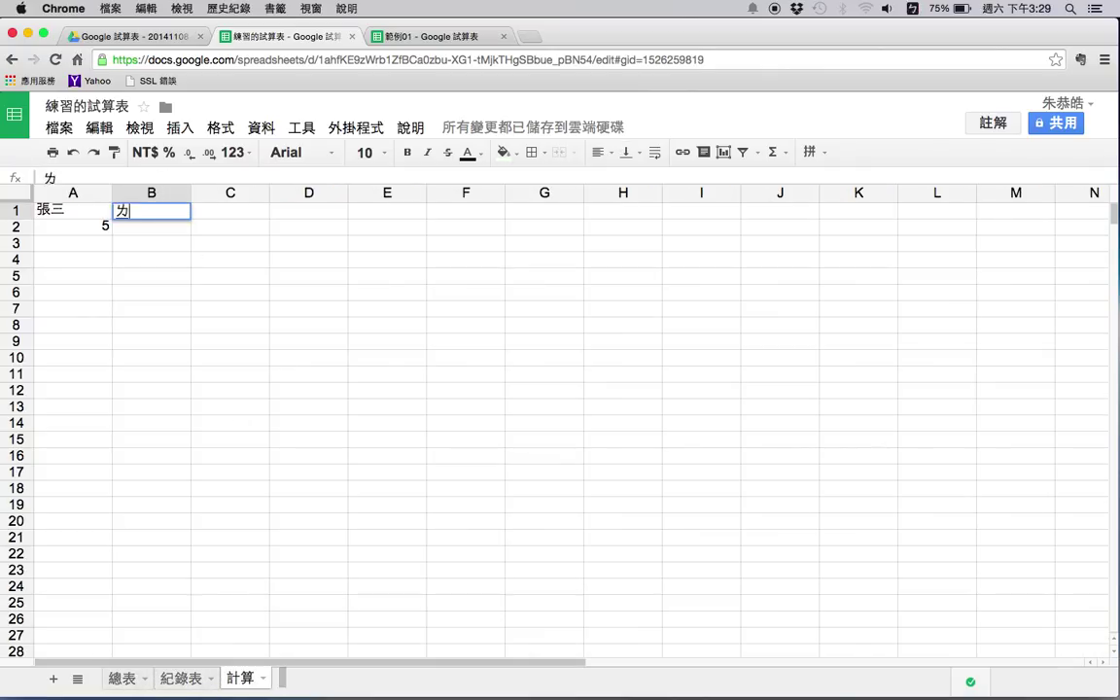
key(Left)
key(Left)
key(Down)
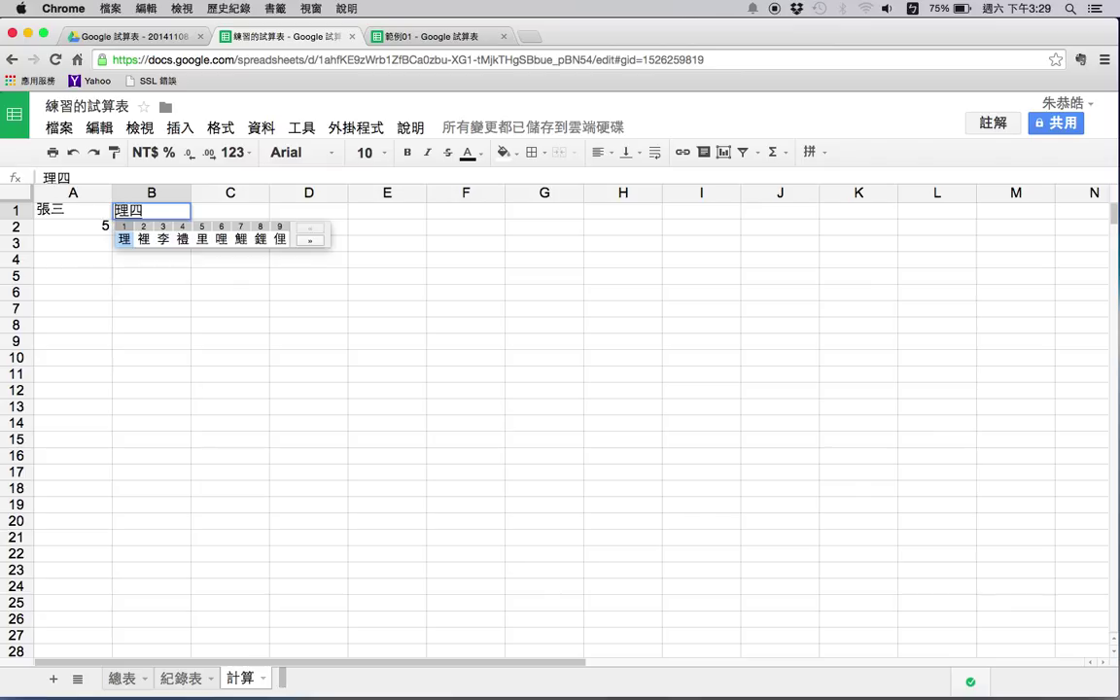
key(3)
key(ctrl+space)
key(Return)
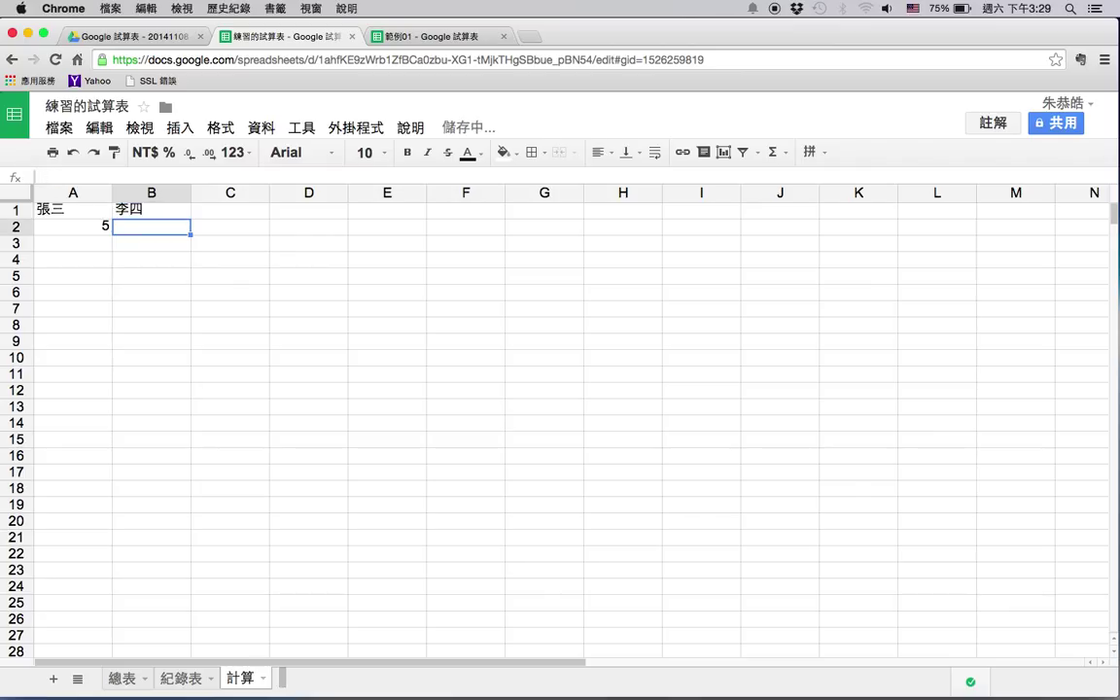
- Change the 負責人 of the first record, cell A2 on the 紀錄表 sheet, to the second person in the dropdown choices
click(183, 677)
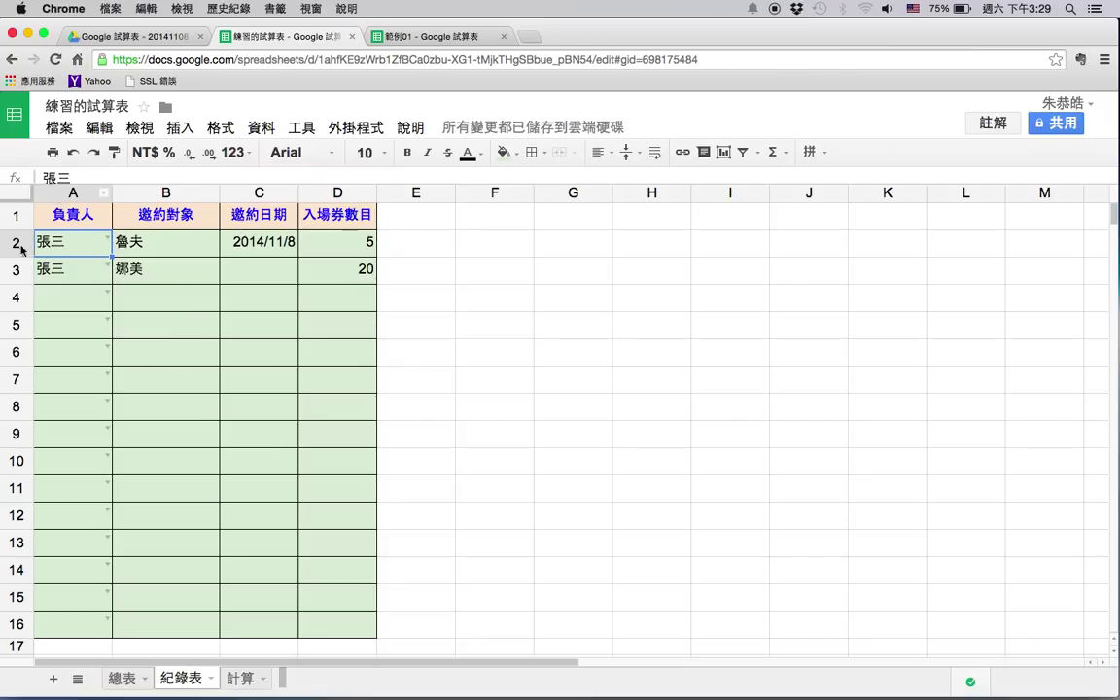
click(104, 242)
click(81, 289)
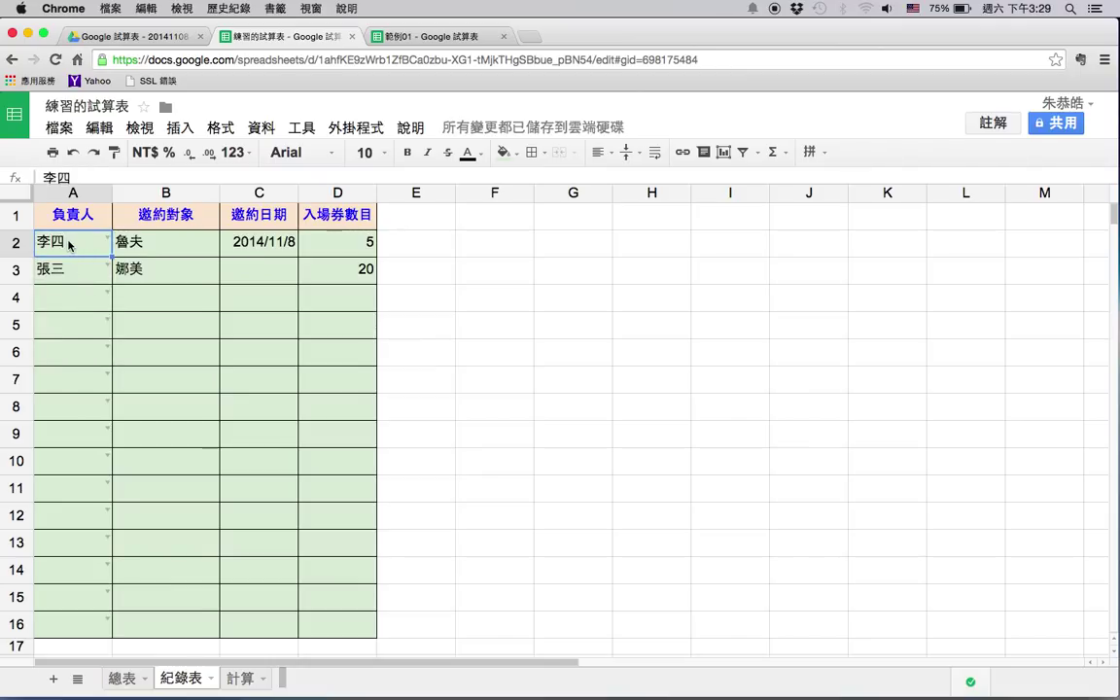
click(353, 248)
- Enter 5 in cell B2 and 0 in cell A2 of the 計算 sheet
click(237, 678)
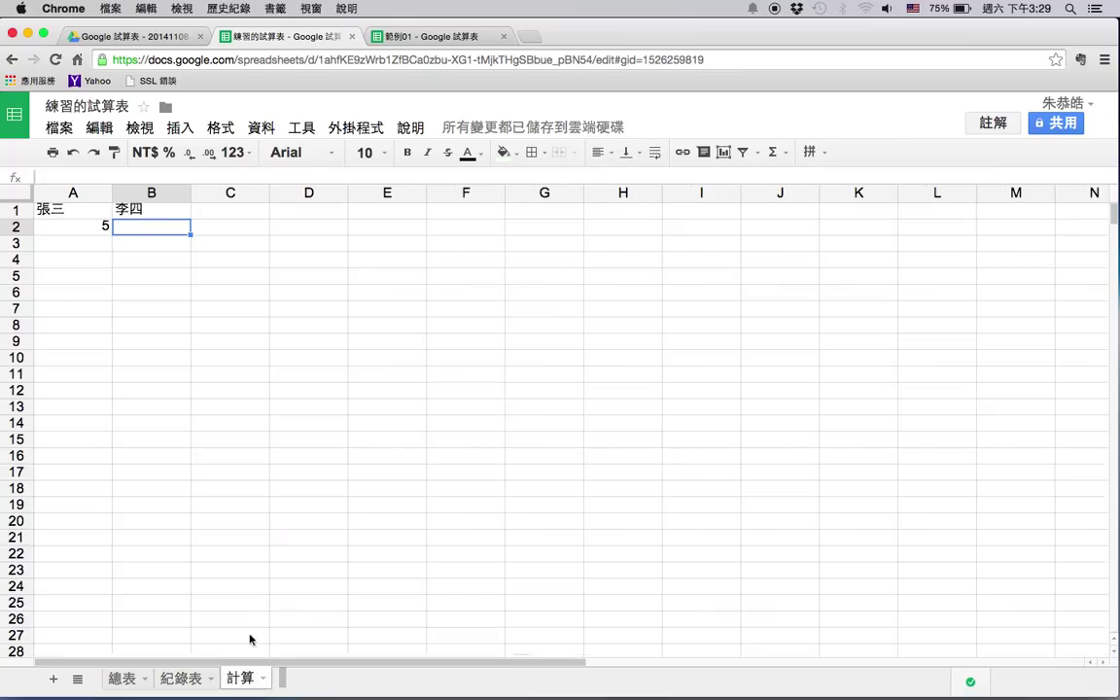
text(5)
key(Return)
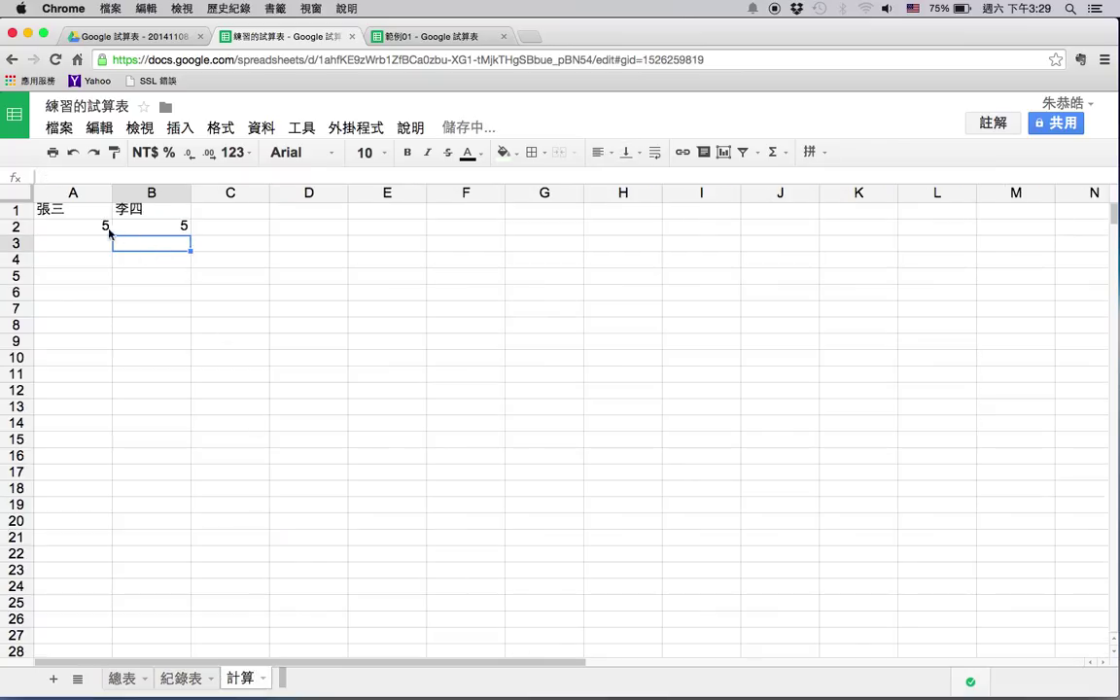
key(Up)
key(Left)
text(0)
key(Return)
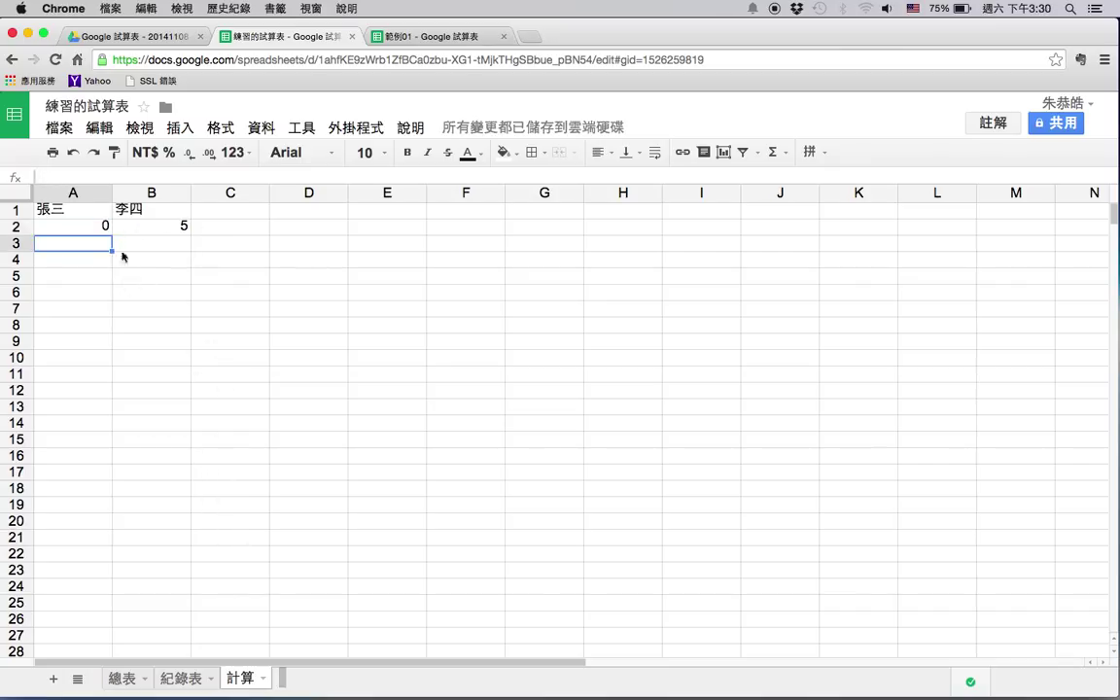
- Replace the name in cell A1 of the 計算 sheet with the reference formula ='總表'!B1
click(74, 210)
click(170, 214)
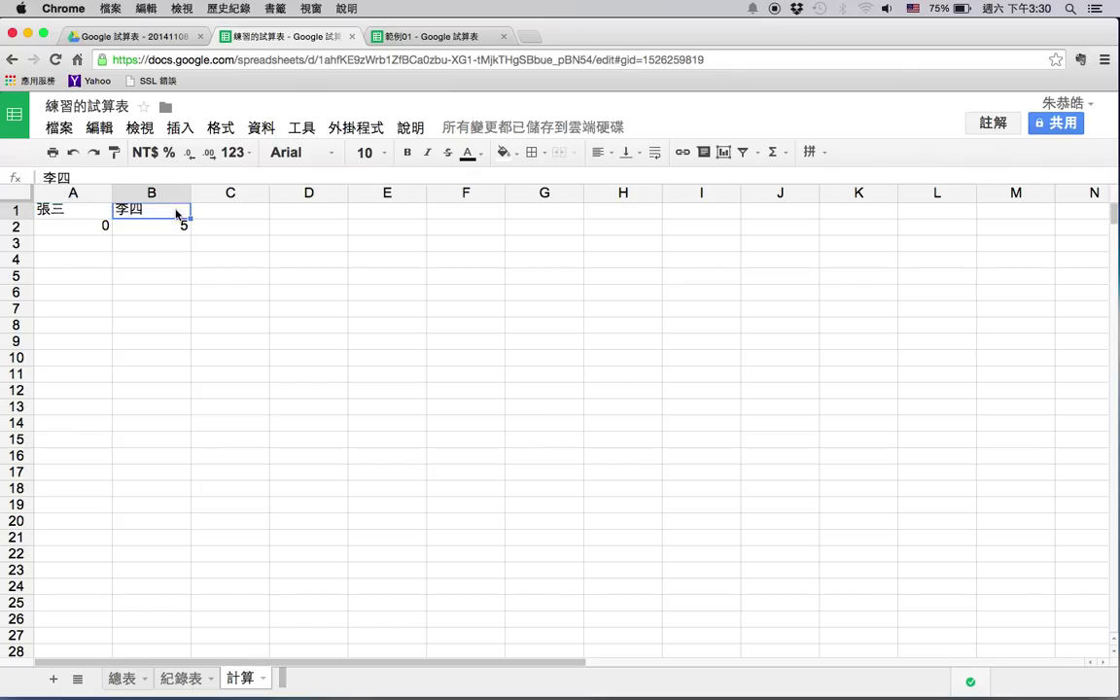
click(122, 678)
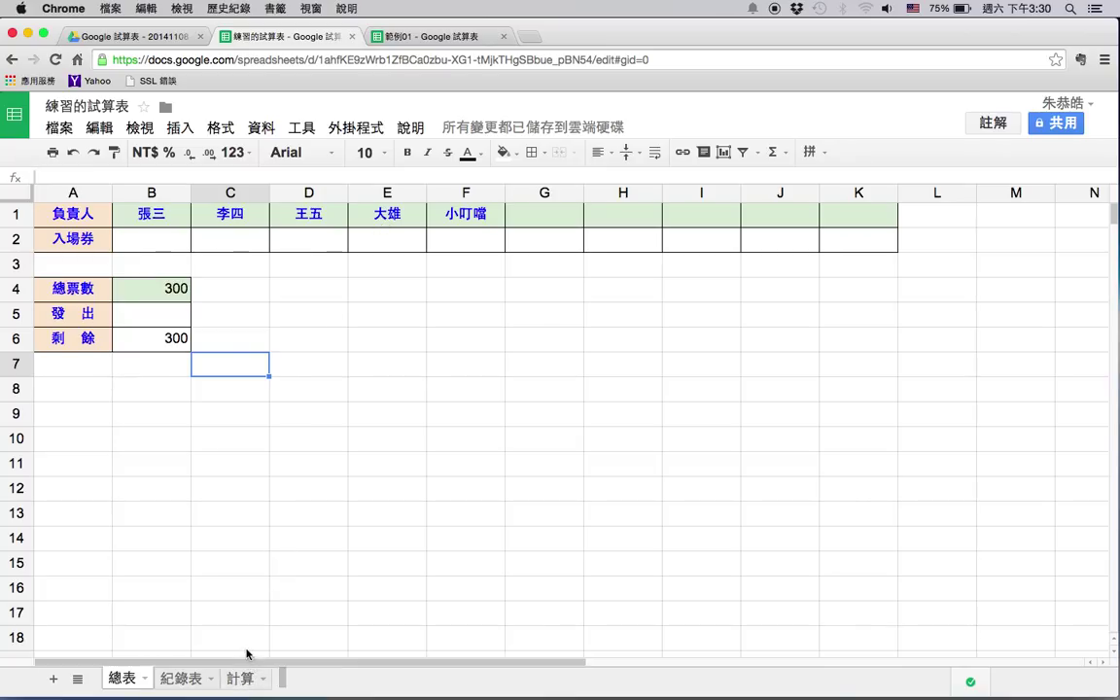
click(246, 684)
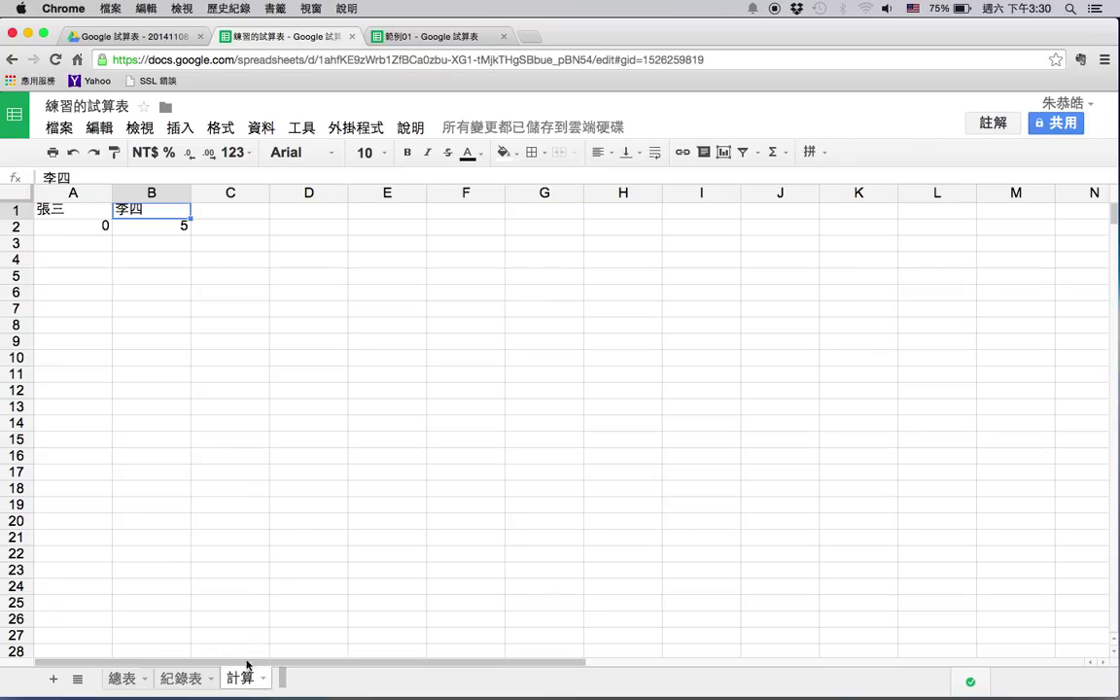
click(67, 216)
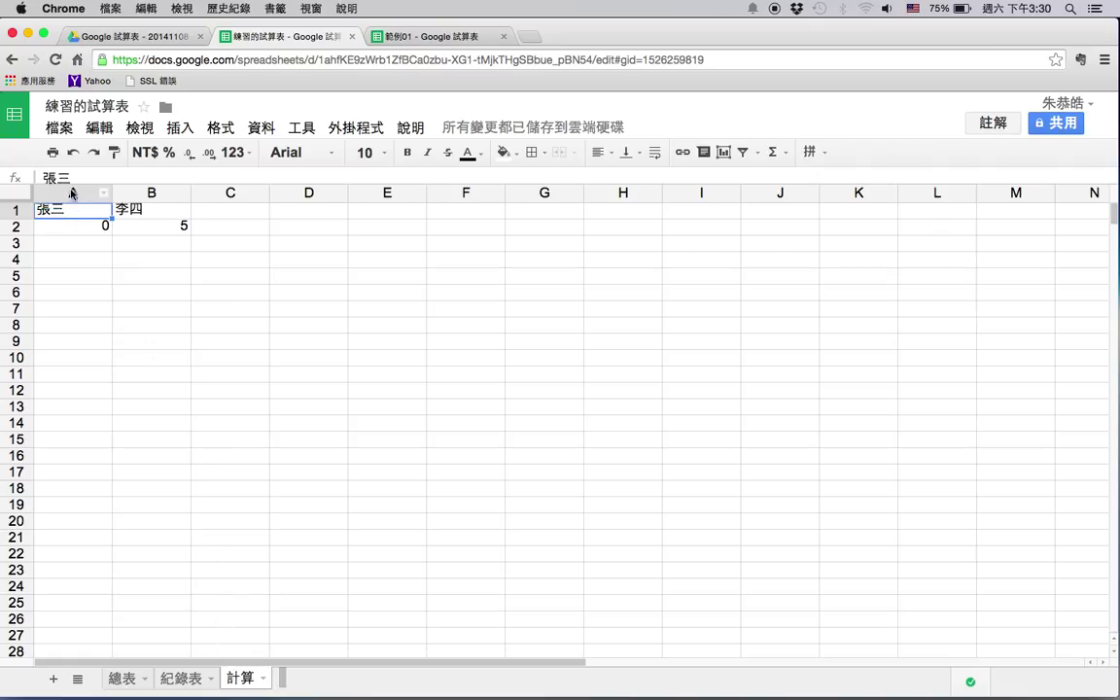
text(=)
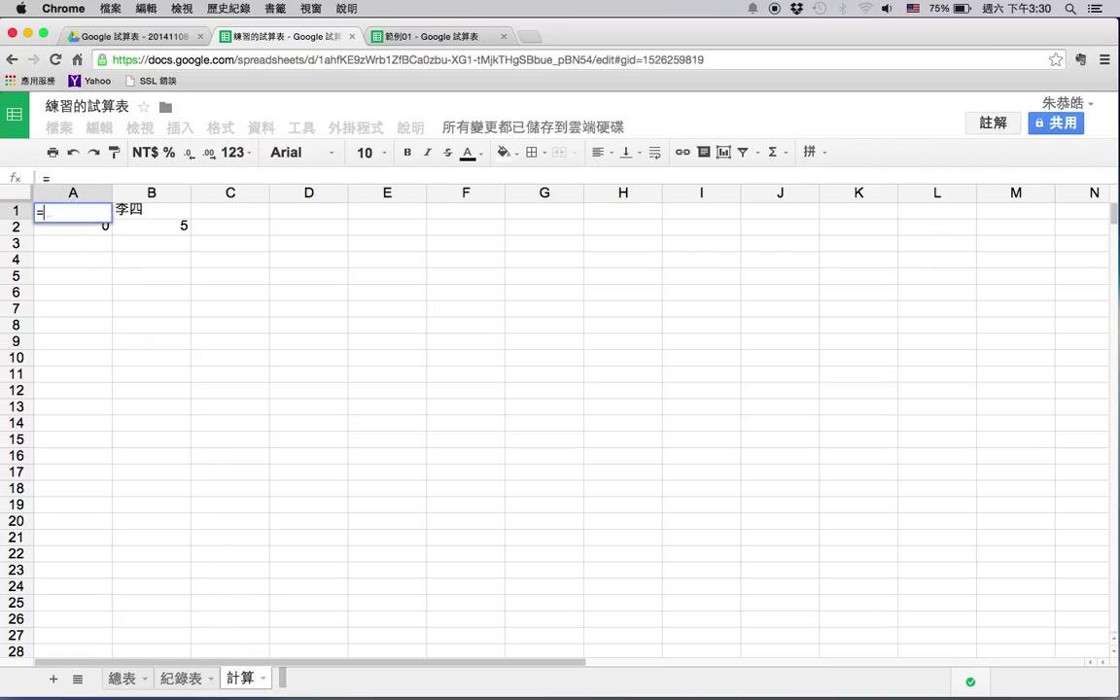
click(120, 679)
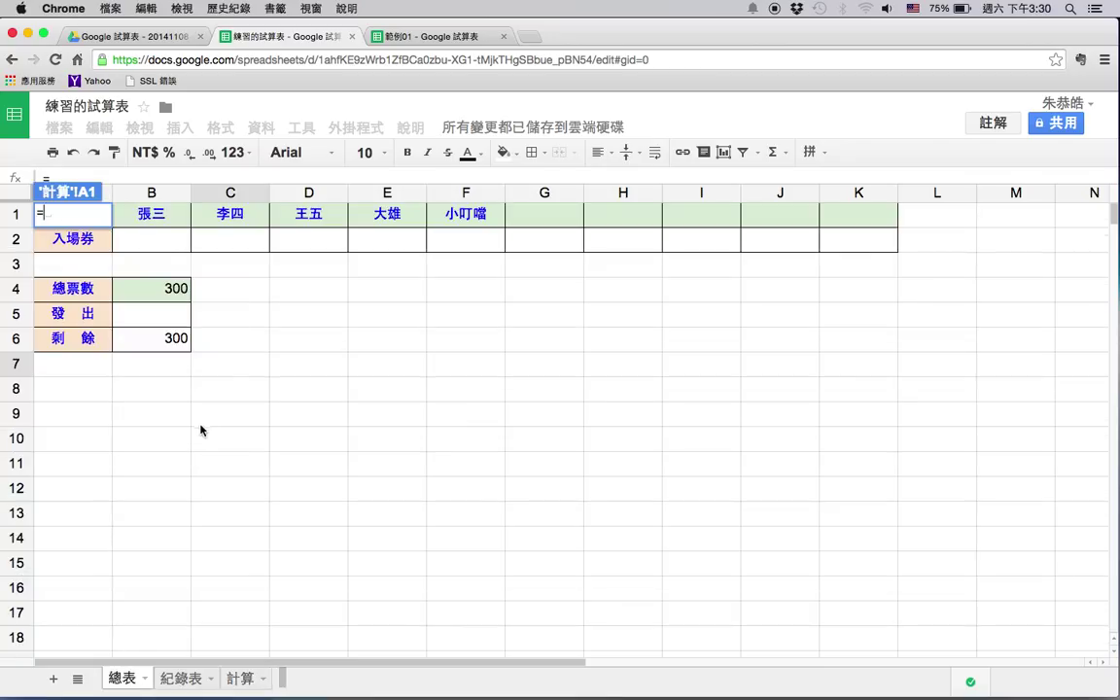
click(161, 219)
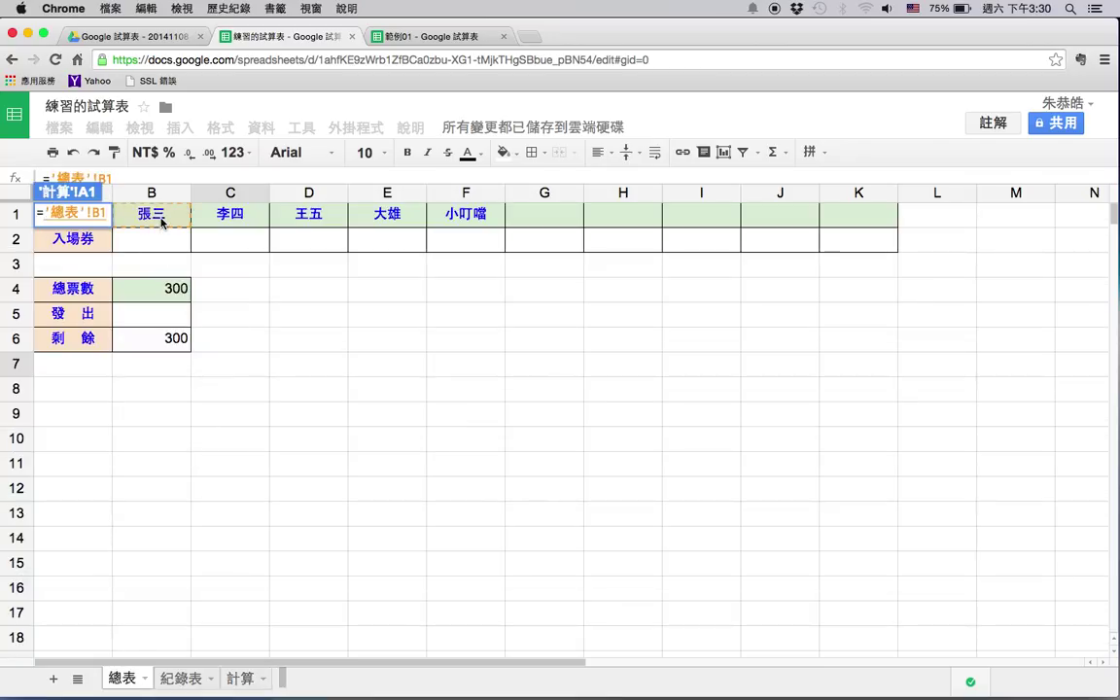
key(Return)
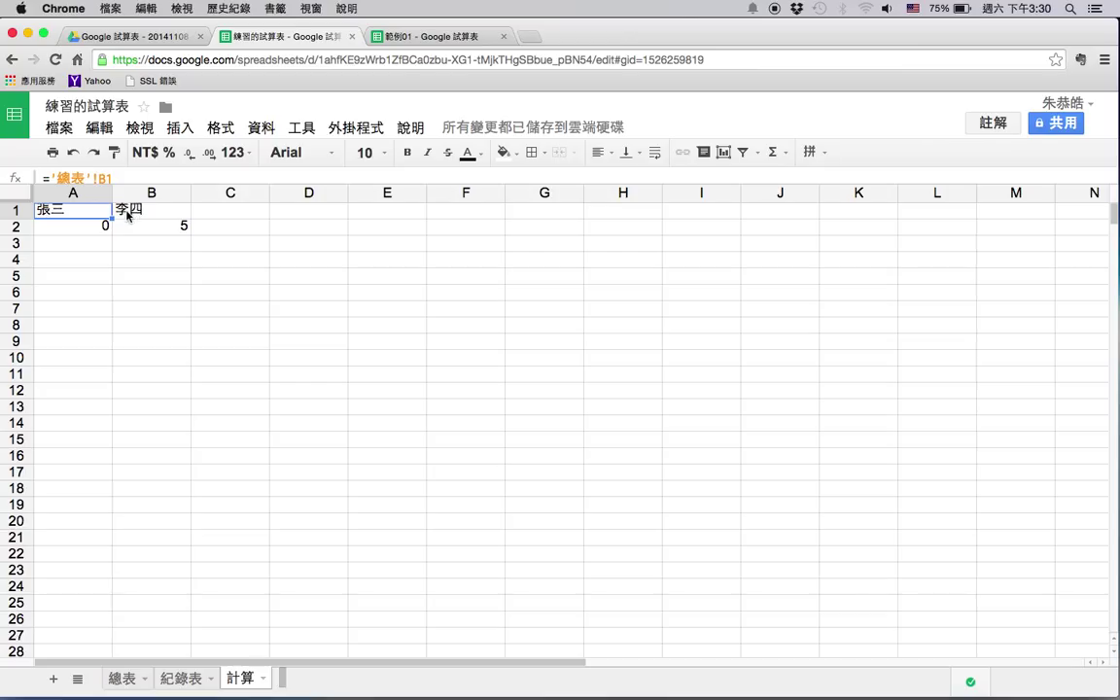
- Fill the reference formula from A1 across row 1 of the 計算 sheet through J1
drag(113, 218, 671, 225)
click(629, 260)
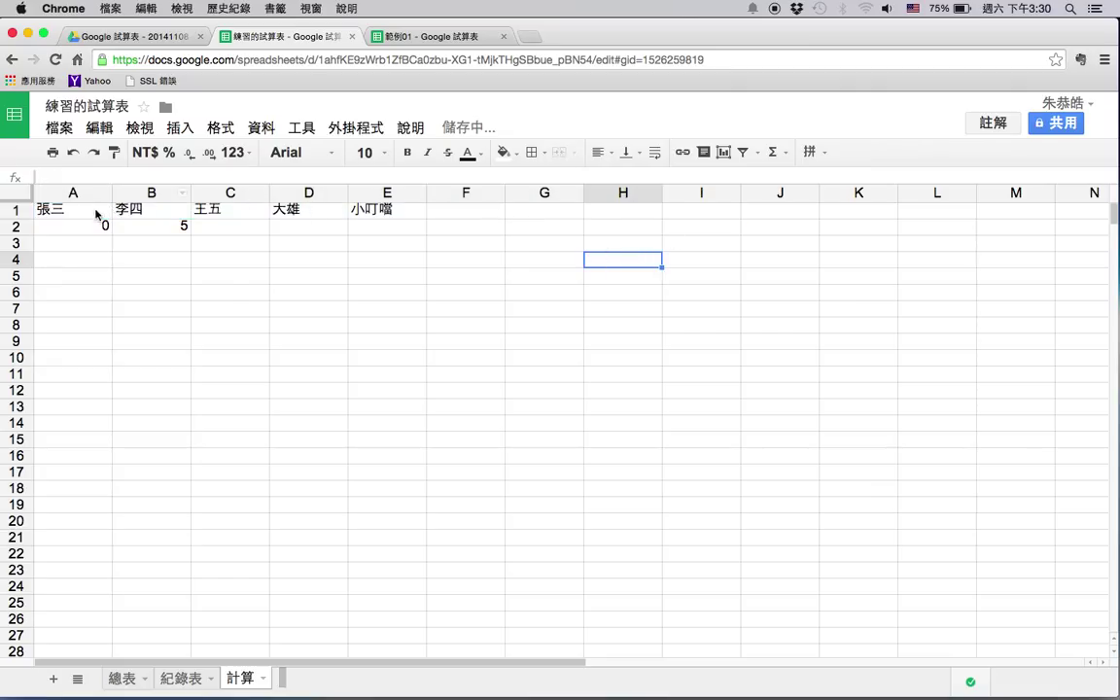
click(223, 212)
click(292, 211)
click(369, 211)
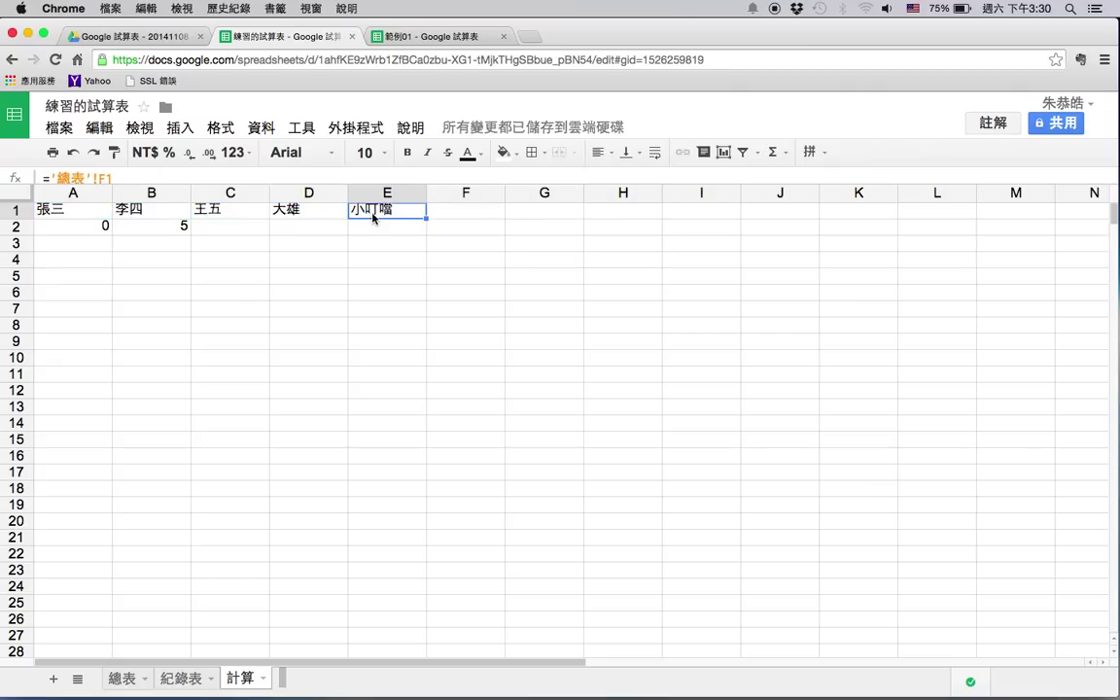
drag(426, 218, 792, 216)
click(755, 273)
click(792, 213)
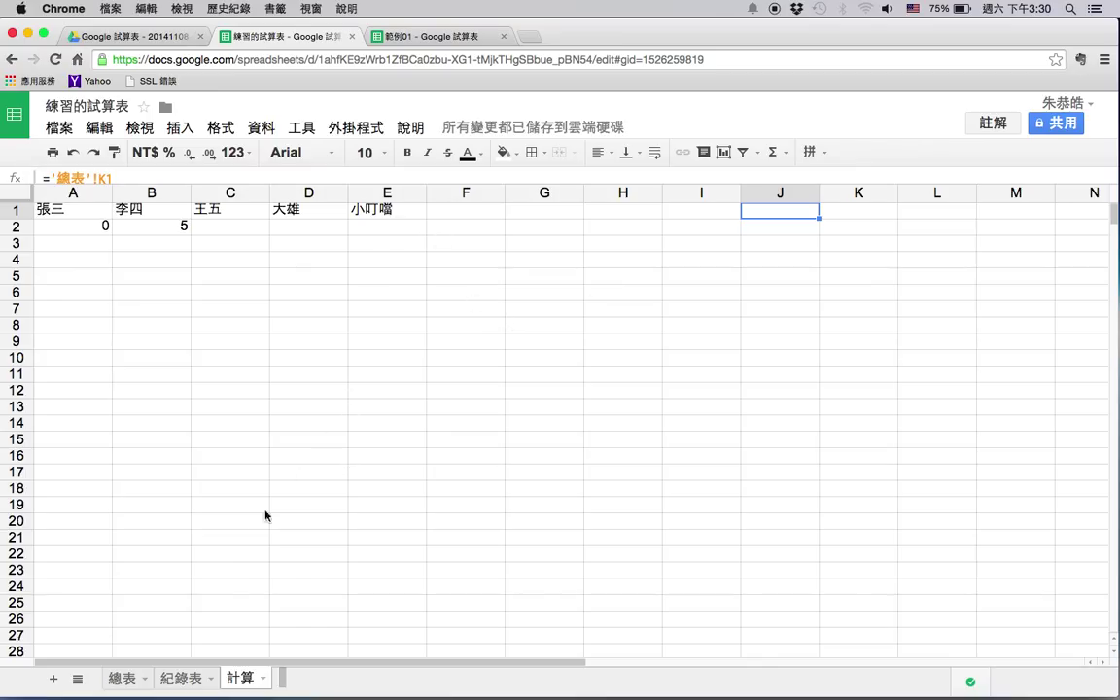
- Add a sixth responsible person's name in cell G1 of the 總表 sheet, and check row 1 of the 計算 sheet
click(121, 679)
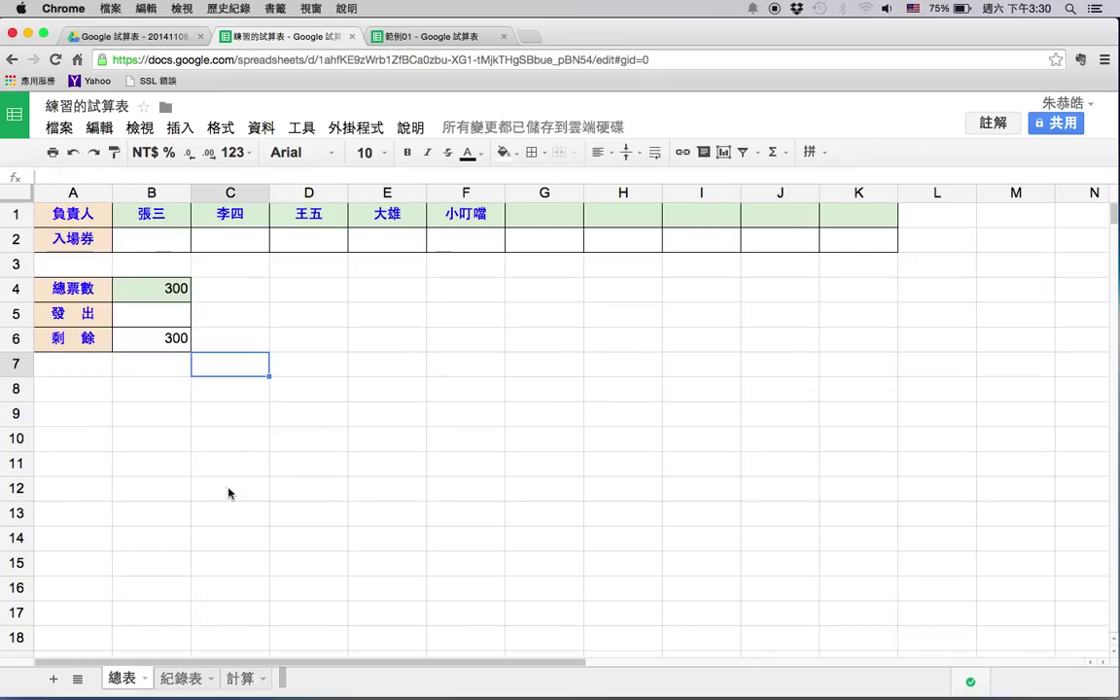
click(245, 684)
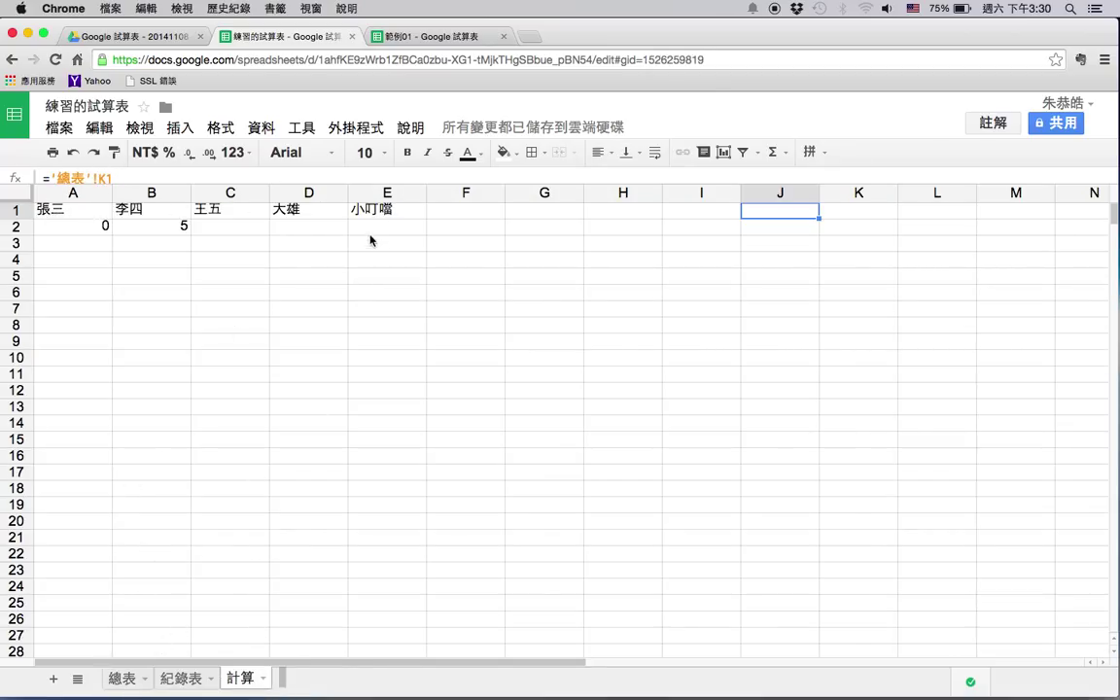
click(137, 679)
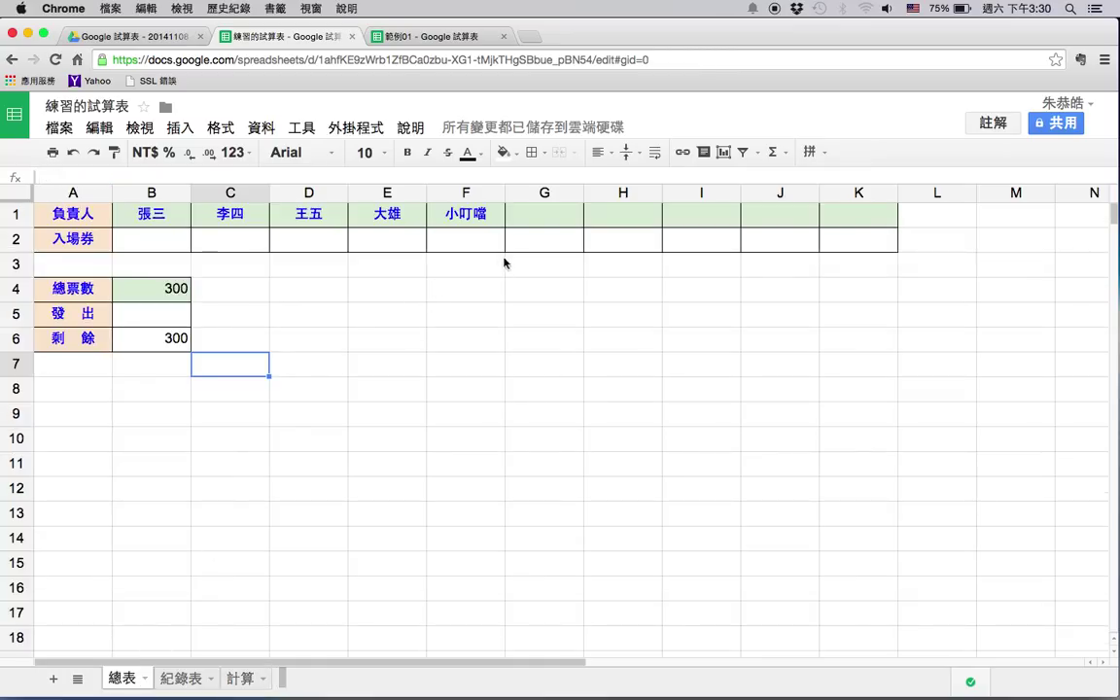
click(533, 222)
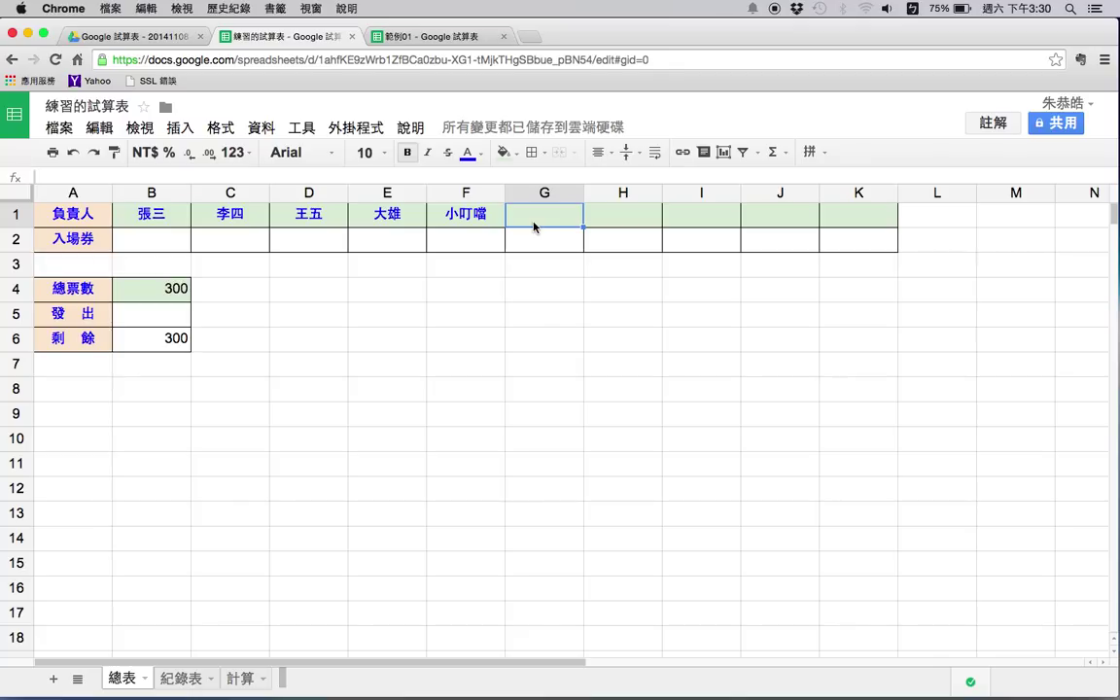
text(光頭ㄕㄣ)
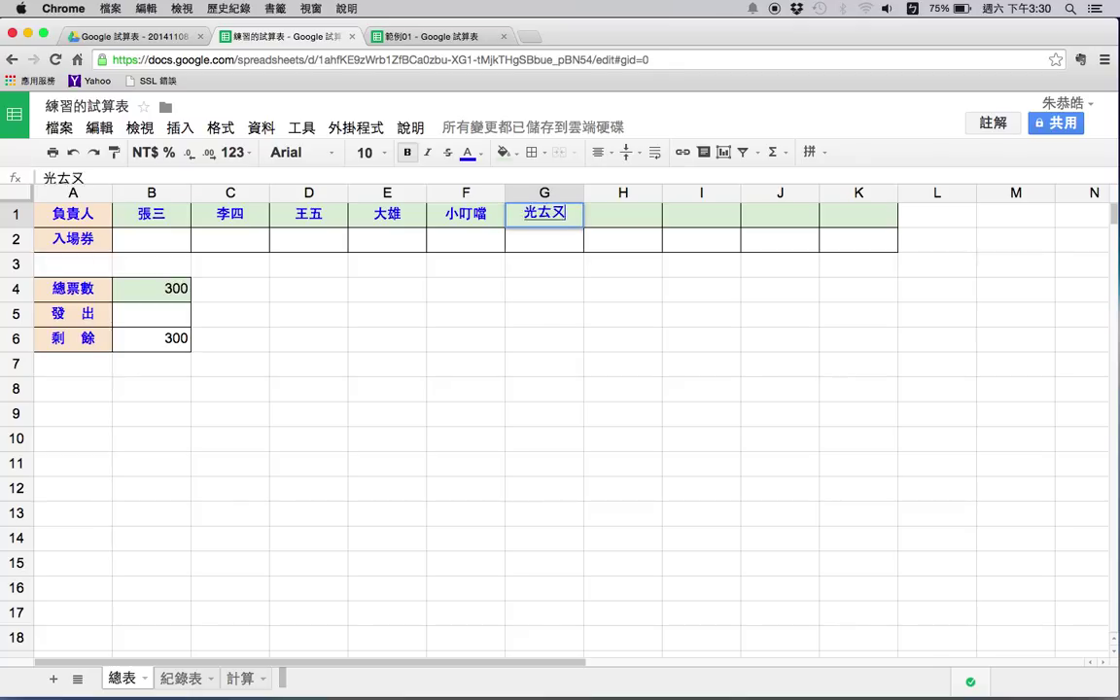
text(神探)
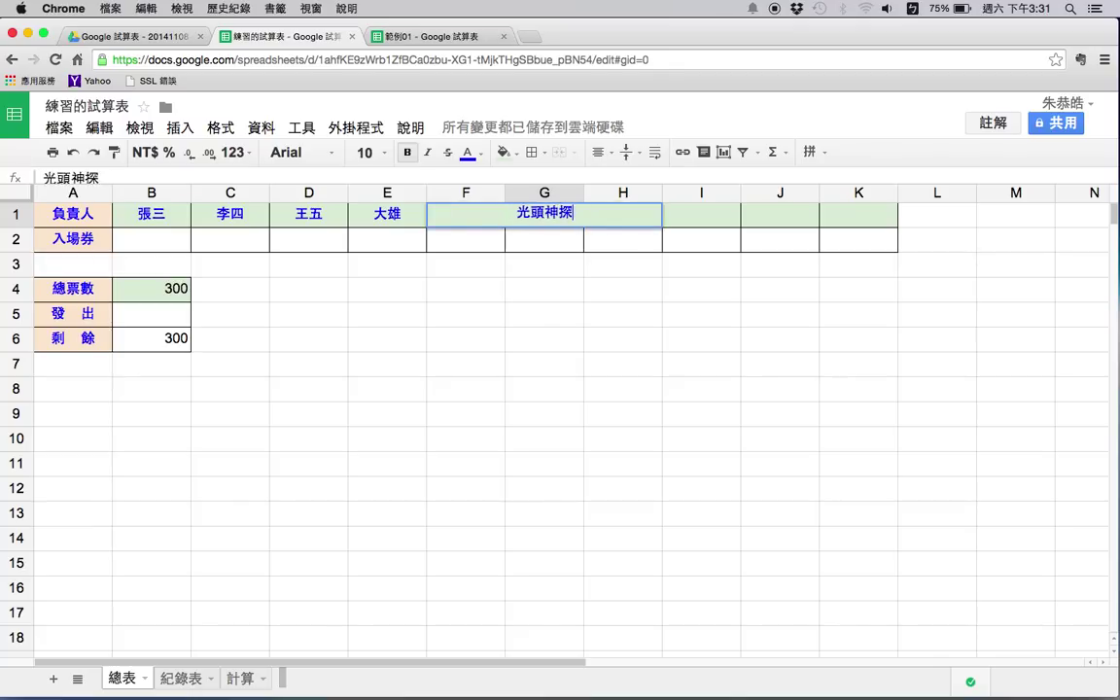
key(Return)
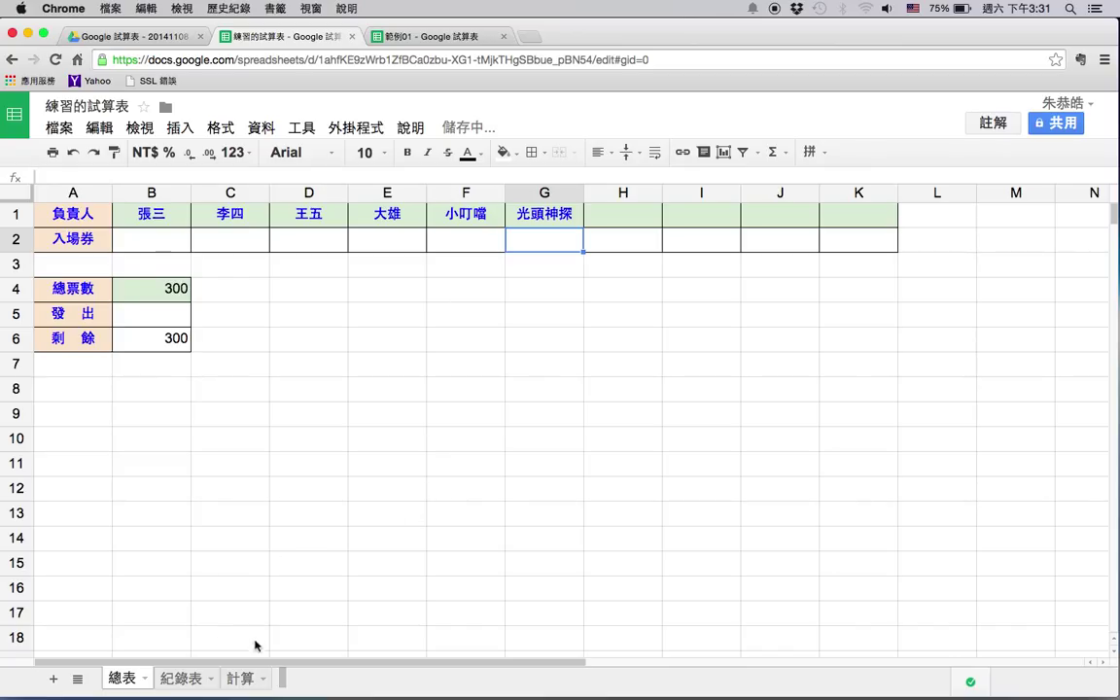
click(240, 678)
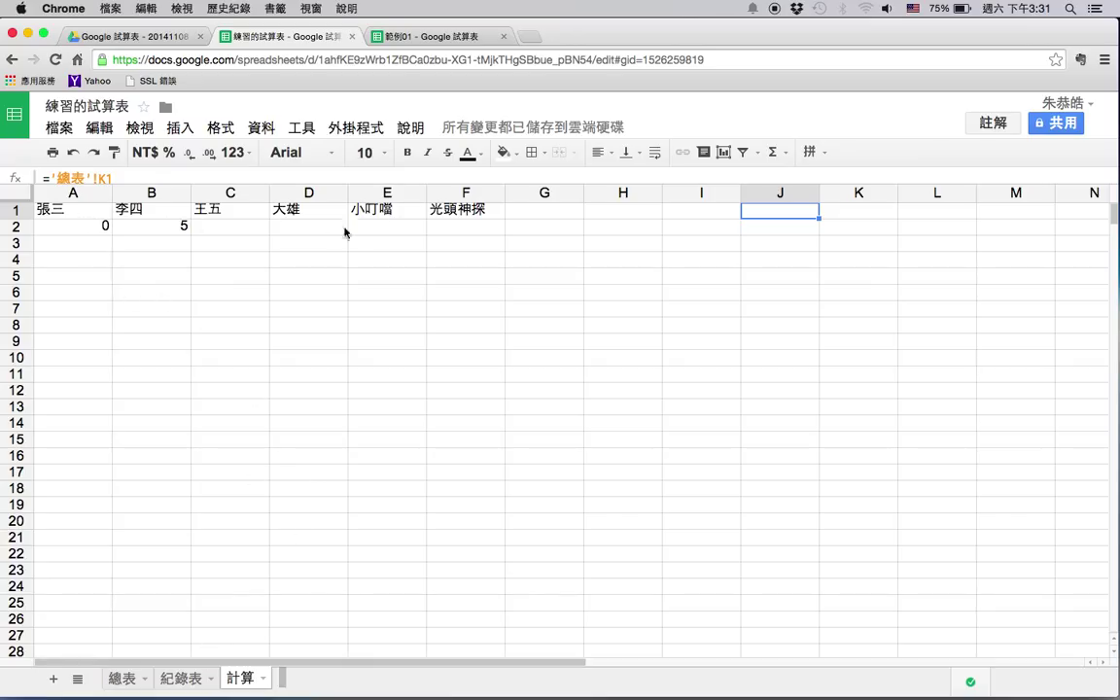
- Start an IF formula, =if(), in cell A2 of the 計算 sheet, replacing the typed number
click(120, 678)
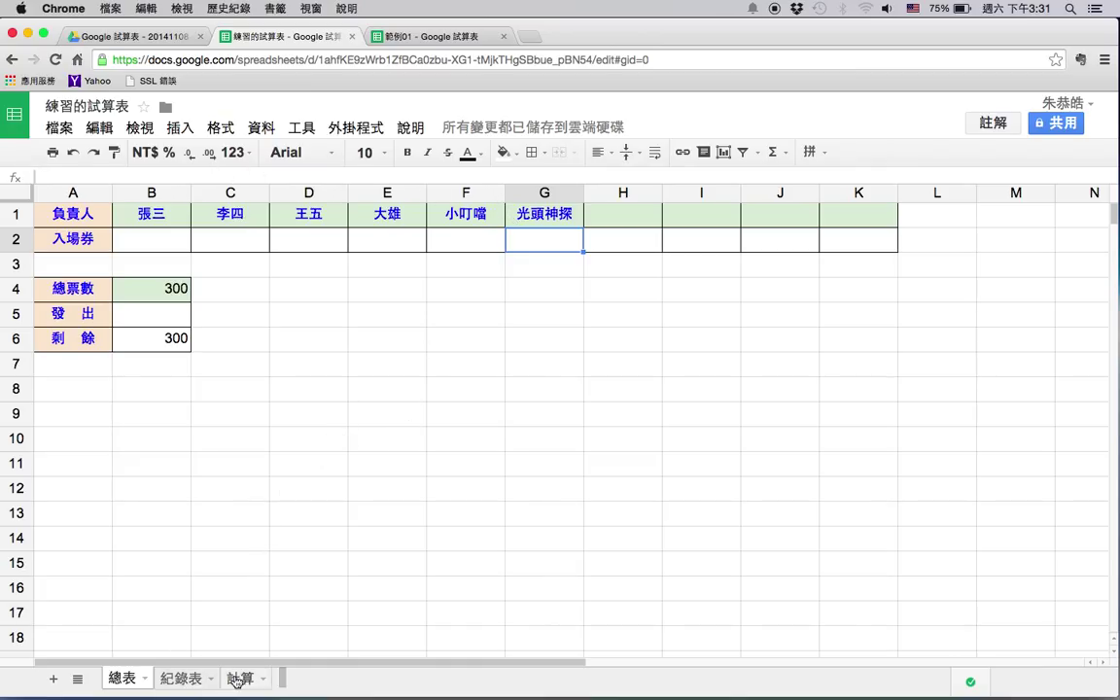
click(194, 681)
click(240, 679)
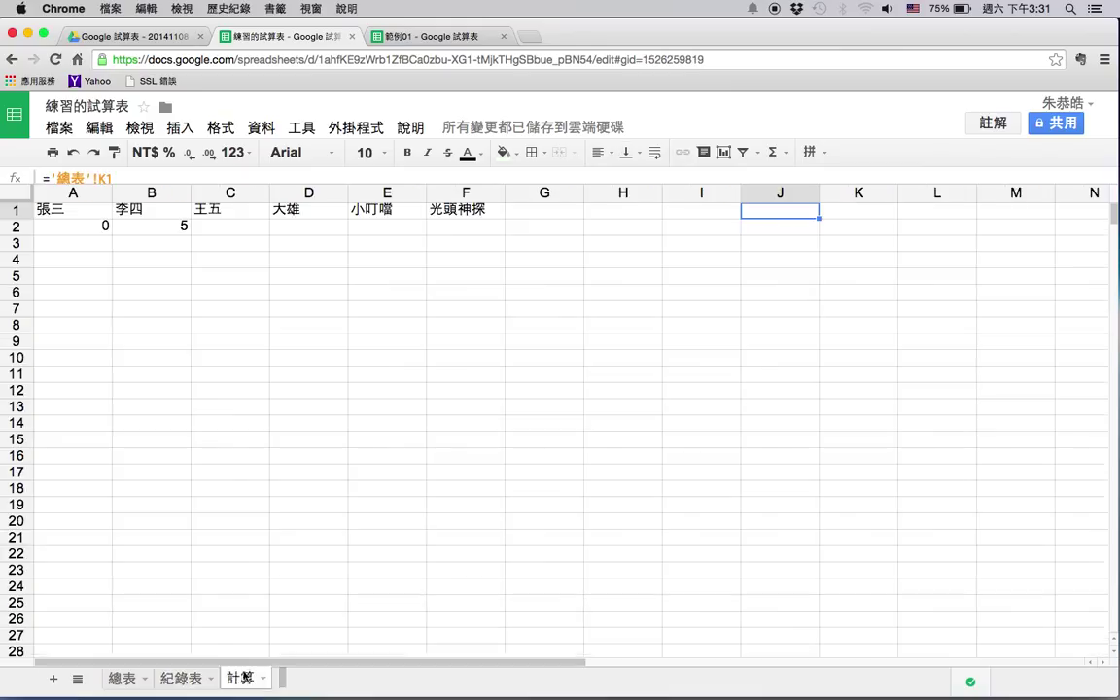
click(97, 226)
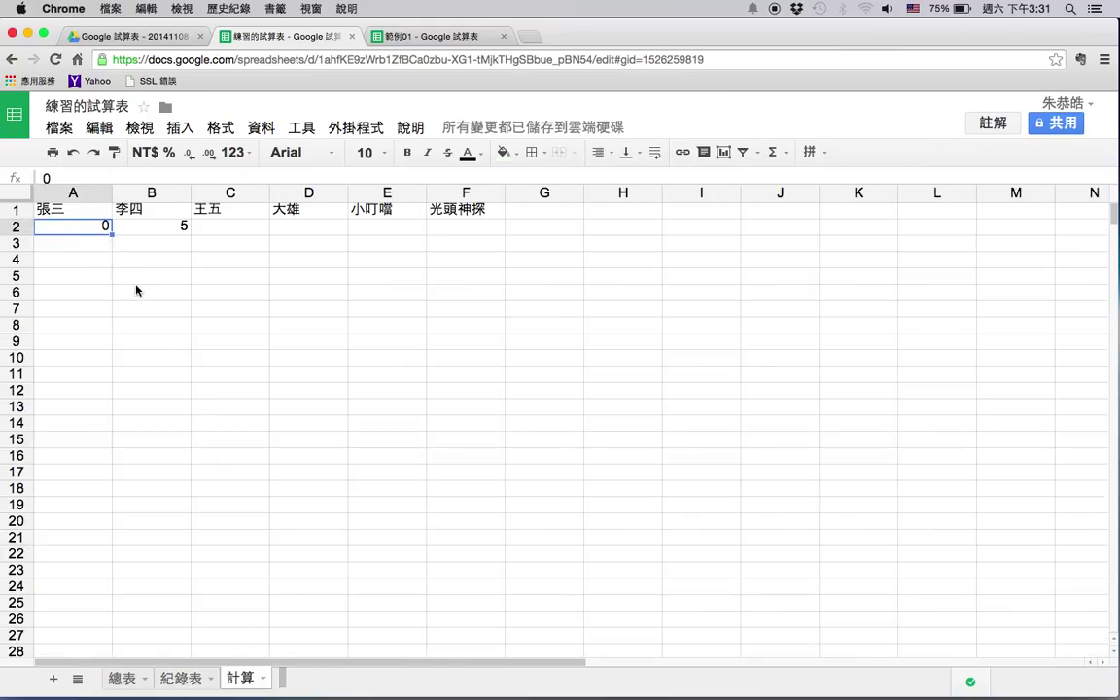
text(=)
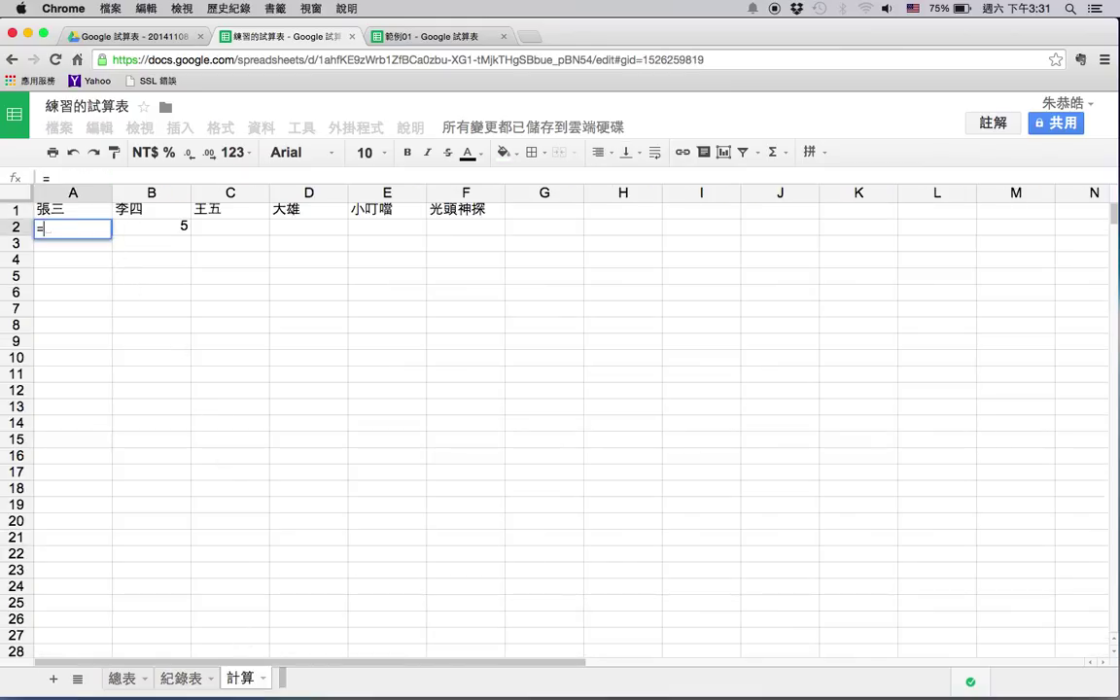
text(if()
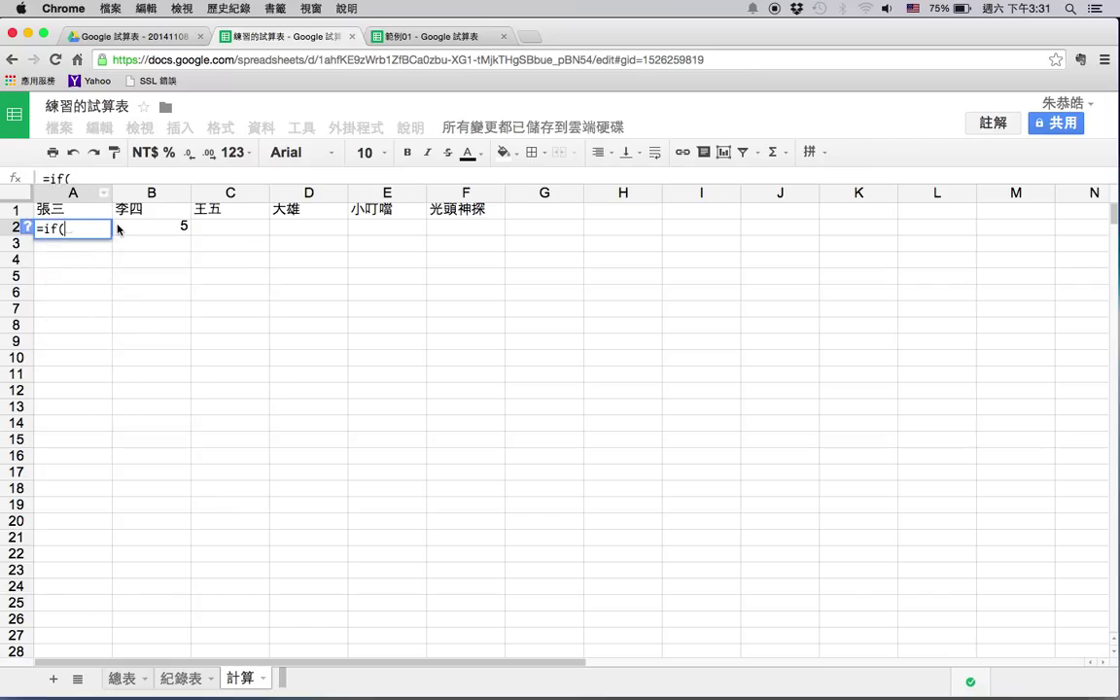
text())
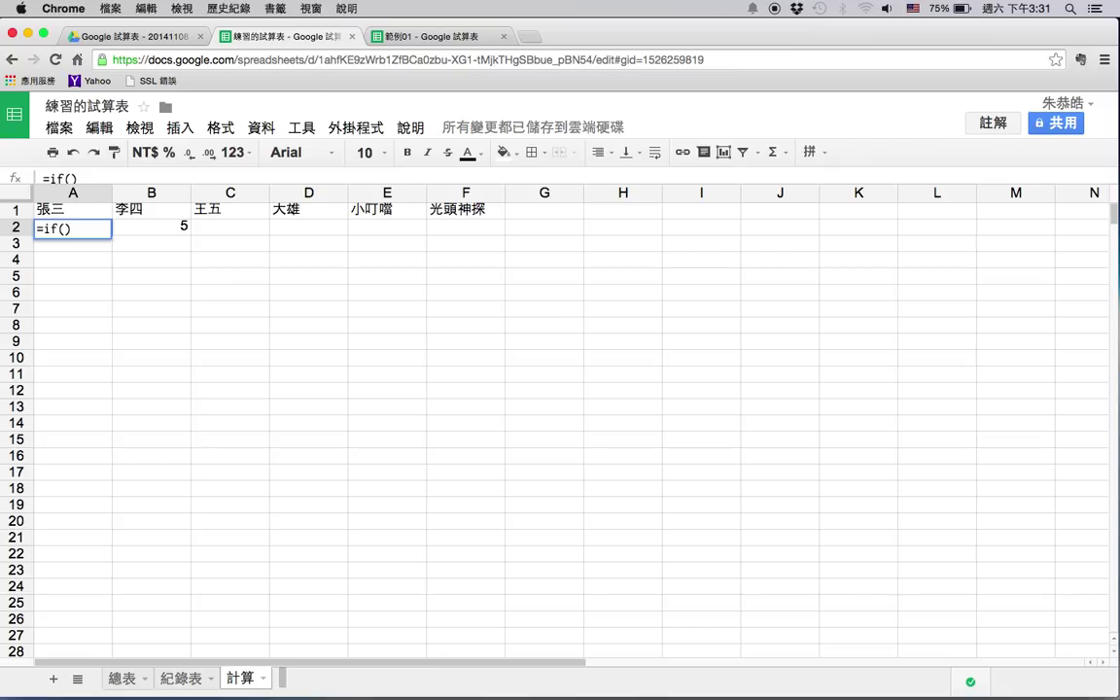
- Make the IF condition in A2 of the 計算 sheet test whether '紀錄表'!A2 equals the first responsible person's name in quotes
click(73, 177)
click(183, 677)
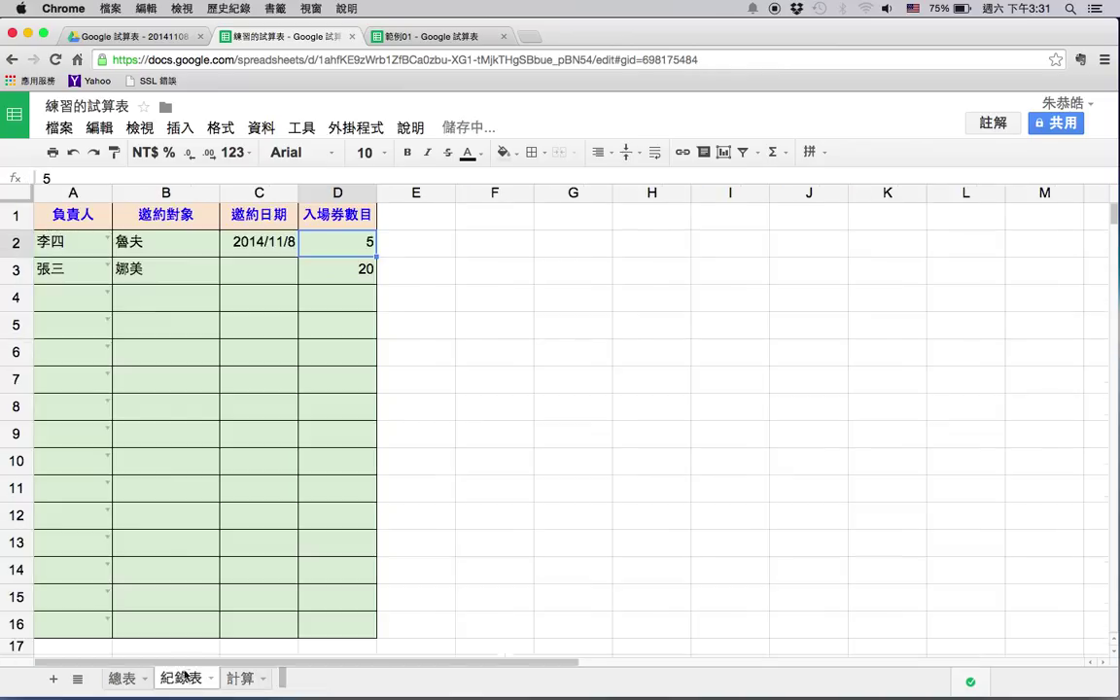
click(70, 247)
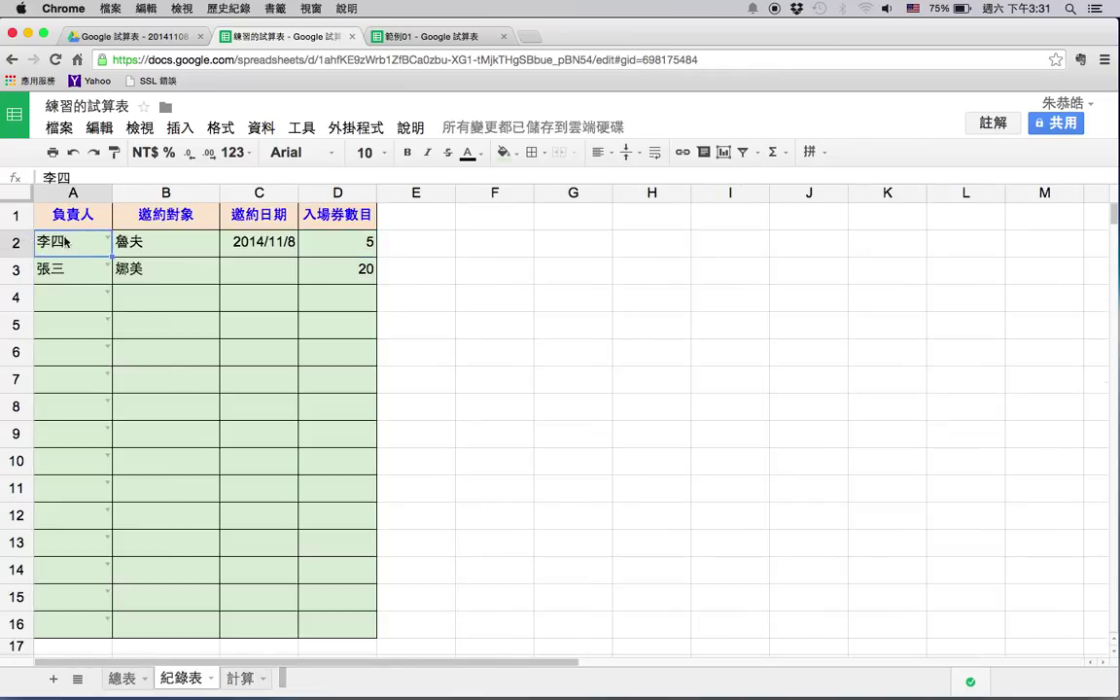
click(236, 677)
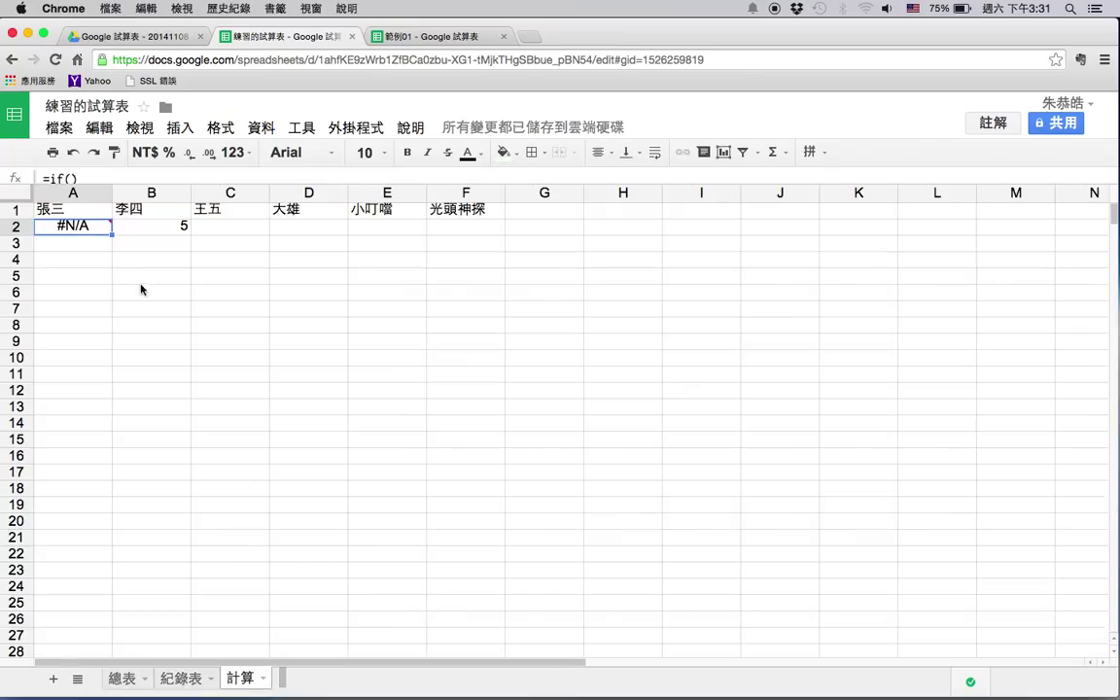
click(70, 178)
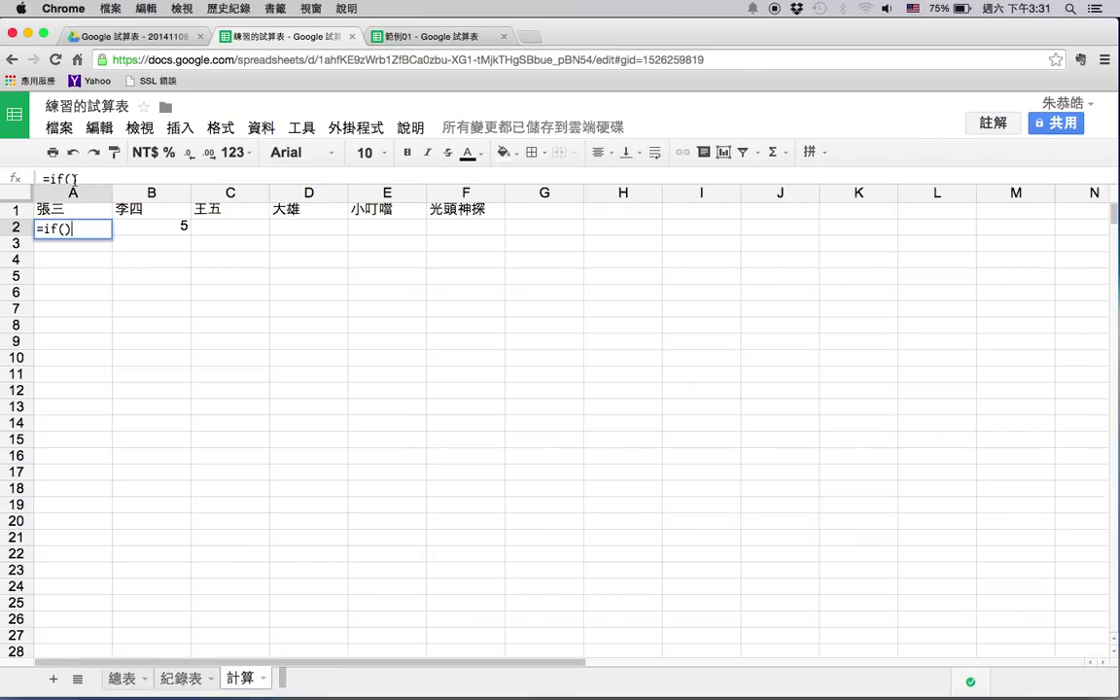
key(BackSpace)
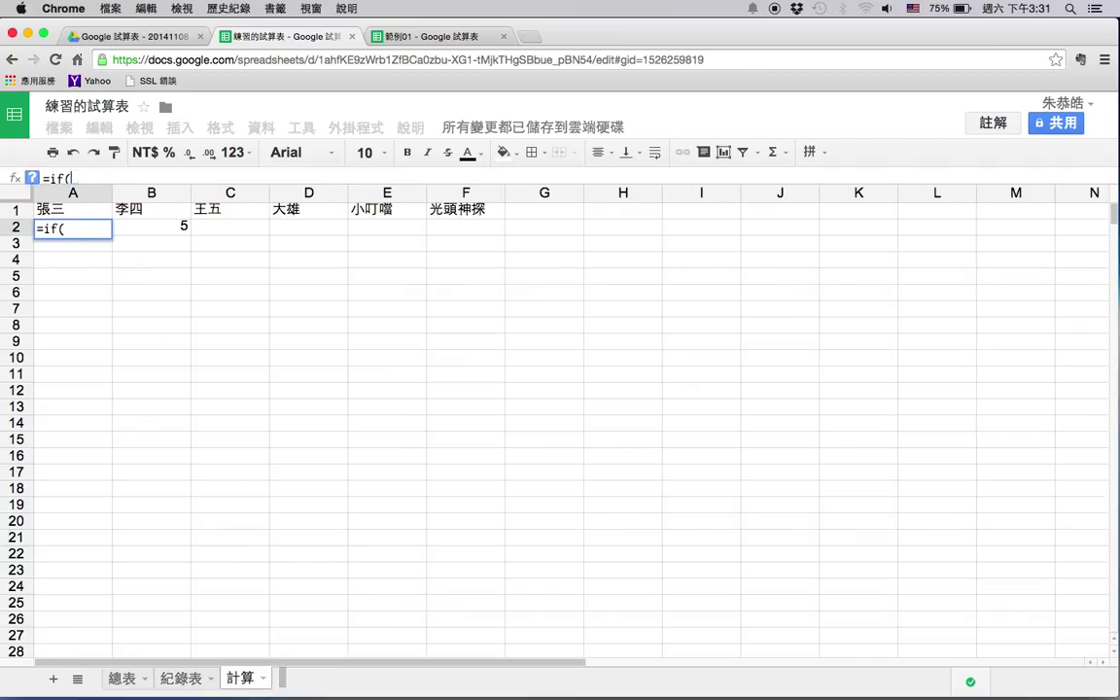
click(178, 678)
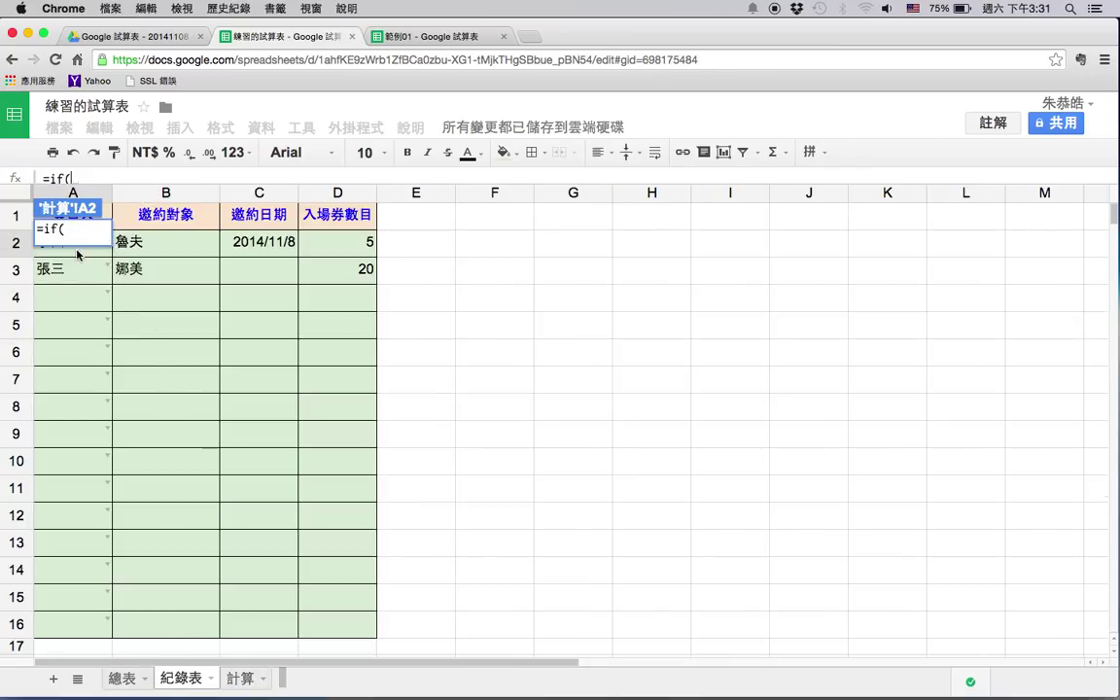
click(77, 251)
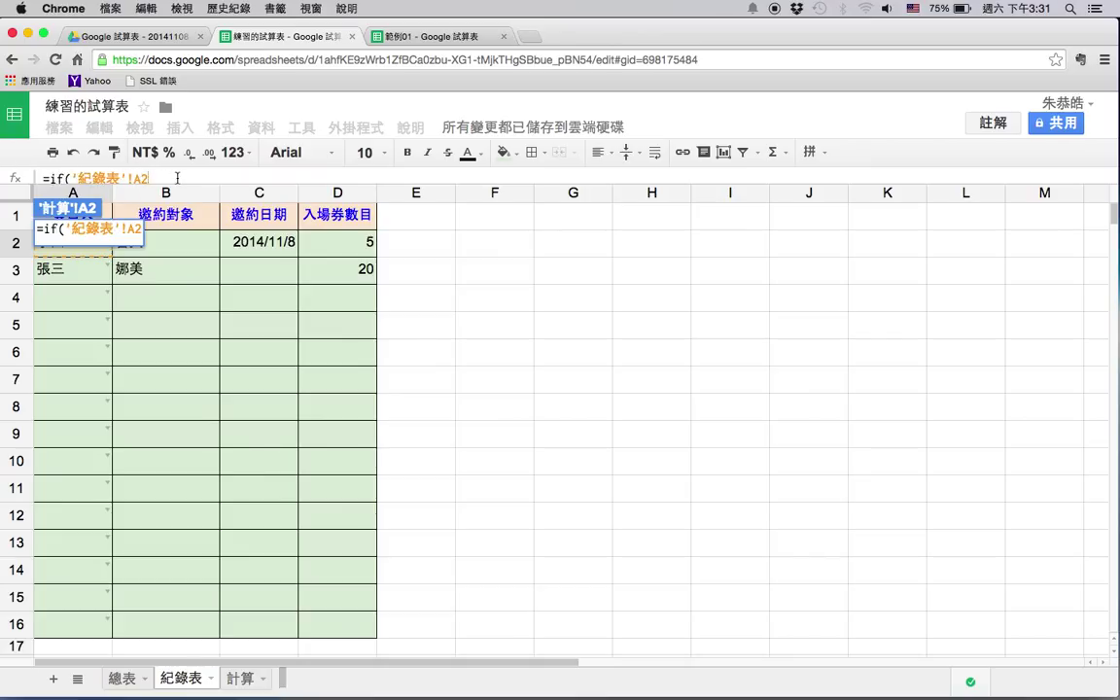
text(=")
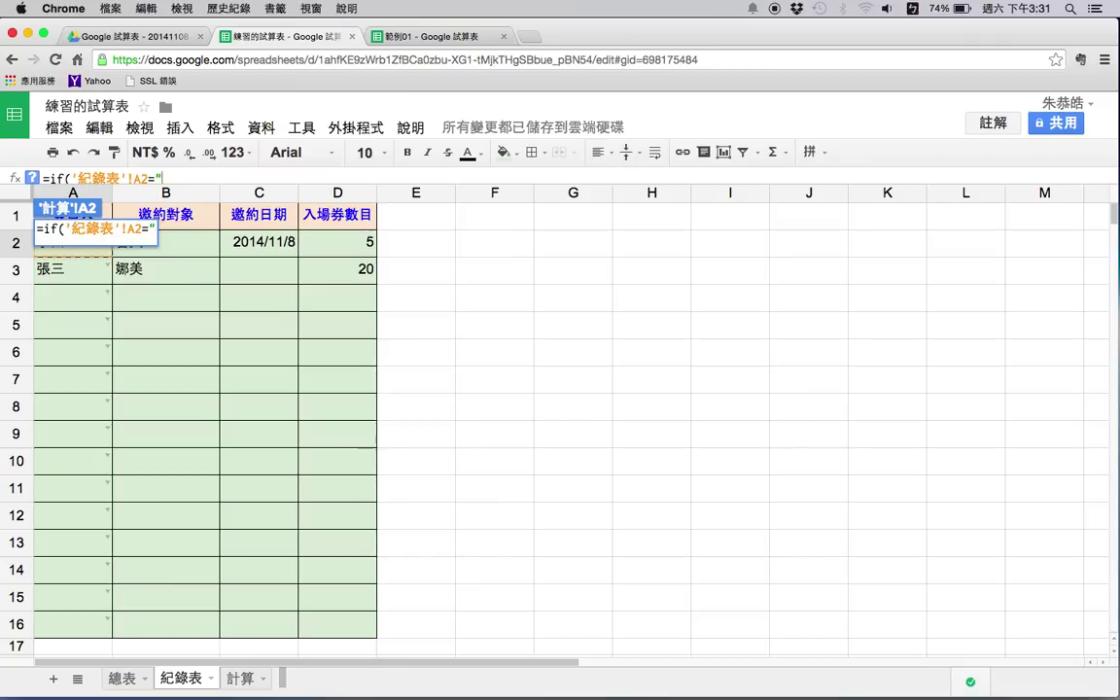
text(張ㄙ)
text(三)
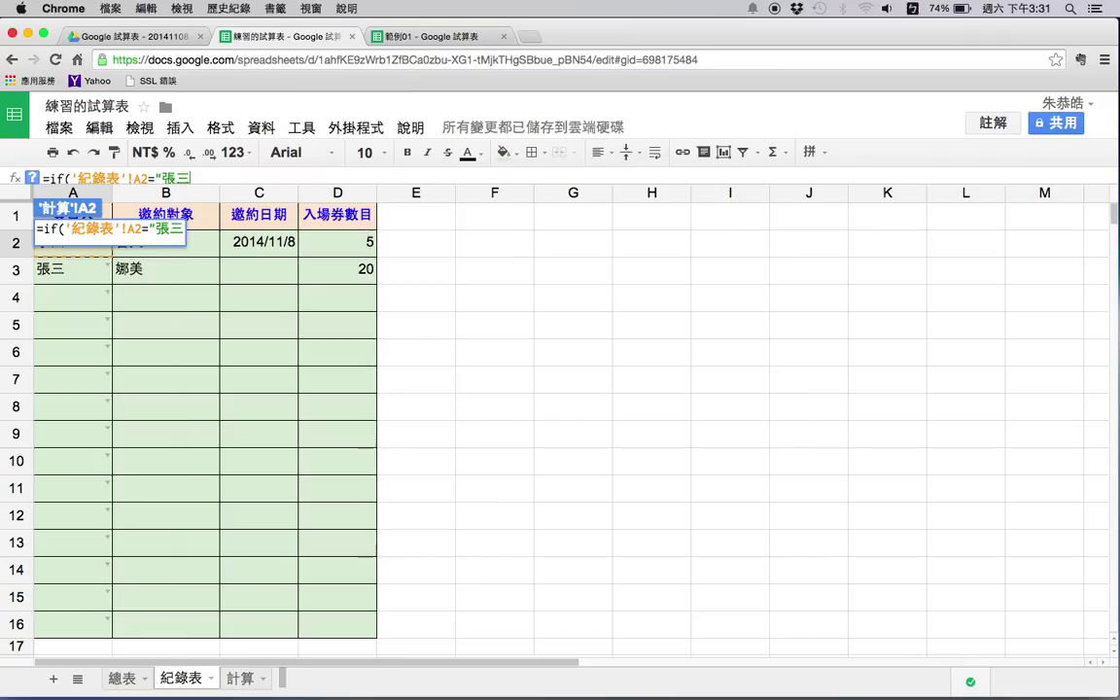
key(ctrl+space)
text(",)
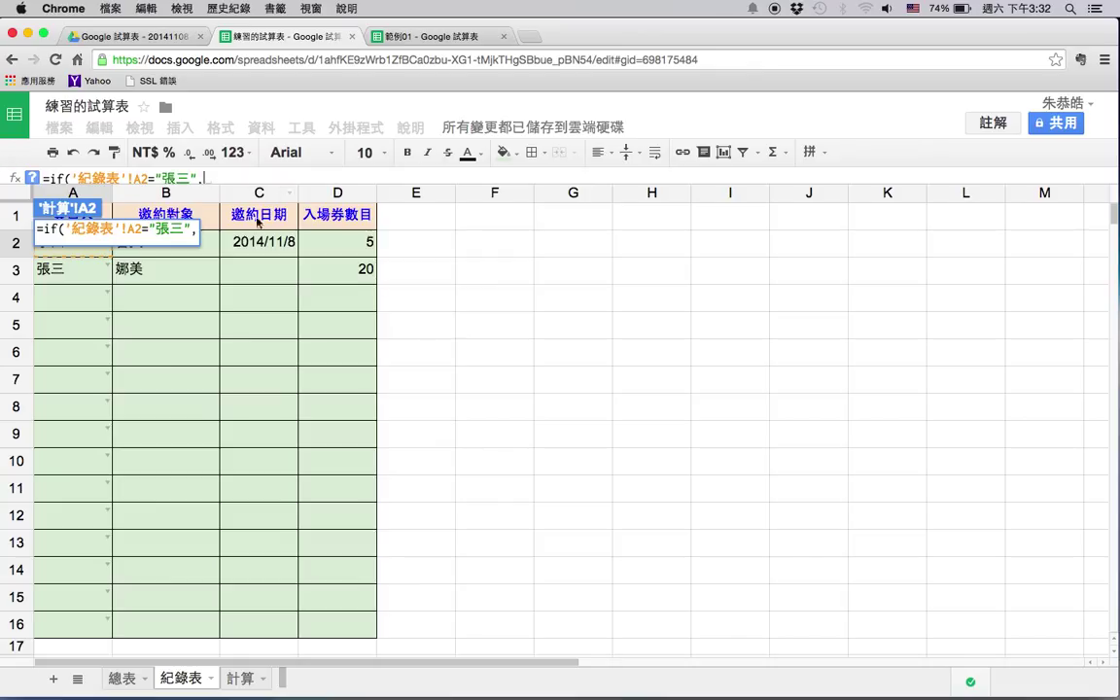
- Complete the IF formula in A2 with '紀錄表'!D2 as the true value and 0 as the false value
click(355, 243)
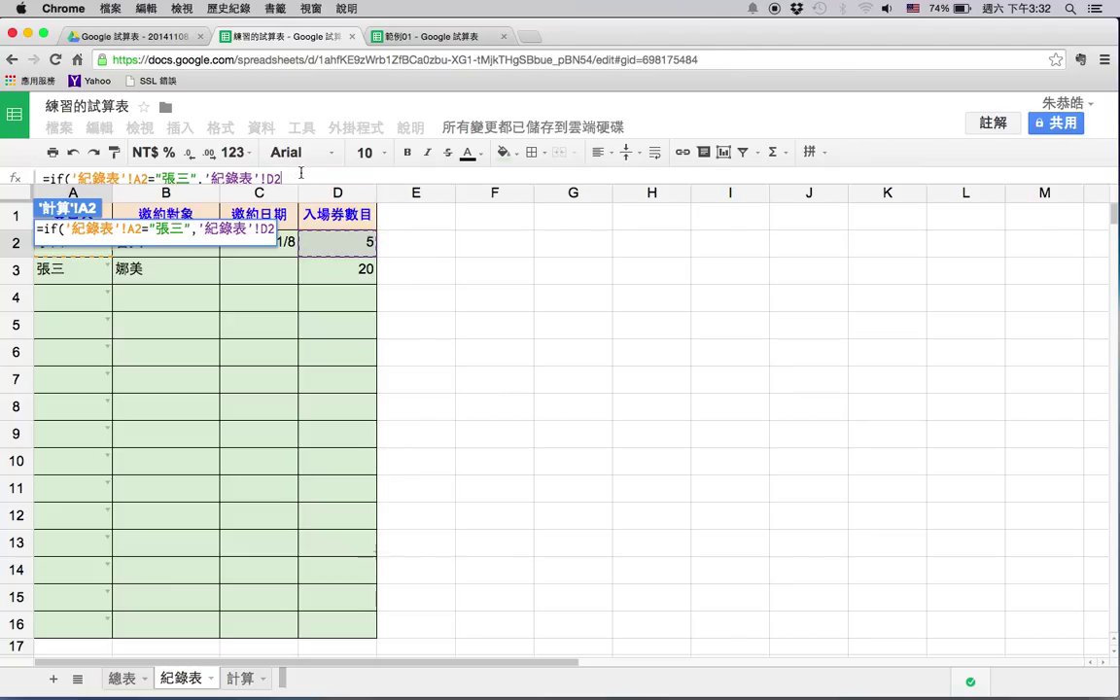
text(,0)
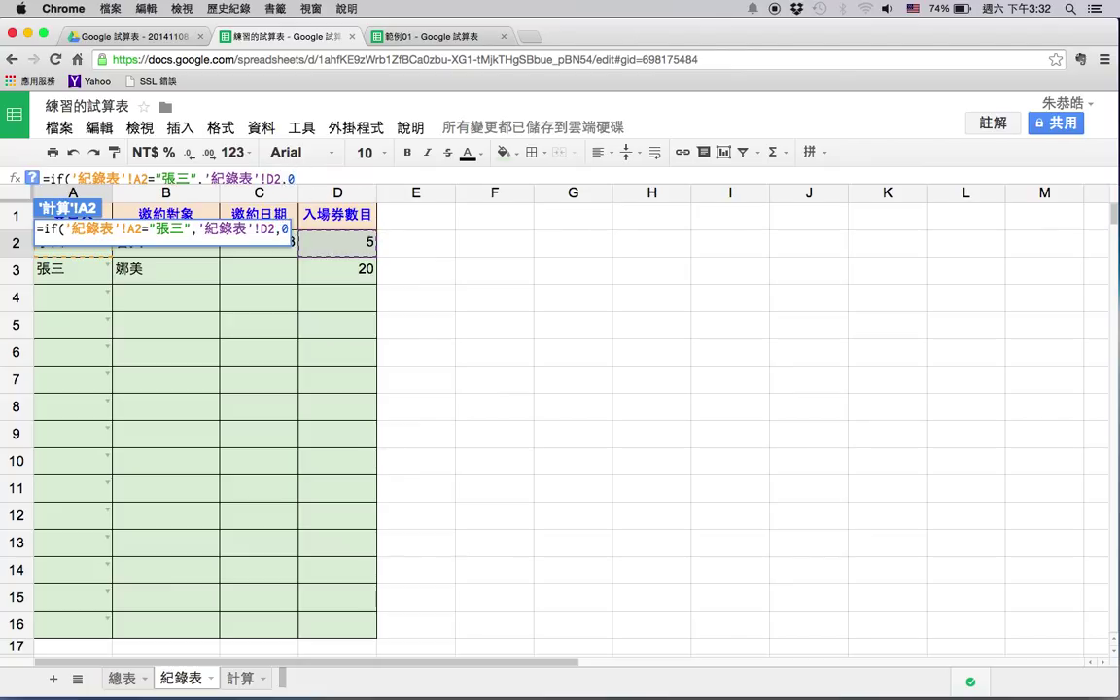
text())
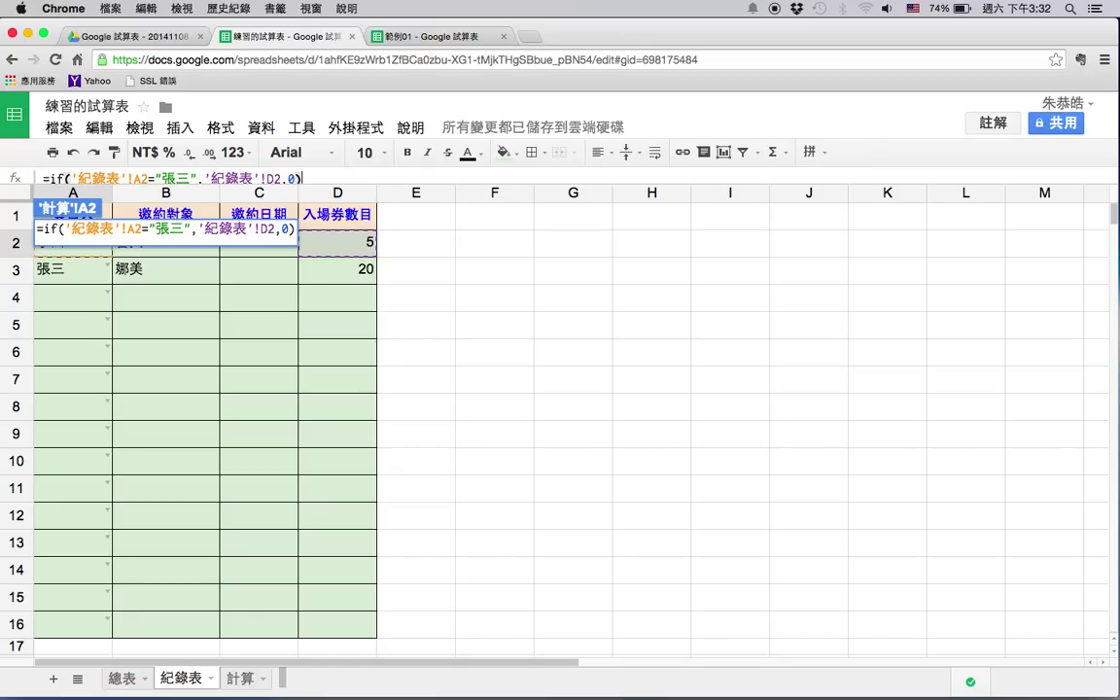
key(Return)
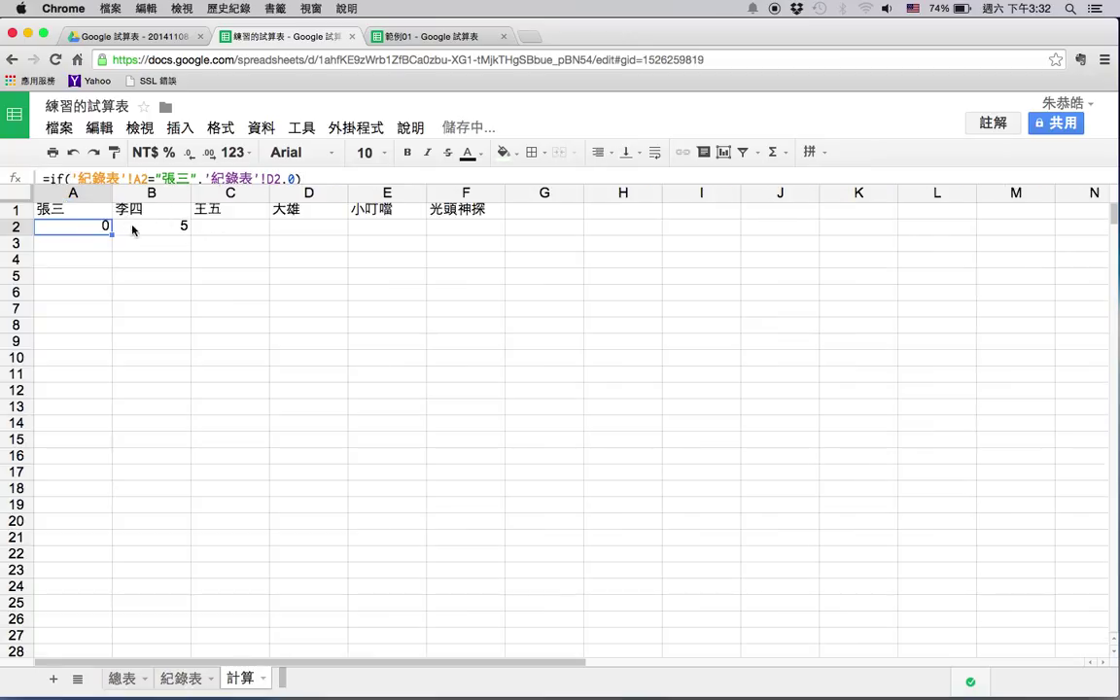
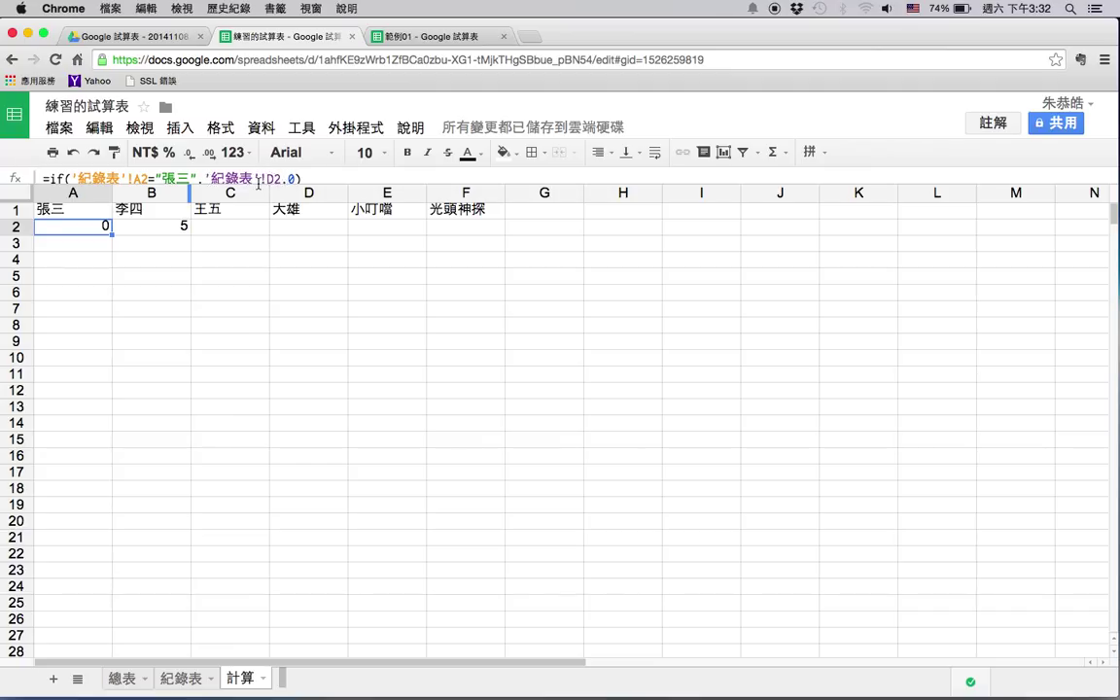
- Copy the full IF formula text from A2 and paste it over the number in B2 of the 計算 sheet
click(176, 230)
click(100, 230)
click(100, 176)
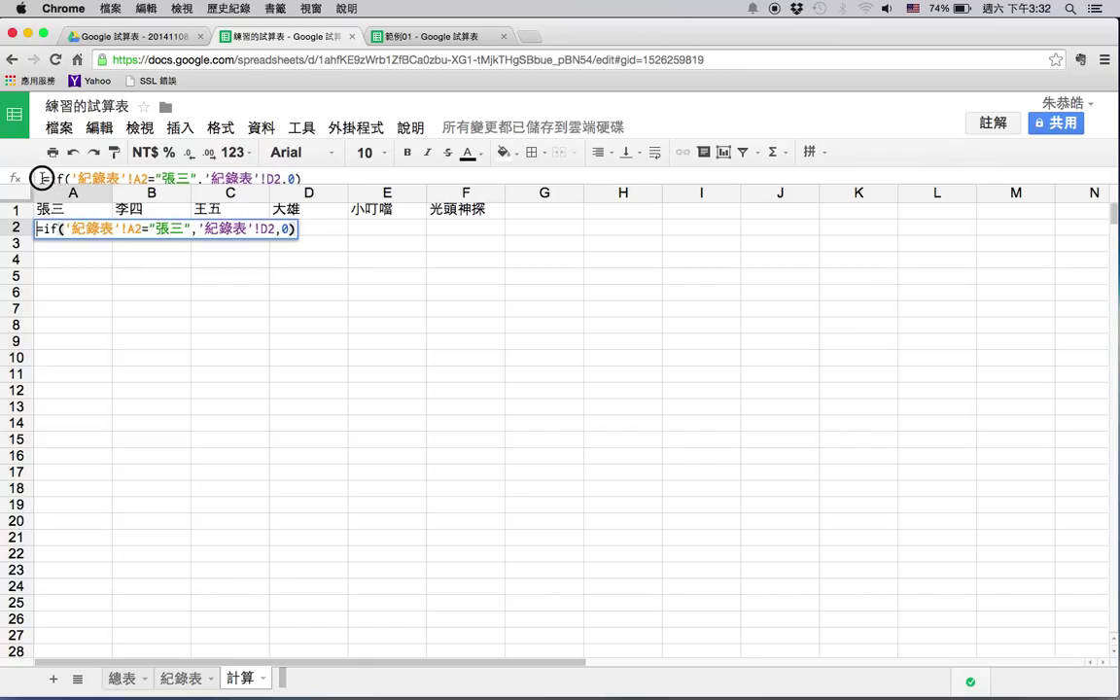
drag(40, 176, 311, 177)
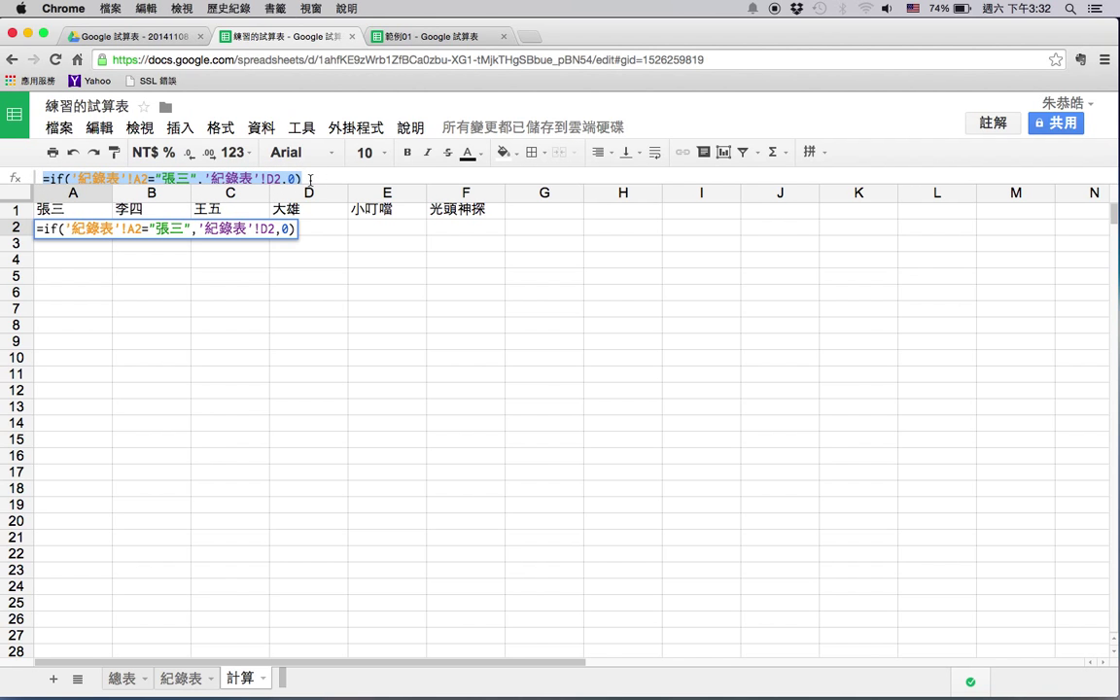
right_click(288, 179)
click(286, 215)
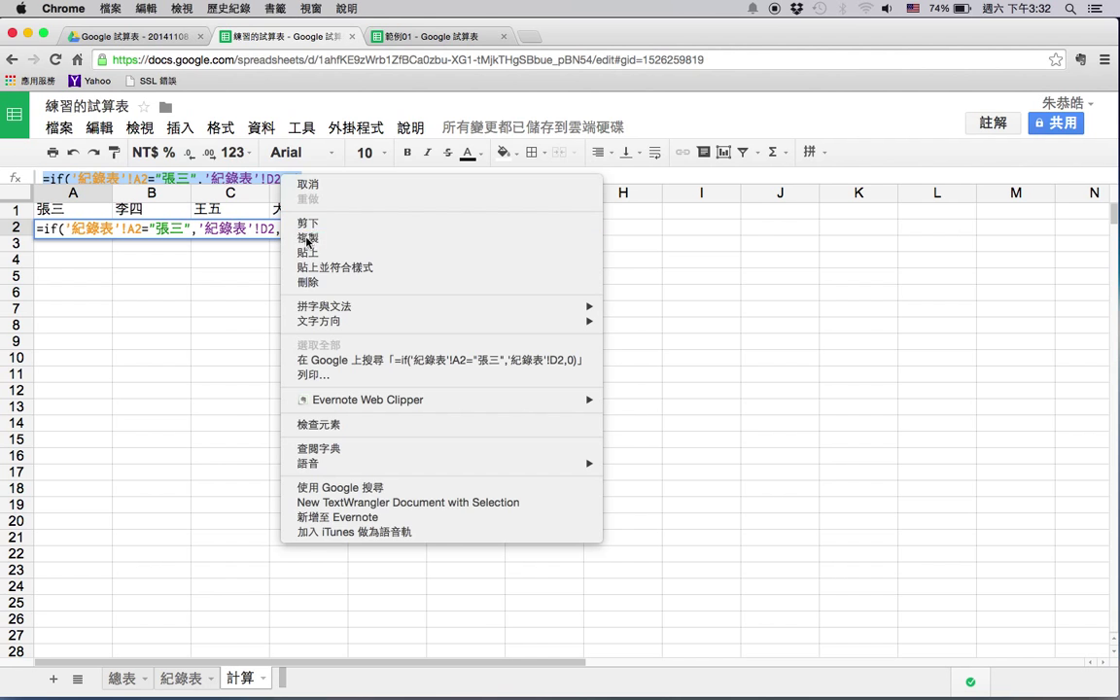
click(223, 282)
click(155, 226)
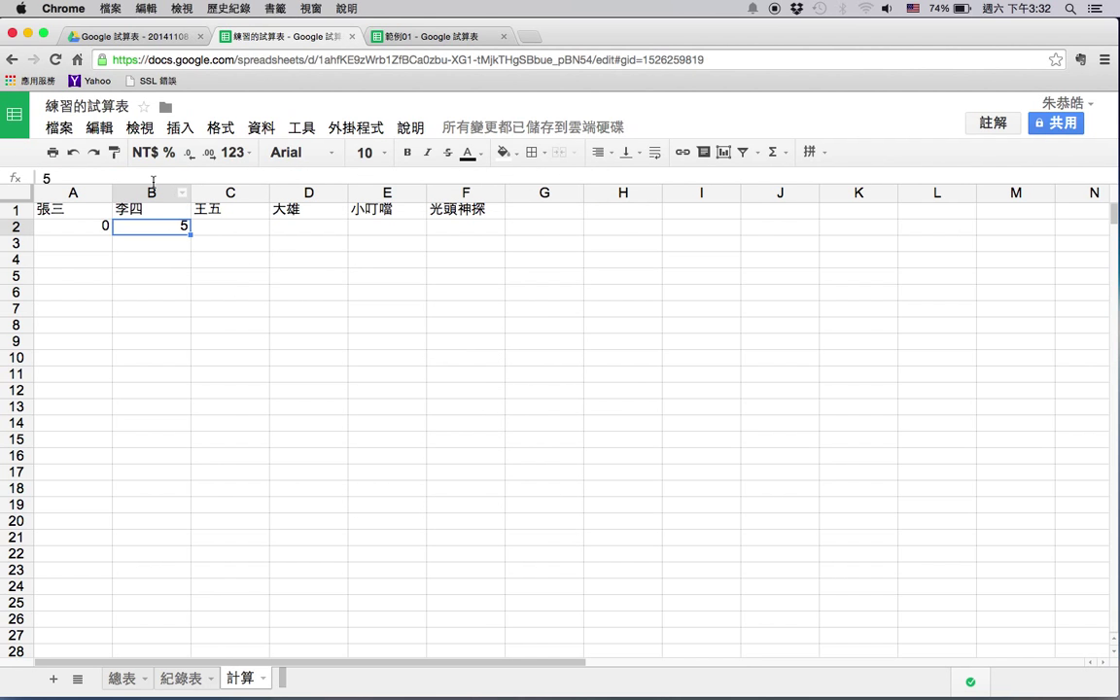
click(110, 176)
right_click(47, 177)
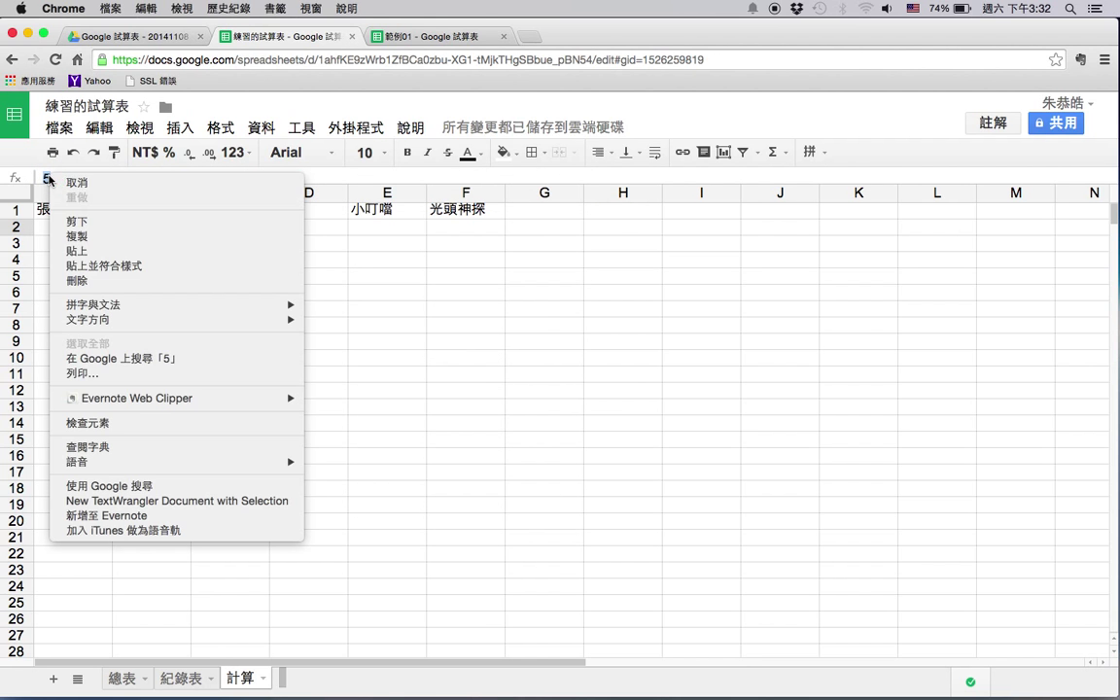
click(90, 251)
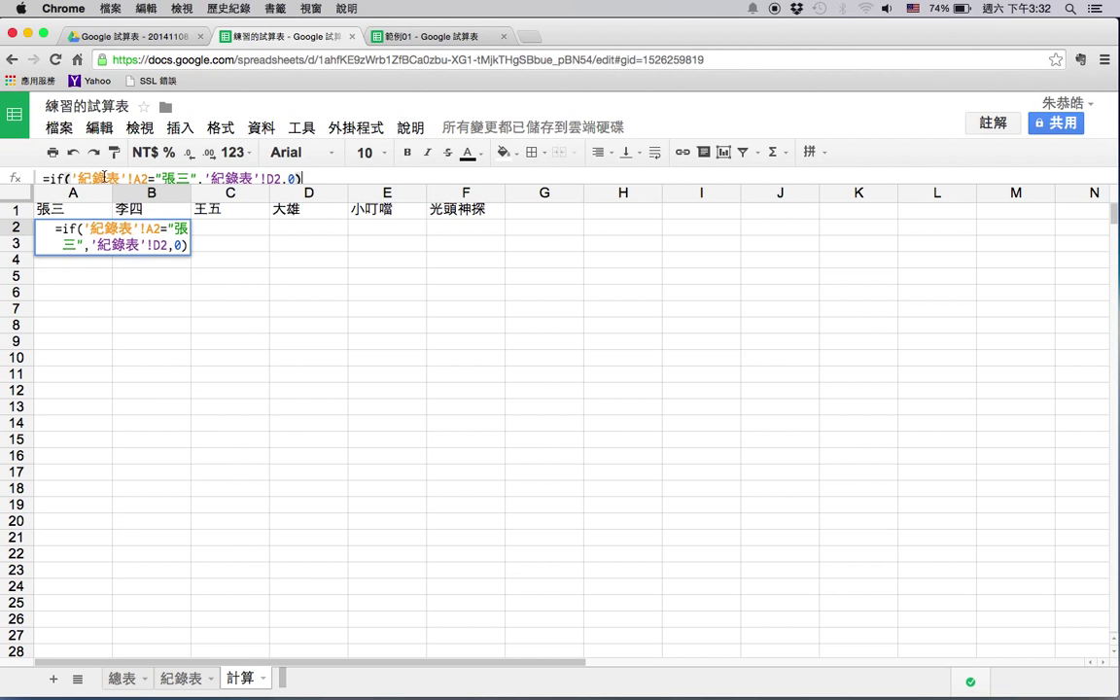
- Change the compared name in B2's IF formula to the second responsible person's name from B1
drag(164, 178, 190, 177)
text(理四)
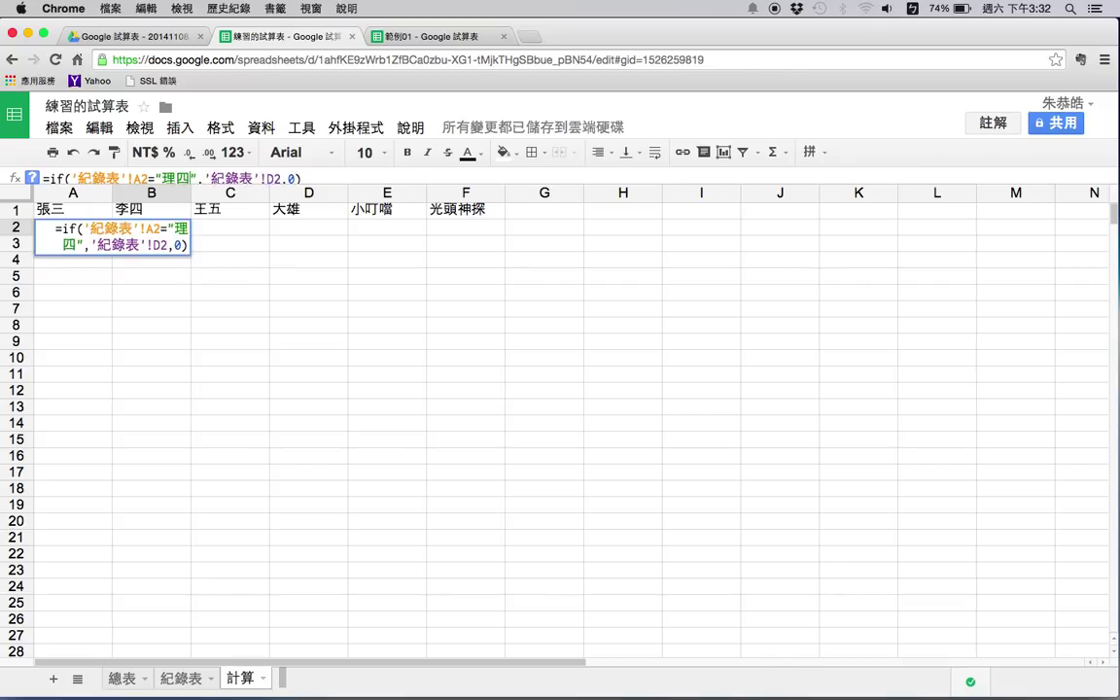
key(Down)
key(Return)
key(ctrl+space)
key(Return)
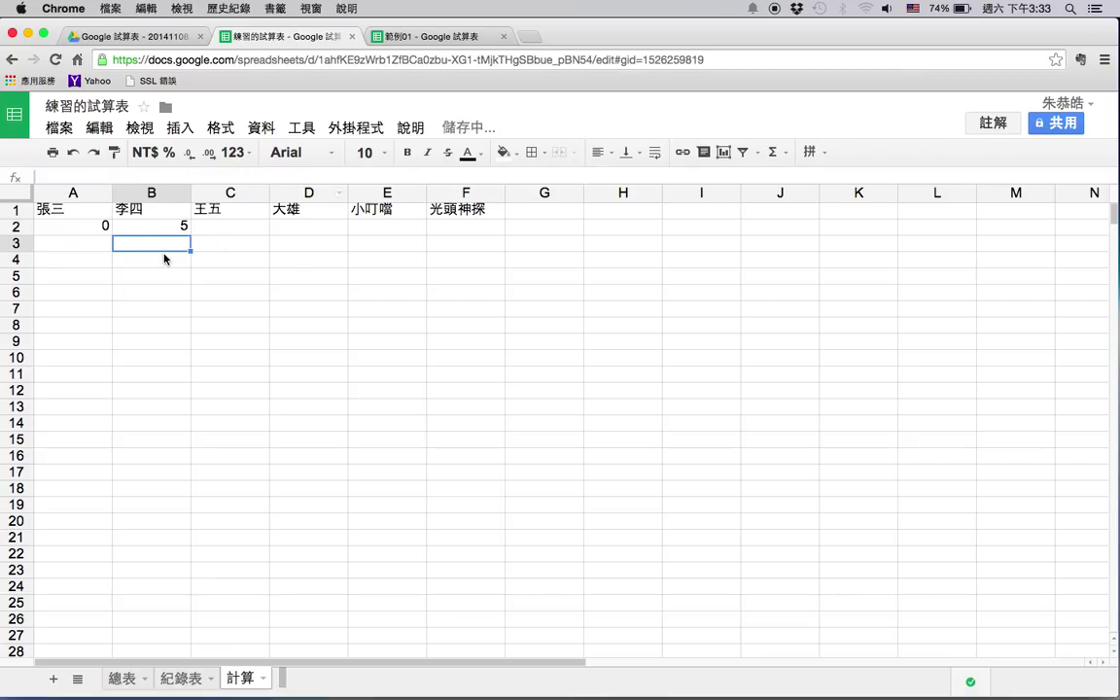
click(151, 224)
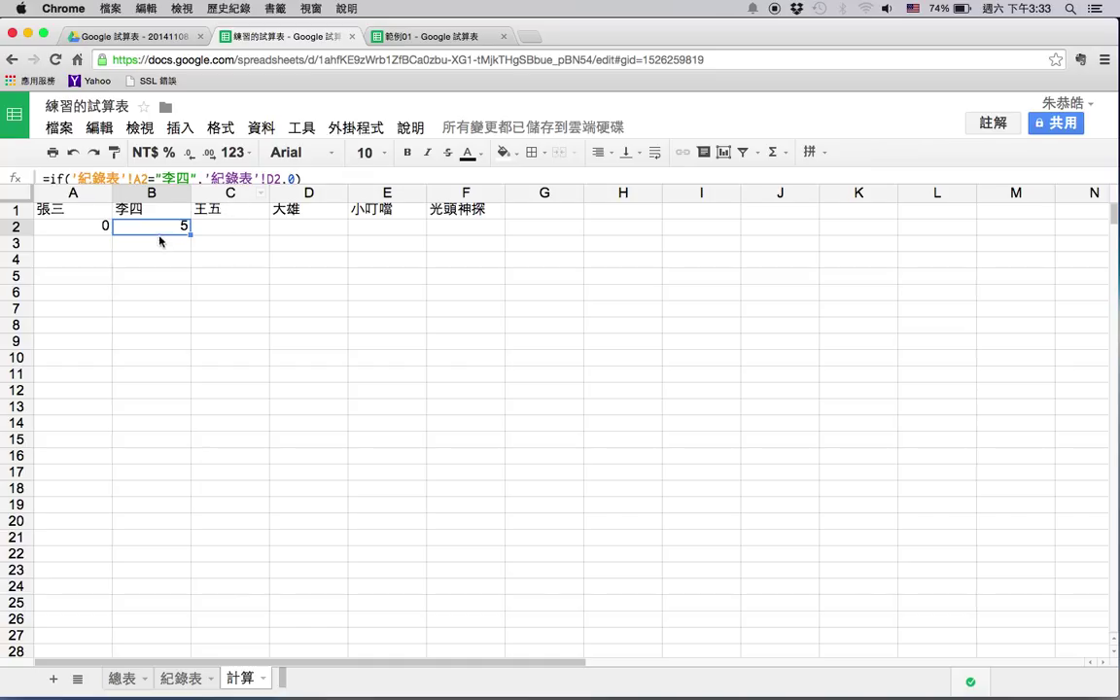
- Set the ticket count in D2 of the 紀錄表 sheet to 7 and check B2 in the 計算 sheet
click(185, 677)
click(330, 239)
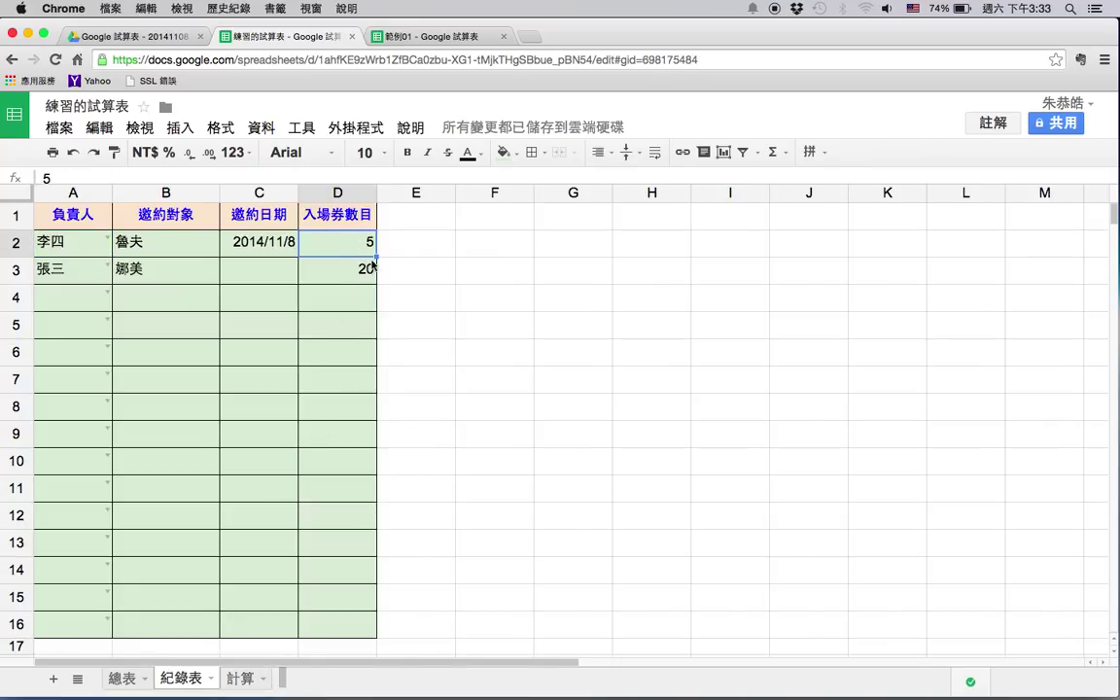
text(7)
key(Return)
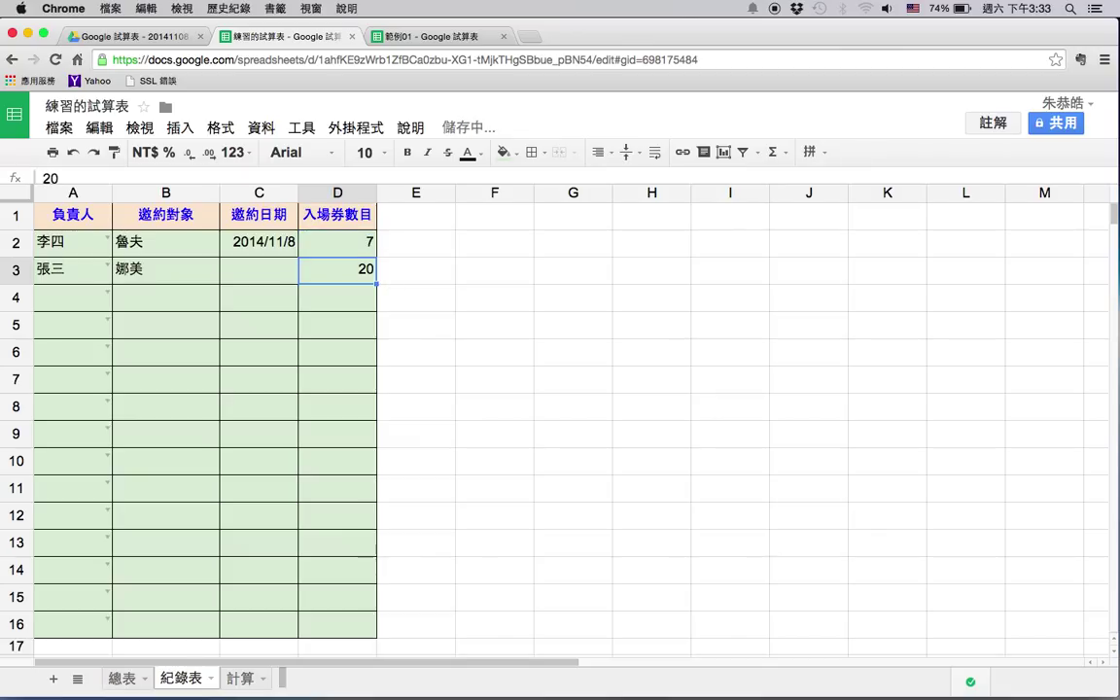
click(238, 678)
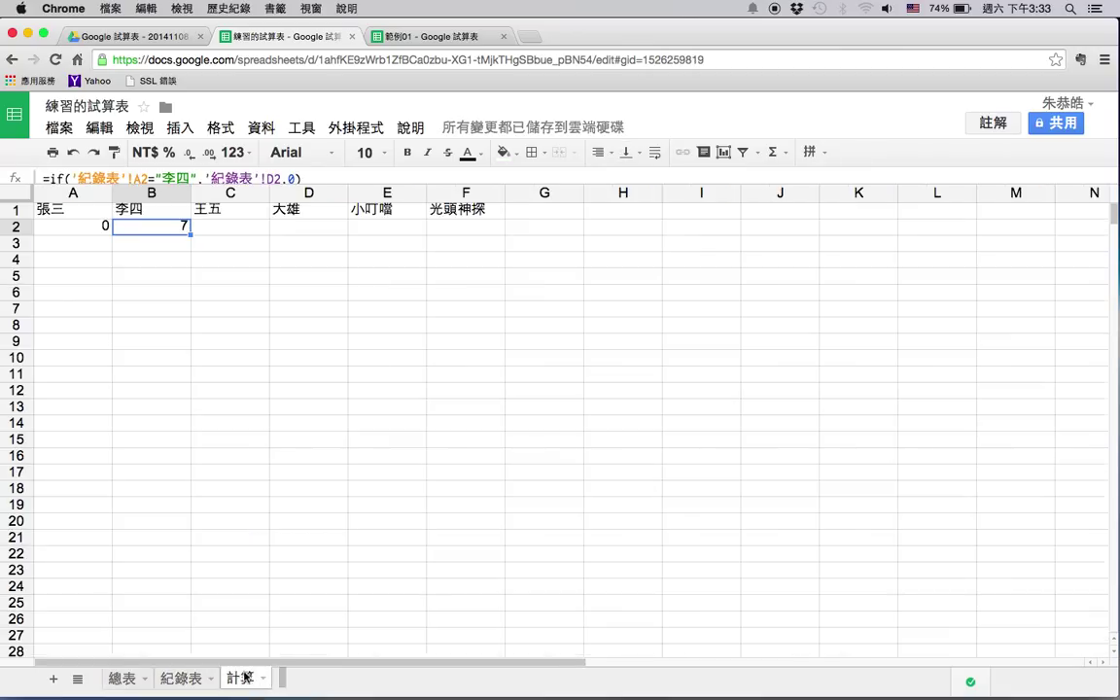
- Choose the first responsible person from the list in cell A2 of the 紀錄表 sheet
click(181, 678)
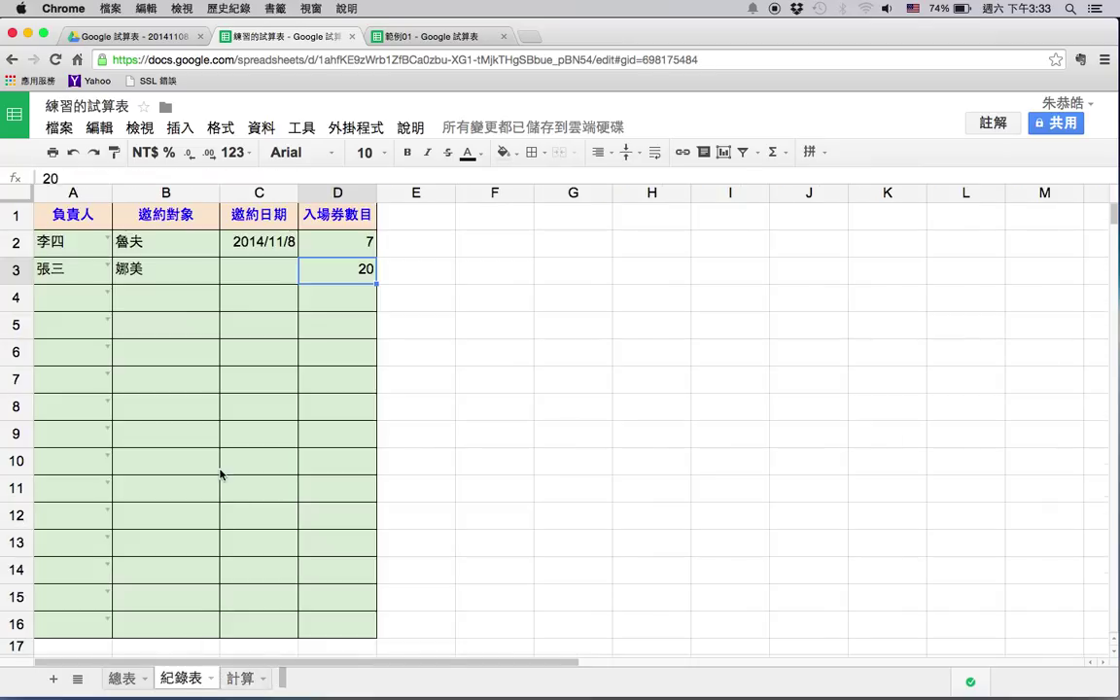
click(108, 241)
click(68, 261)
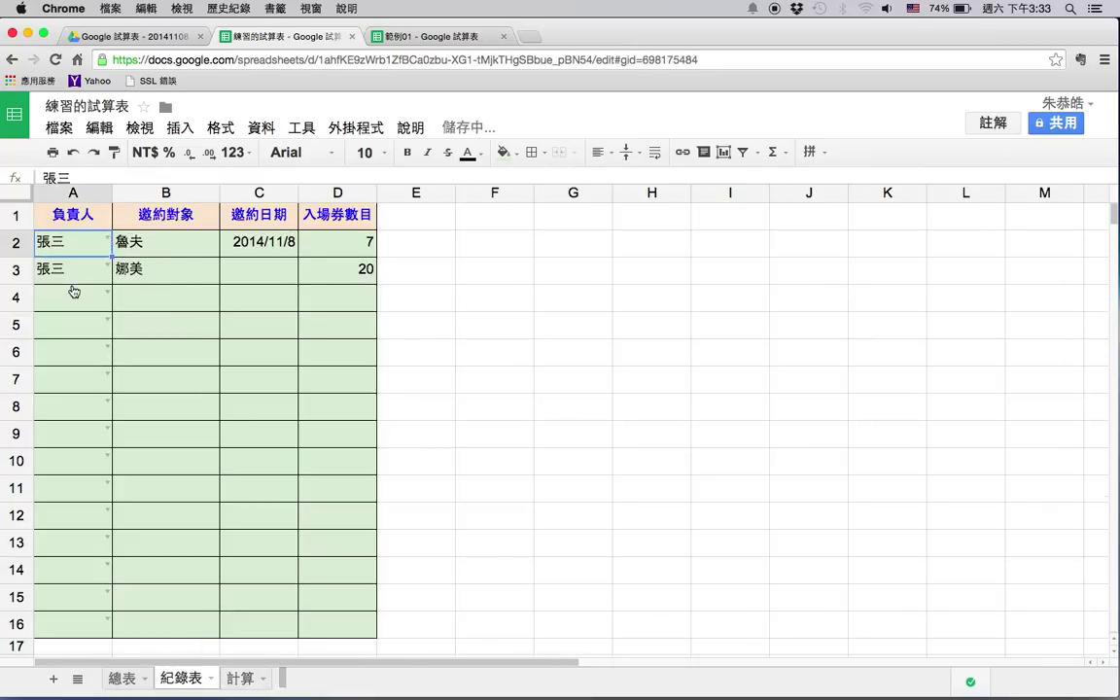
- Replace the quoted name in A2's IF formula on the 計算 sheet with a reference to cell A1
click(240, 678)
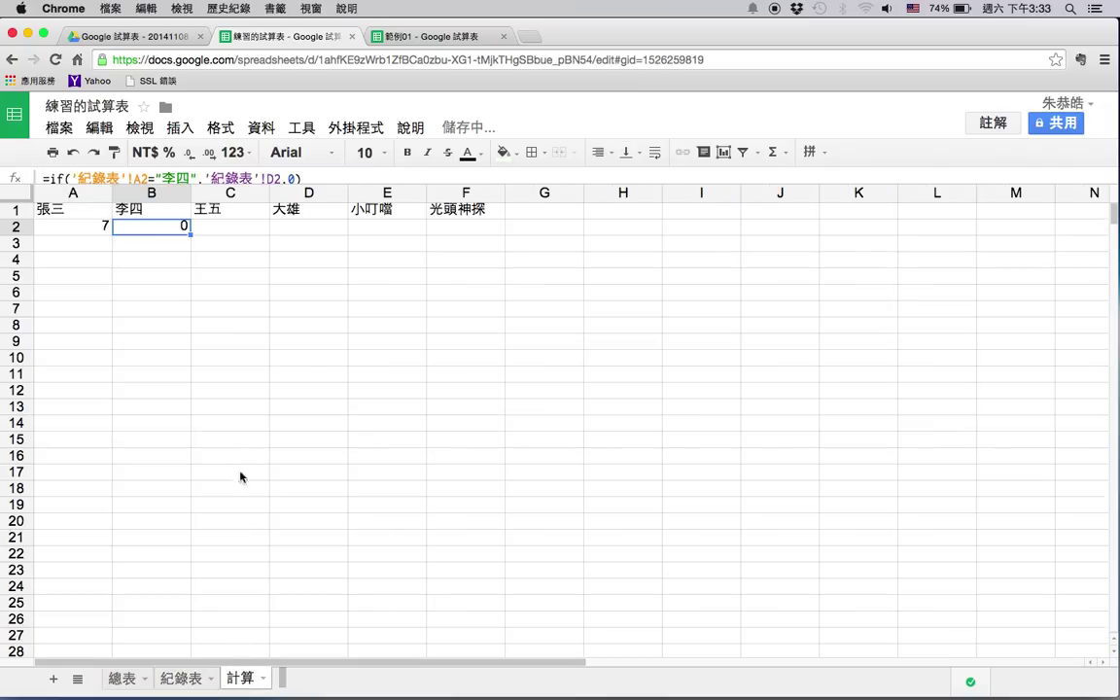
click(76, 228)
click(153, 226)
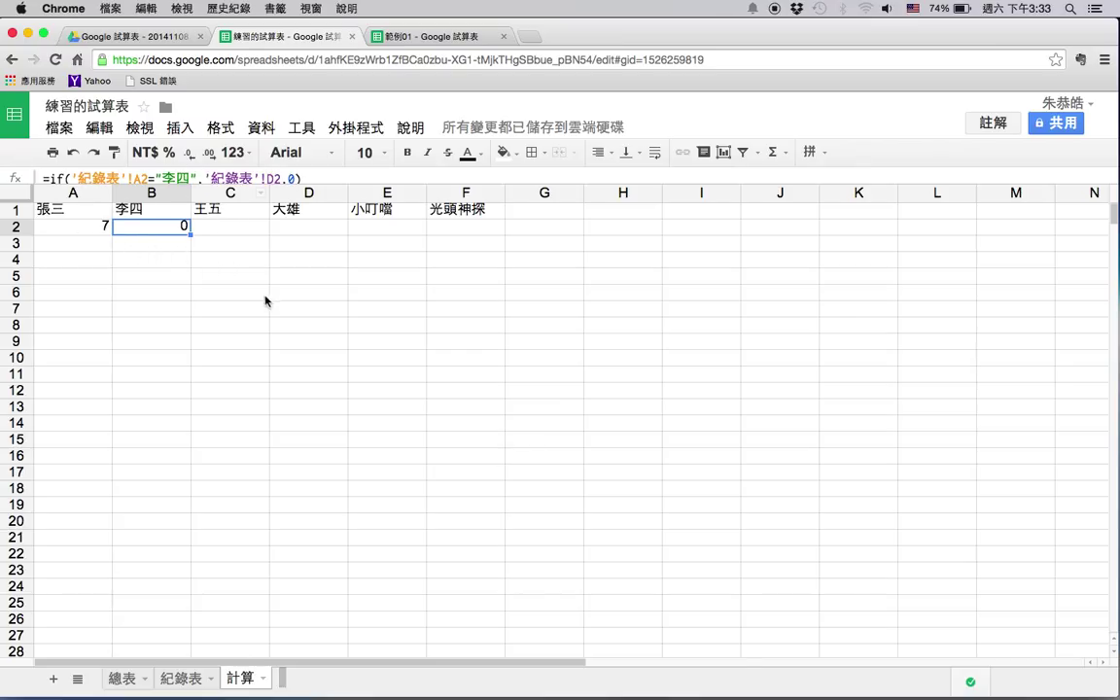
click(97, 228)
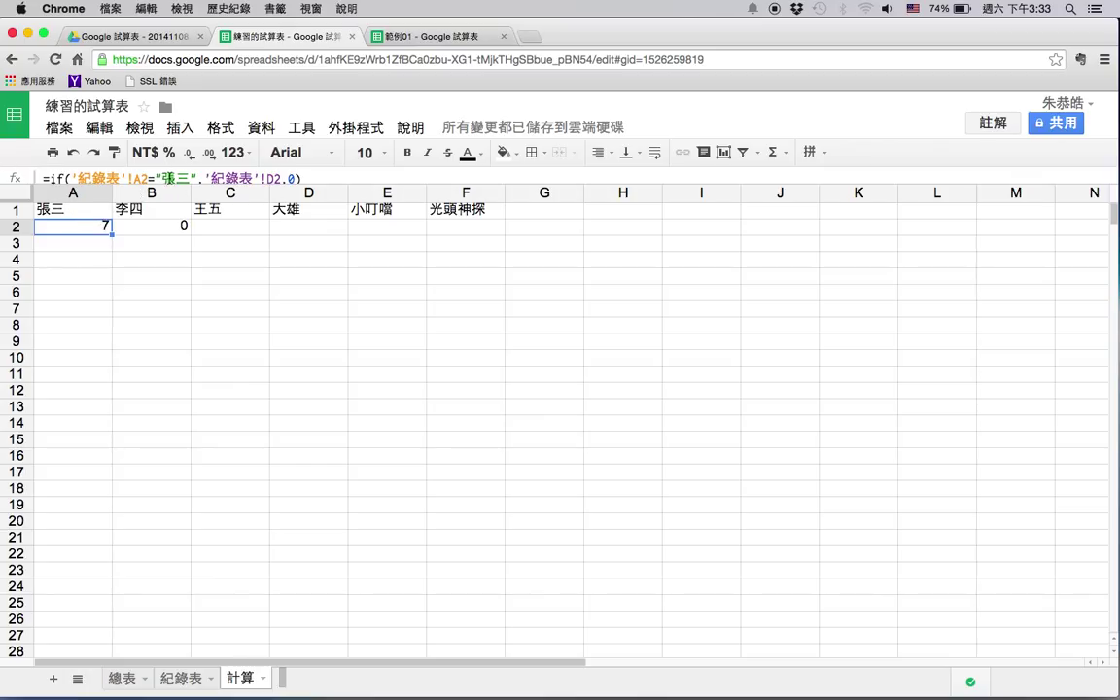
click(58, 213)
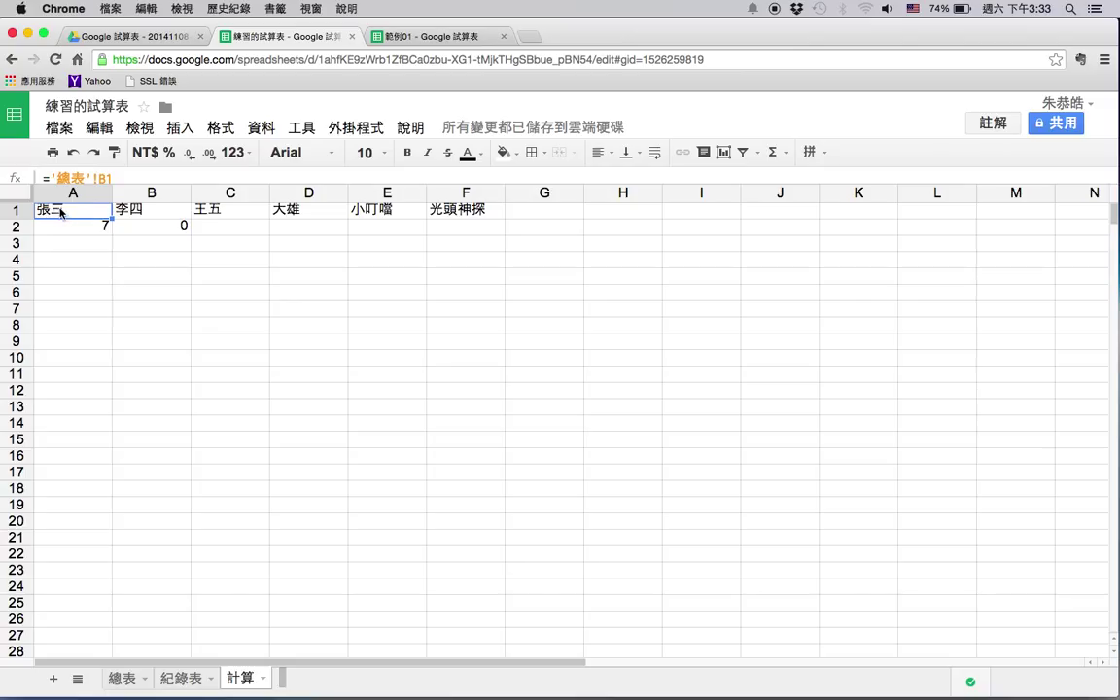
click(83, 226)
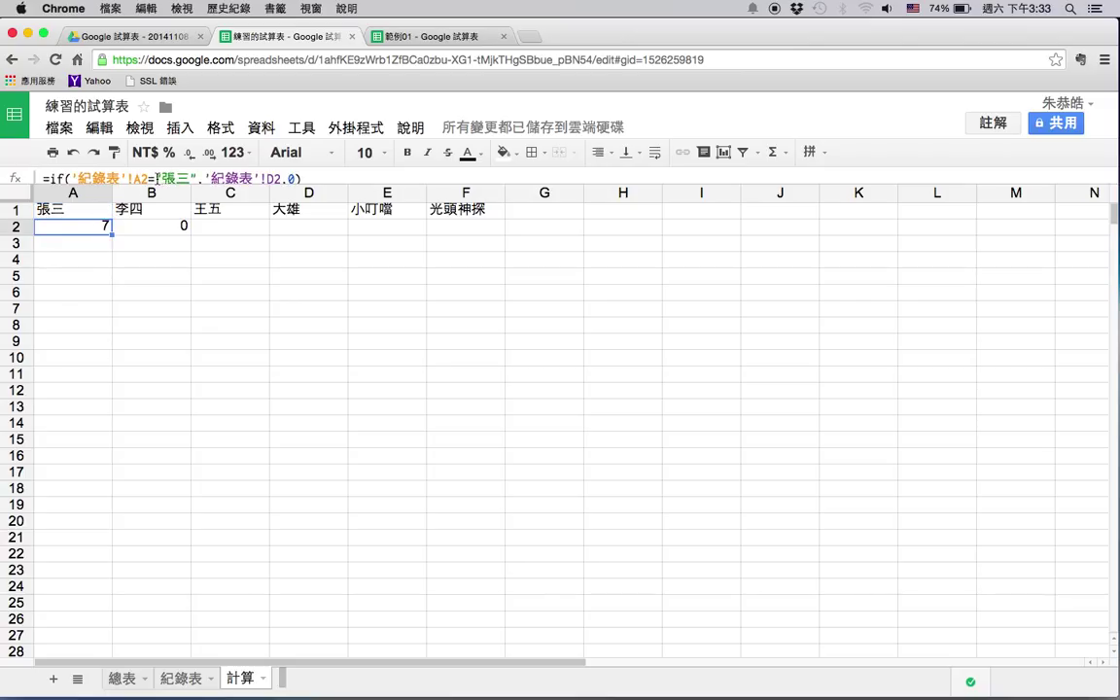
drag(157, 179, 198, 180)
text(A1)
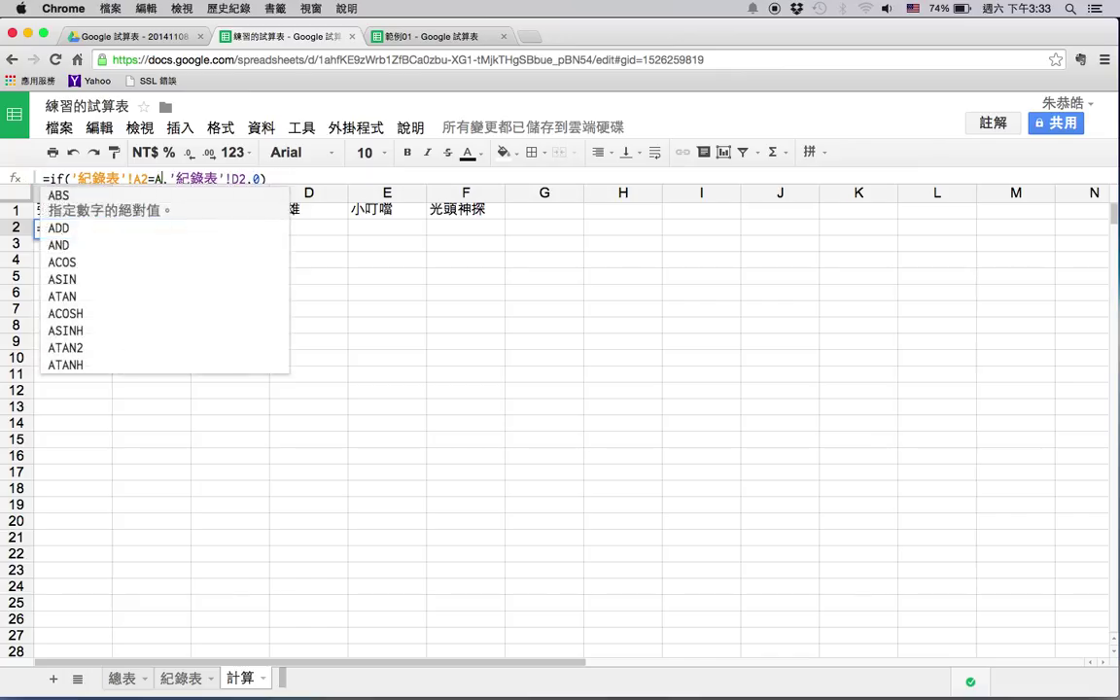
key(Return)
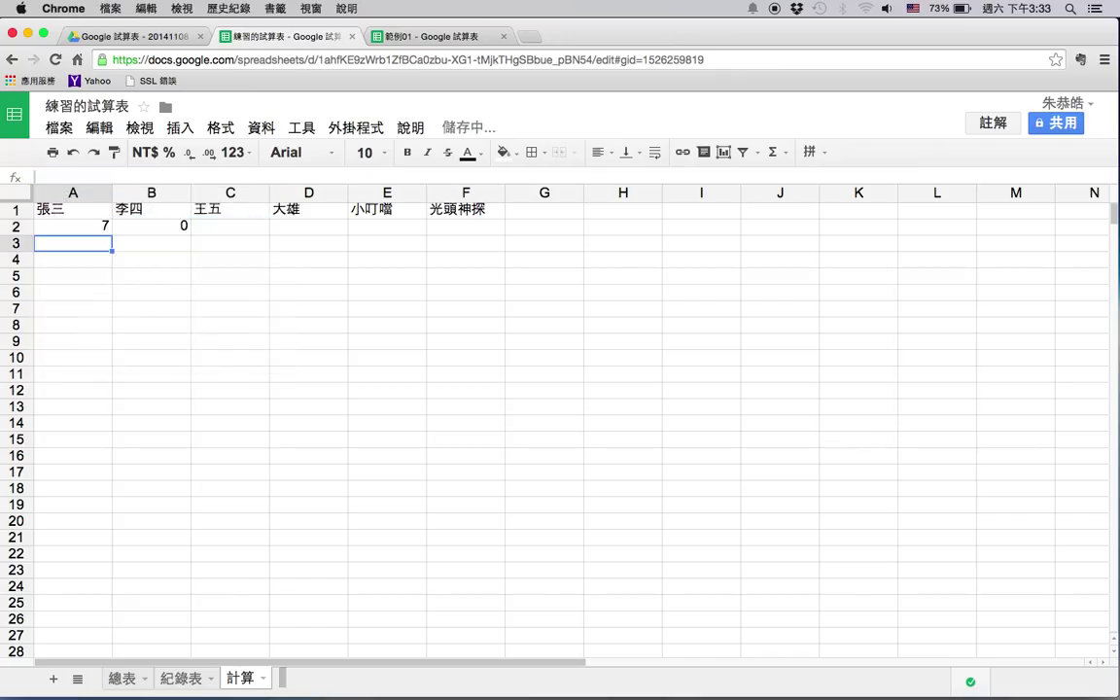
click(85, 226)
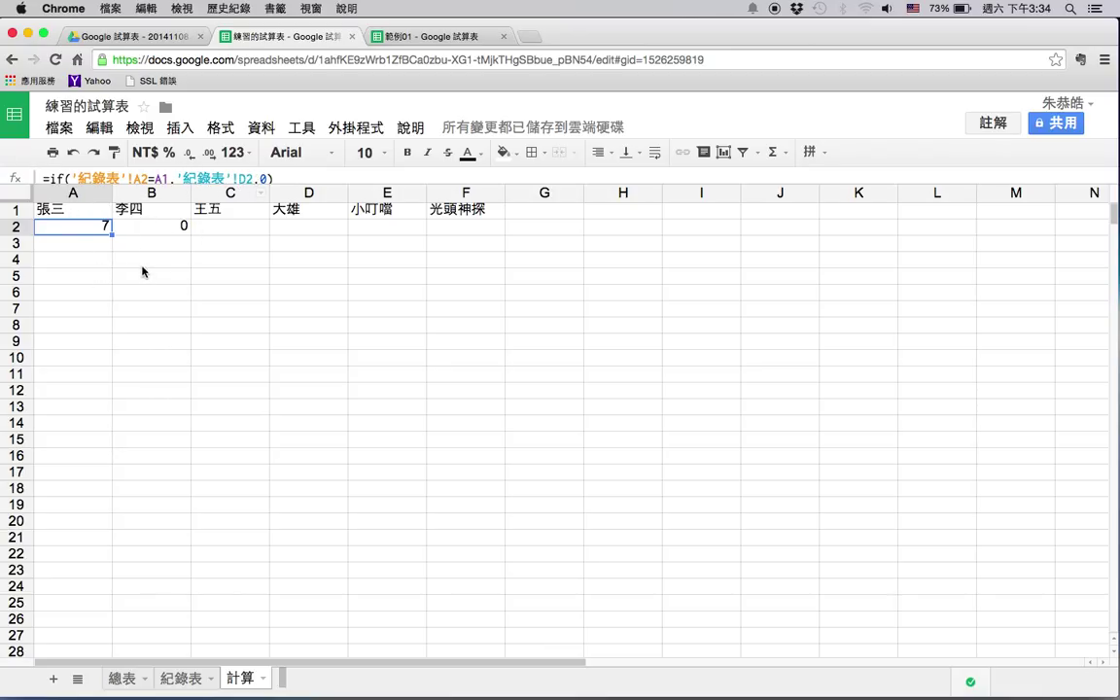
- Replace the quoted name in B2's IF formula with a reference to cell B1
click(163, 233)
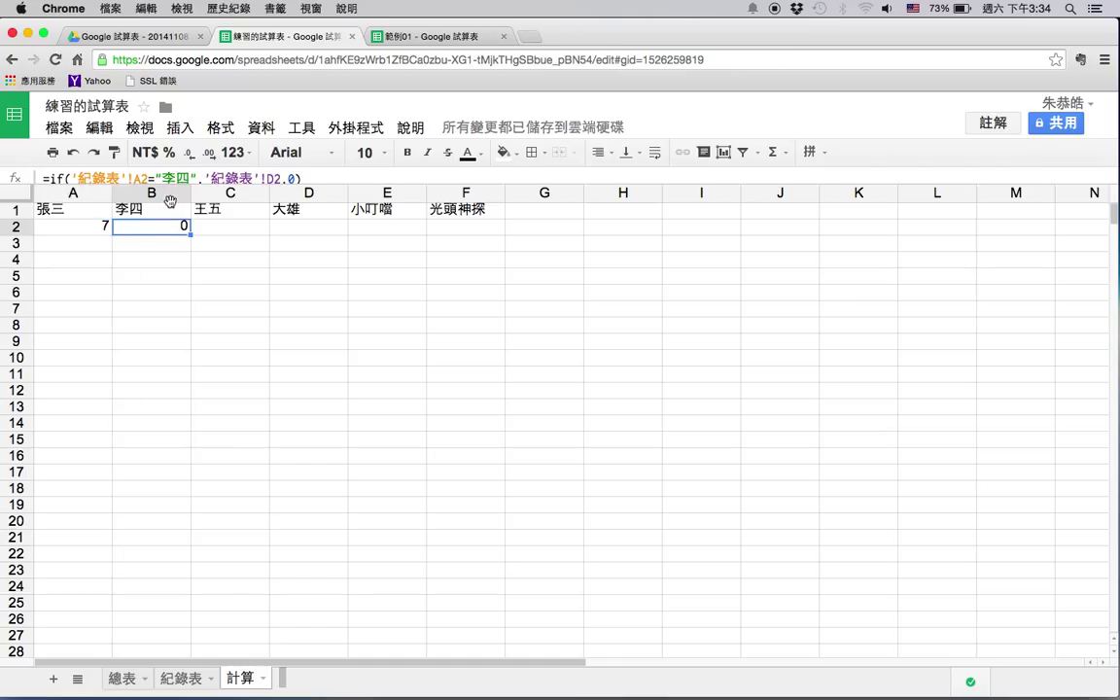
drag(155, 178, 198, 179)
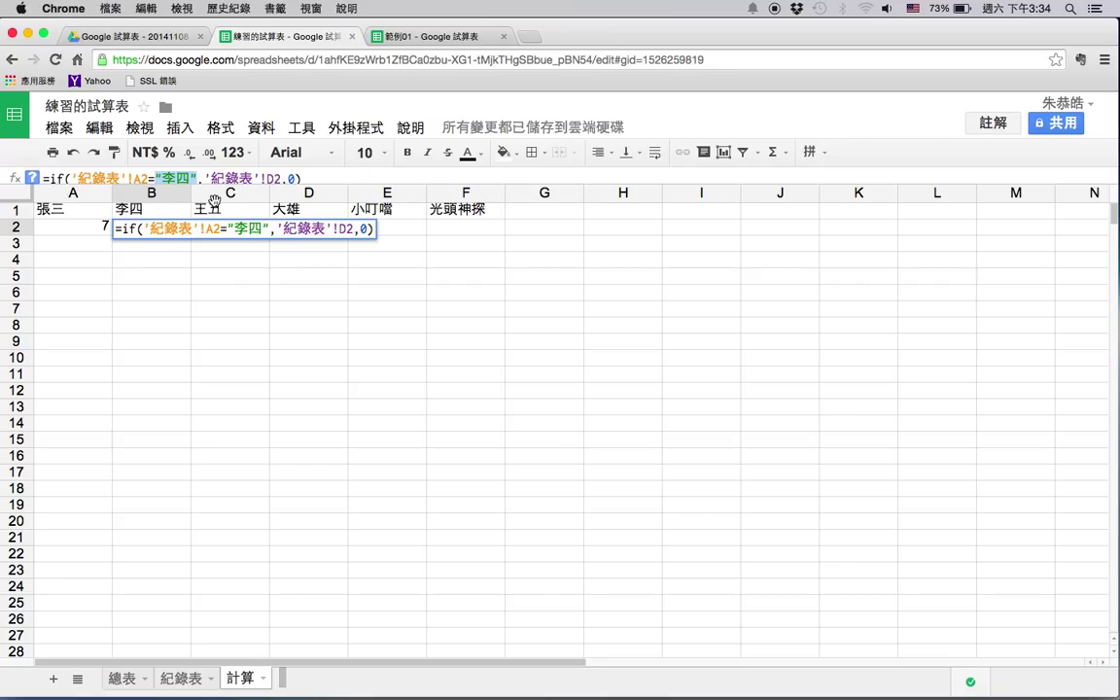
text(b1)
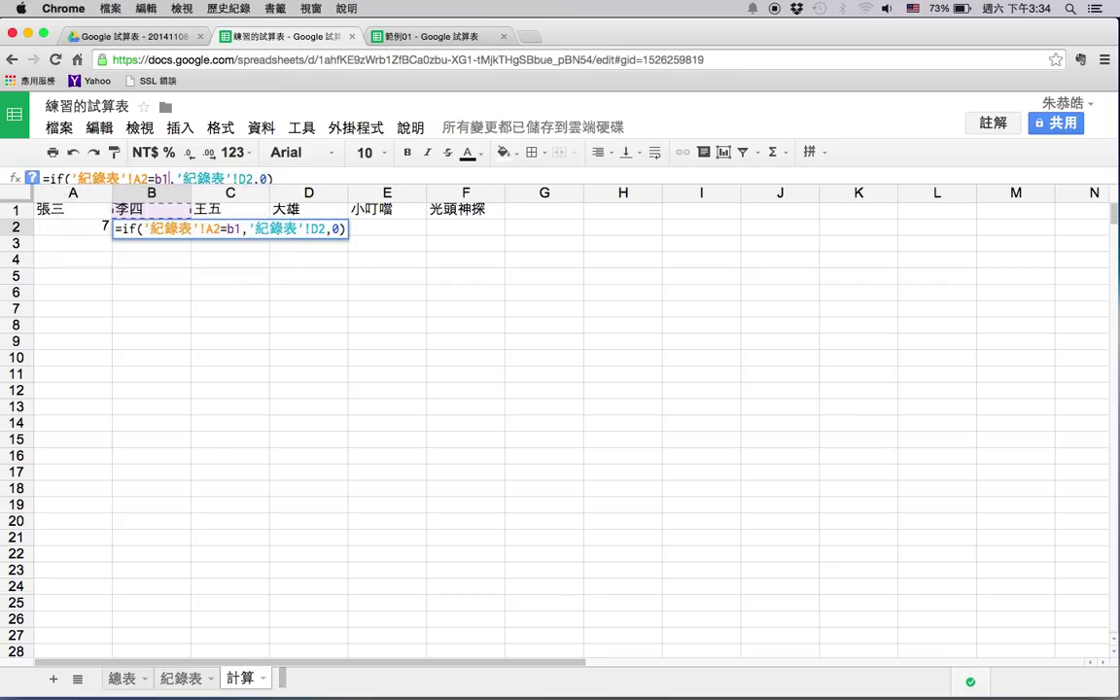
key(Return)
key(Up)
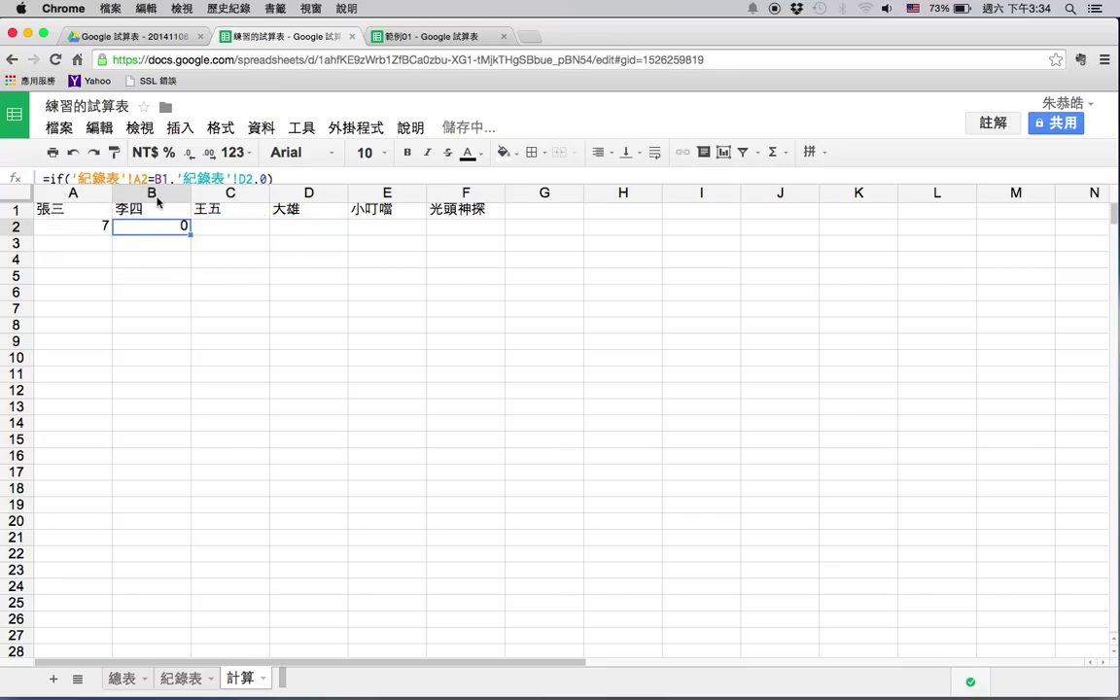
key(Down)
key(Up)
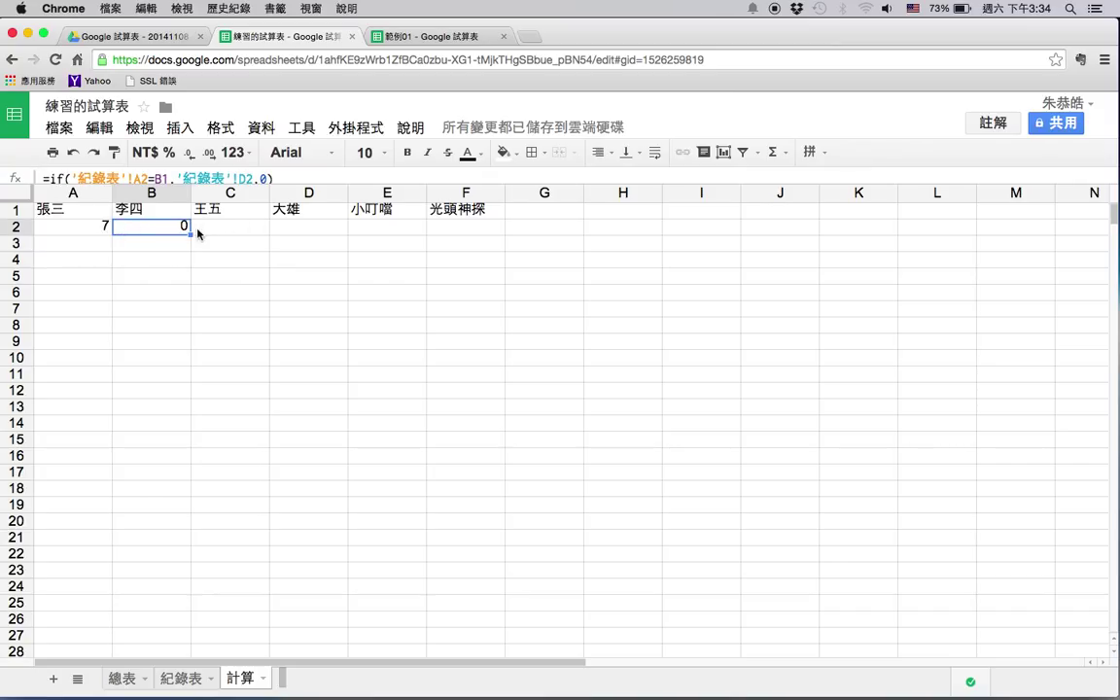
- Fill B2's formula into C2 and compare the cell references in the formulas of A2, B2 and C2
drag(192, 233, 250, 233)
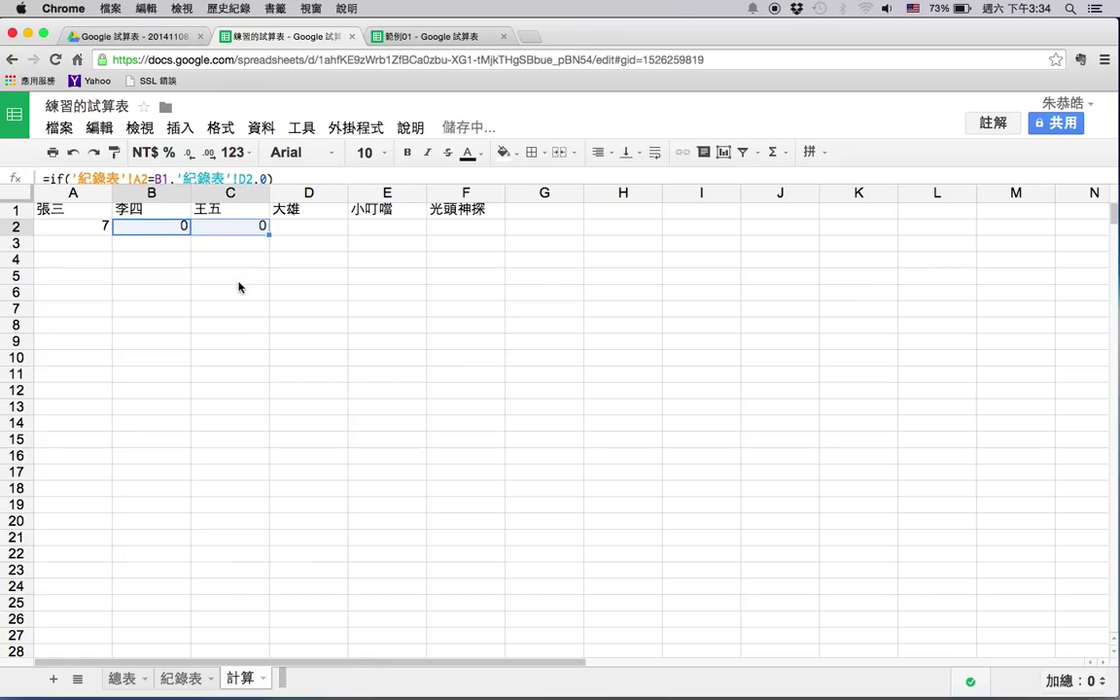
click(238, 277)
click(234, 233)
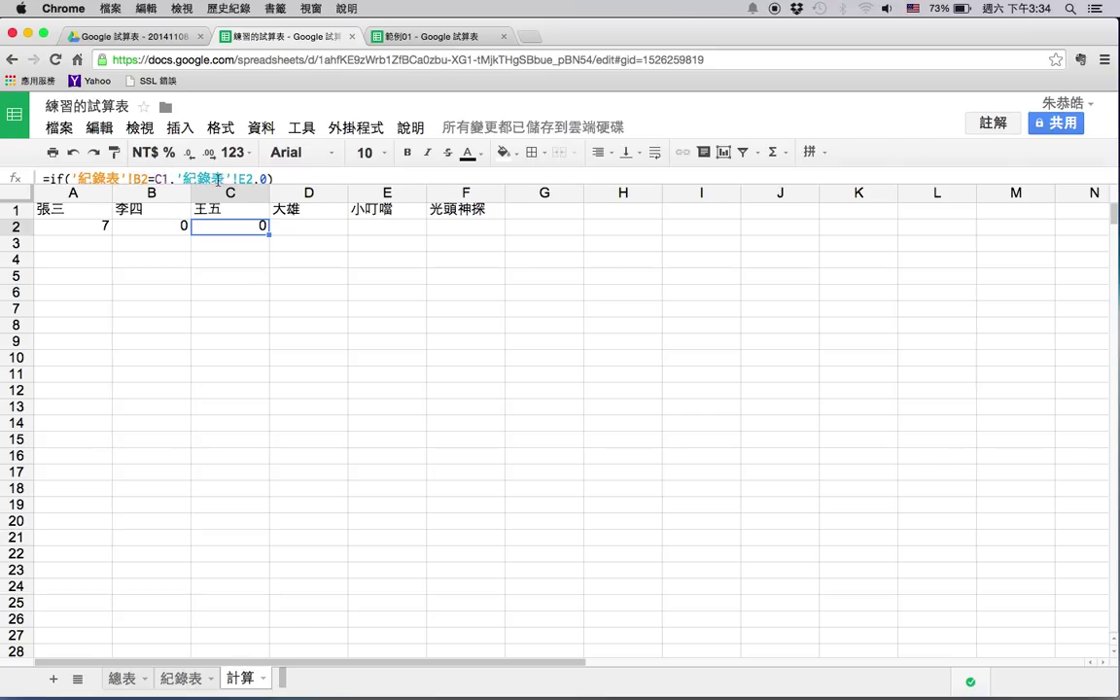
click(149, 222)
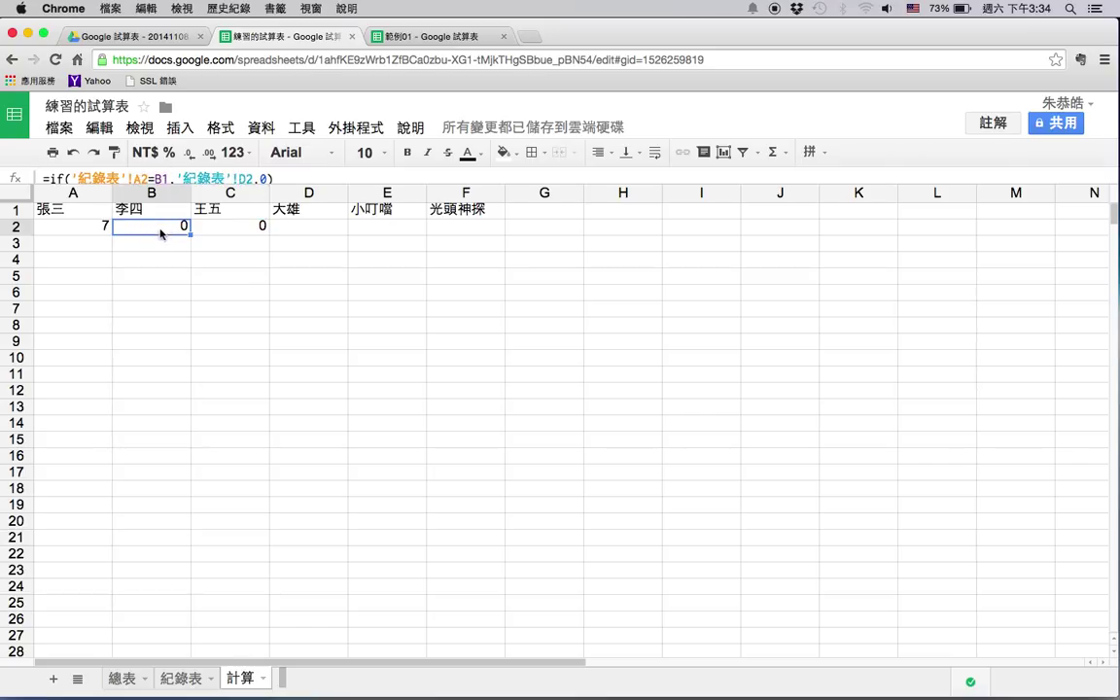
click(230, 229)
key(Left)
key(Right)
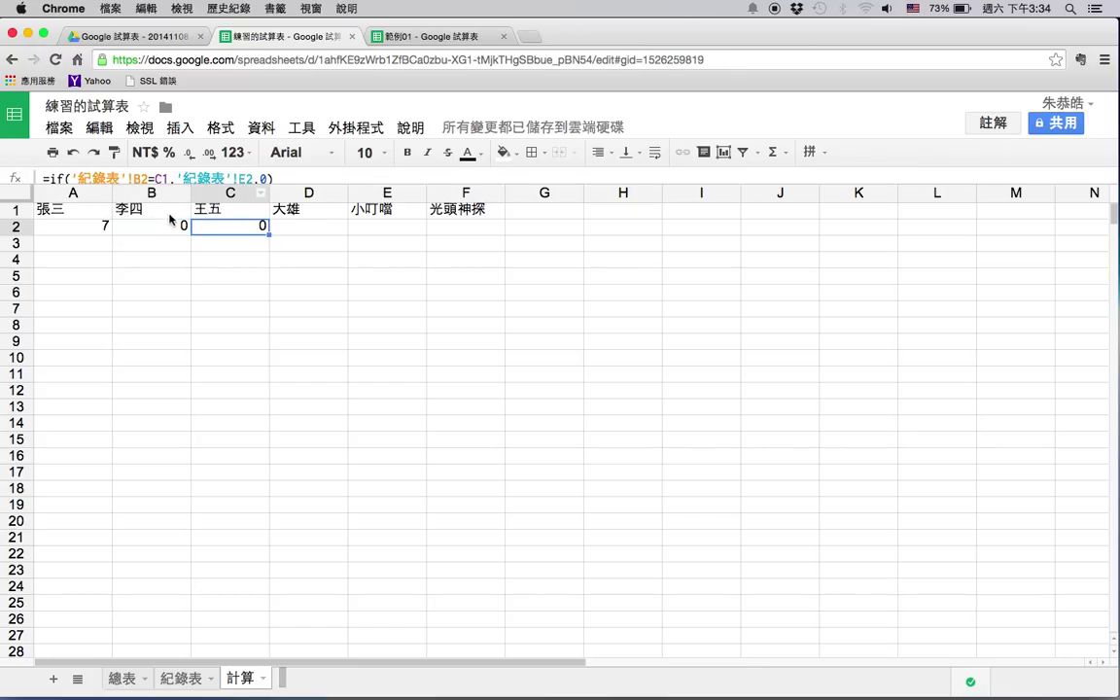
key(Left)
key(Left)
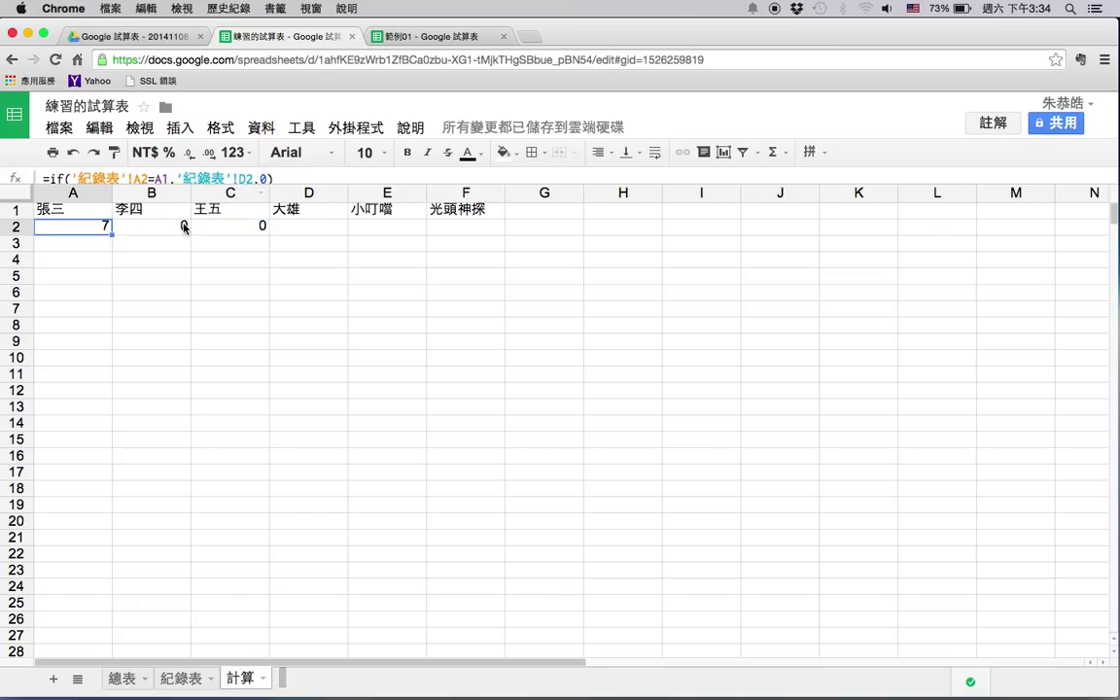
- Lock the ticket count column in A2's IF formula on the 計算 sheet by changing D2 to $D2
click(181, 678)
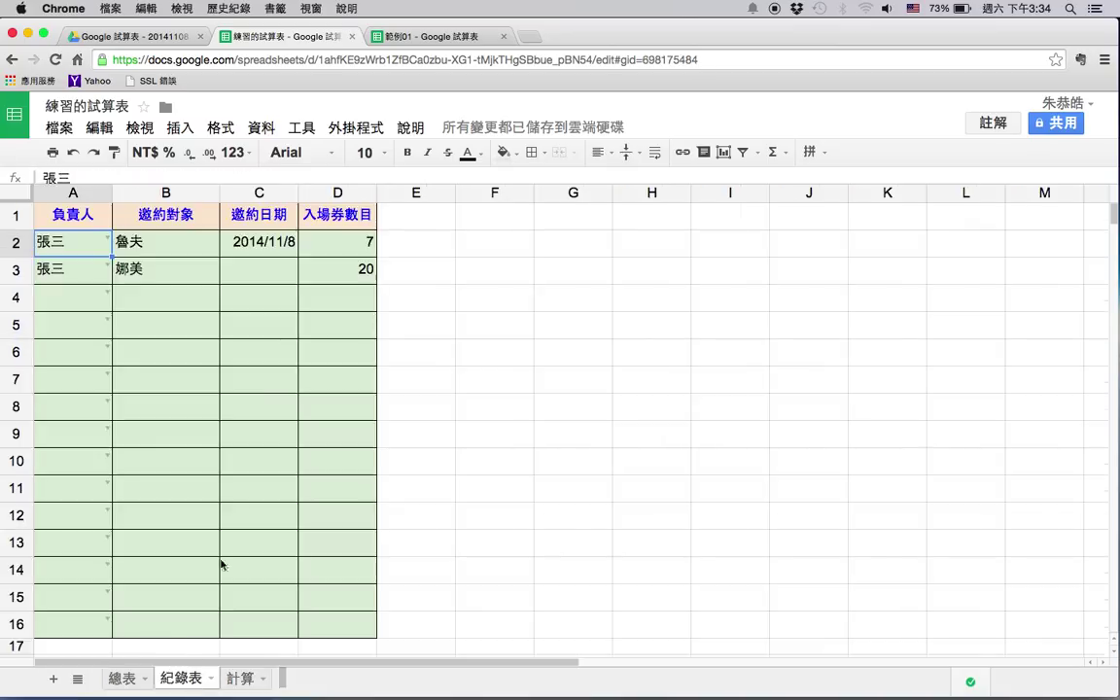
click(345, 193)
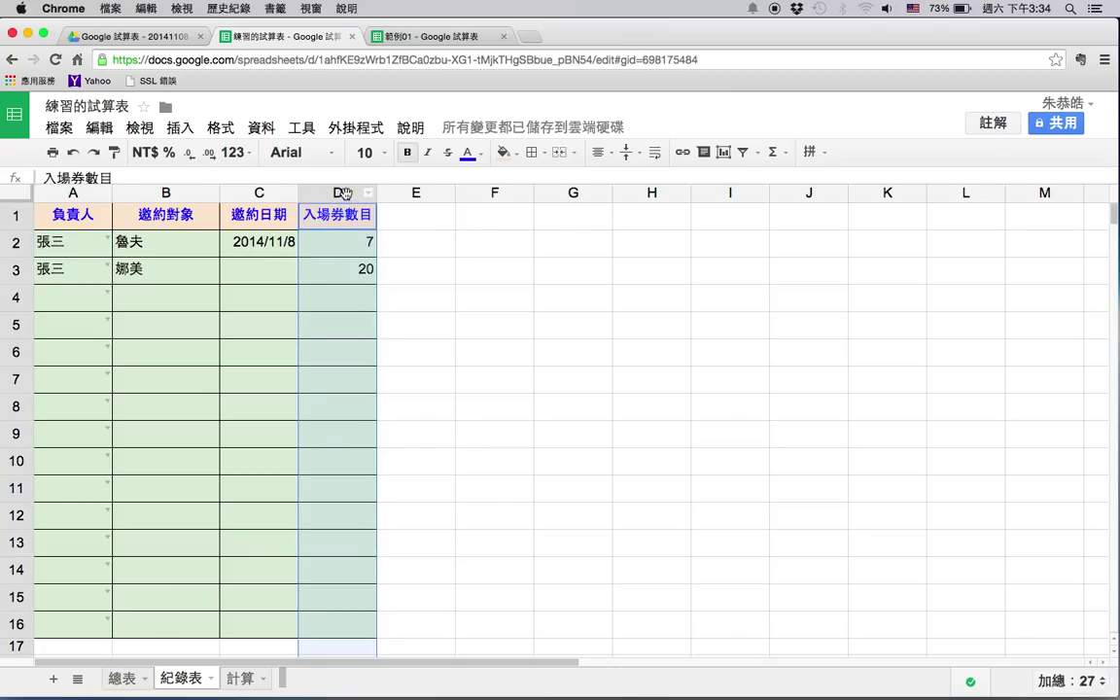
click(254, 676)
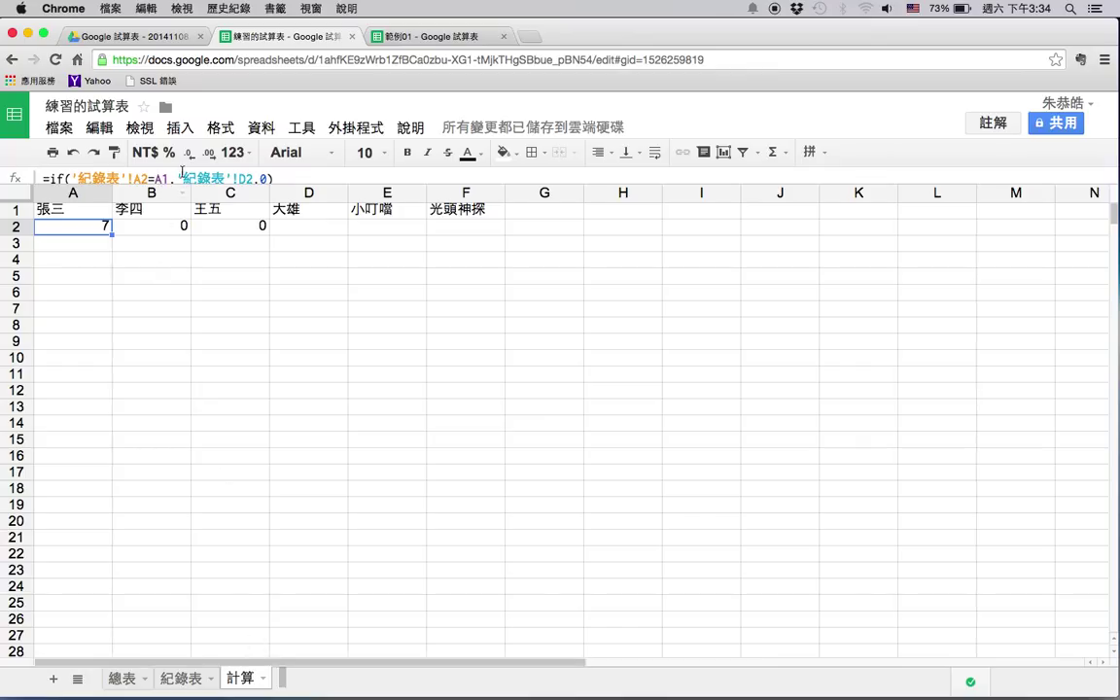
click(241, 178)
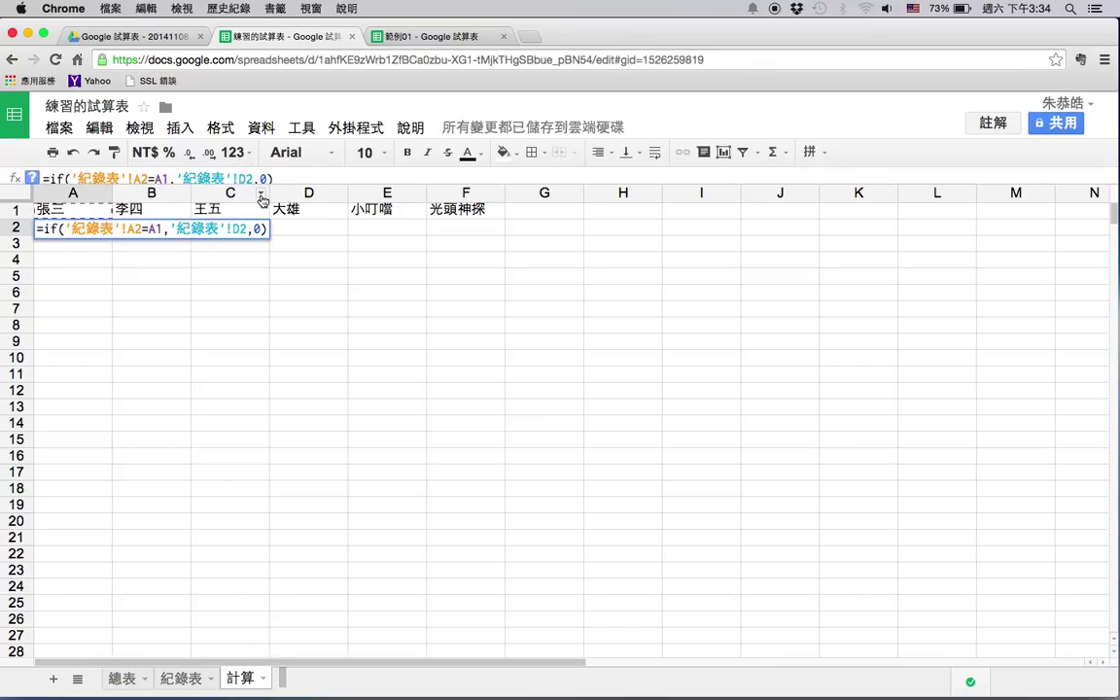
text($)
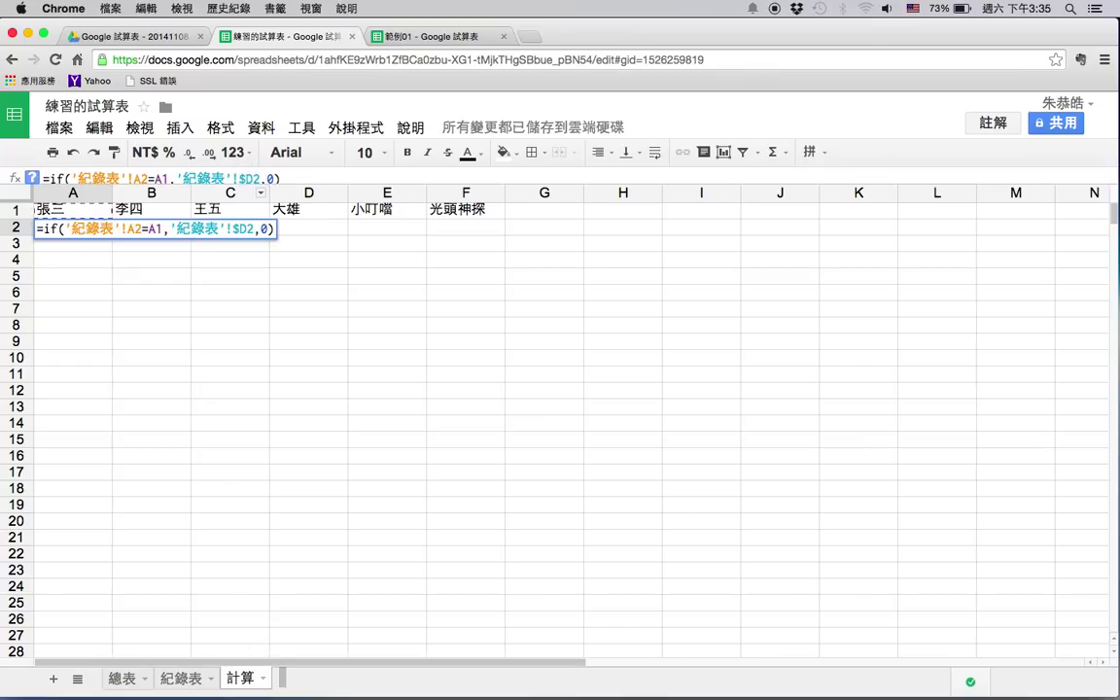
key(Return)
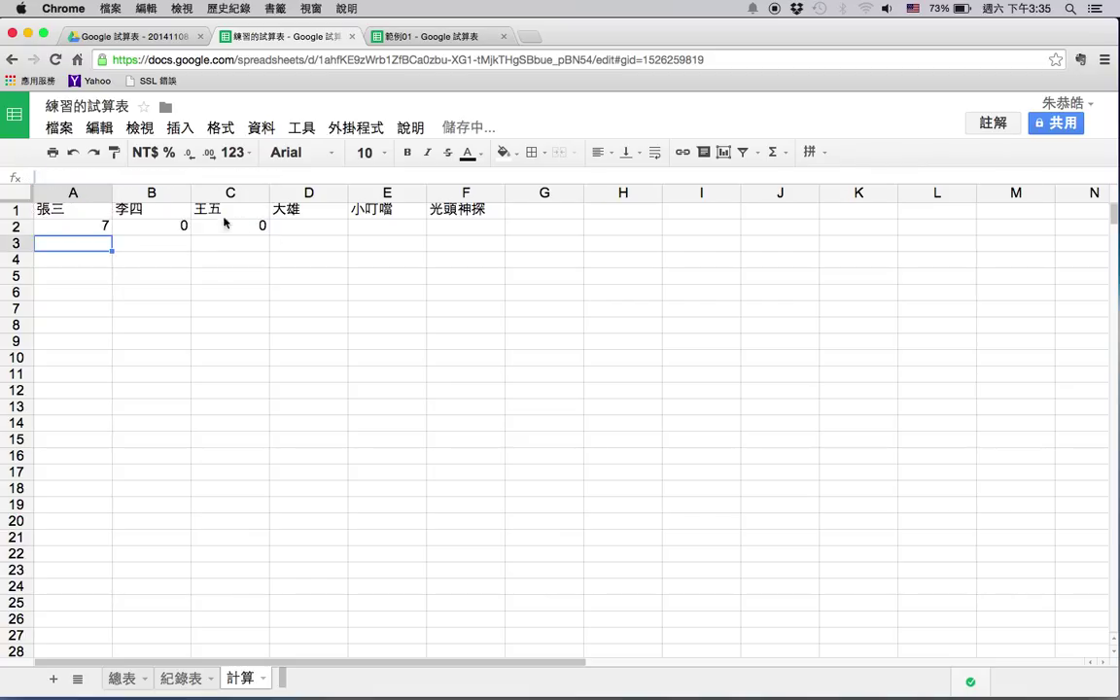
- Fill A2's IF formula across row 2 of the 計算 sheet through J2
click(101, 223)
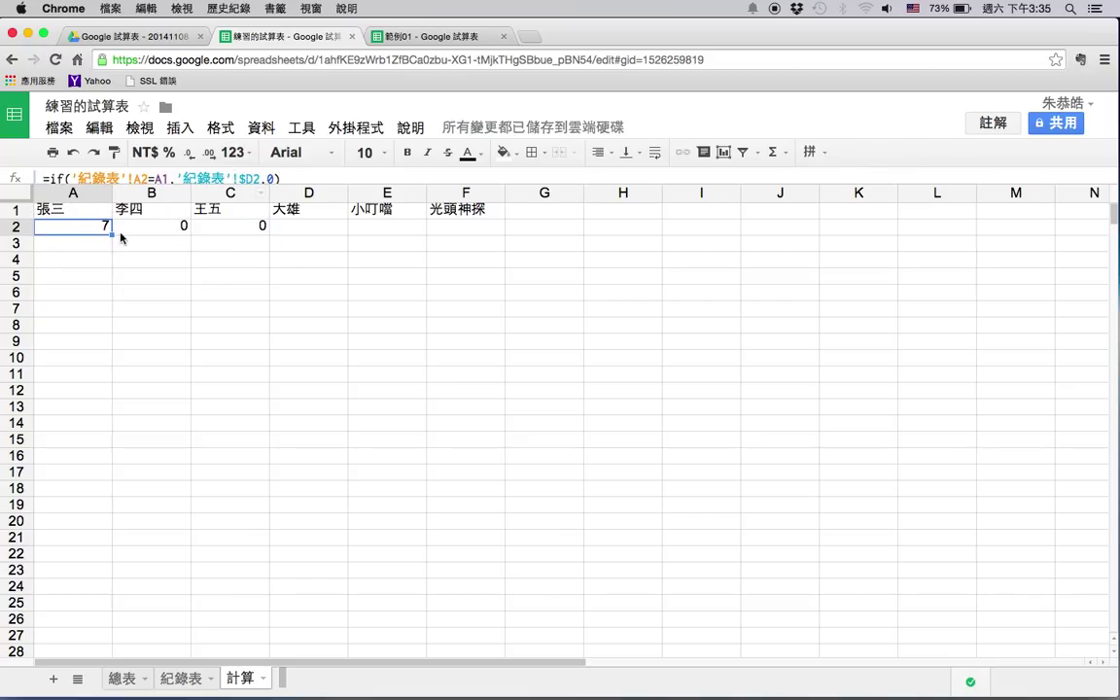
drag(113, 235, 170, 228)
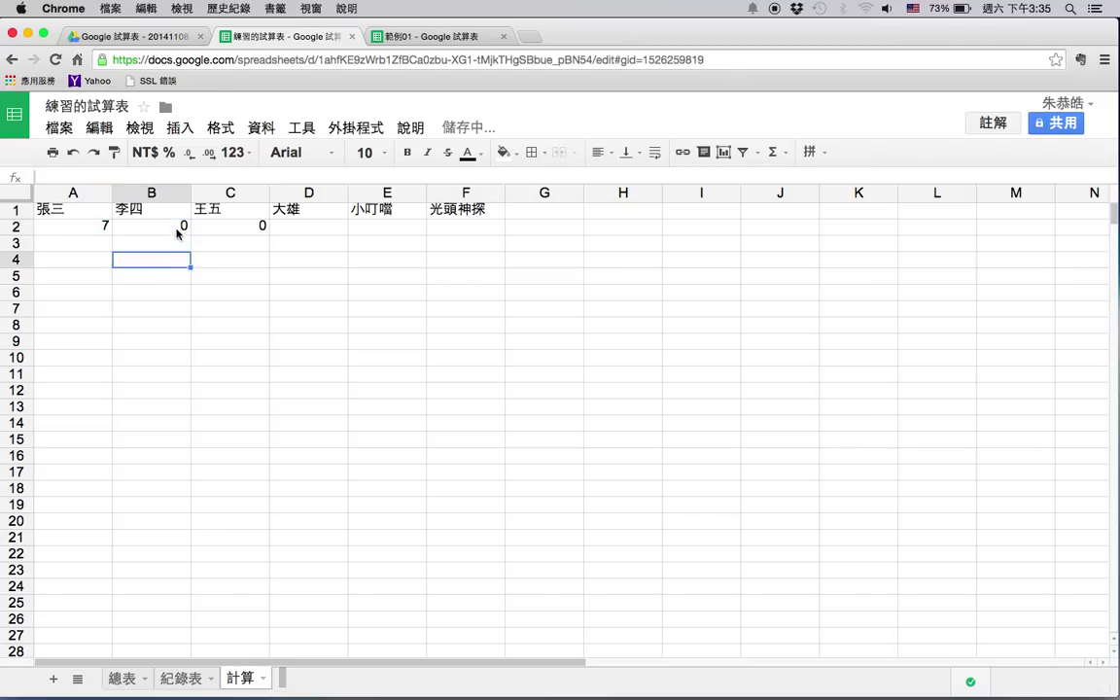
click(184, 228)
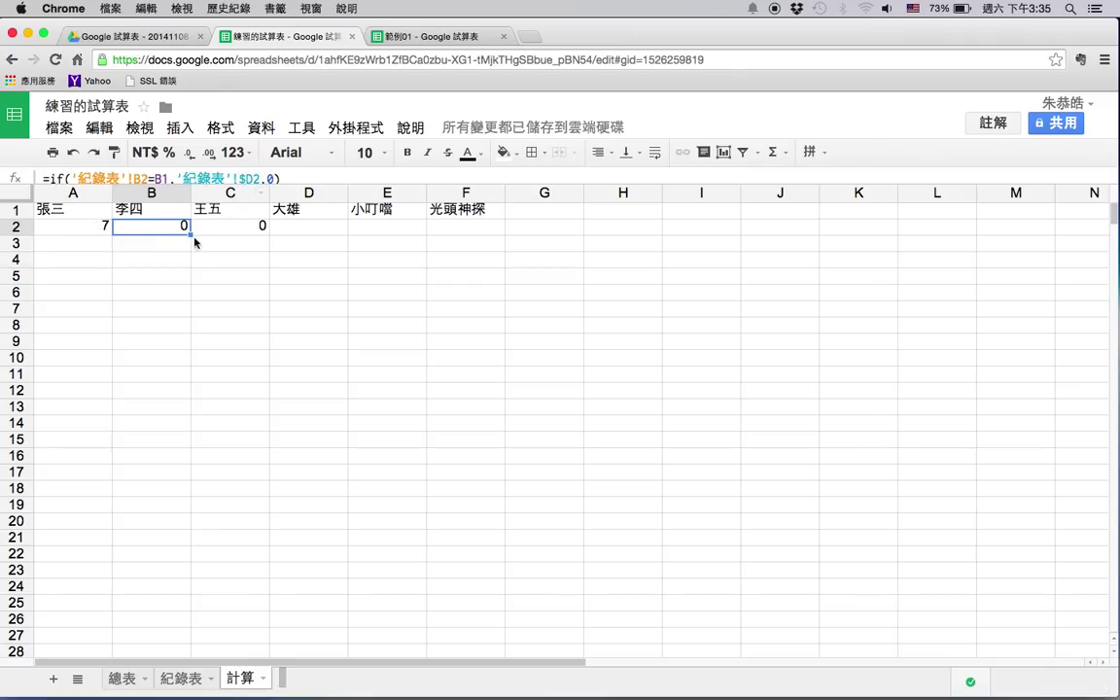
drag(192, 235, 814, 239)
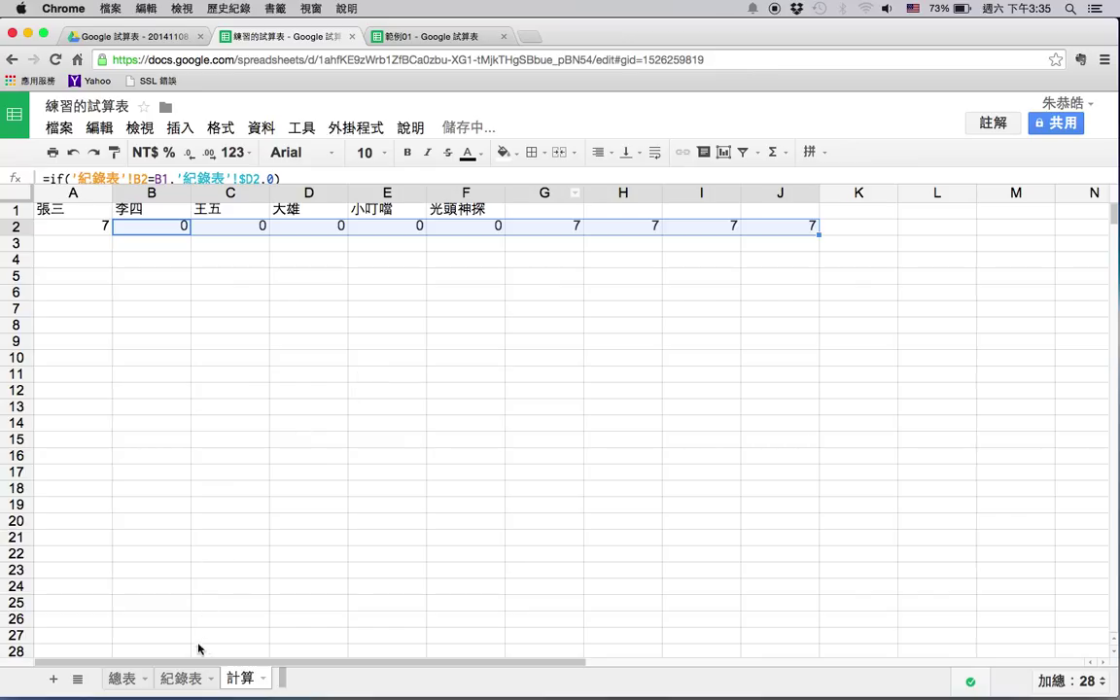
- Enter the placeholders 7, 8, 9 and 10 in header cells H1 to K1 of the 總表 sheet
click(121, 682)
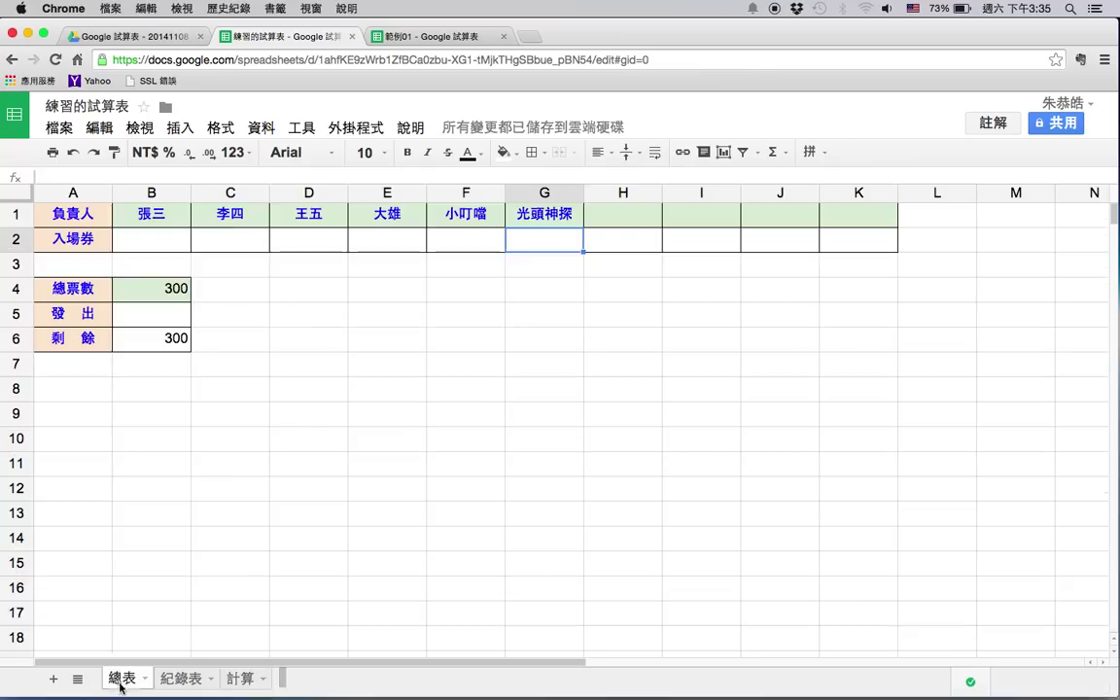
click(618, 225)
click(833, 220)
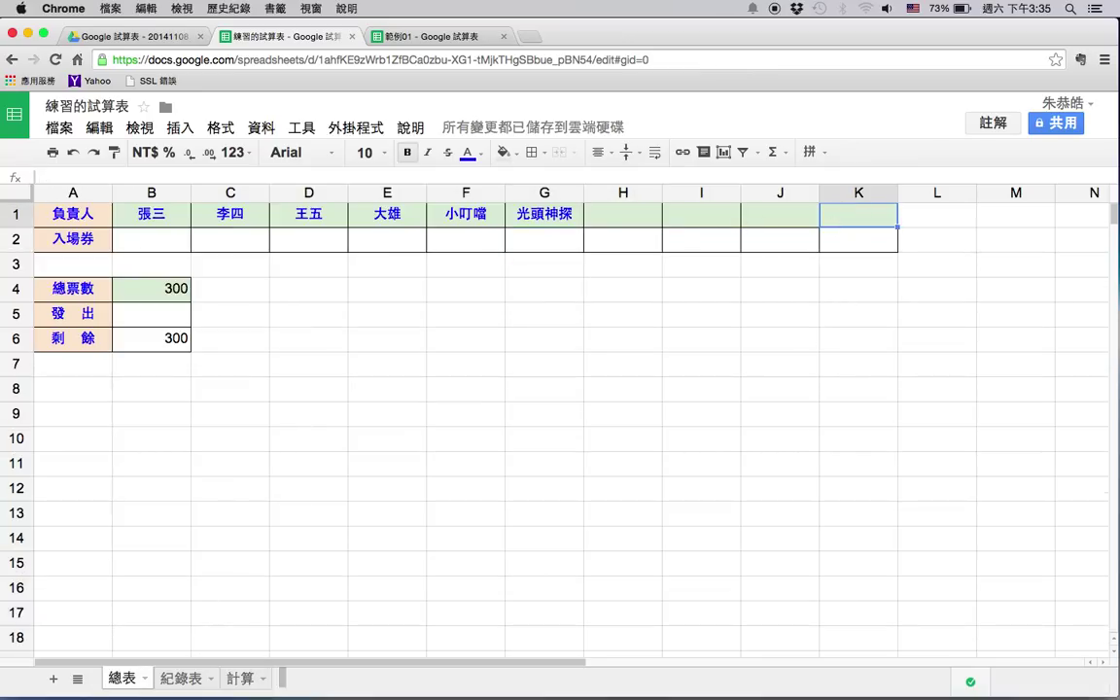
text(10)
click(778, 216)
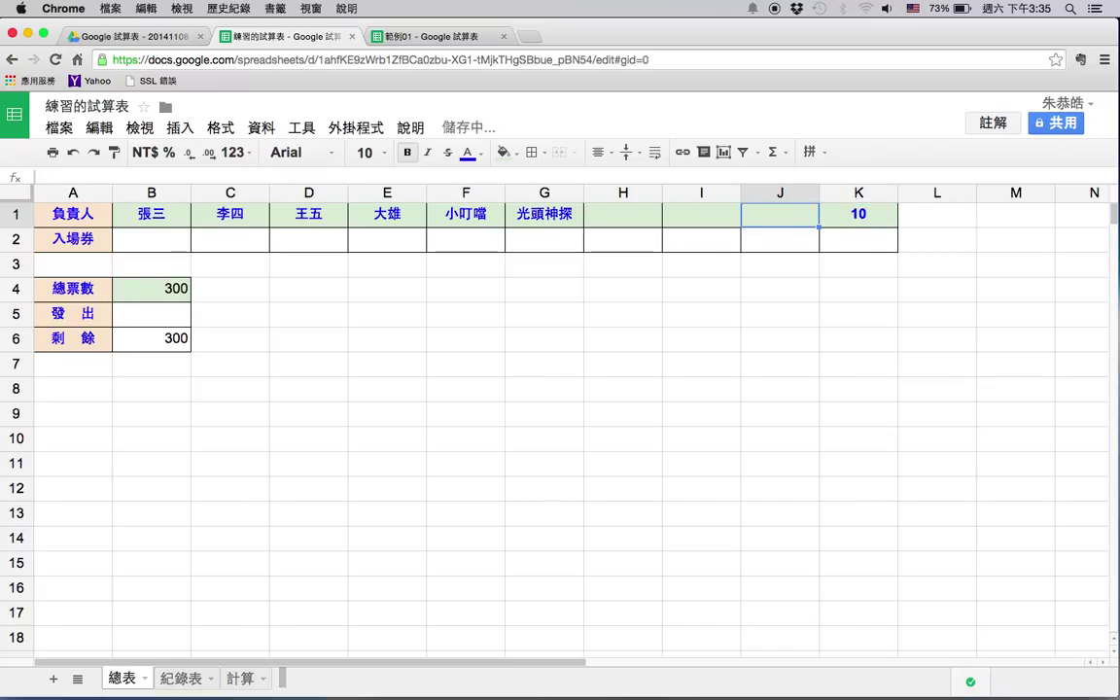
text(9)
click(701, 215)
click(622, 214)
text(7)
click(701, 214)
text(8)
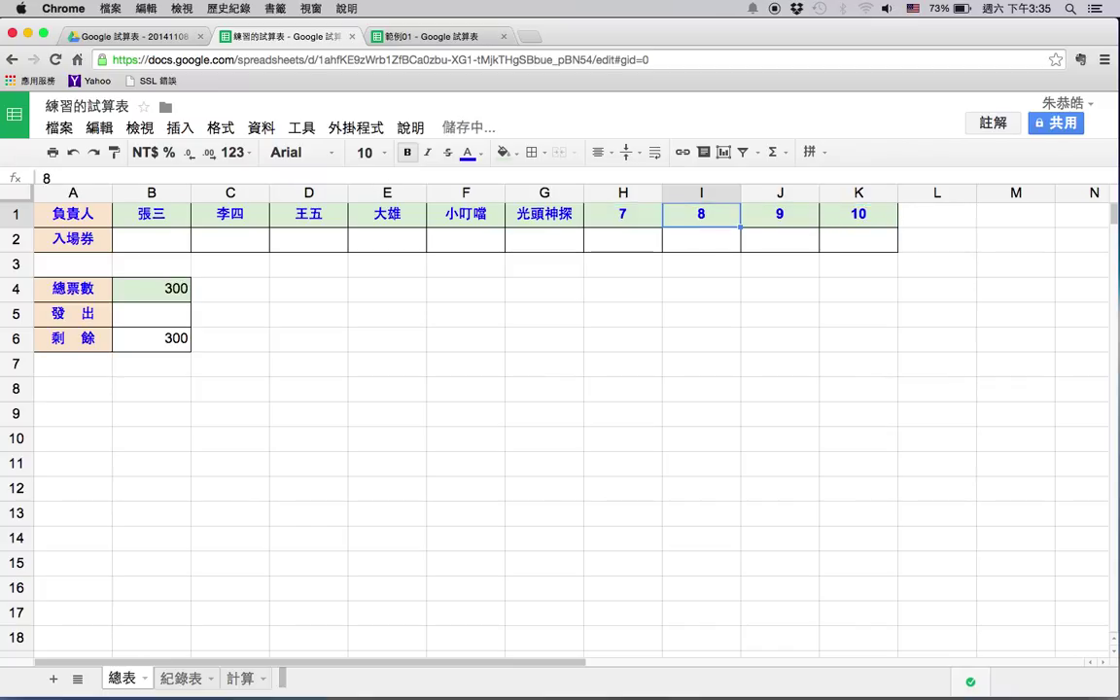
- Check row 2 of the 計算 sheet under the placeholder headers and inspect the IF formula in J2
click(238, 677)
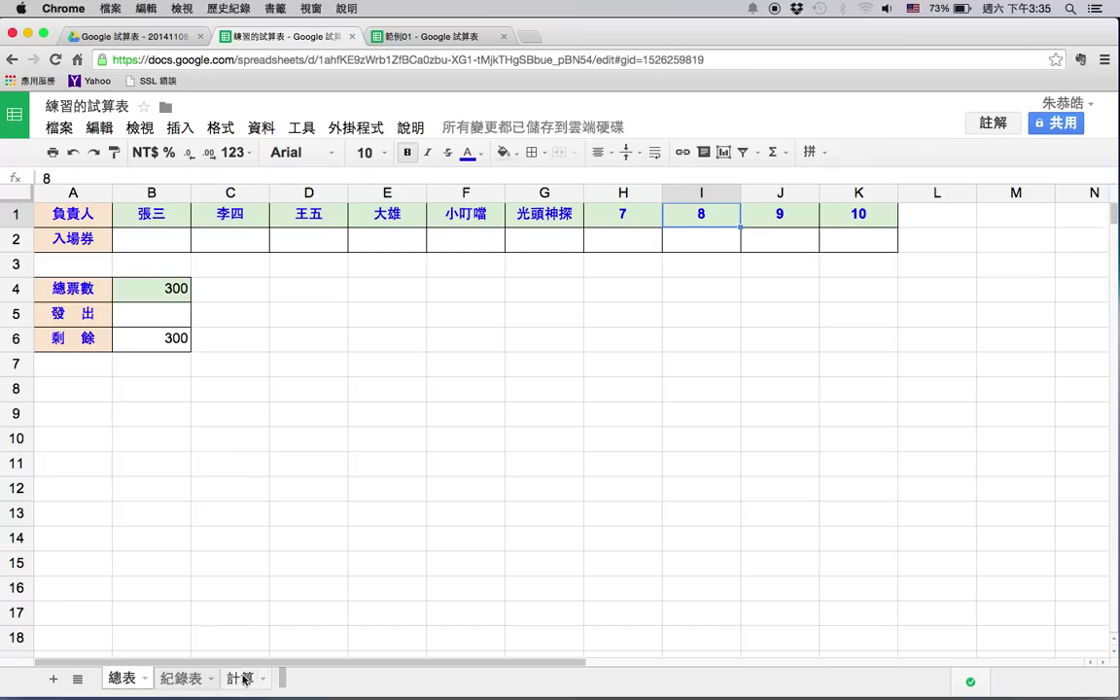
click(569, 246)
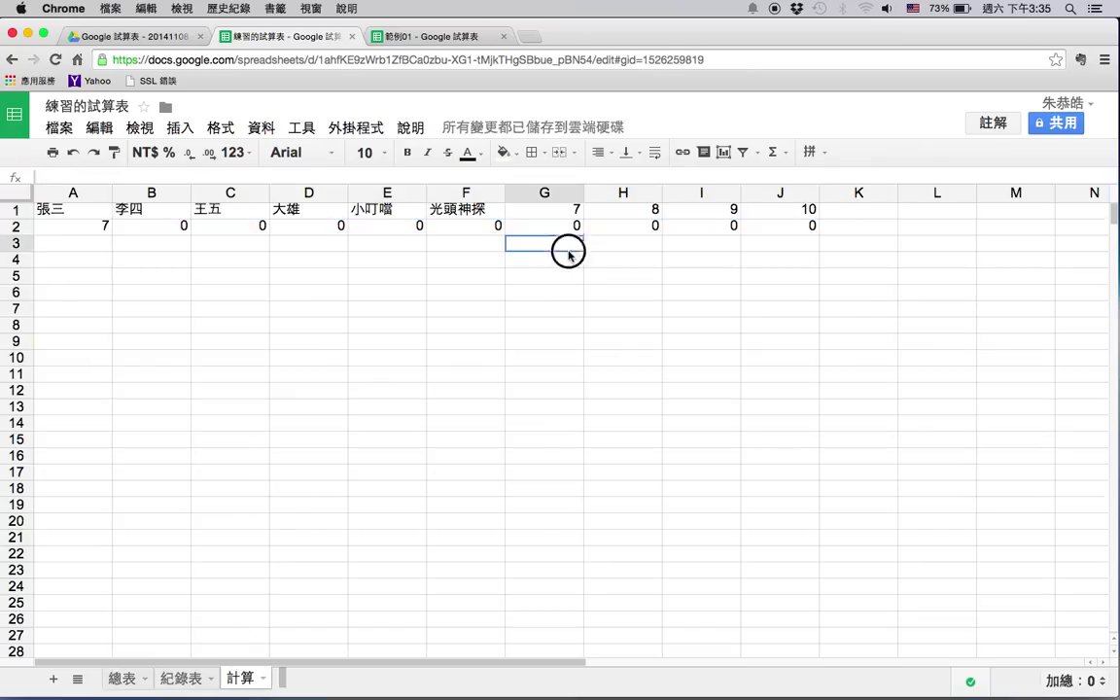
click(794, 228)
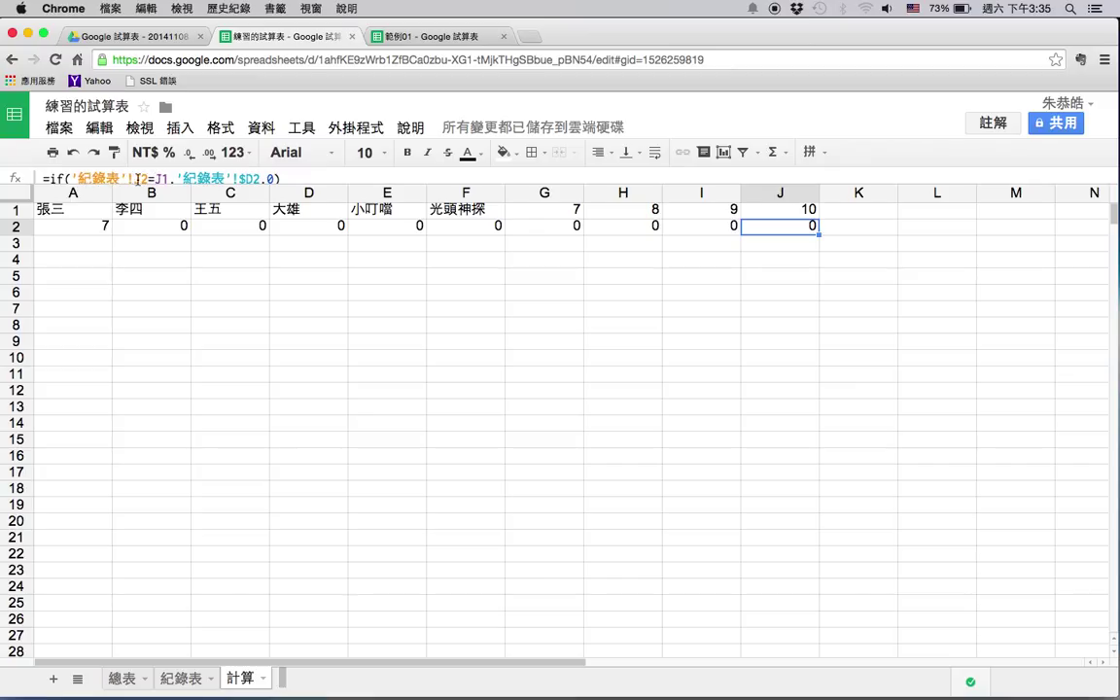
- Lock the responsible person column in A2's IF formula on the 計算 sheet by changing the 紀錄表 reference A2 to $A2
click(181, 678)
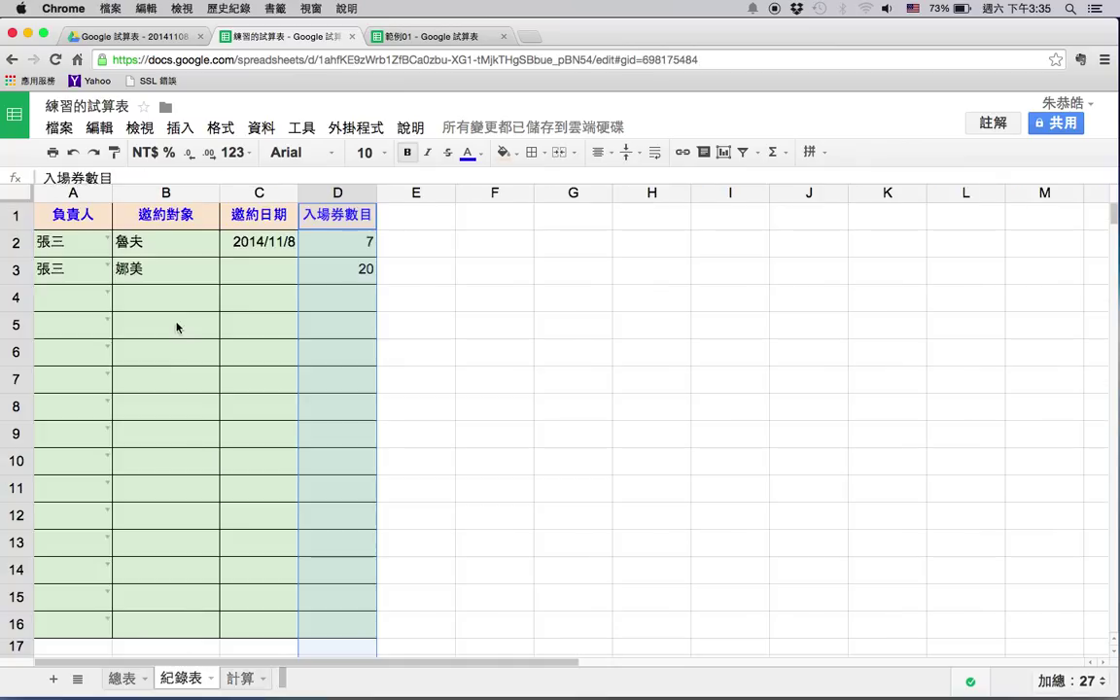
click(73, 195)
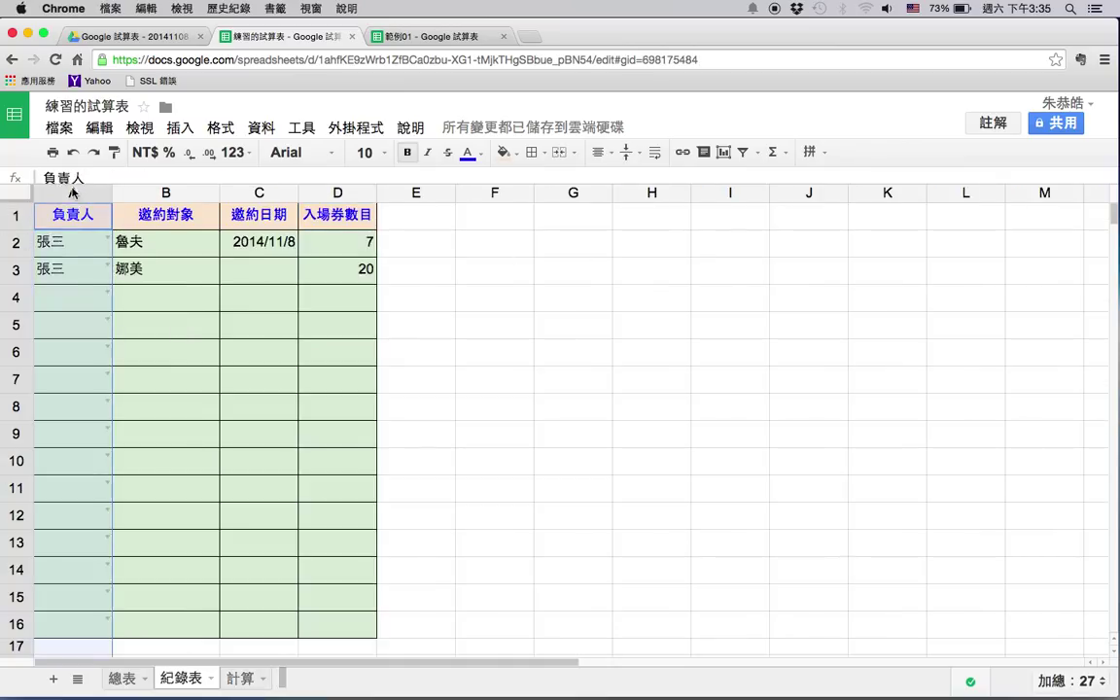
click(237, 678)
click(104, 229)
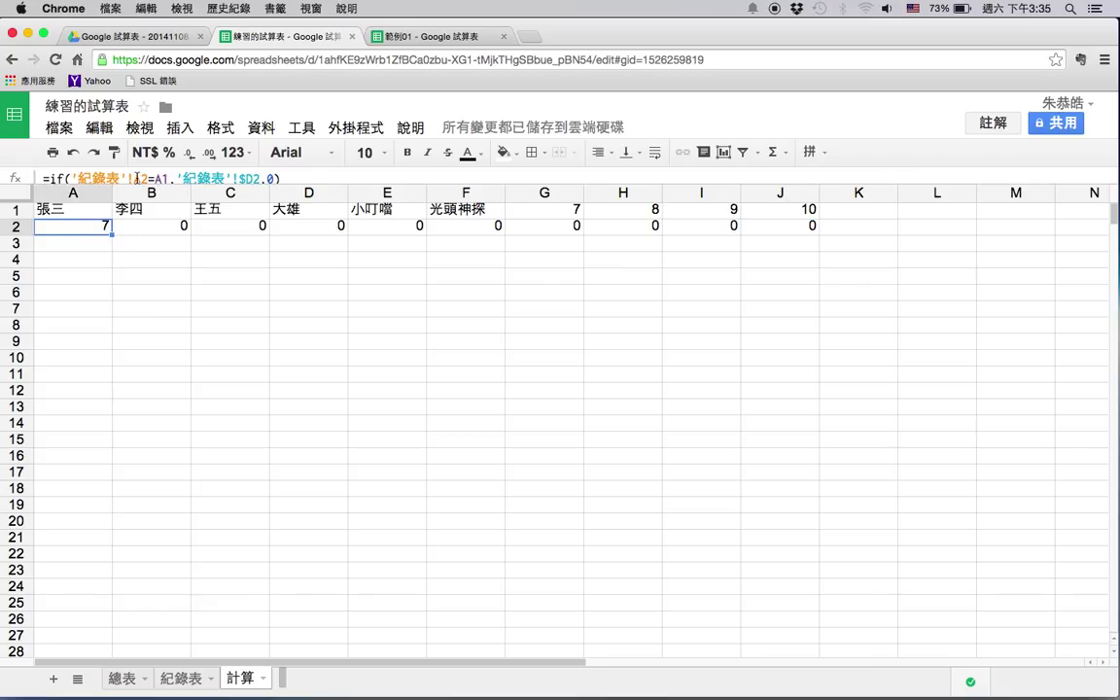
click(137, 178)
text($)
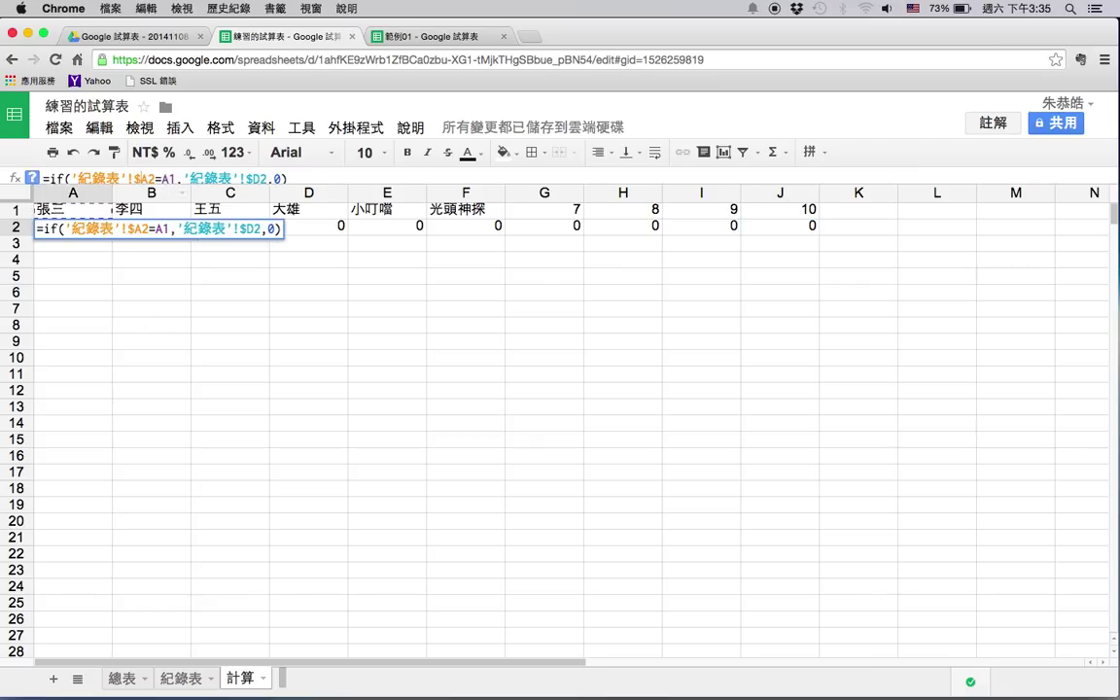
key(Return)
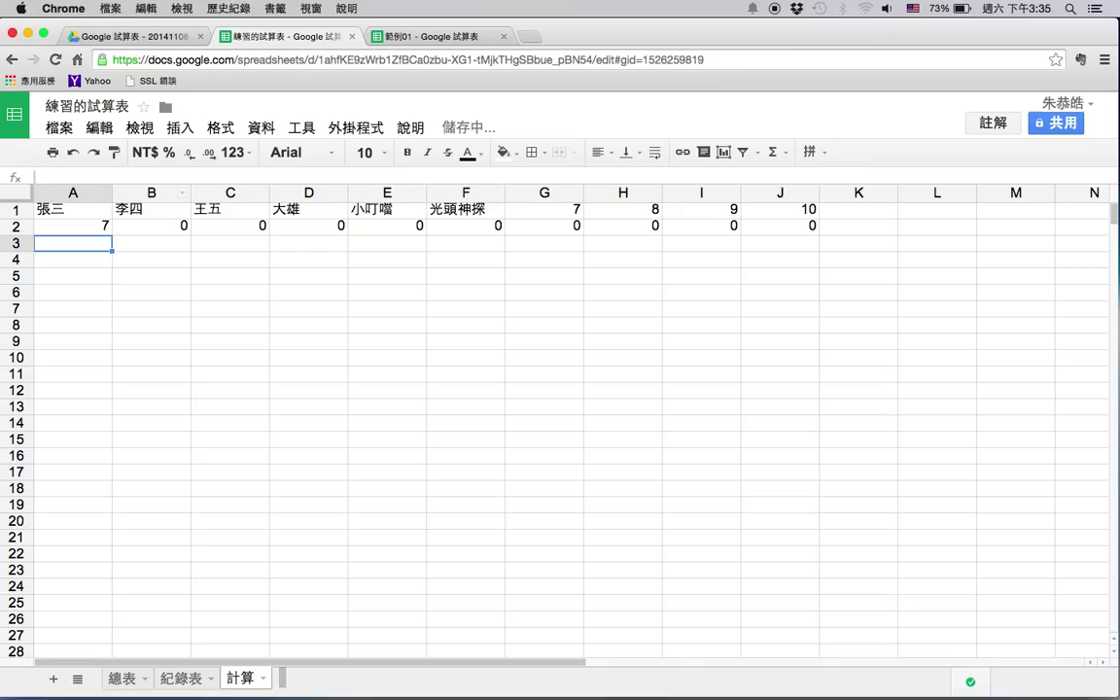
- Fill A2's IF formula with the locked $A2 reference across row 2 through J2 and inspect the references in J2 and J1
click(75, 224)
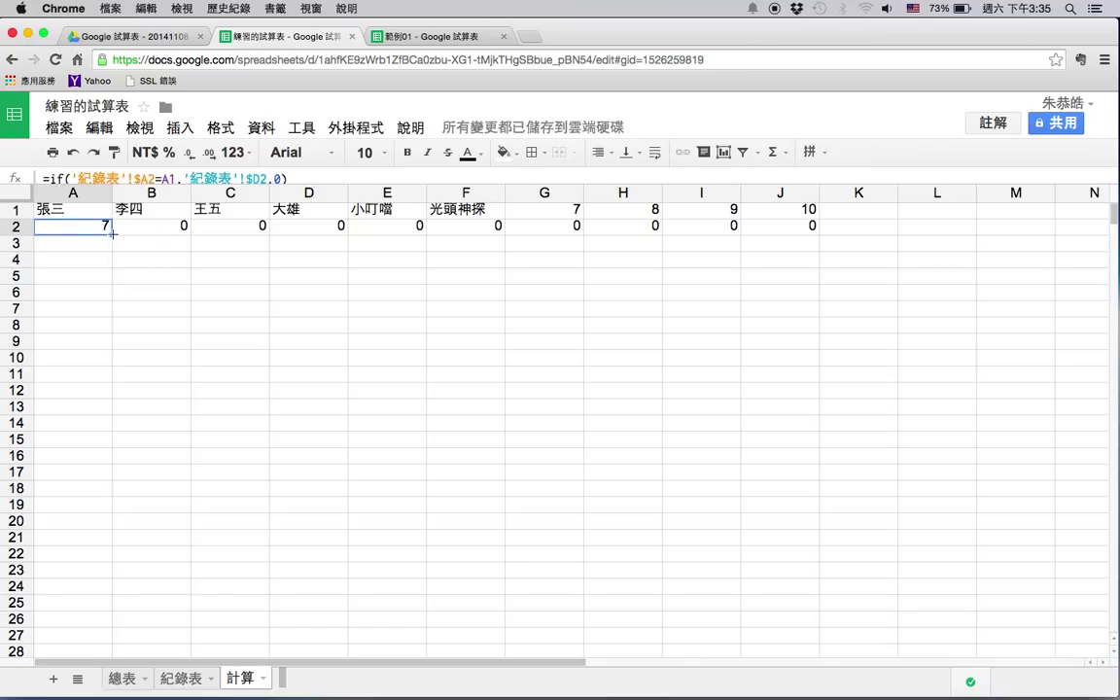
drag(112, 234, 751, 229)
click(605, 304)
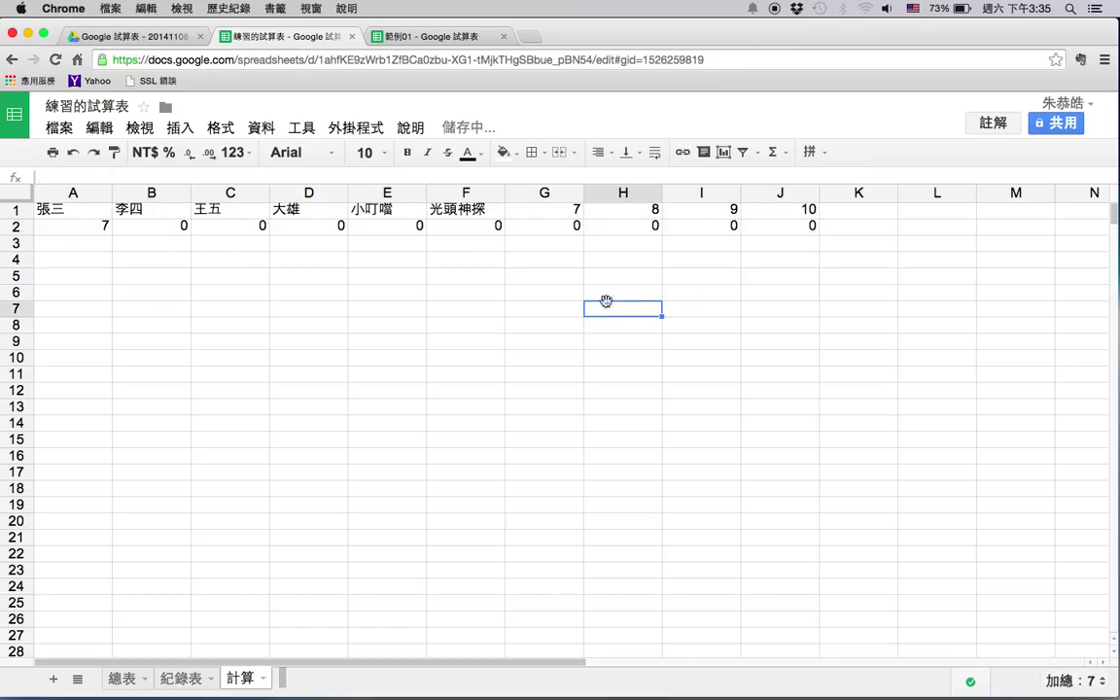
click(98, 229)
click(776, 230)
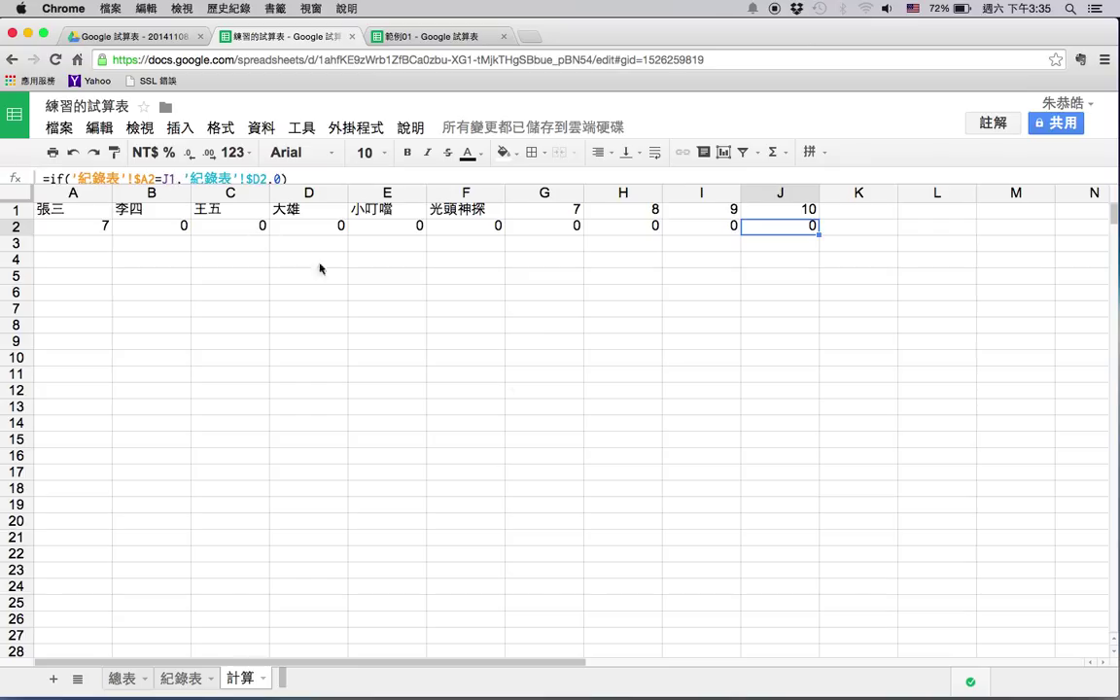
click(775, 213)
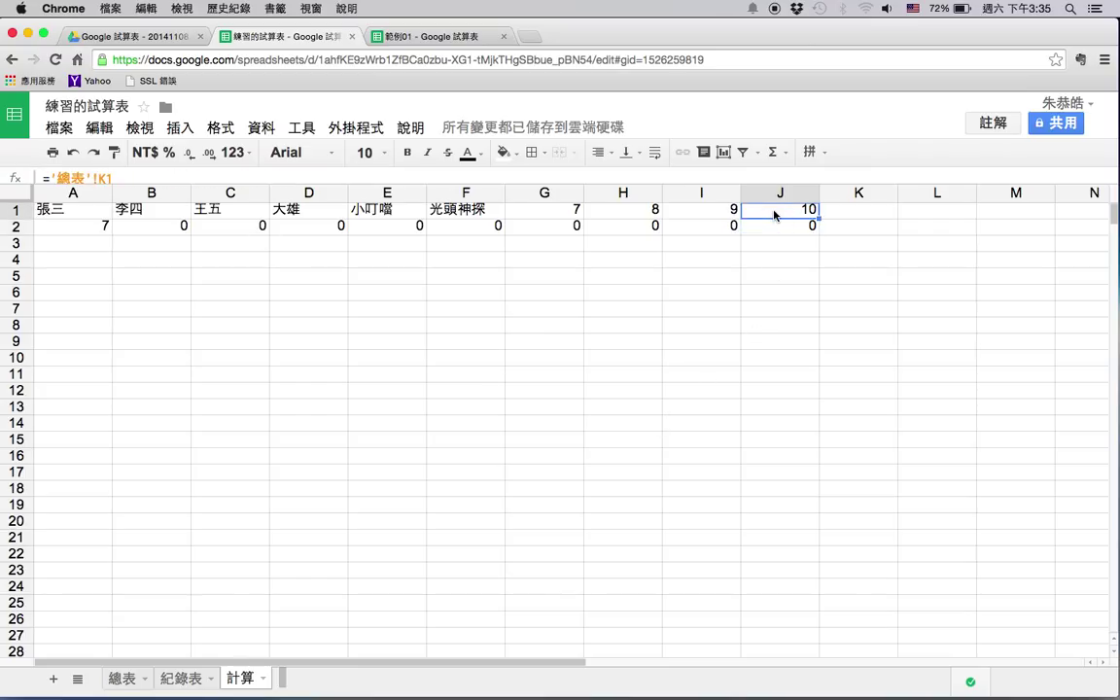
click(783, 230)
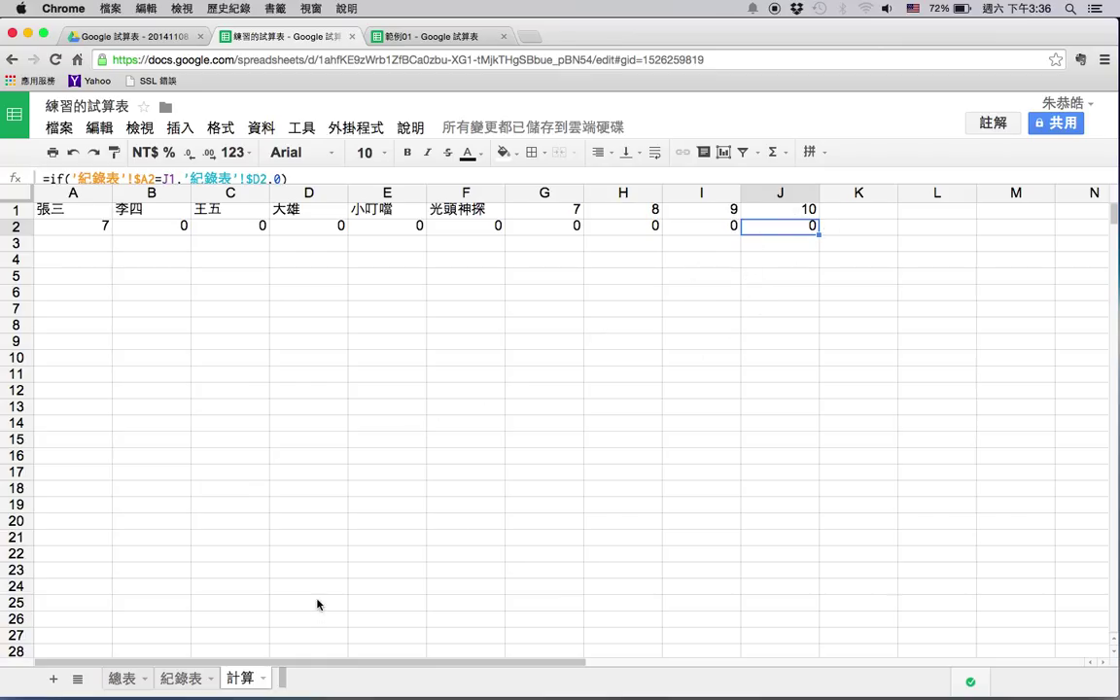
- Set the responsible person in A2 of the 紀錄表 sheet to 10 and check row 2 of the 計算 sheet
click(185, 678)
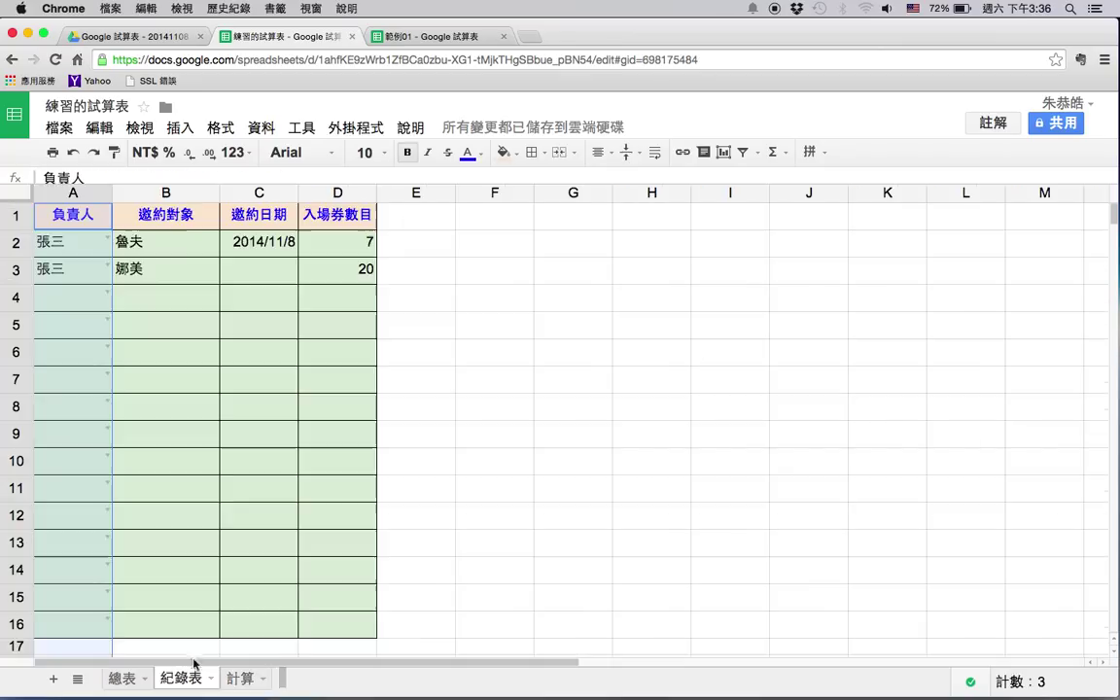
click(108, 238)
click(67, 453)
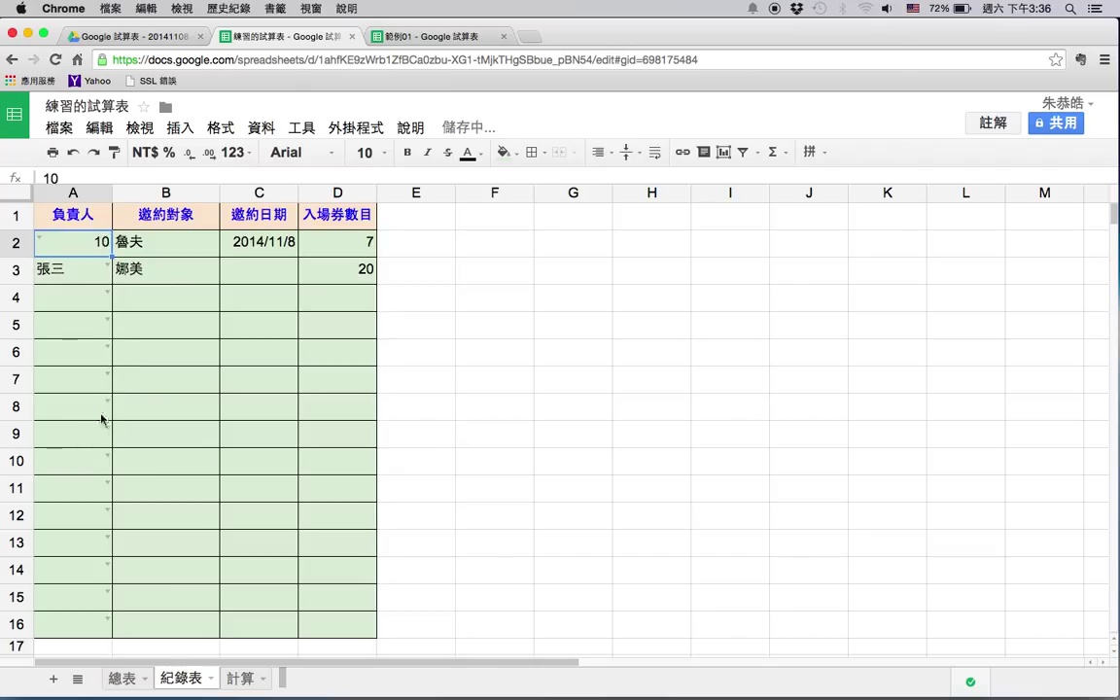
click(239, 678)
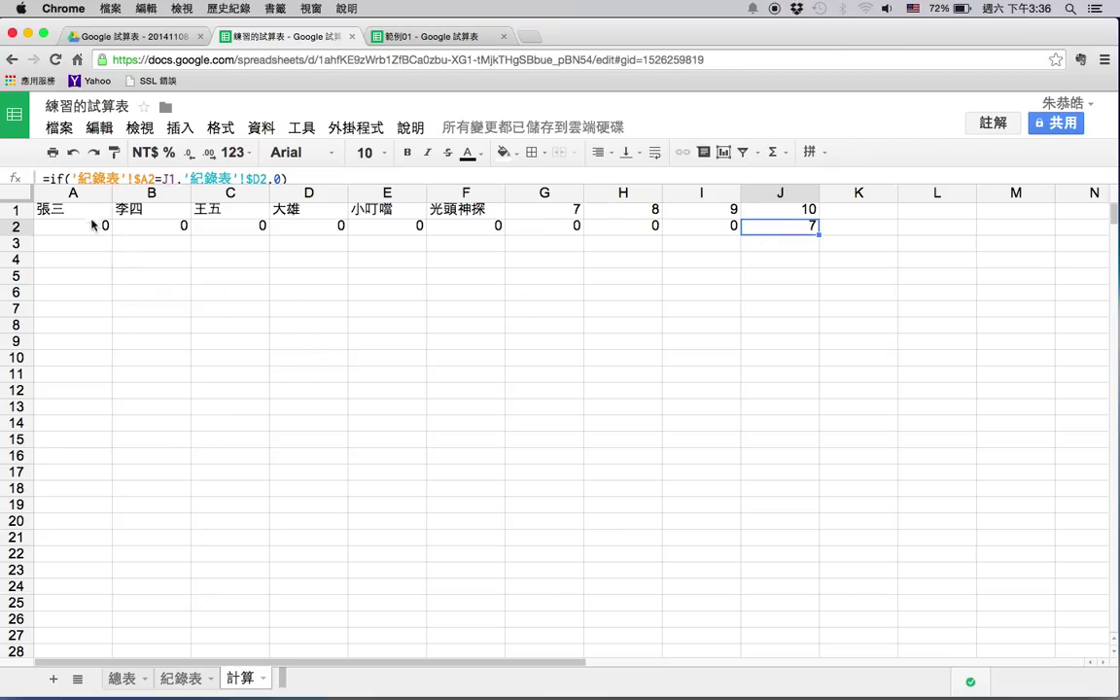
- Fill A2's IF formula down to A3 on the 計算 sheet and inspect the references in A3
click(92, 243)
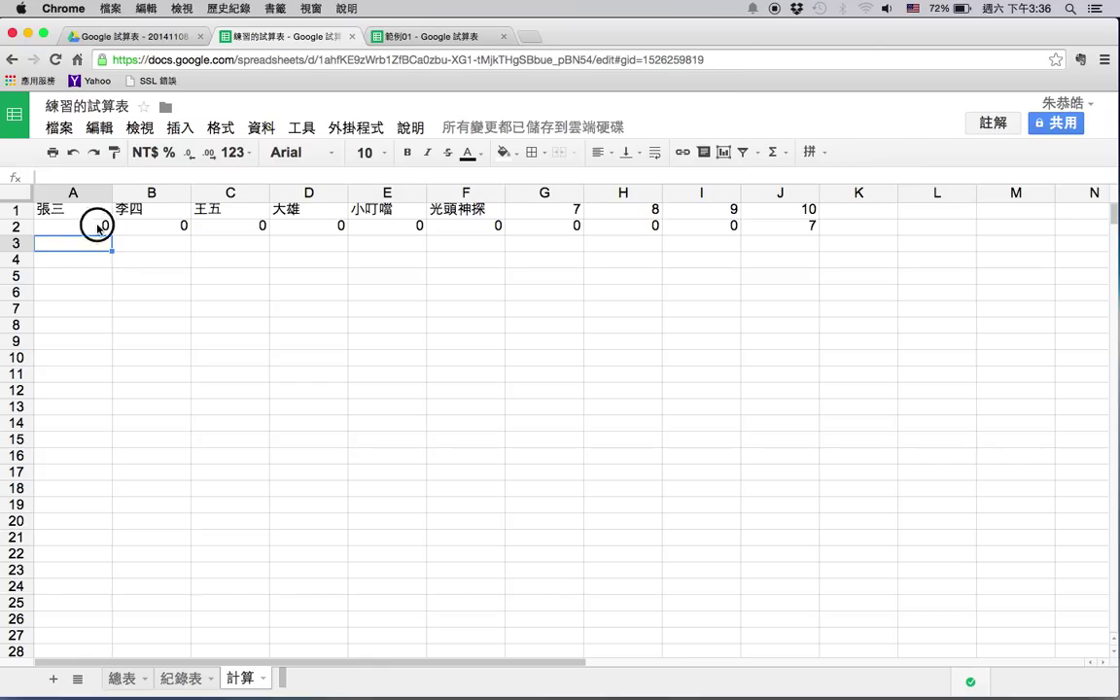
click(90, 224)
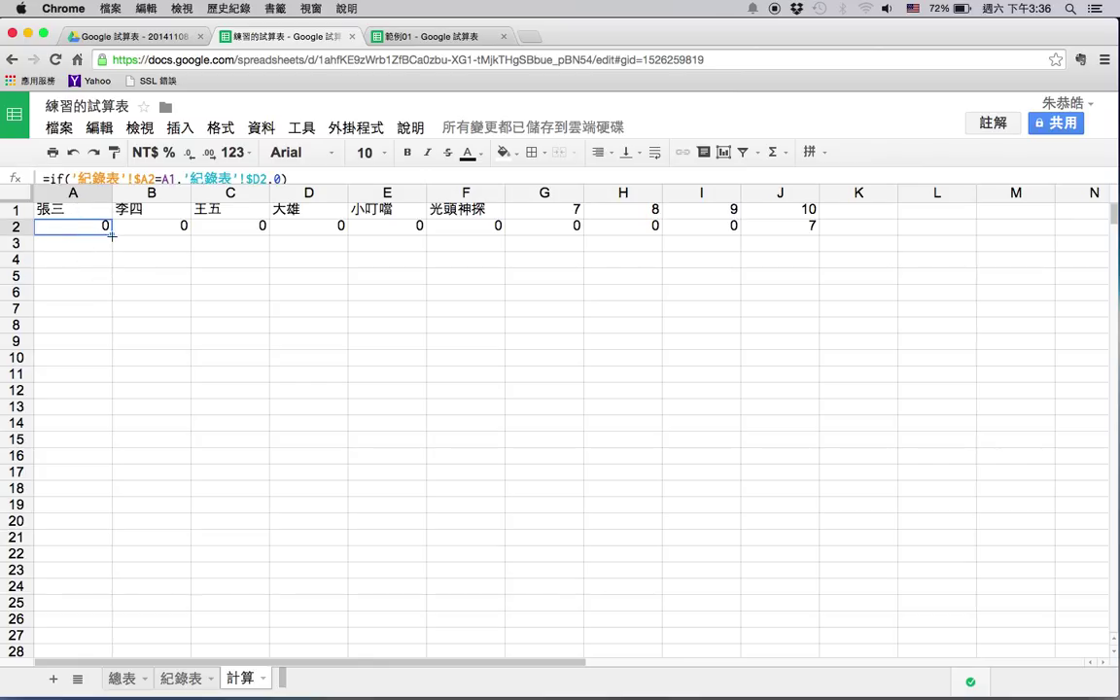
drag(112, 235, 97, 249)
click(92, 277)
click(93, 243)
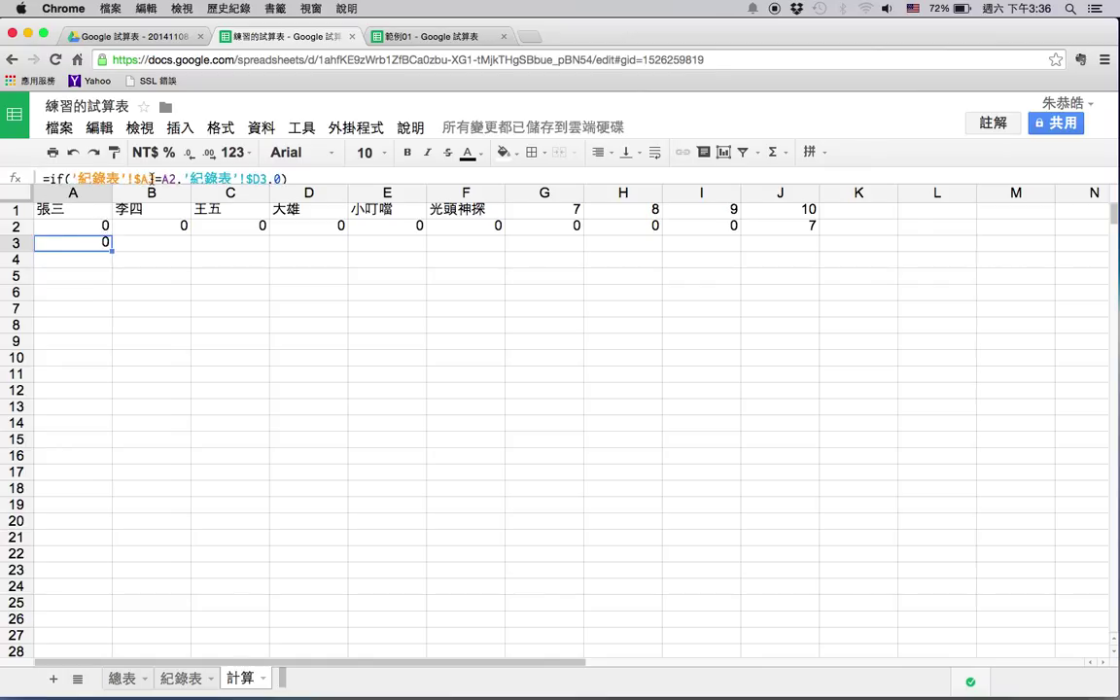
- Compare the formula references in A3 and A2 with row 3 of the 紀錄表 sheet and the header in A1 of the 計算 sheet
click(181, 678)
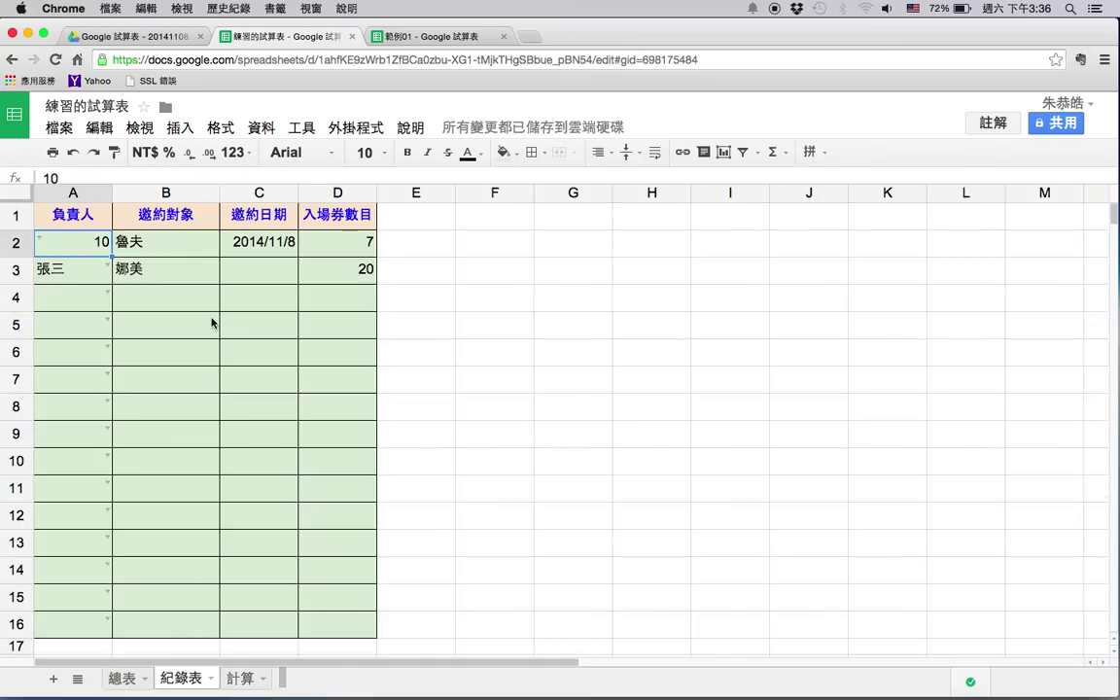
click(88, 277)
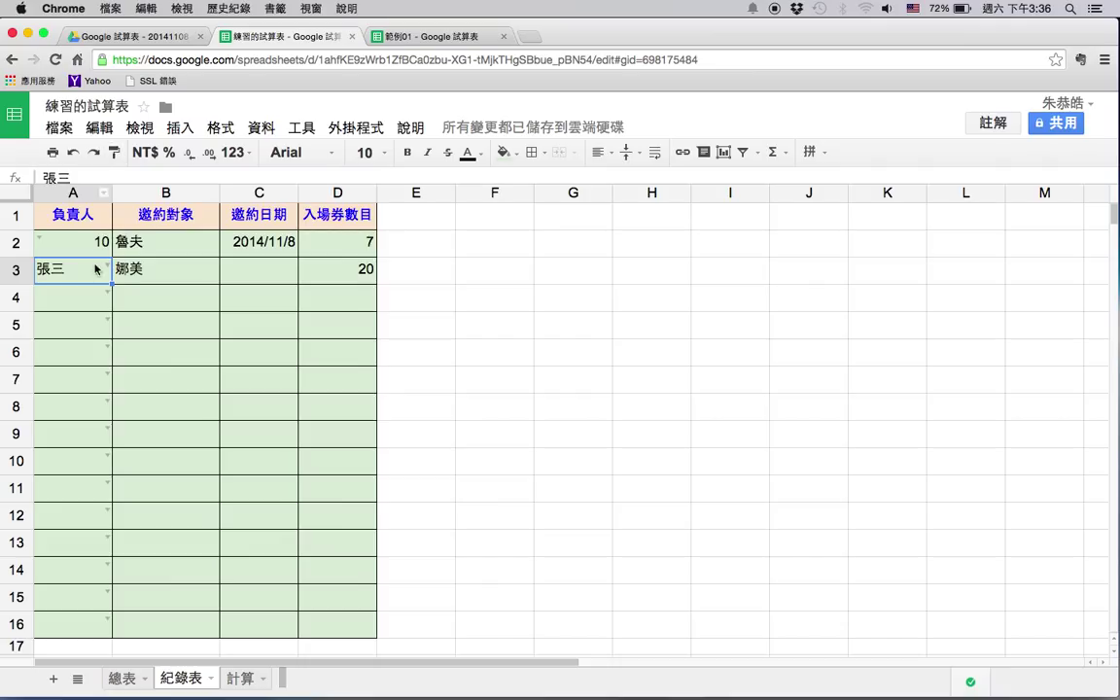
click(238, 678)
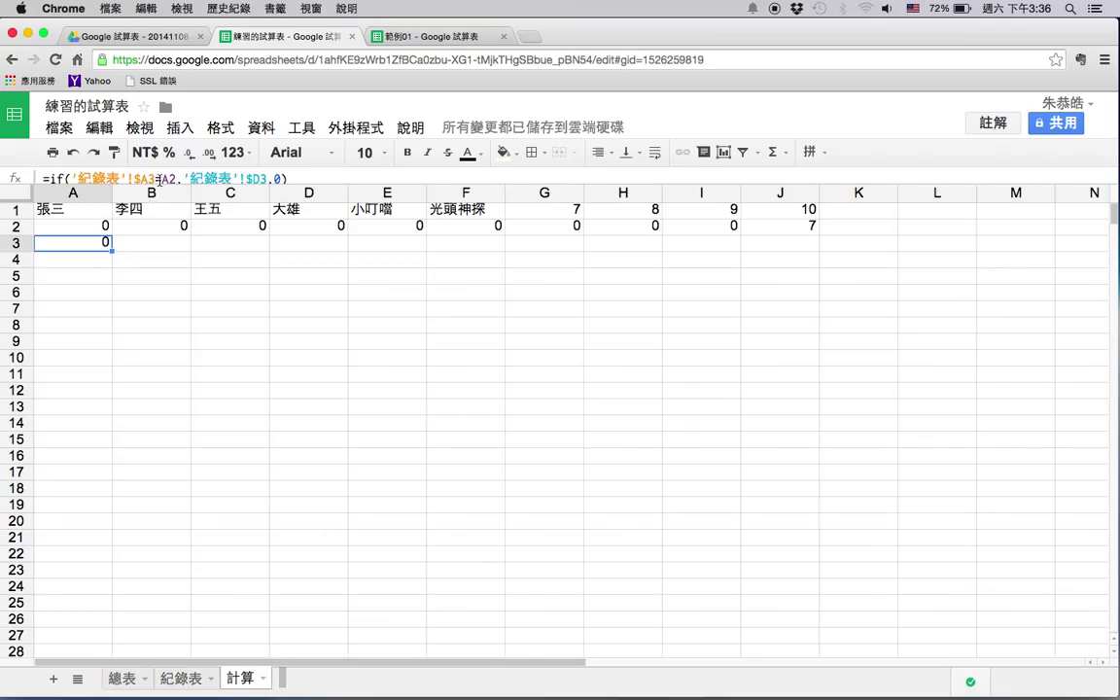
click(70, 224)
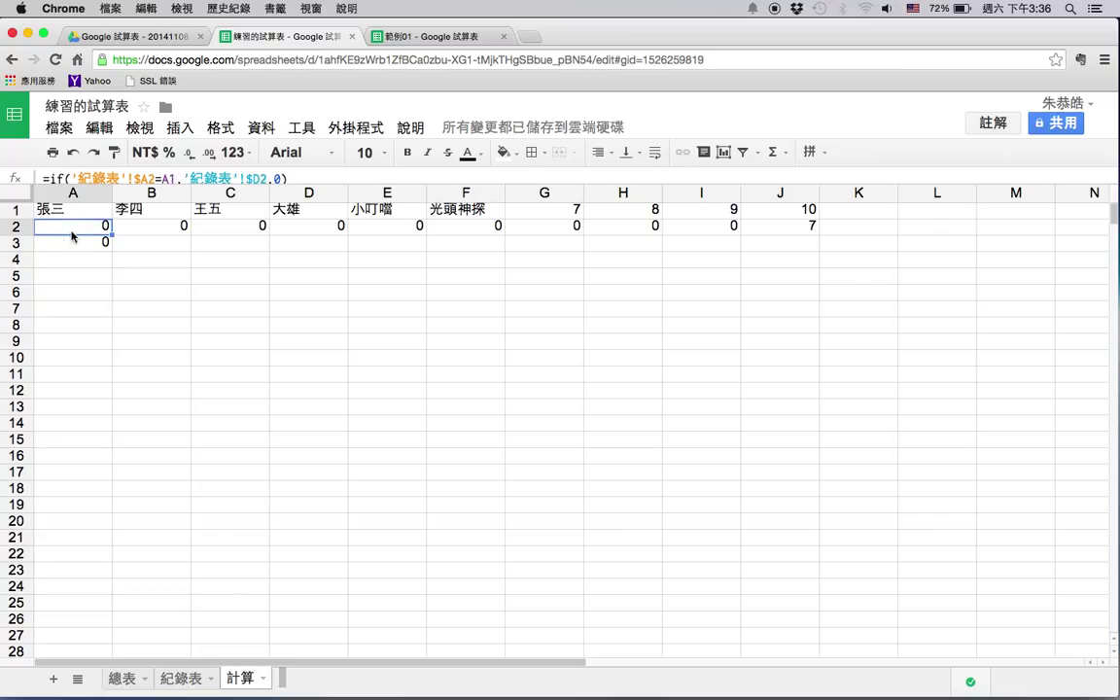
click(85, 213)
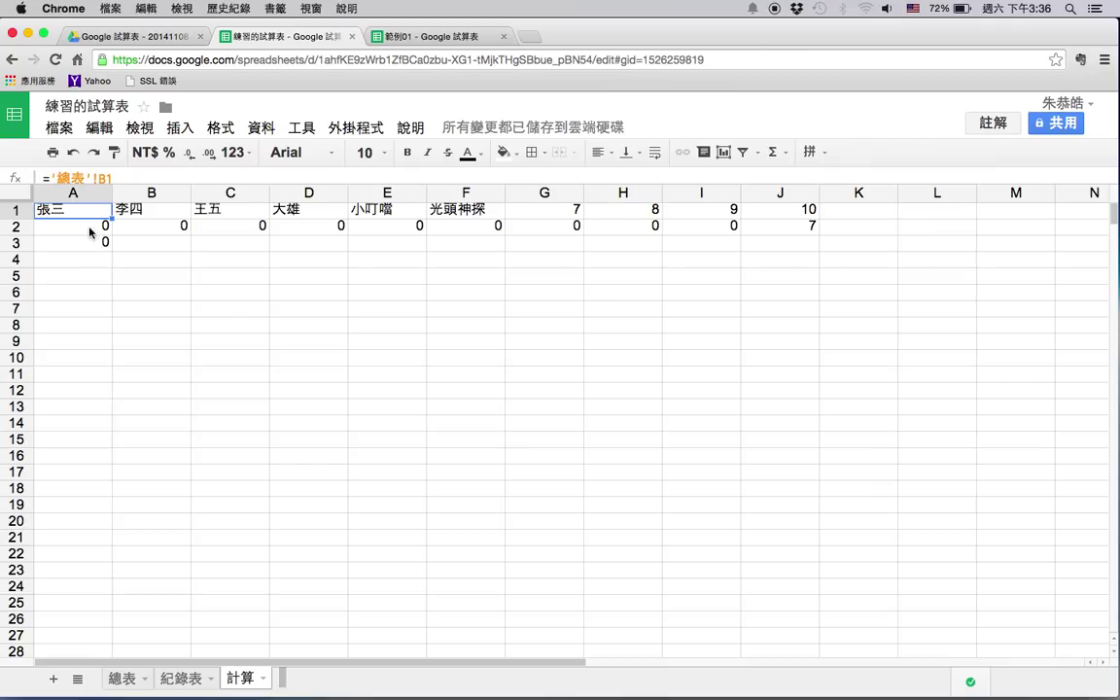
- Lock the header row in A2's IF formula on the 計算 sheet by changing A1 to A$1
click(75, 230)
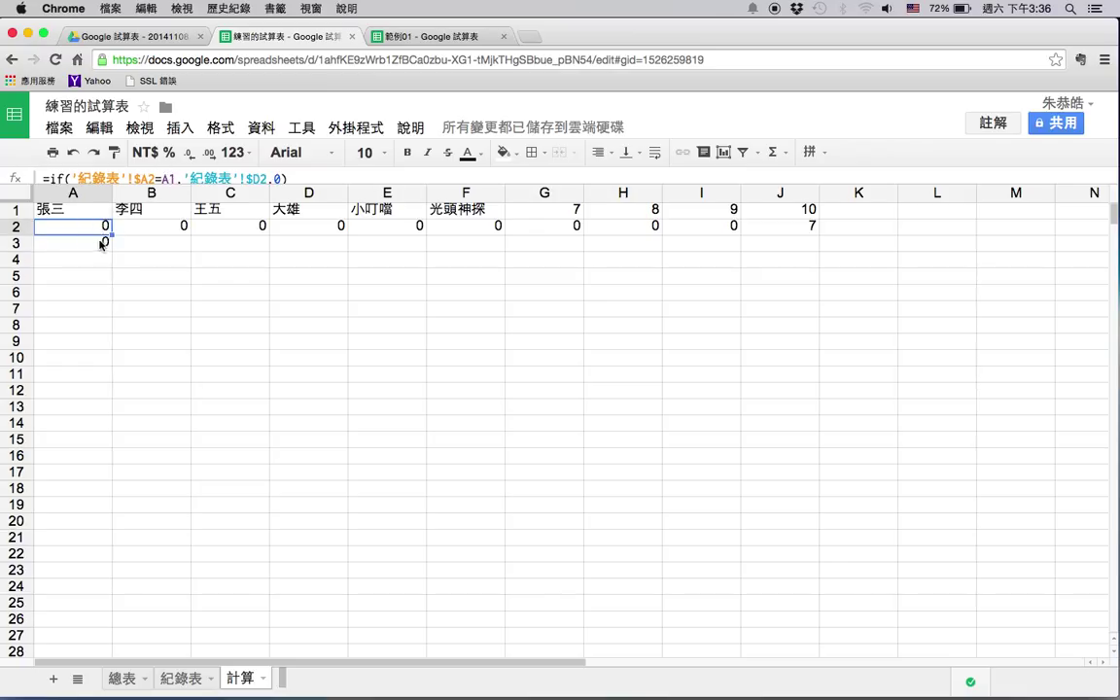
click(167, 178)
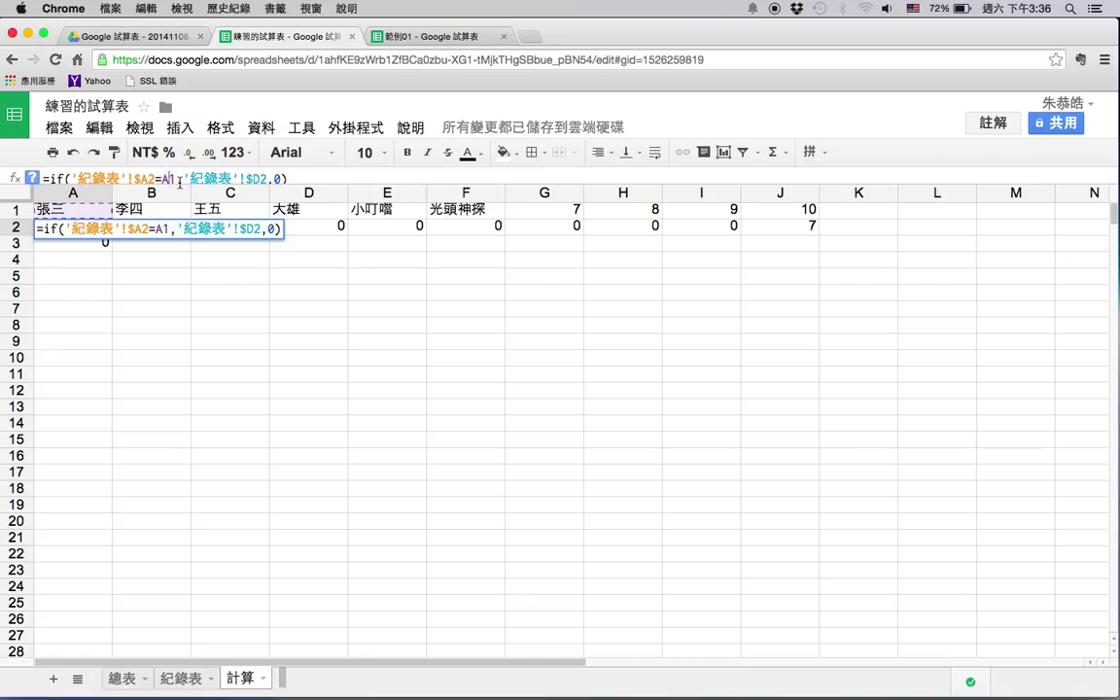
text($)
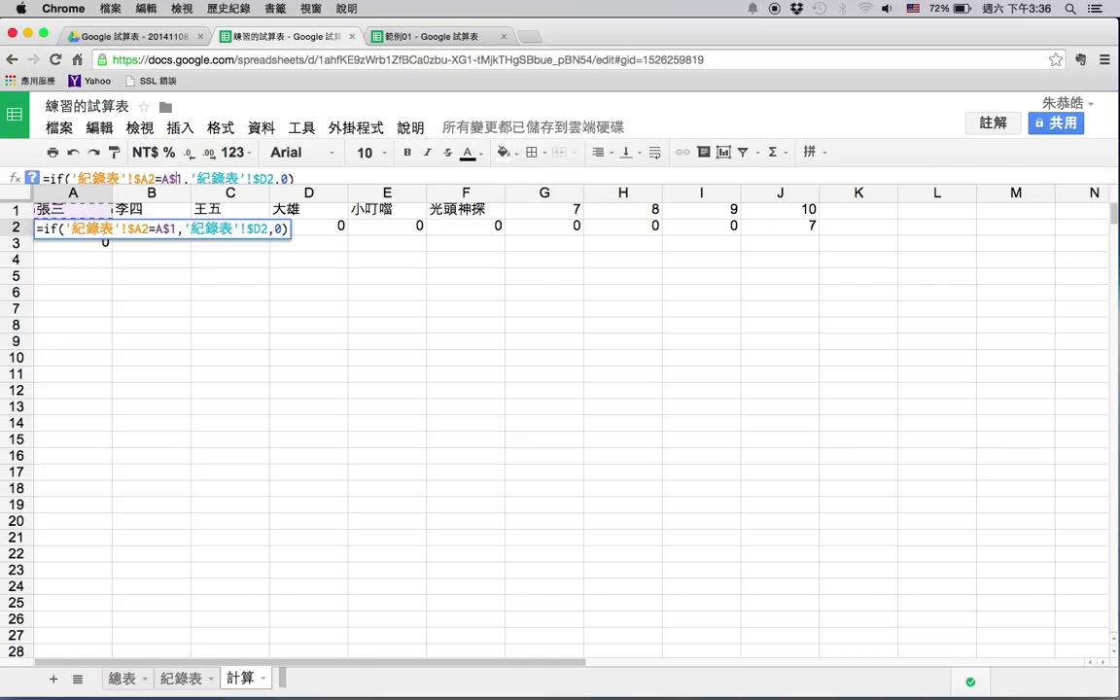
key(Return)
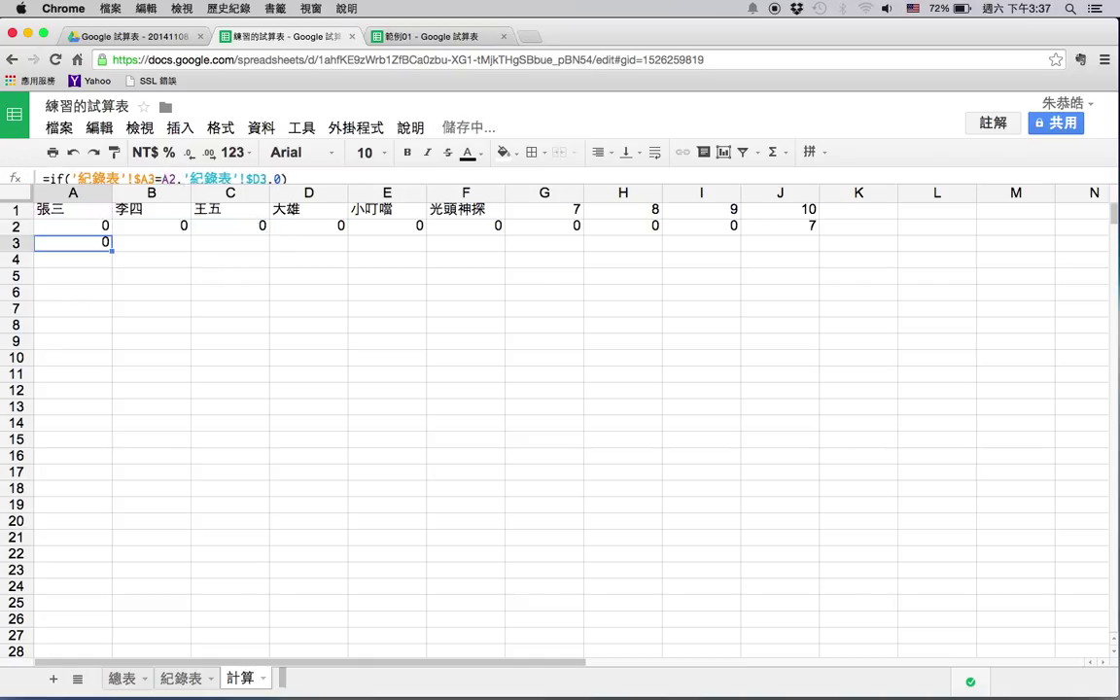
- Fill A2's IF formula with the locked A$1 reference down to A3 and inspect the copied formula
key(Up)
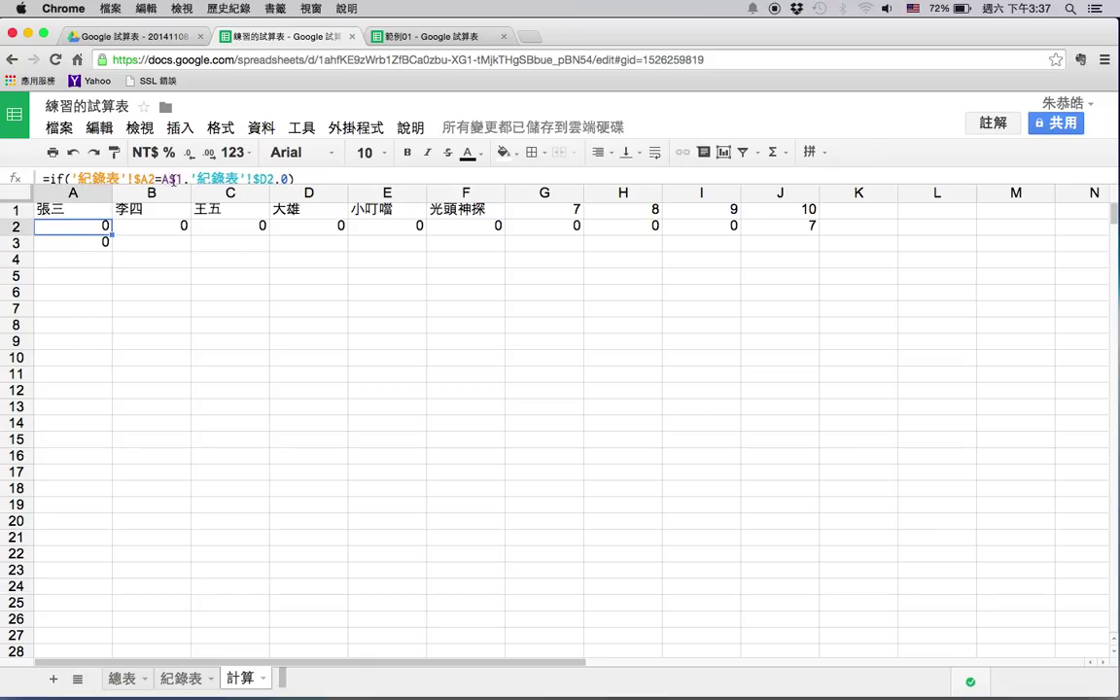
drag(111, 233, 107, 243)
click(124, 280)
click(106, 247)
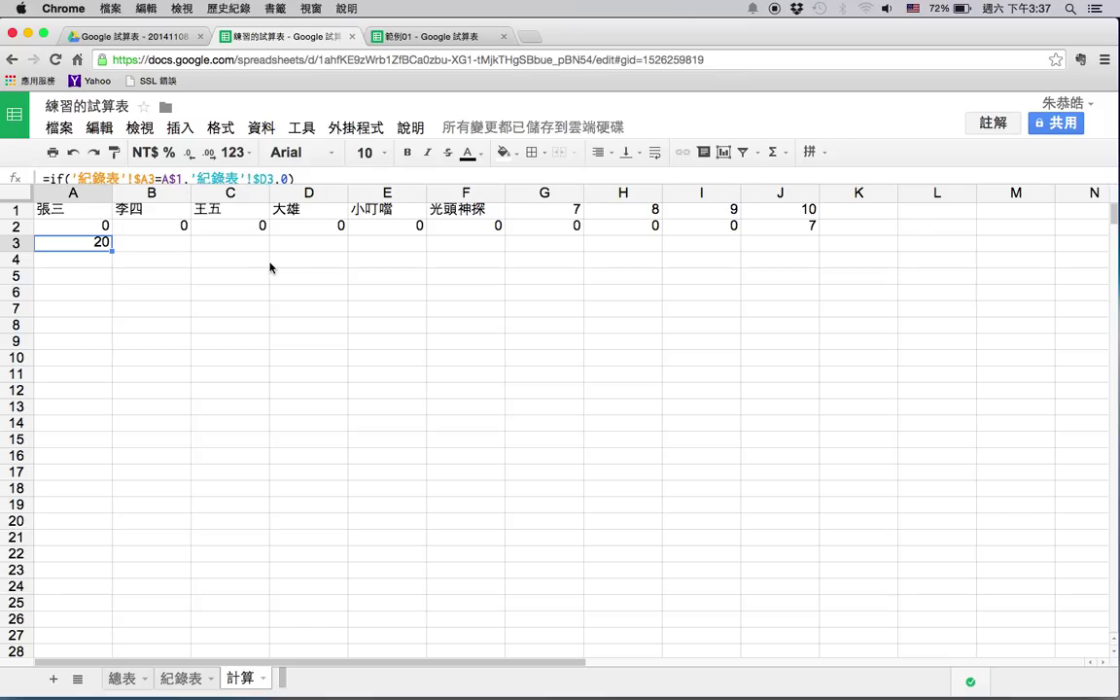
- Check A3's result on the 計算 sheet against the ticket count in D3 of the 紀錄表 sheet
click(180, 677)
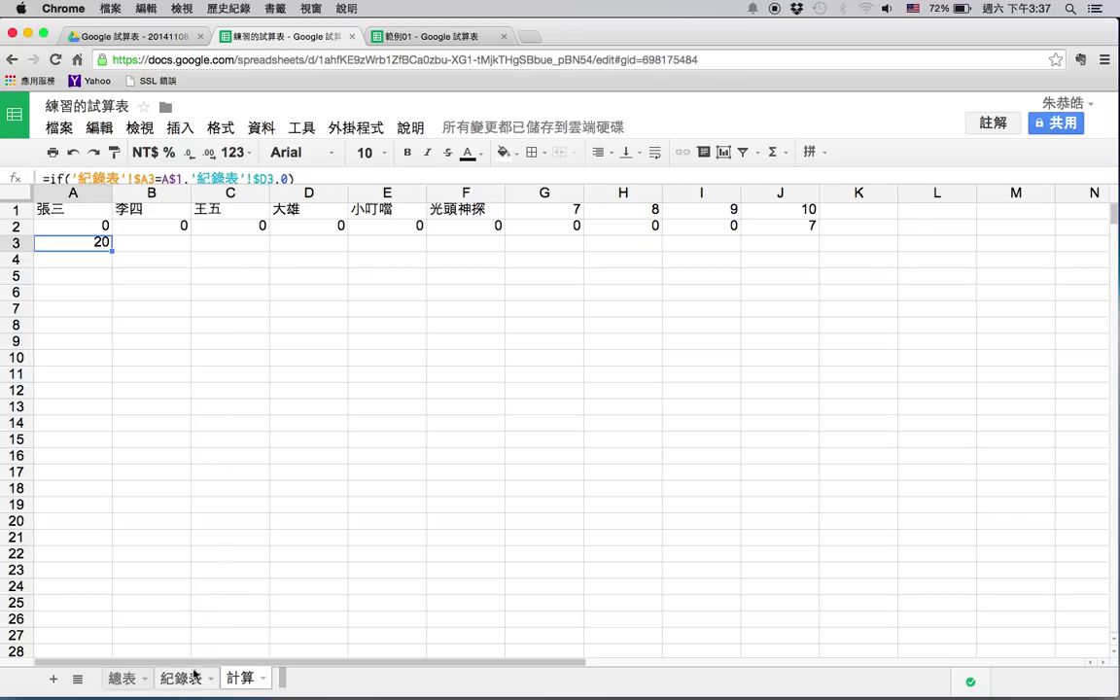
click(353, 261)
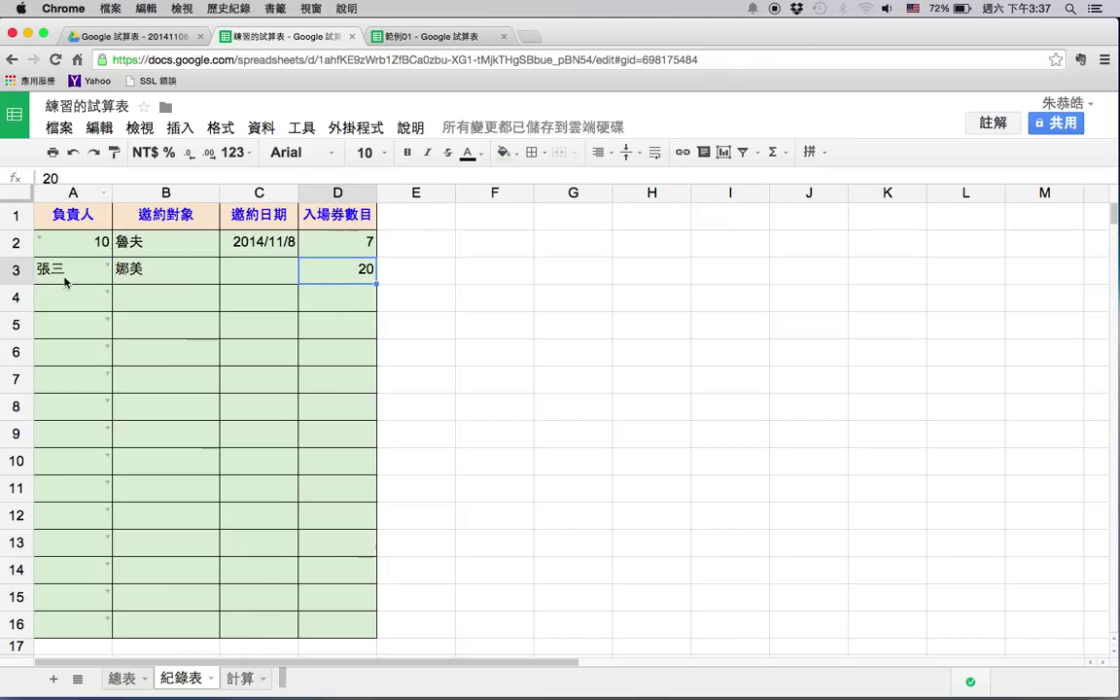
click(238, 680)
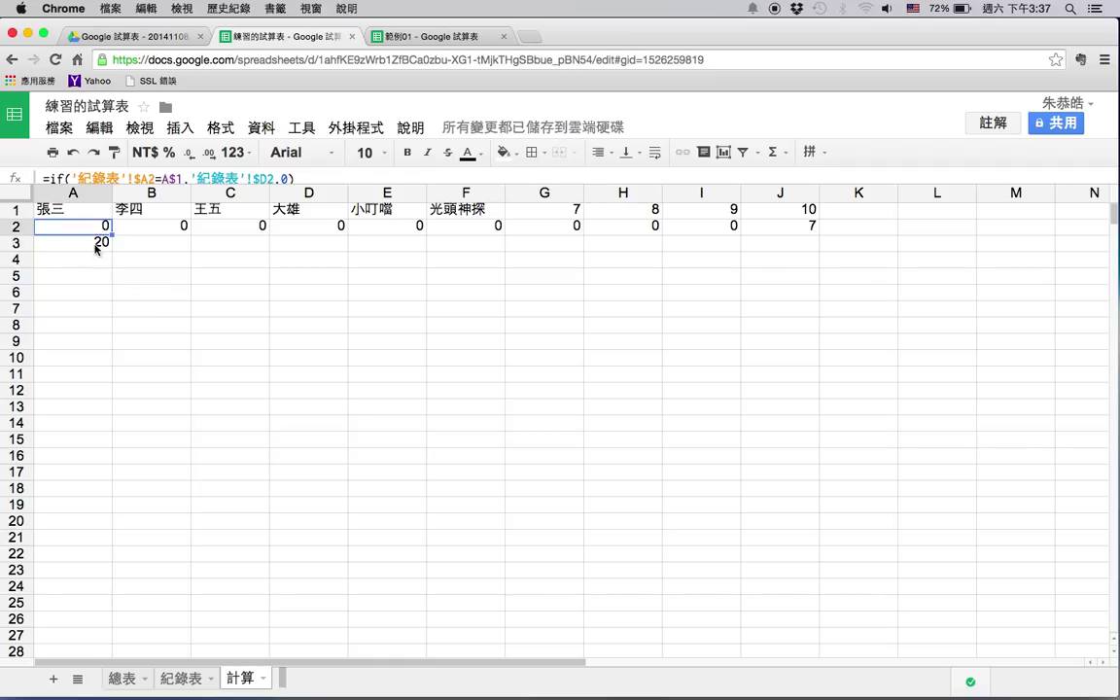
- Fill A2's IF formula with the locked header row across row 2 of the 計算 sheet through J2
click(98, 232)
drag(113, 233, 761, 225)
click(607, 266)
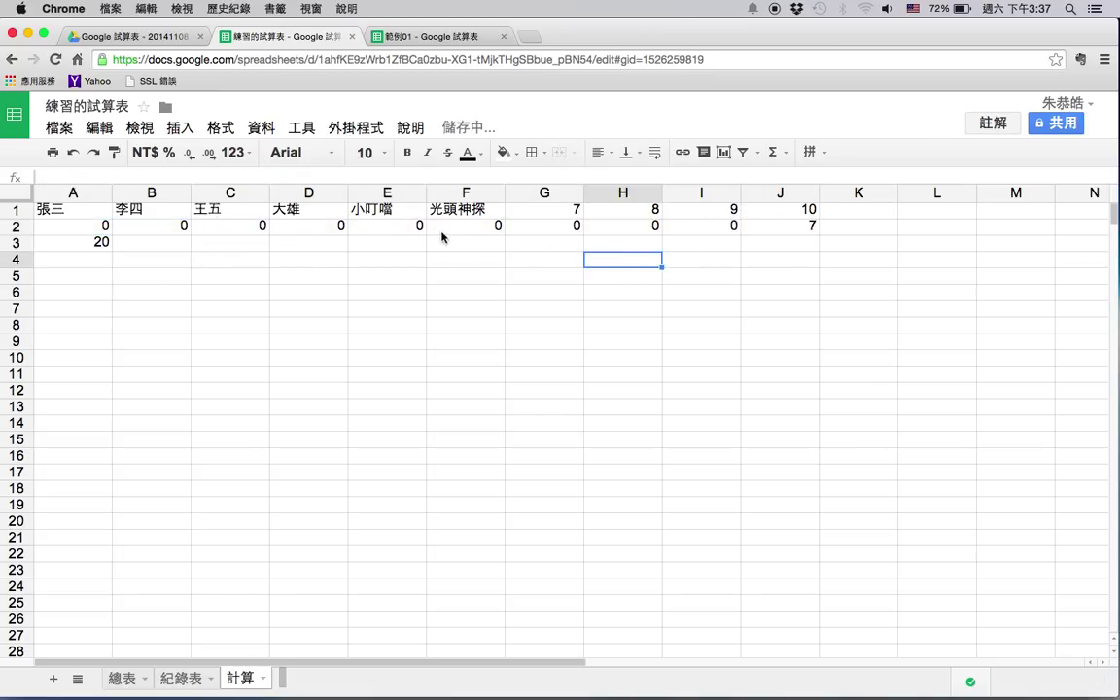
- Fill A3's IF formula across row 3 of the 計算 sheet through J3 and inspect the formula in J3
click(95, 247)
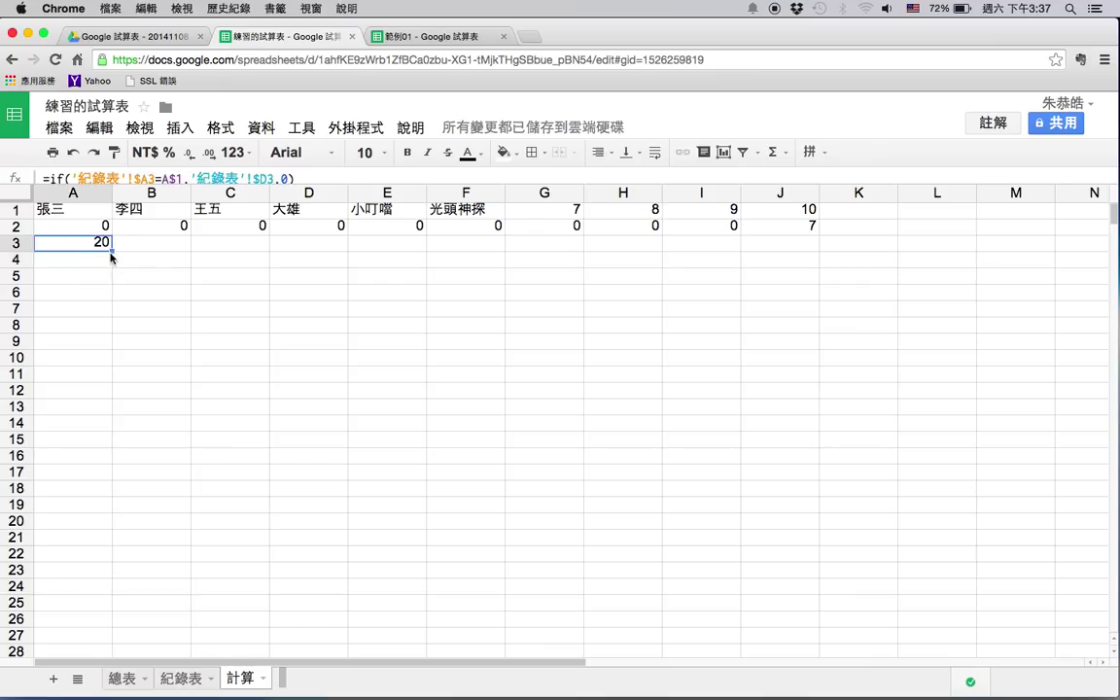
drag(114, 251, 802, 247)
click(797, 263)
click(783, 248)
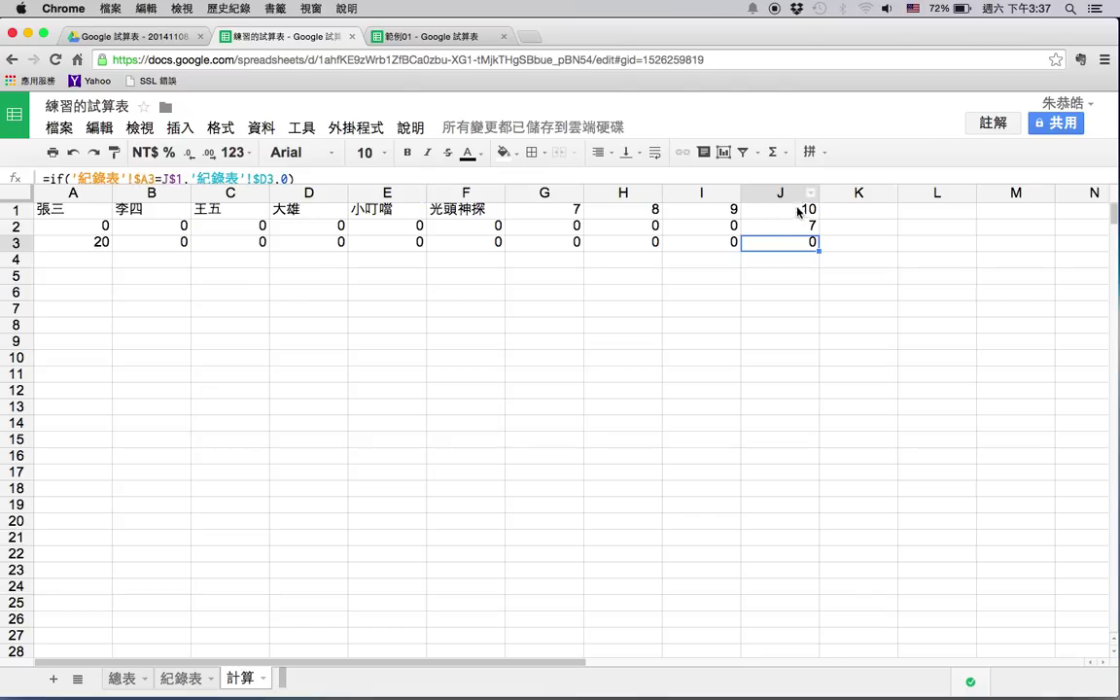
- Compare J3's formula with header J1 and the 入場券數目 column on the 紀錄表 sheet
click(800, 210)
click(804, 241)
click(181, 678)
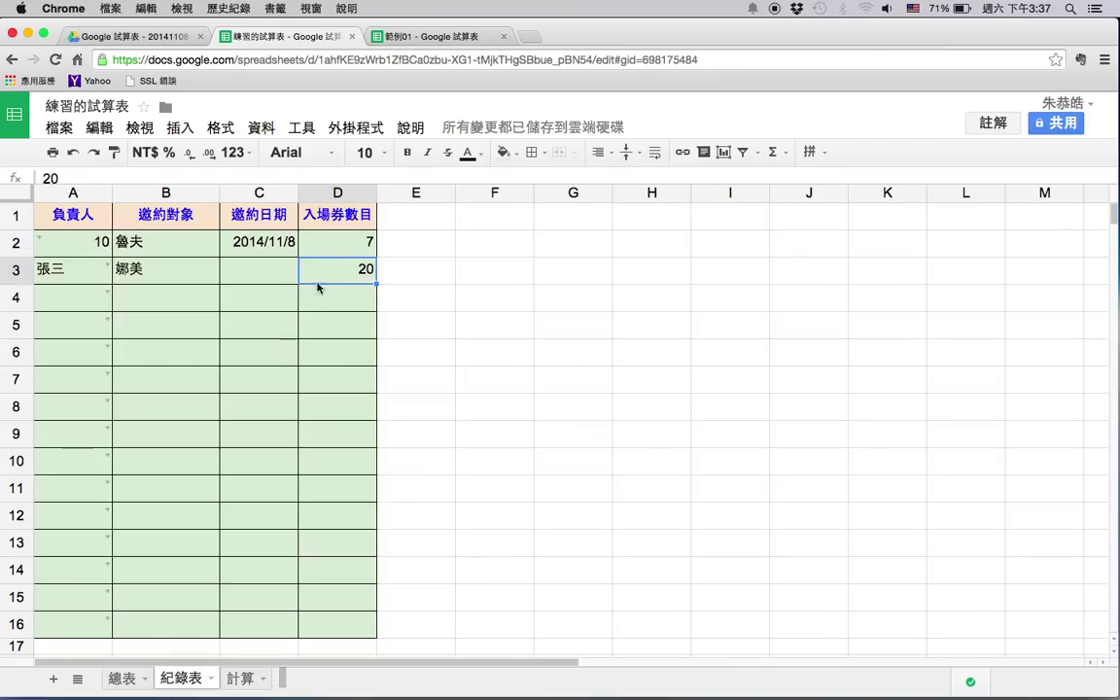
click(311, 209)
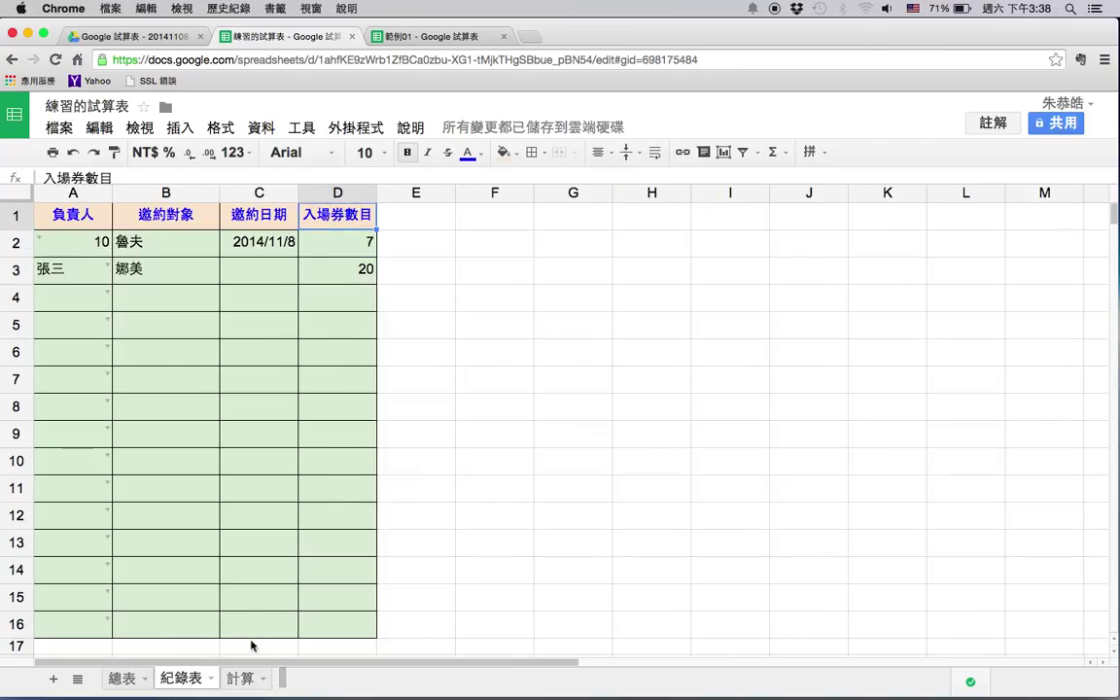
- Fill the IF formulas in A3:J3 of the 計算 sheet down through row 26
click(355, 270)
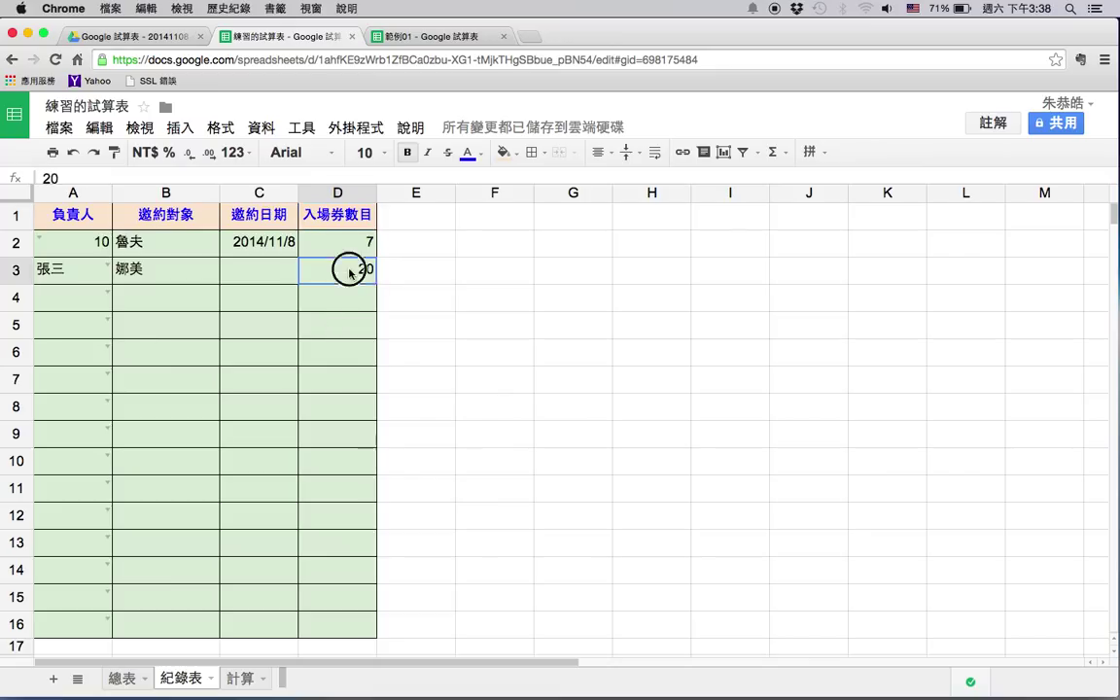
click(240, 678)
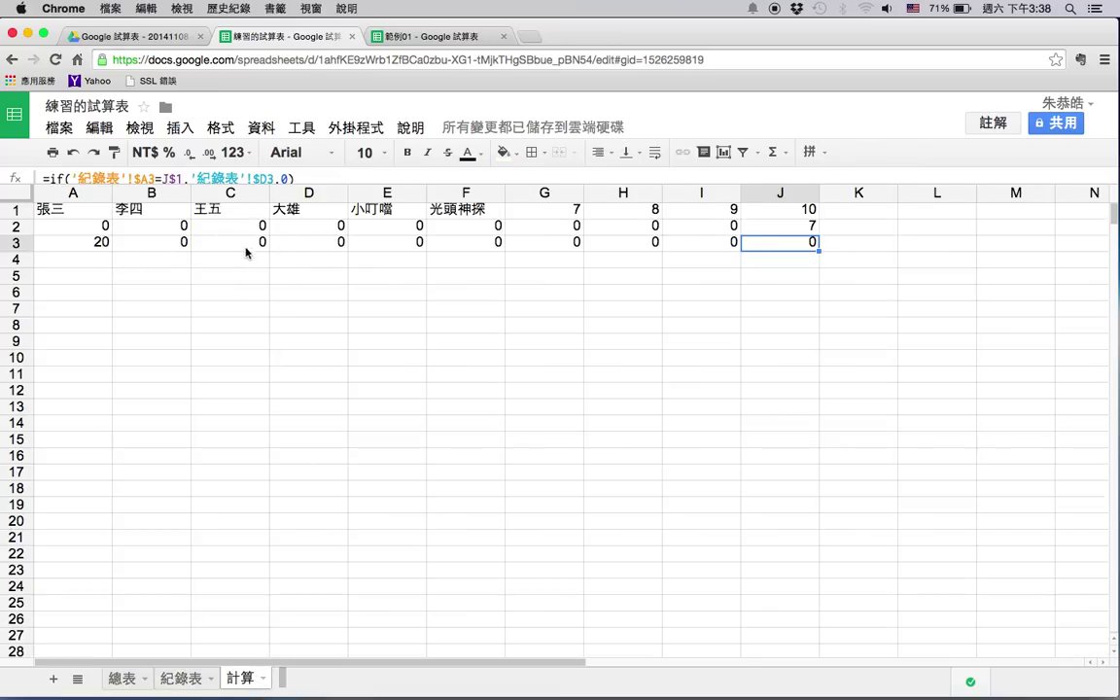
drag(102, 243, 810, 624)
click(869, 461)
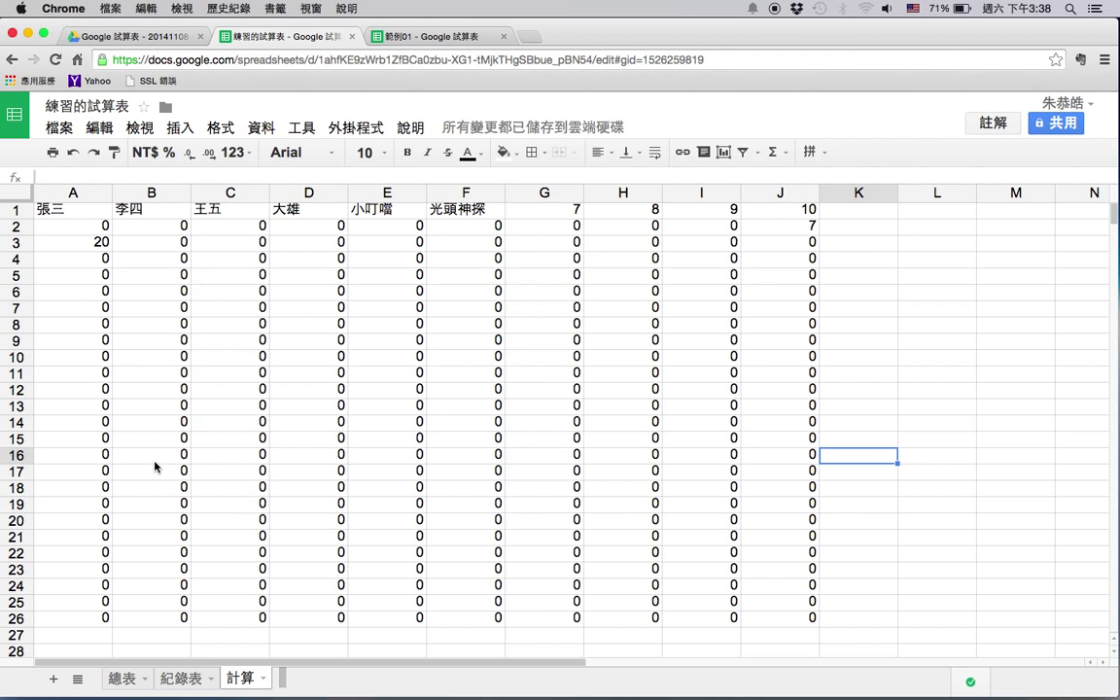
- Try to start a SUM formula in B2 of the 總表 sheet for the range A2:A26 on the 計算 sheet
click(121, 678)
click(151, 216)
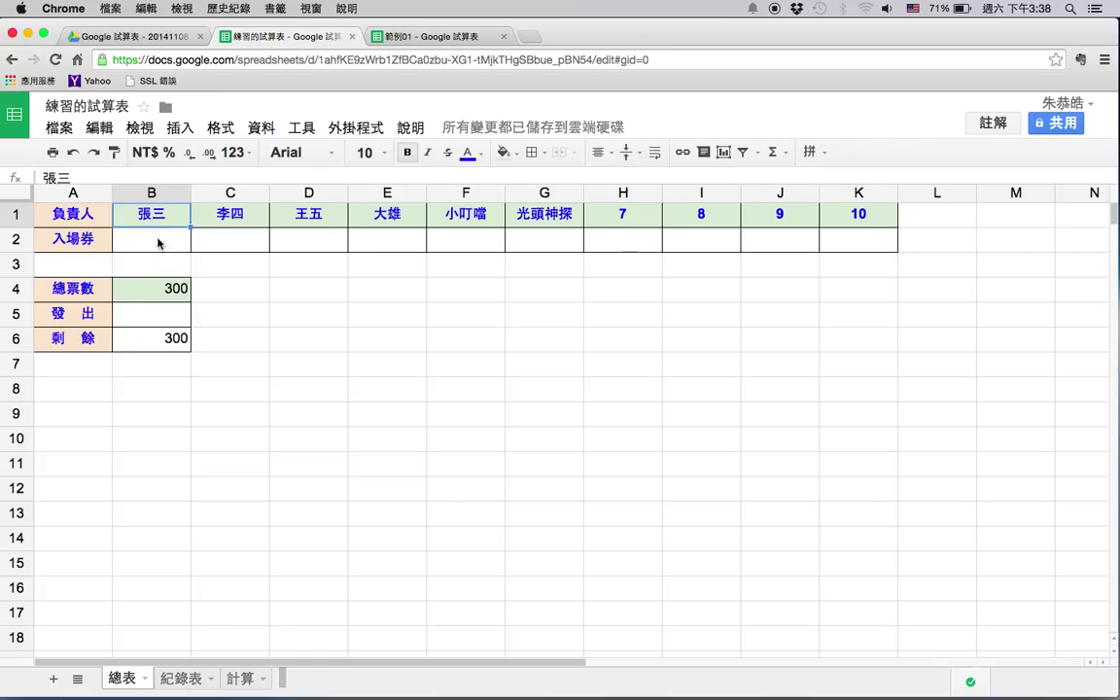
click(144, 234)
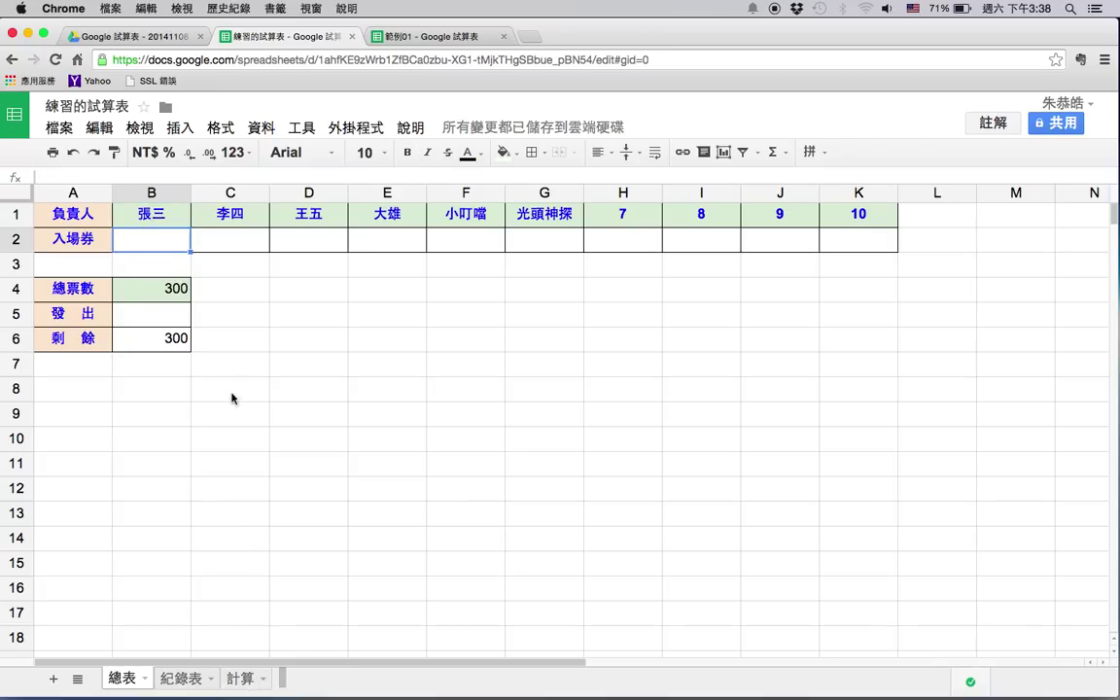
text(=)
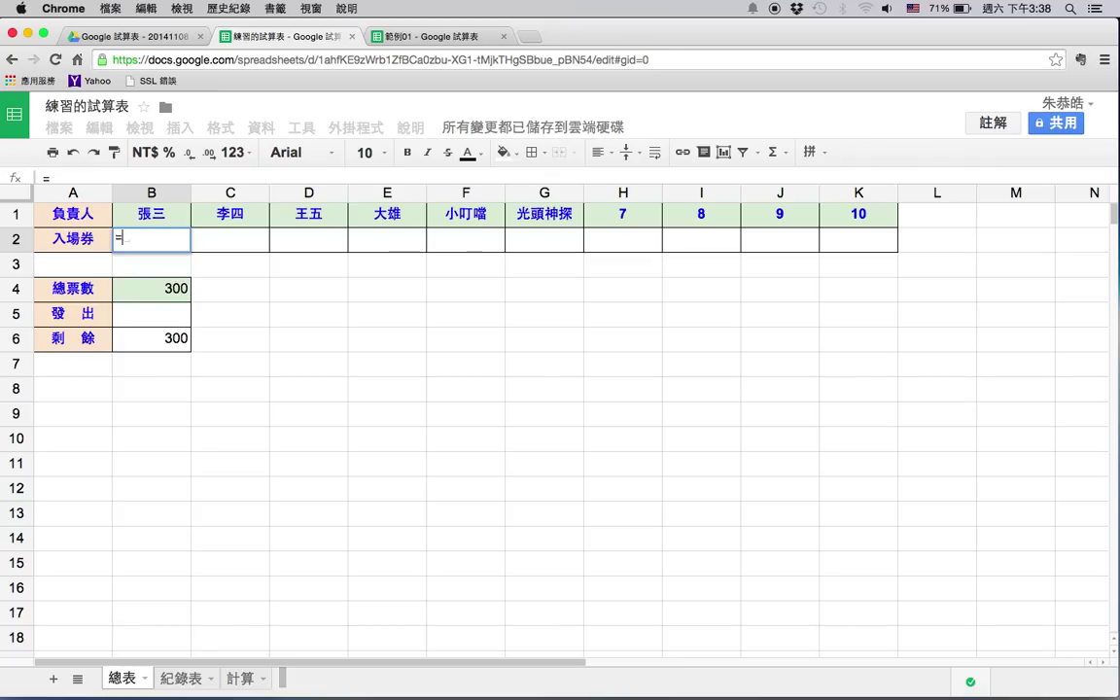
text(sum)
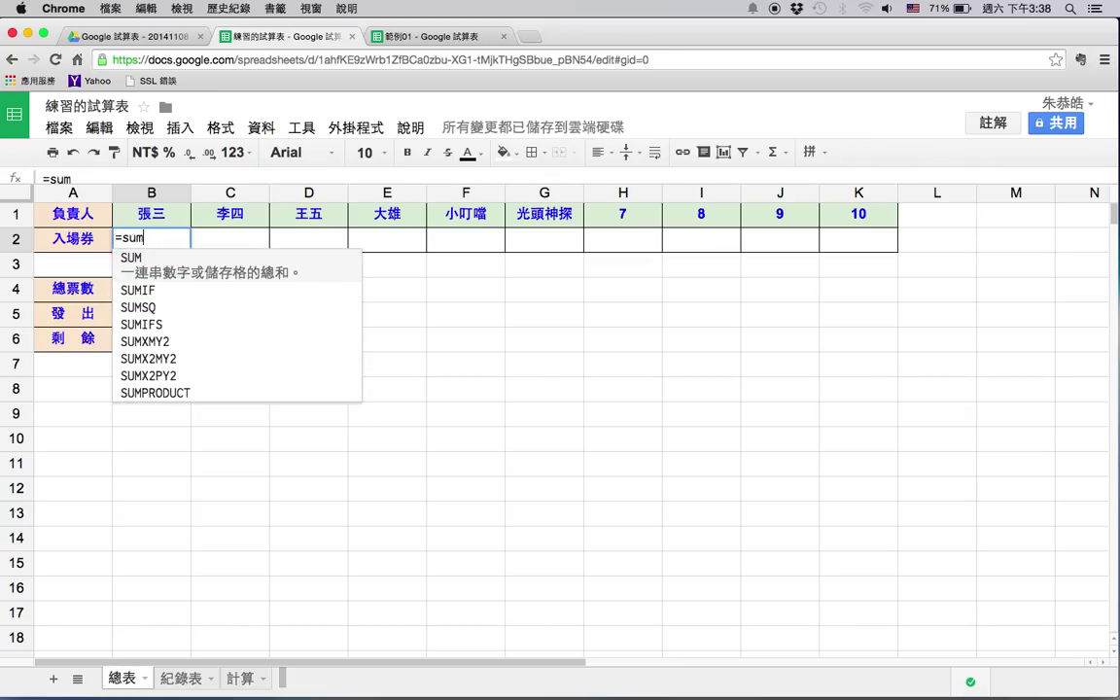
key(Down)
key(Down)
key(Down)
key(Down)
key(Down)
key(Down)
key(Down)
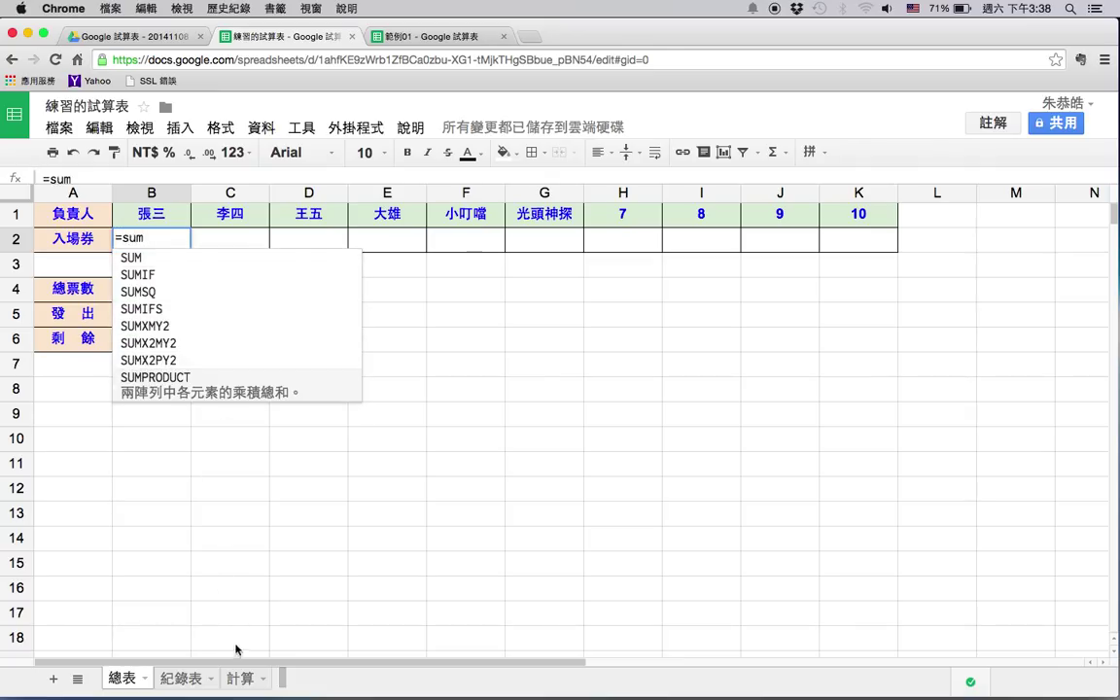
click(236, 678)
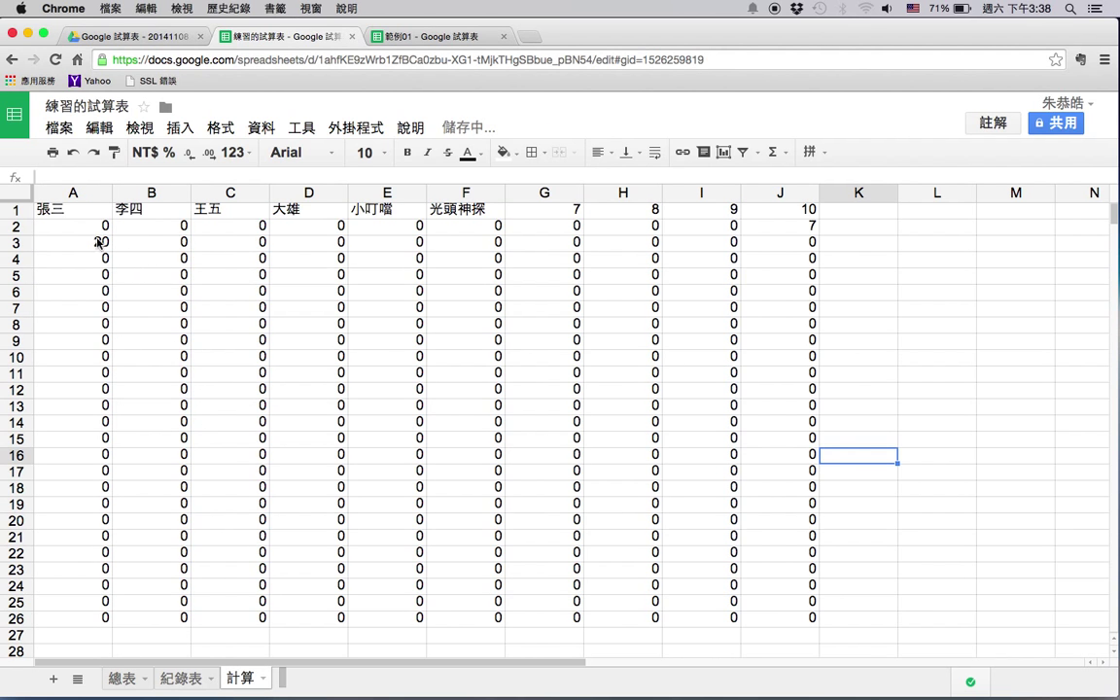
click(90, 226)
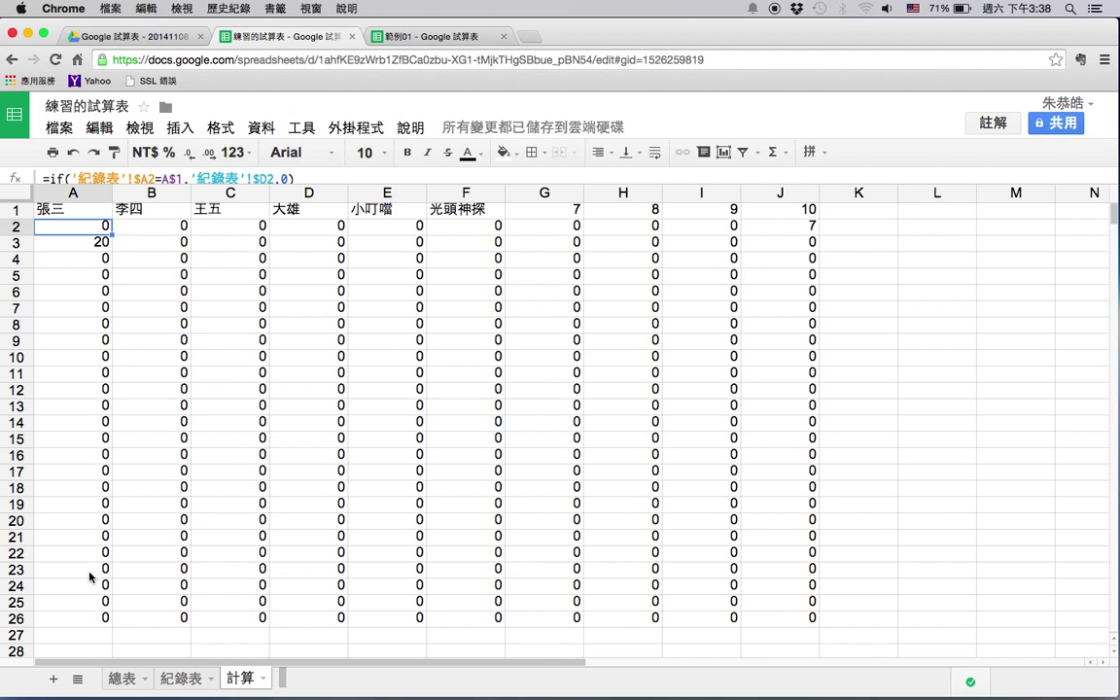
shift+click(92, 619)
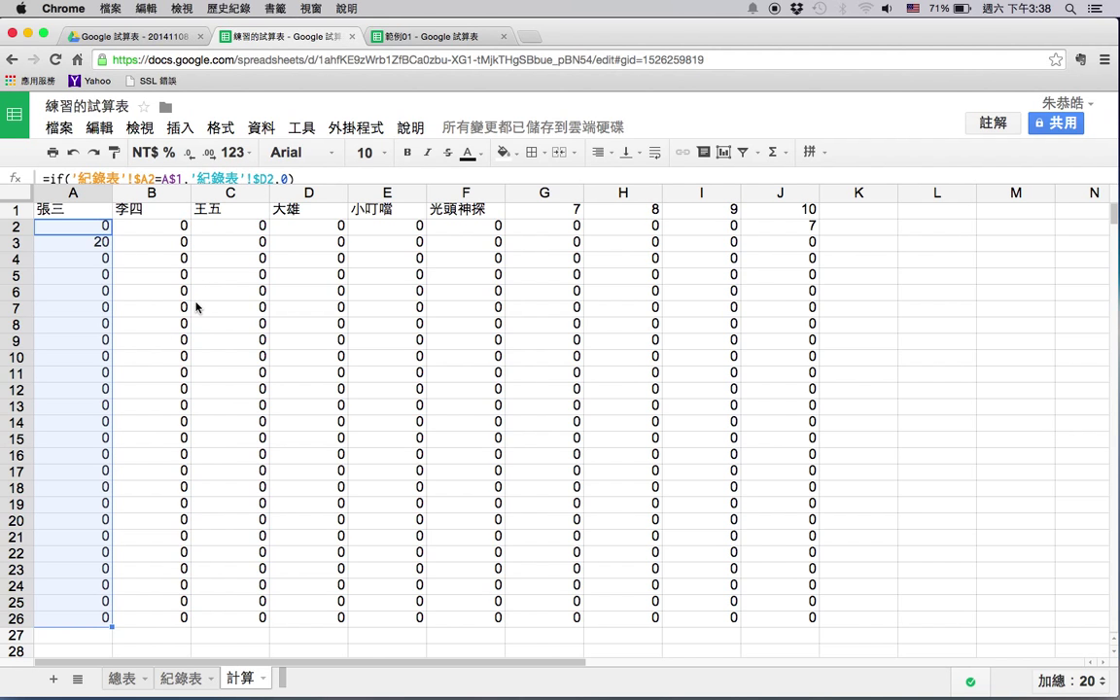
click(121, 678)
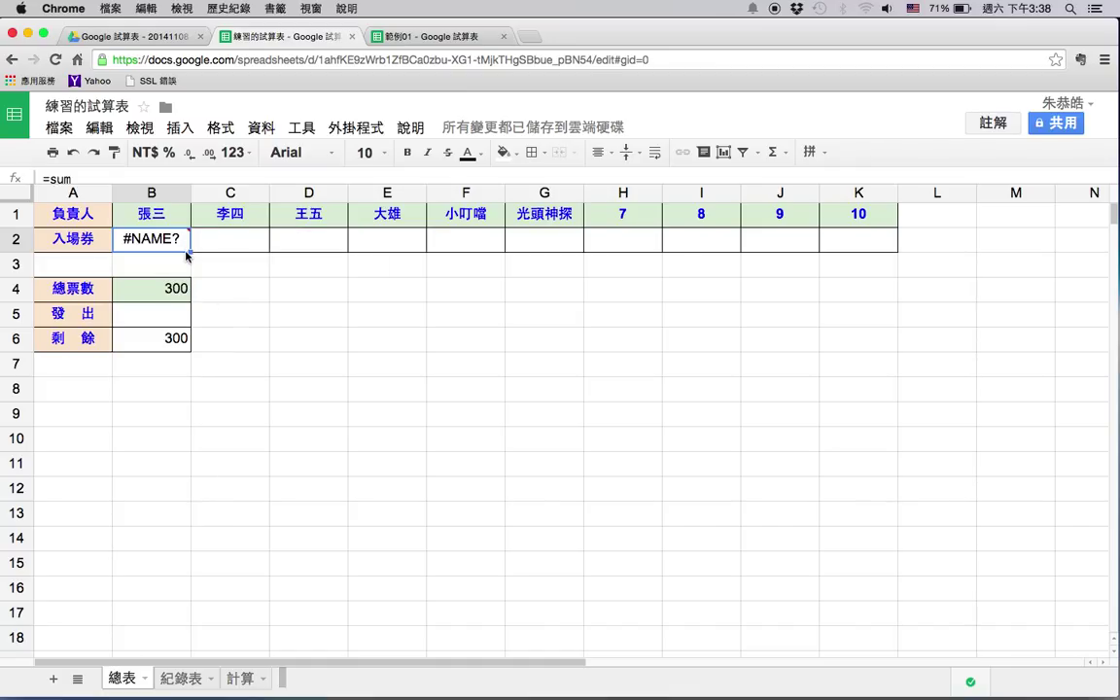
- Enter =sum('計算'!A2:A1000) in B2 of the 總表 sheet
text(=)
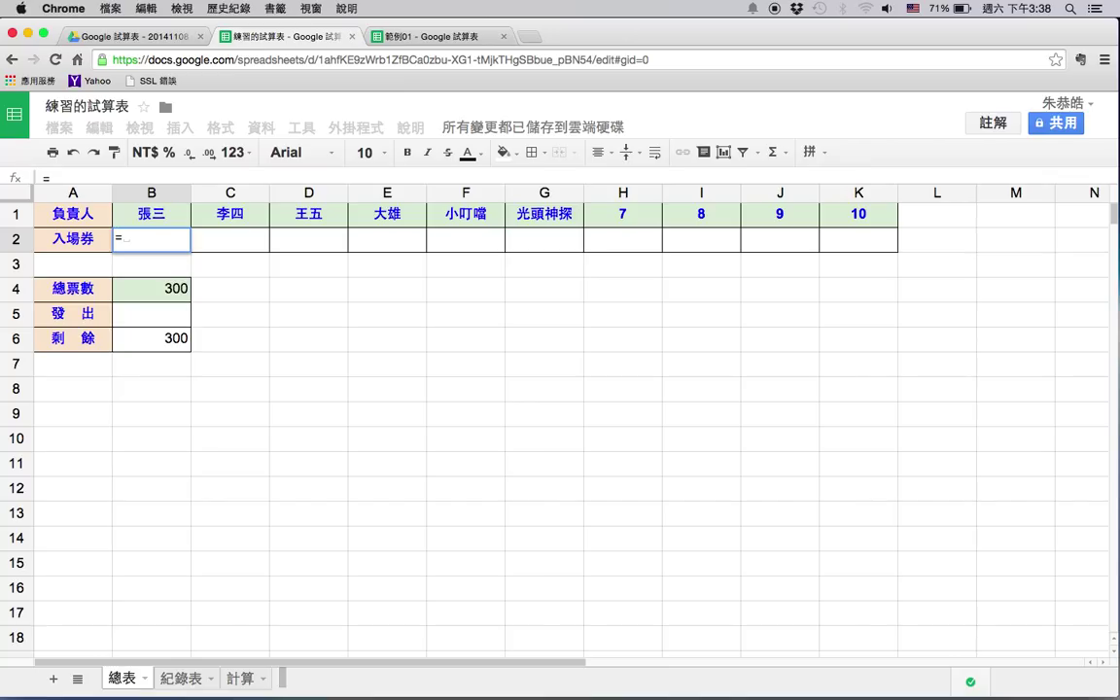
text(sum)
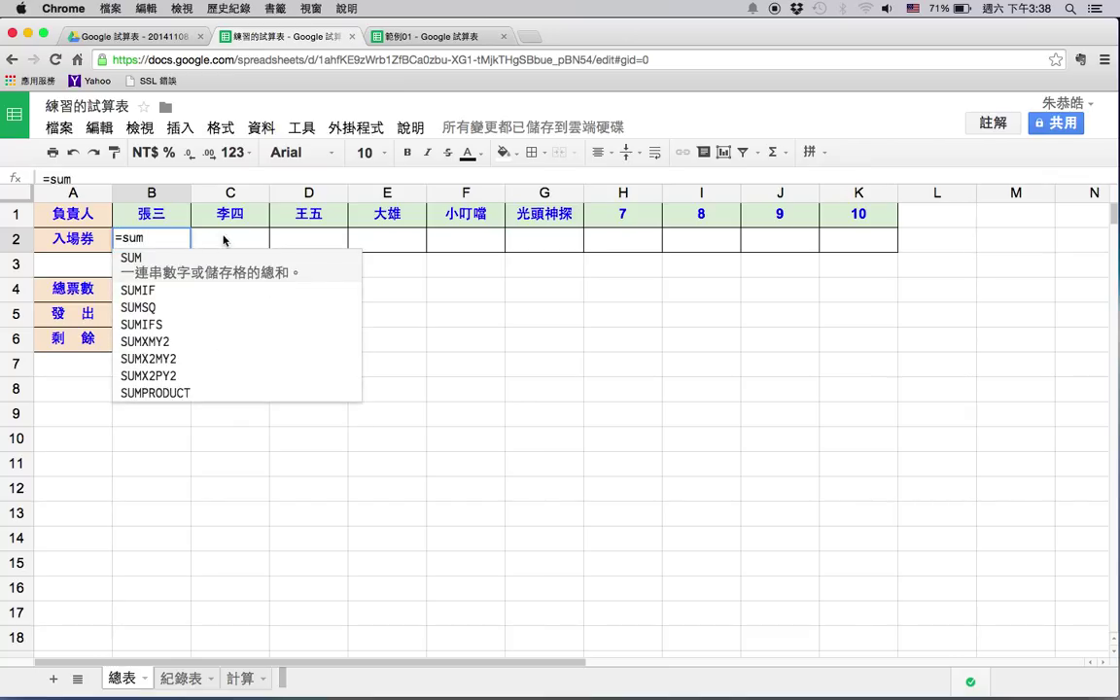
click(216, 267)
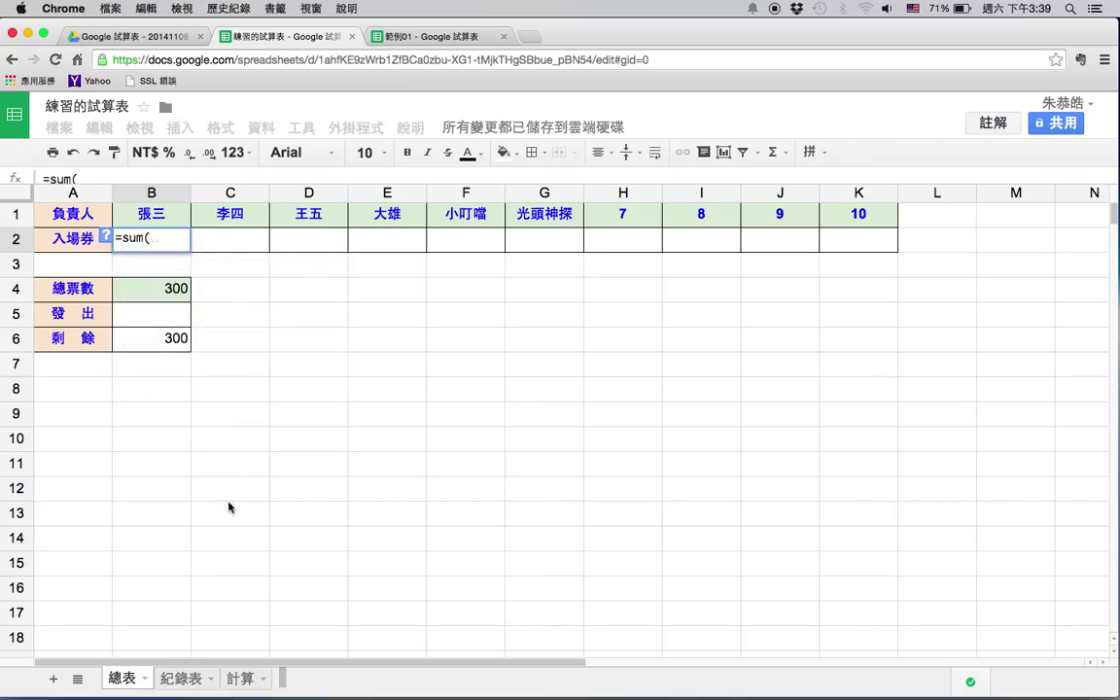
click(240, 677)
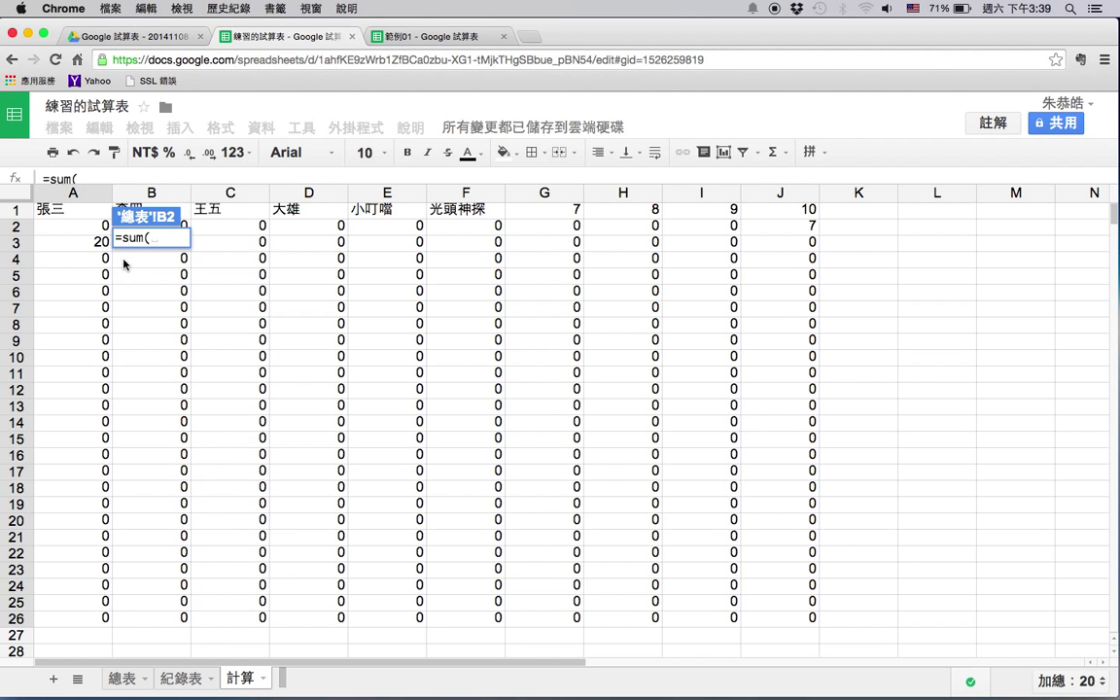
drag(82, 226, 93, 616)
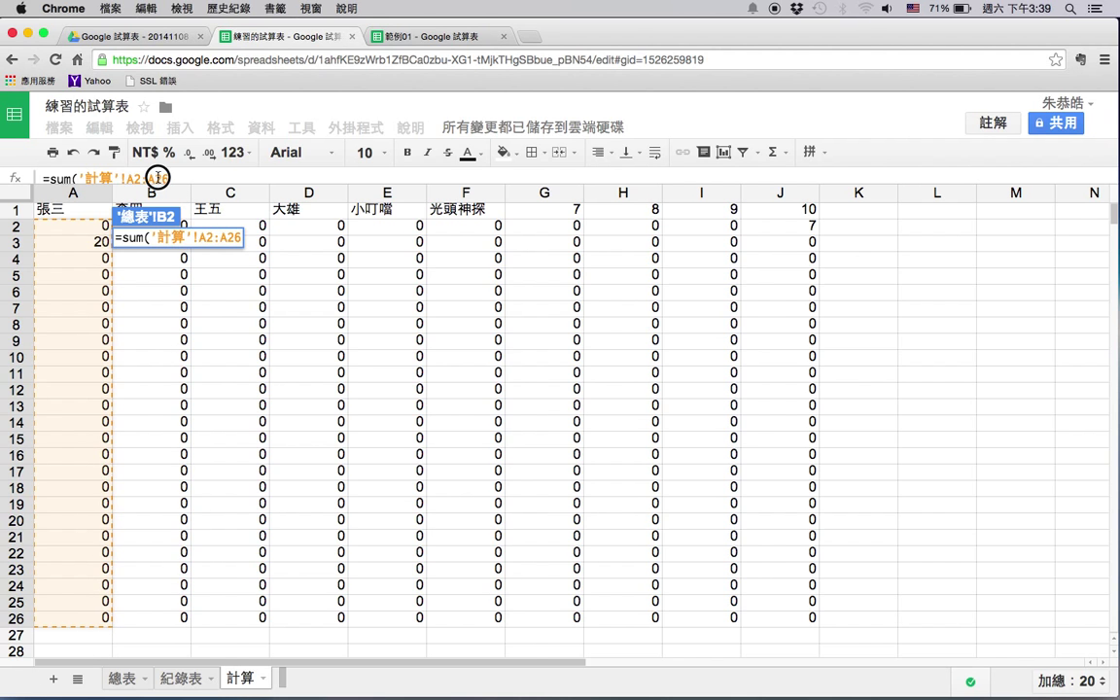
click(199, 177)
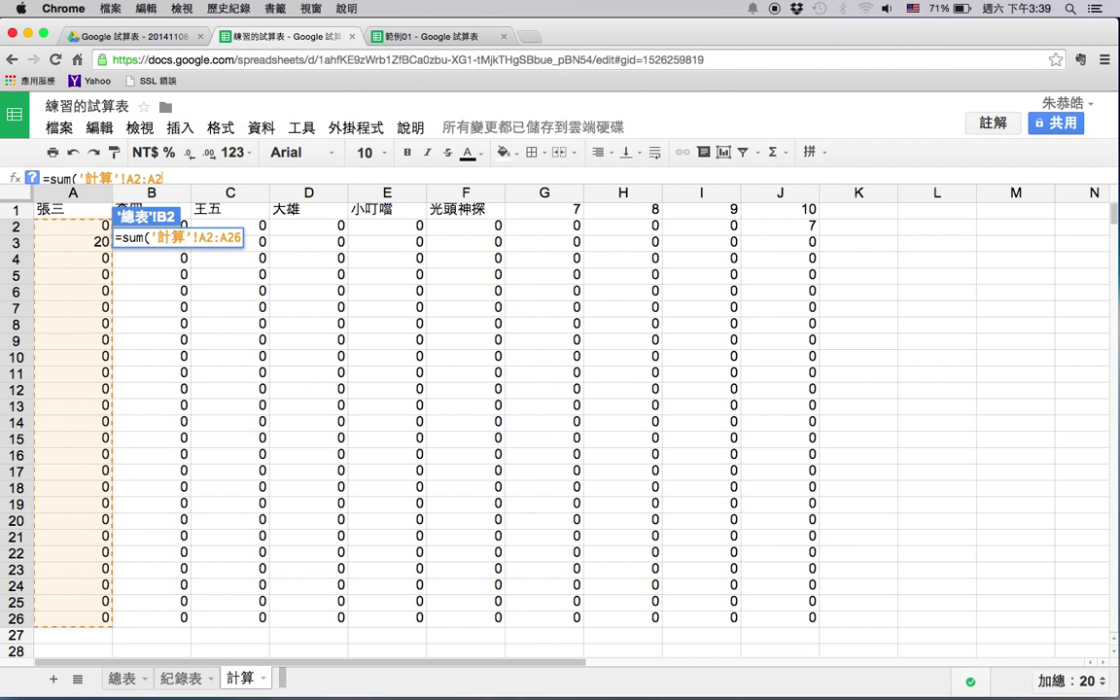
text(A200)
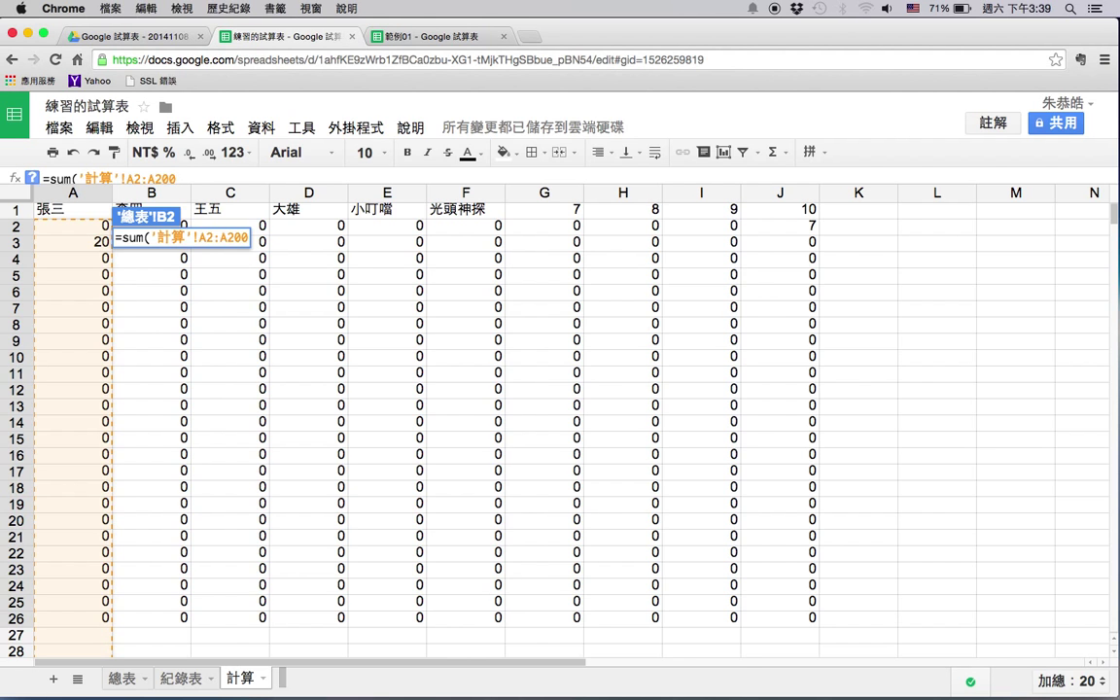
key(BackSpace)
key(BackSpace)
key(BackSpace)
text(1000))
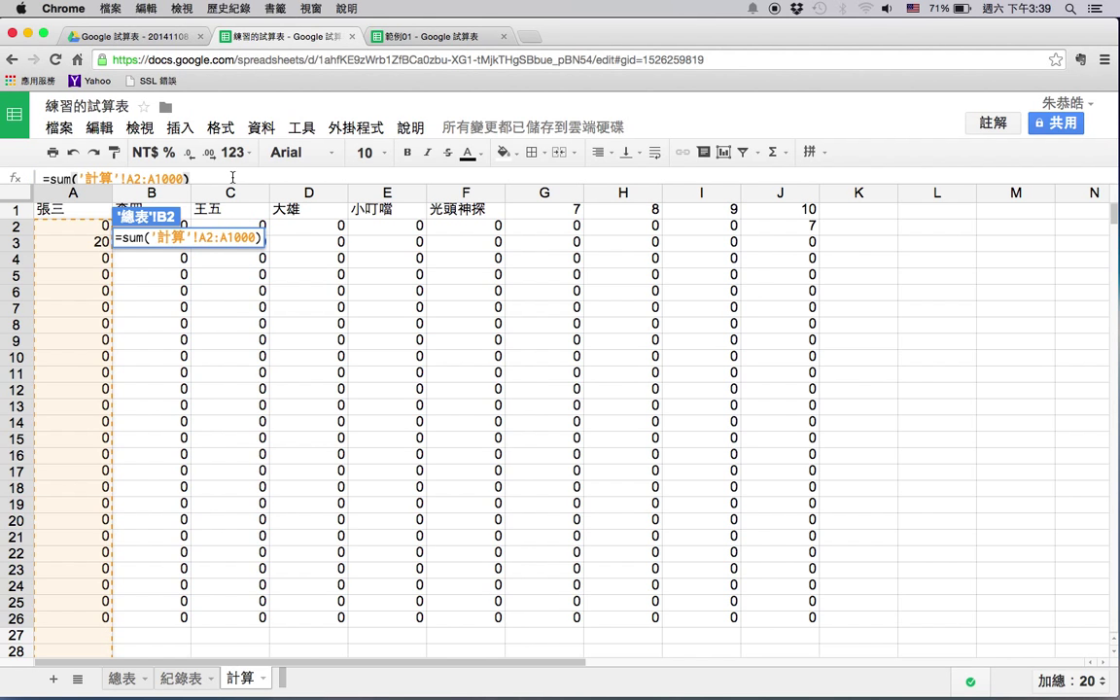
key(Return)
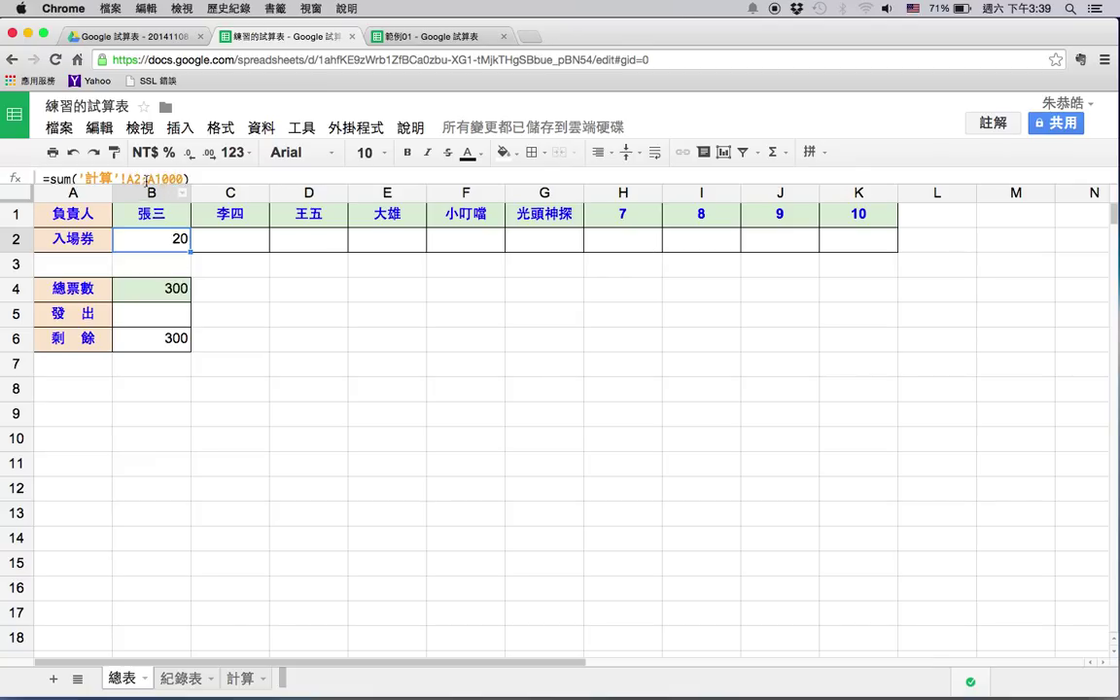
- Fill B2's SUM formula across row 2 of the 總表 sheet through K2 and inspect the formula in C2
drag(190, 252, 871, 252)
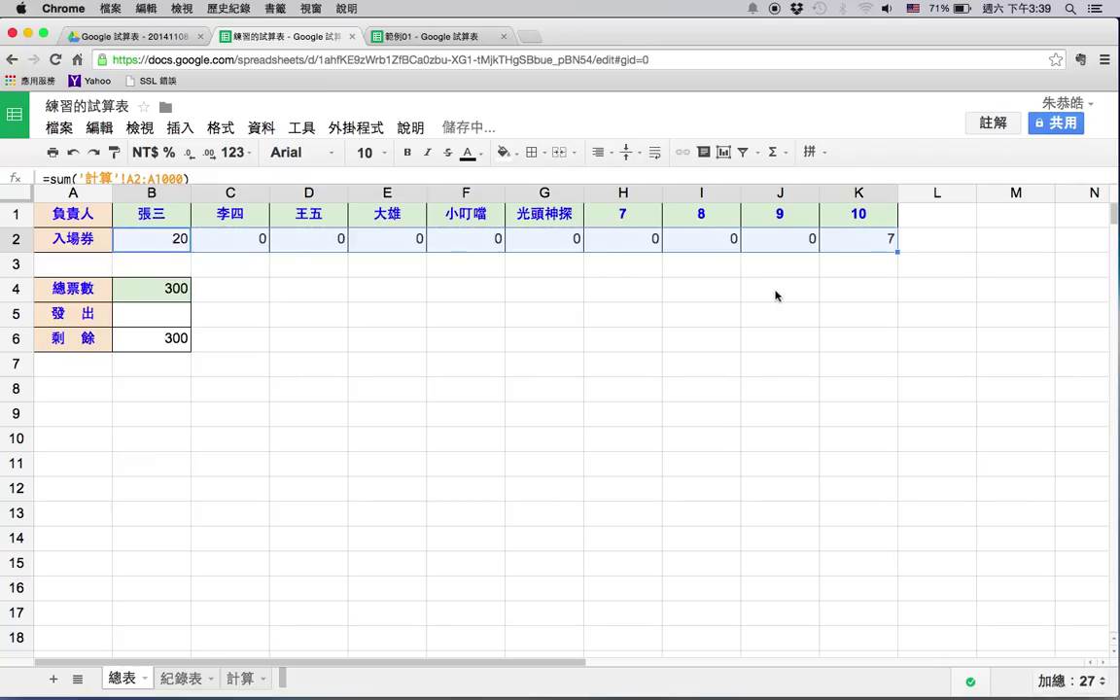
click(752, 288)
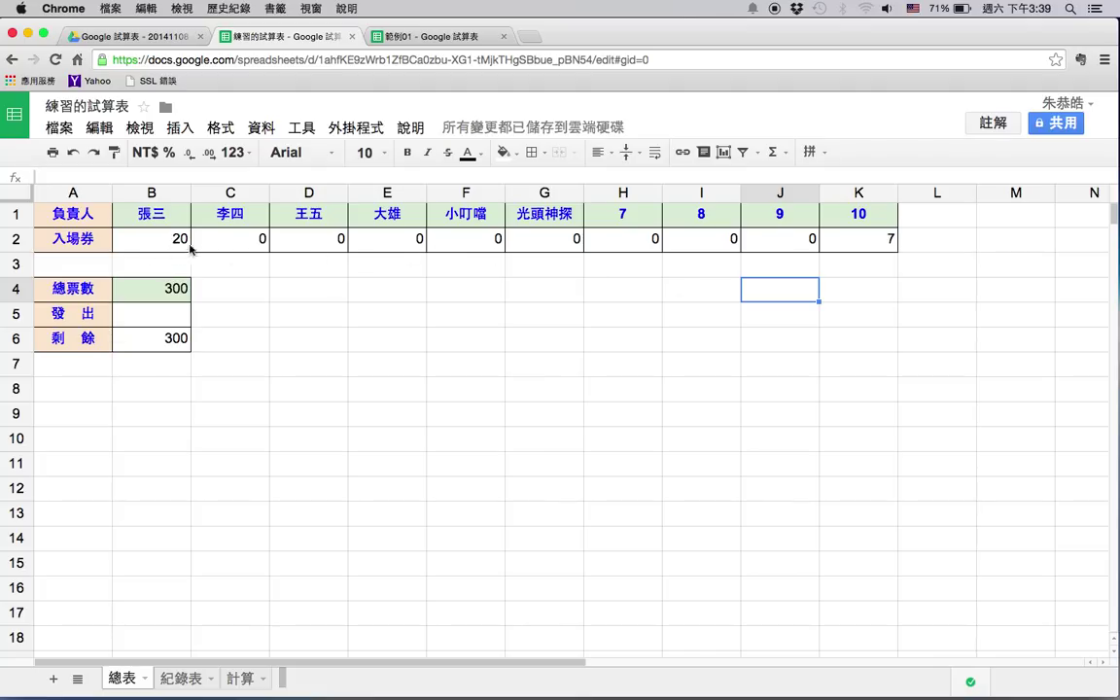
click(230, 240)
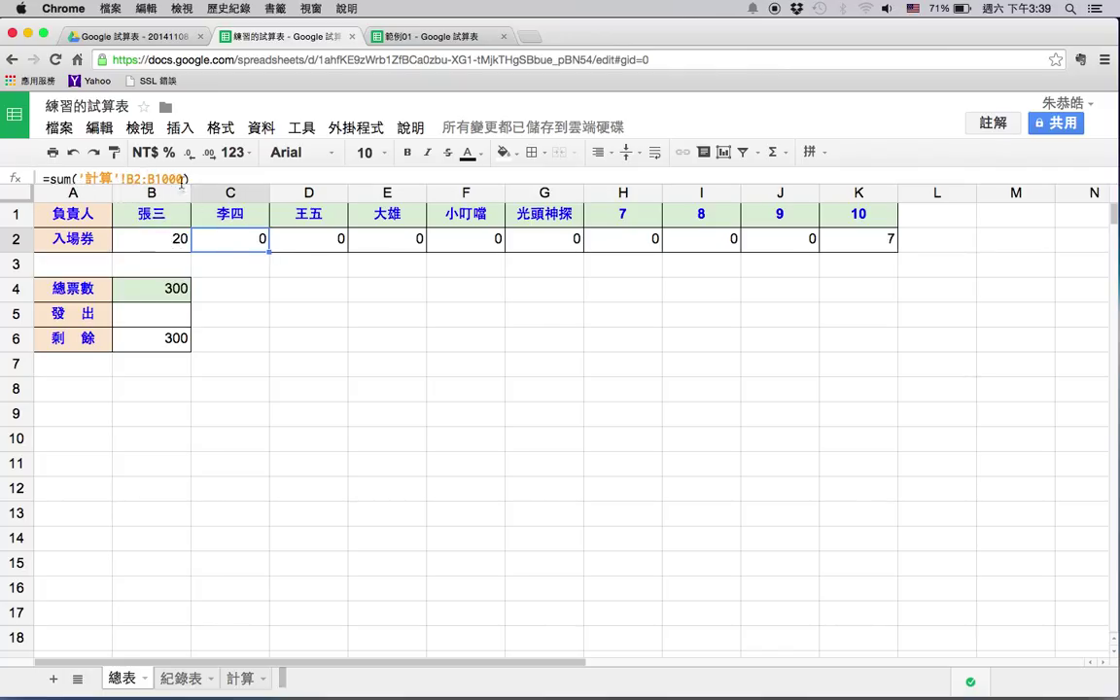
- Review columns B through E on the 計算 sheet and check the totals in B2 and K2 of the 總表 sheet
click(240, 678)
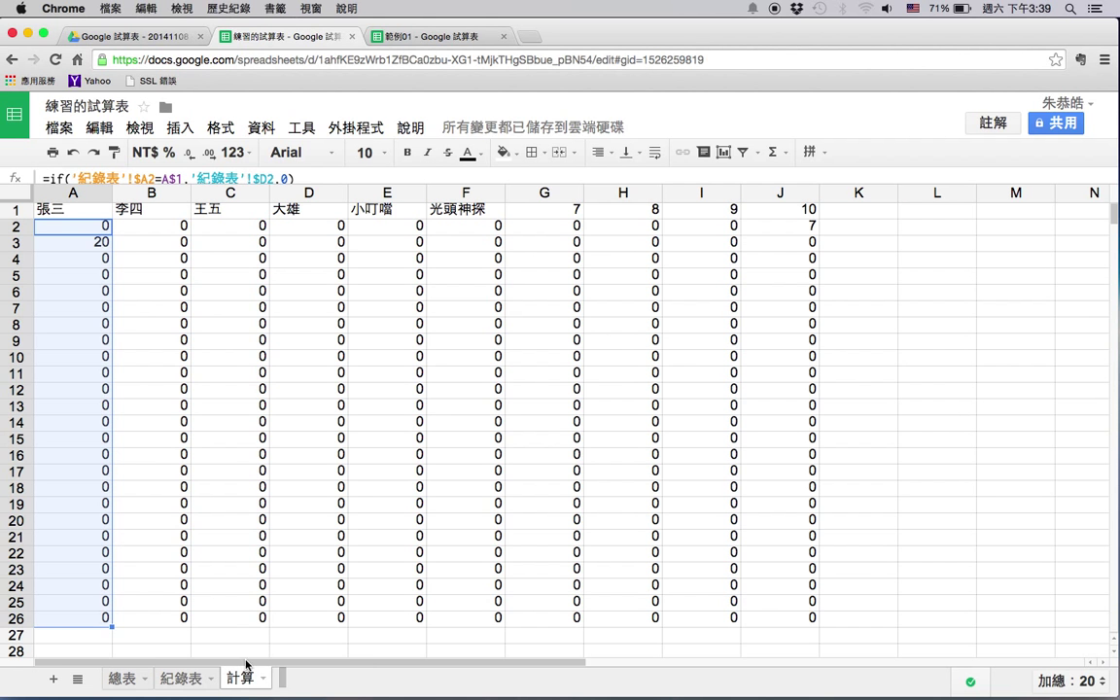
click(154, 192)
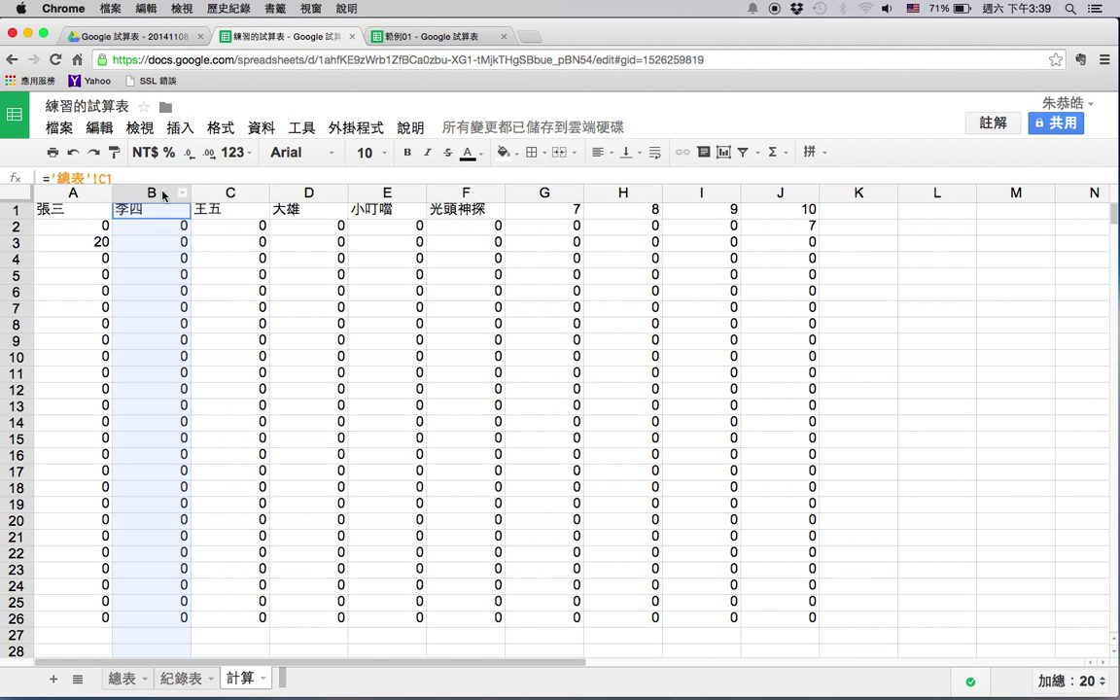
click(233, 192)
click(296, 192)
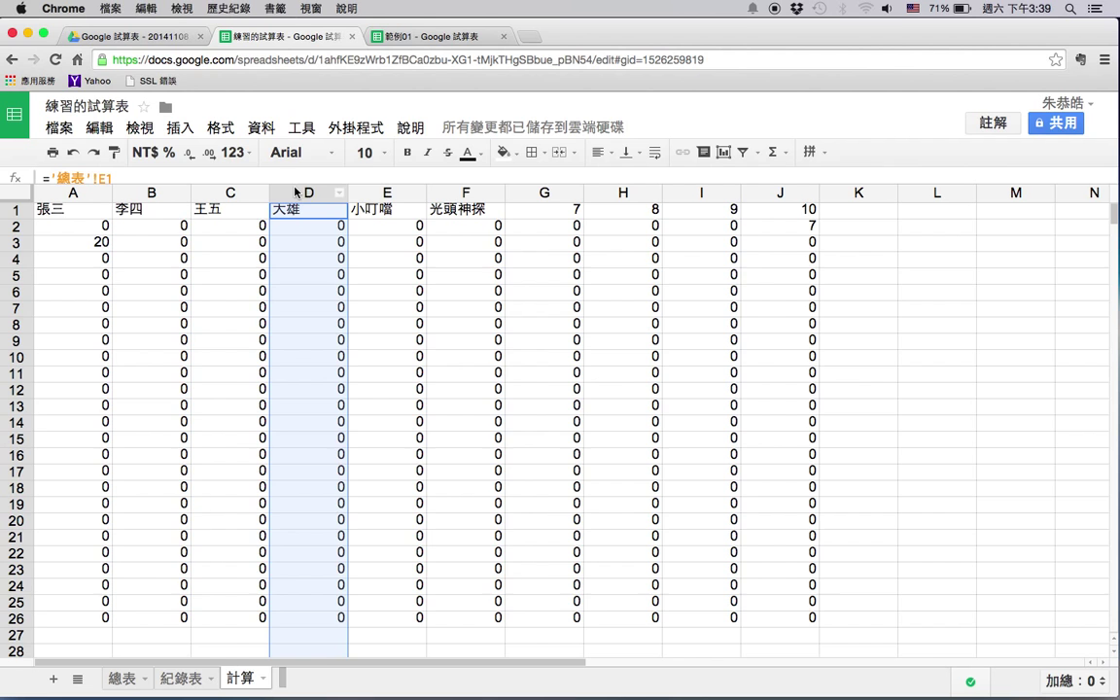
click(392, 192)
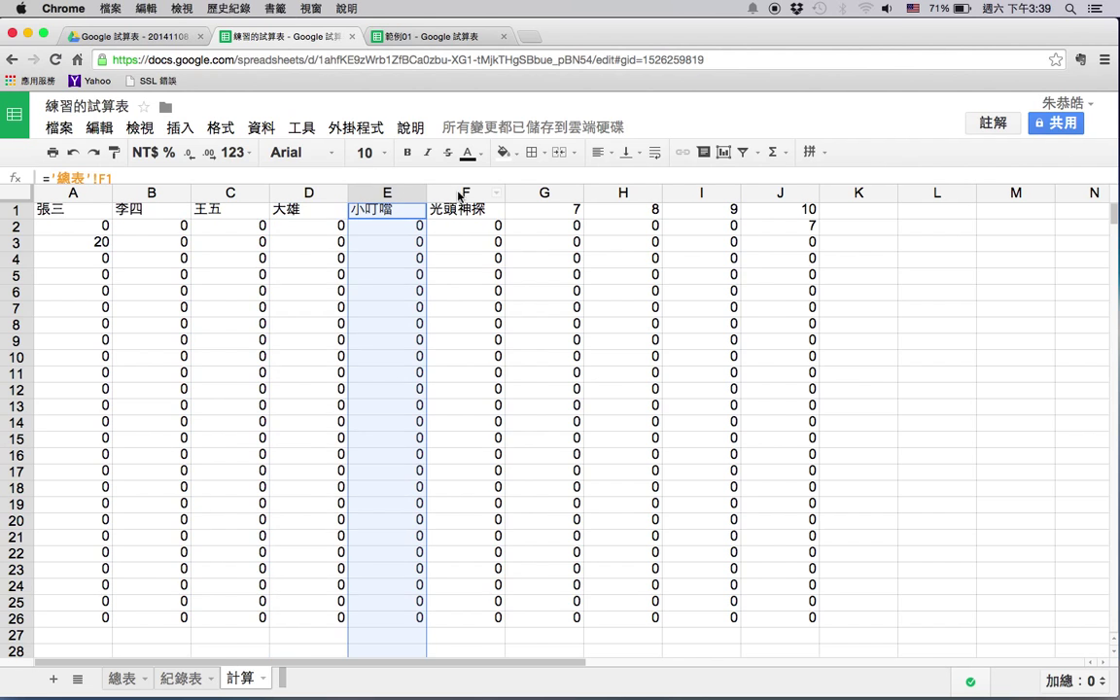
click(122, 678)
click(706, 269)
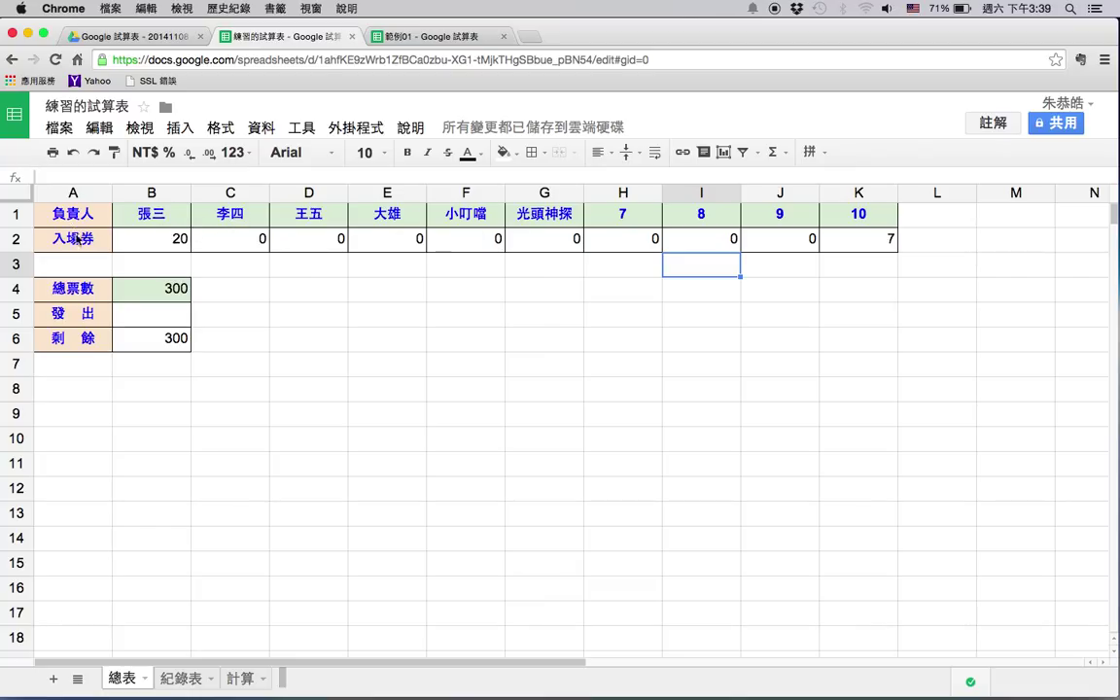
click(153, 241)
click(888, 239)
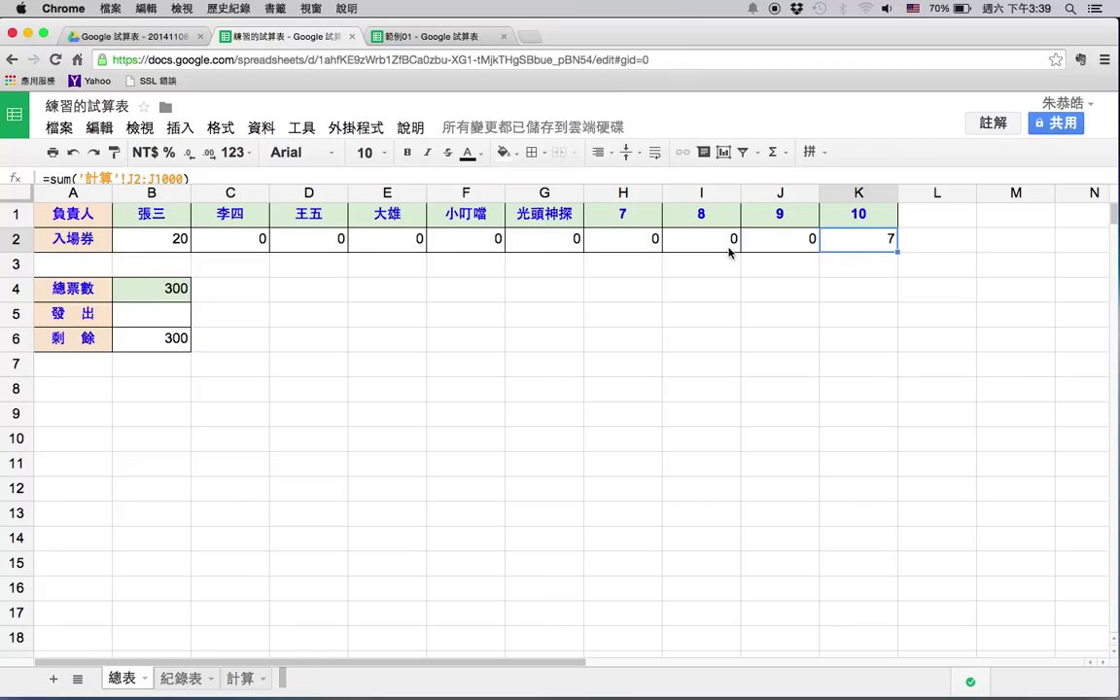
- Set the 負責人 in A2 of the 紀錄表 sheet to 光頭神探 and check the total in G2 of the 總表 sheet
click(194, 681)
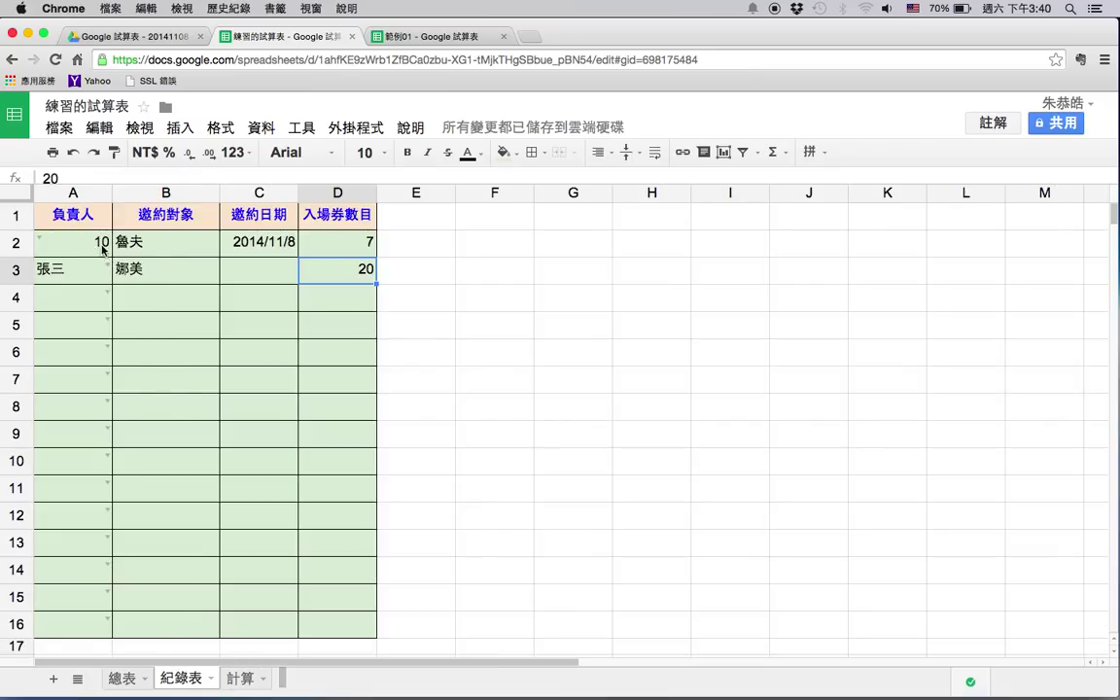
click(80, 245)
click(42, 244)
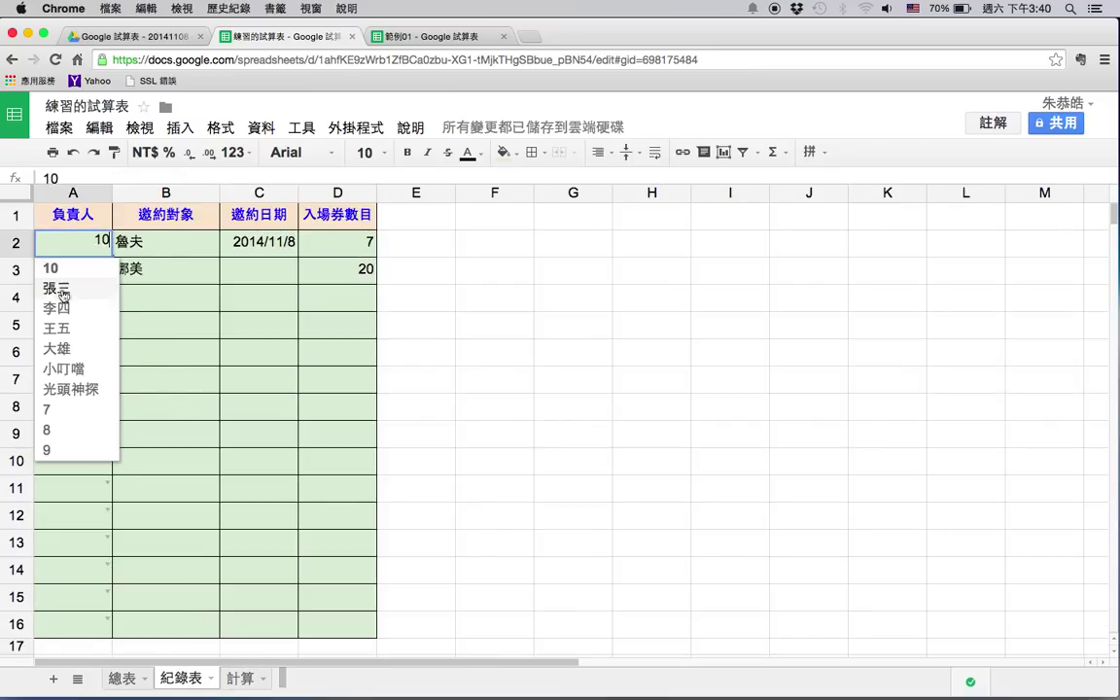
click(71, 389)
click(198, 324)
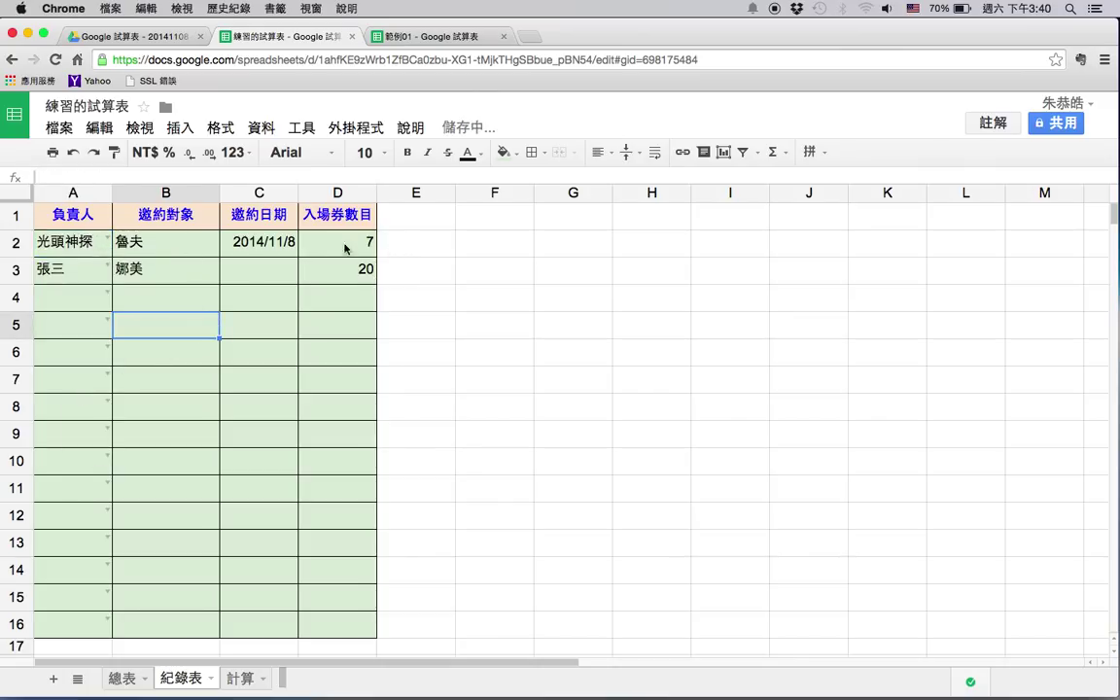
click(126, 678)
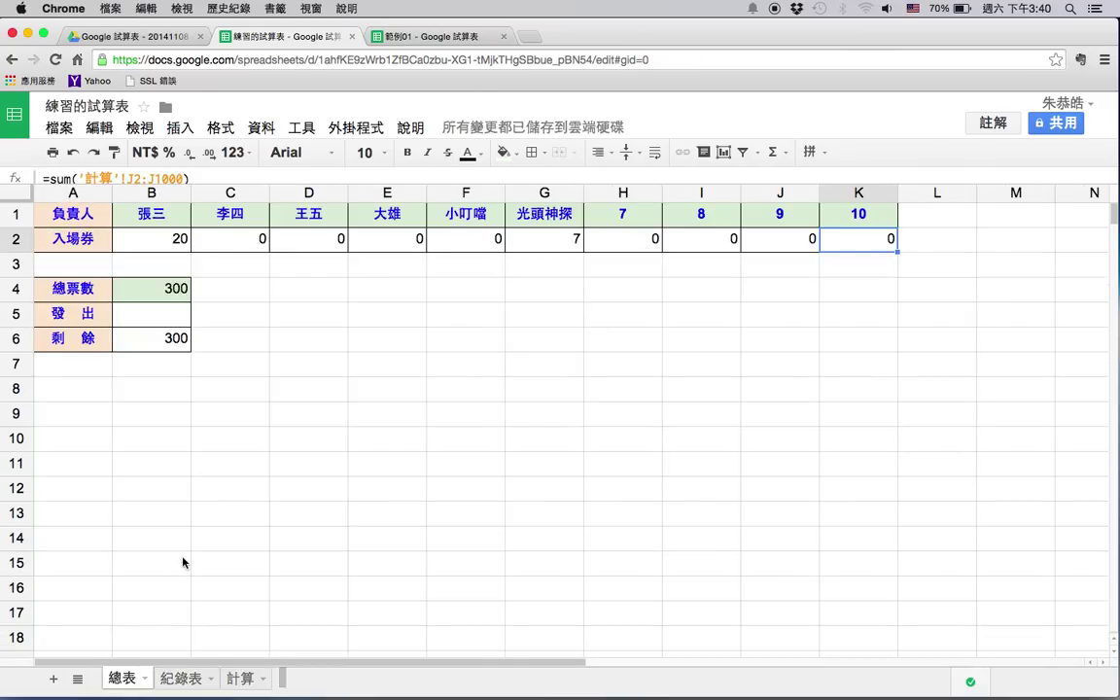
click(562, 243)
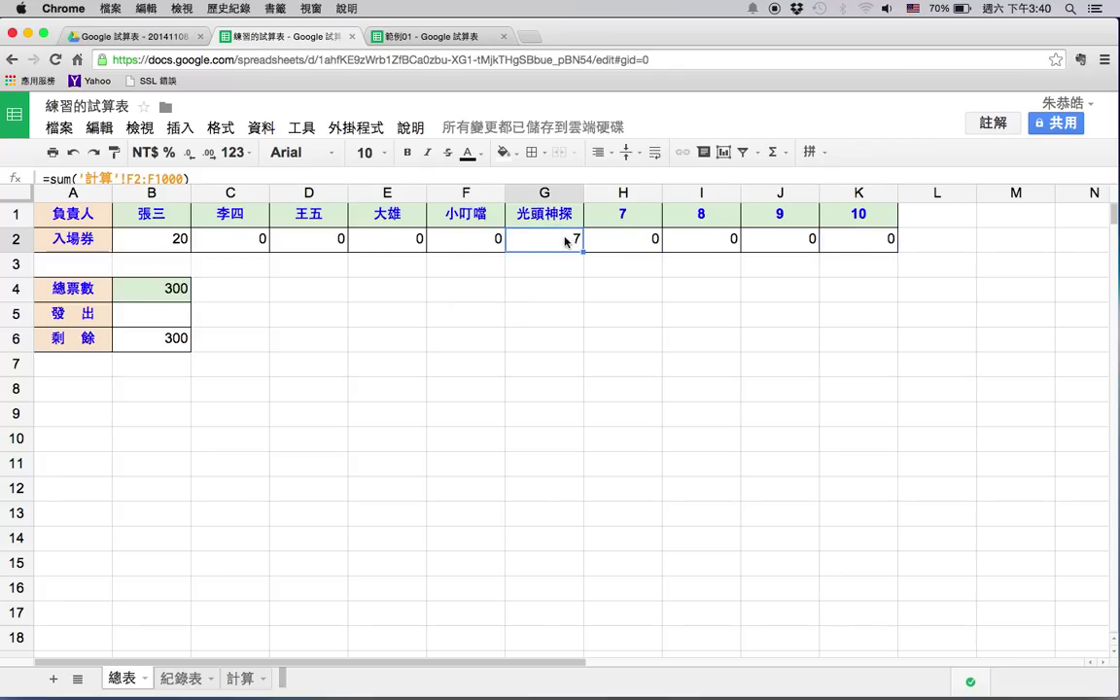
- Clear the placeholder headers 7 to 10 from H1:K1 of the 總表 sheet and check the matching columns on the 計算 sheet
click(668, 218)
drag(729, 216, 858, 224)
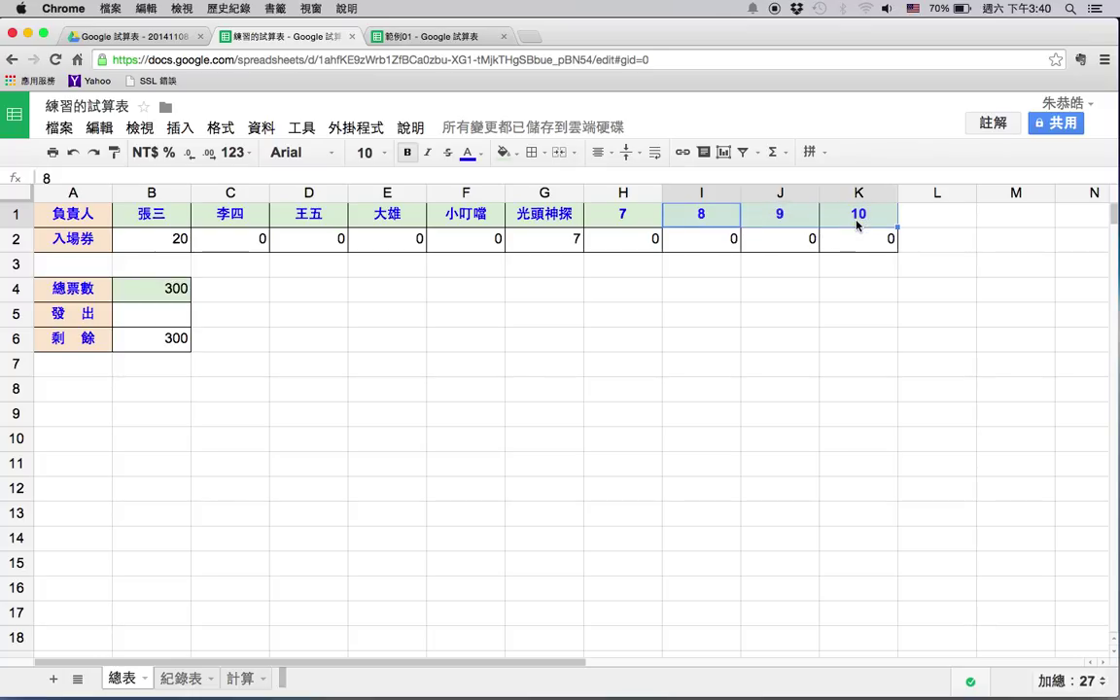
key(Delete)
click(652, 220)
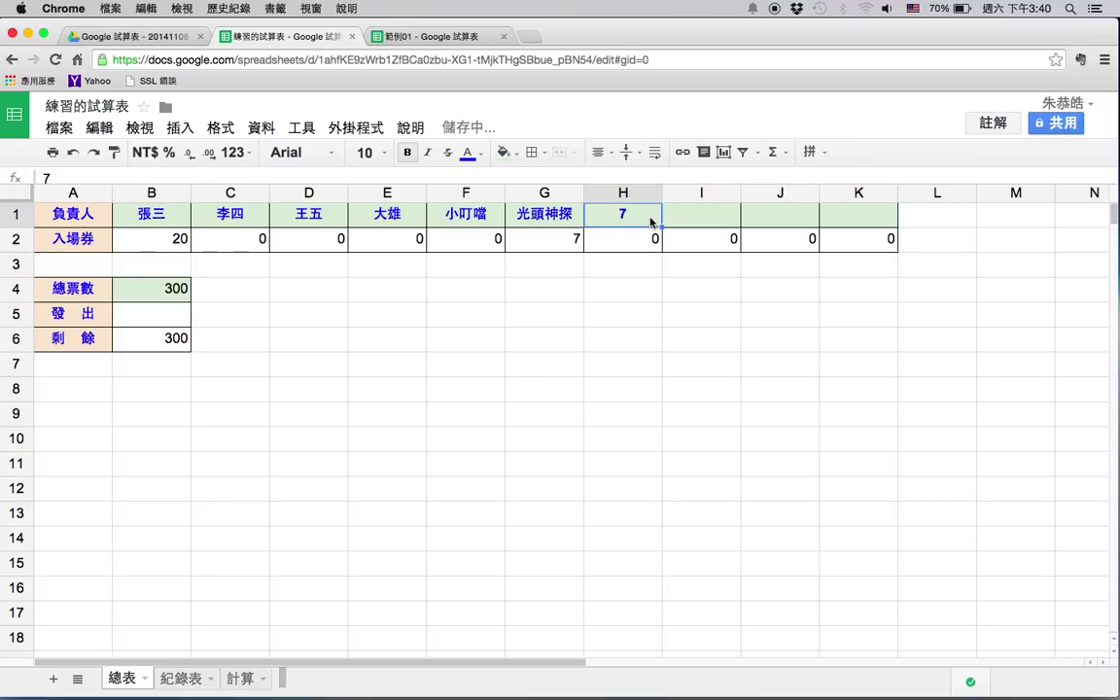
key(Delete)
click(525, 417)
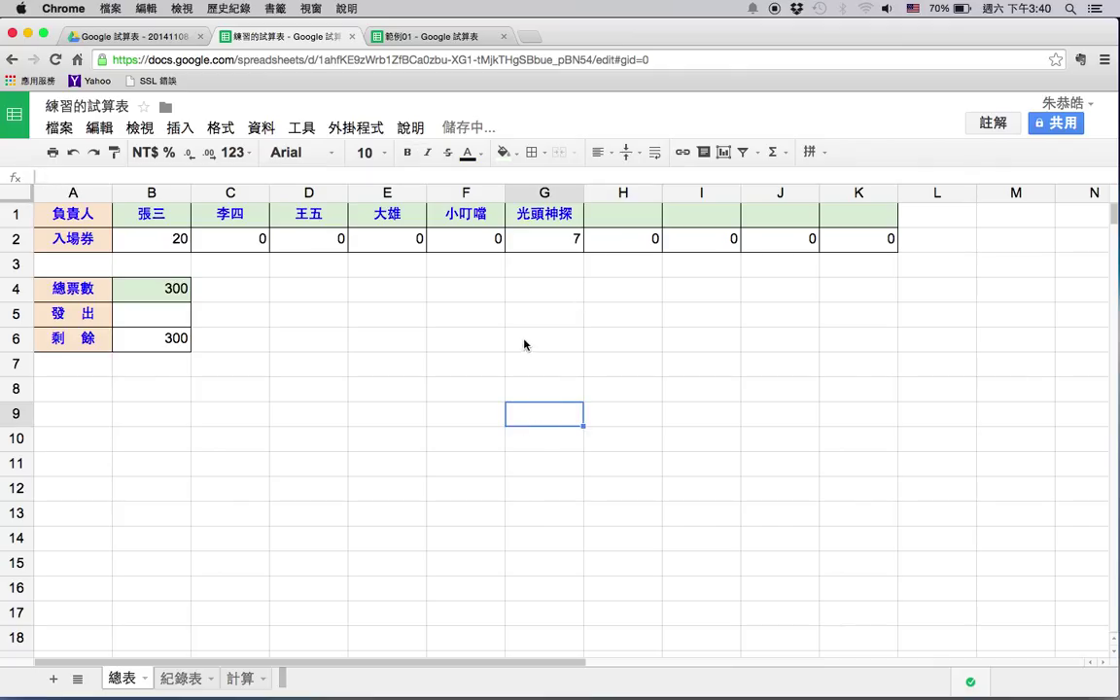
click(241, 681)
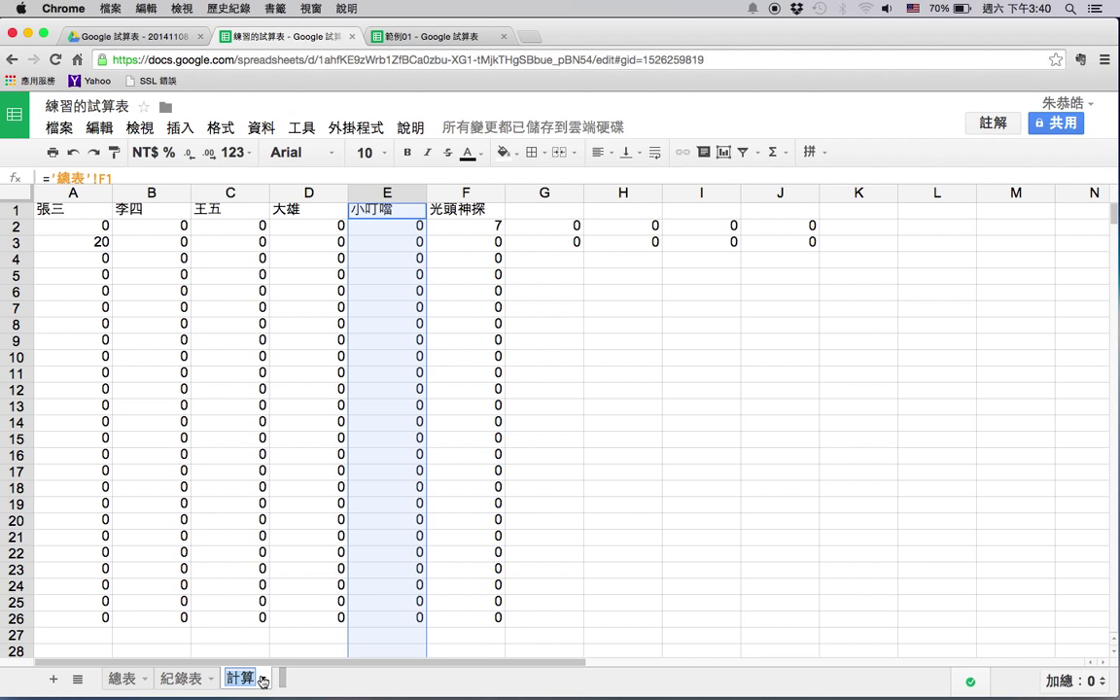
click(578, 280)
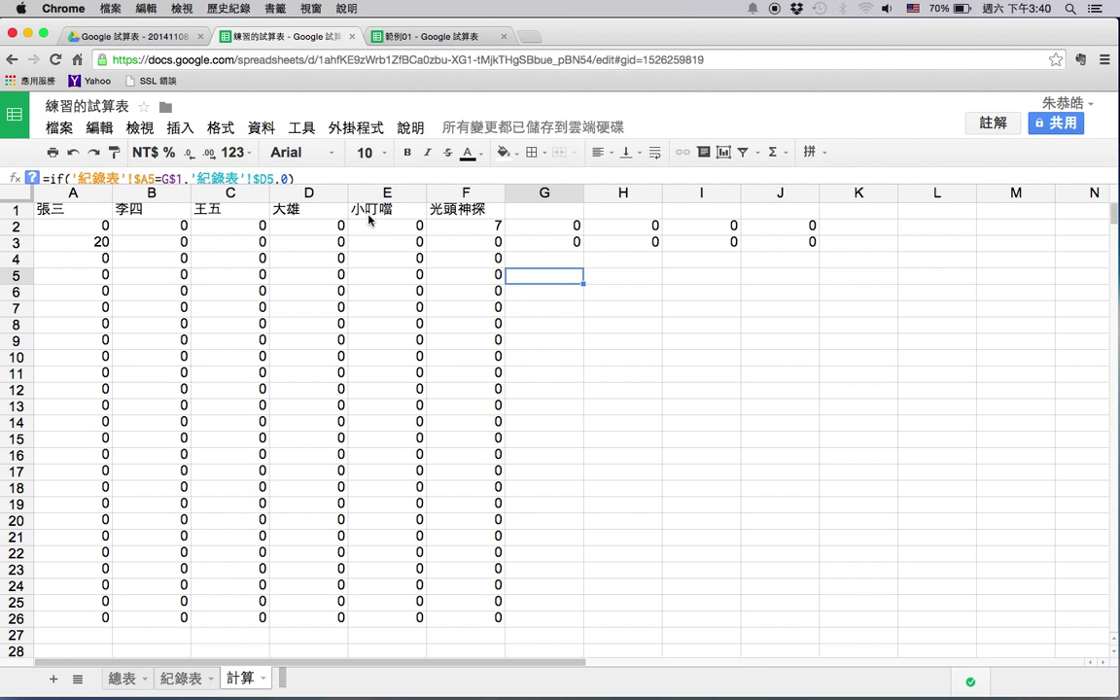
- In row 4 of the 紀錄表 sheet, record 10 入場券 for the 負責人 listed in D1 of 總表, and check D2 there
click(181, 678)
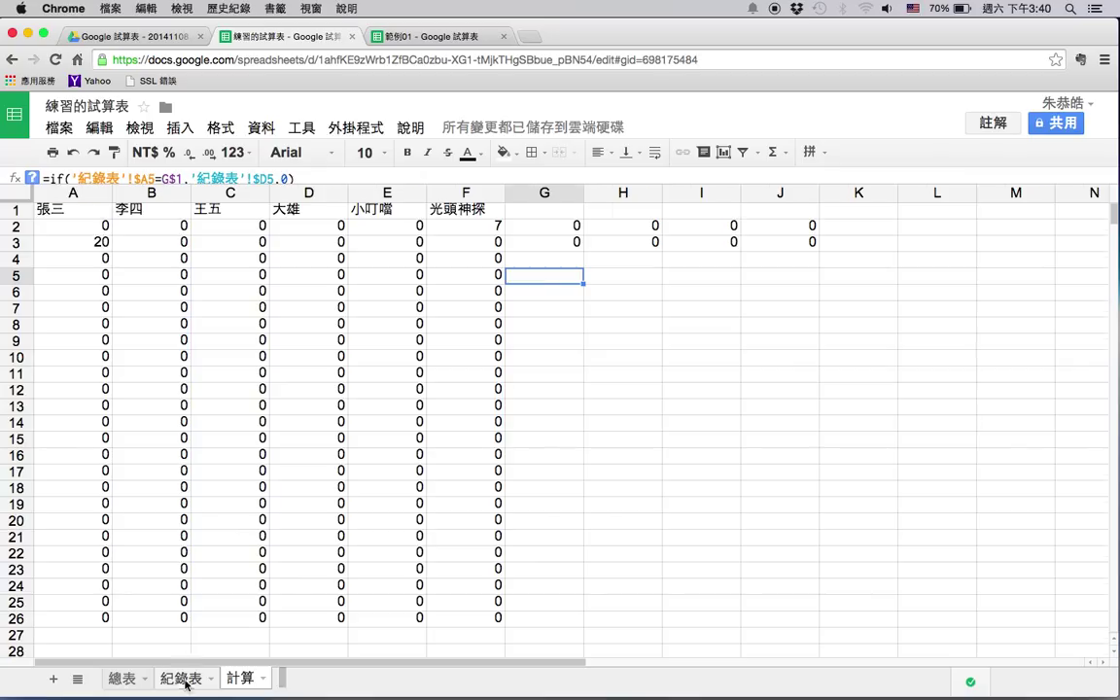
click(106, 292)
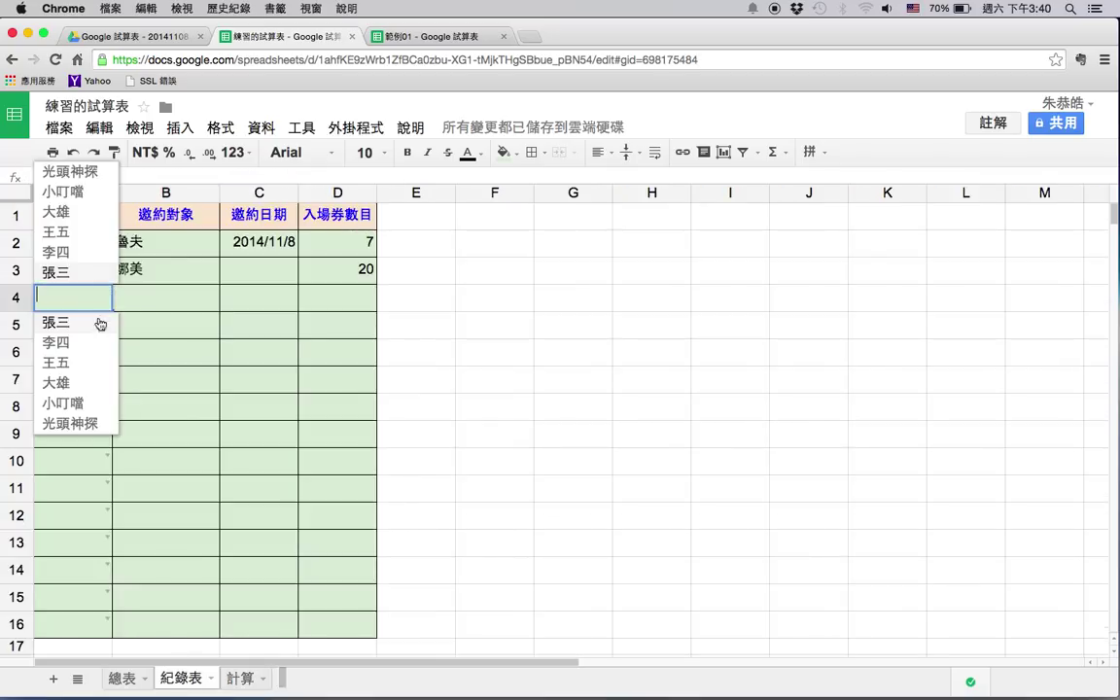
click(70, 365)
click(184, 299)
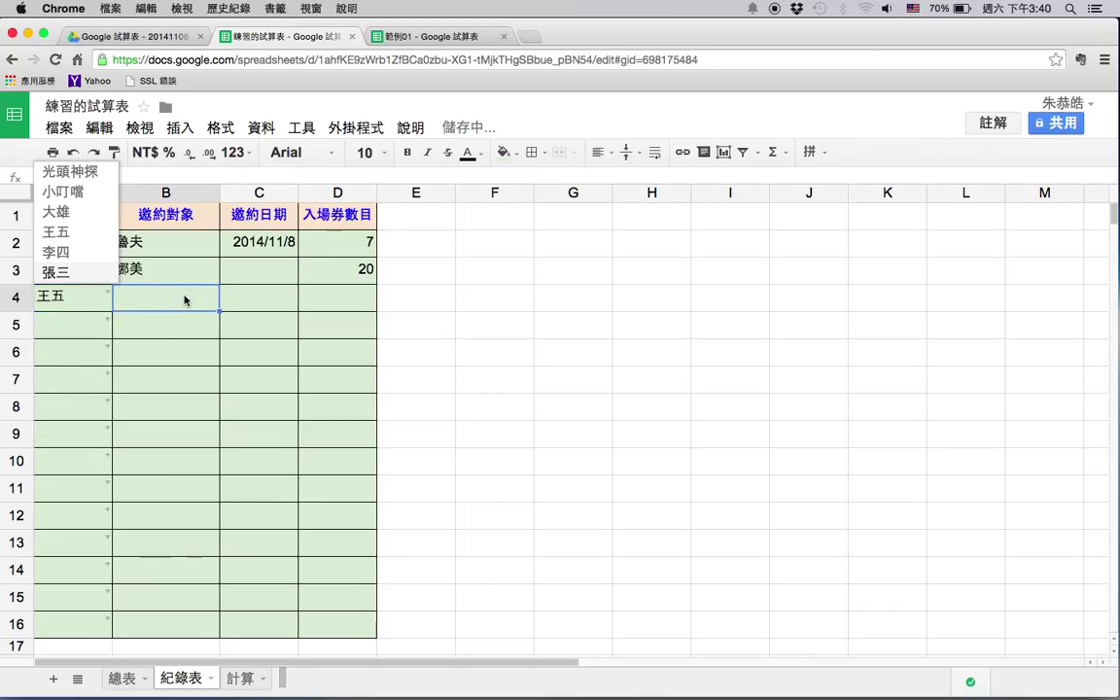
click(251, 302)
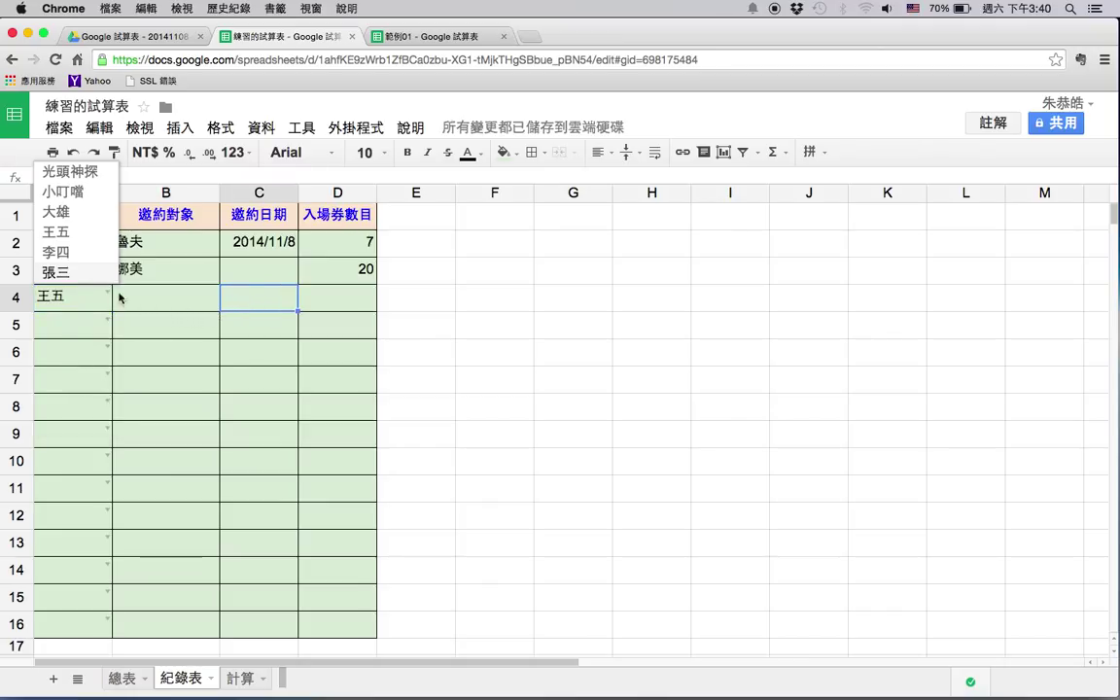
click(126, 323)
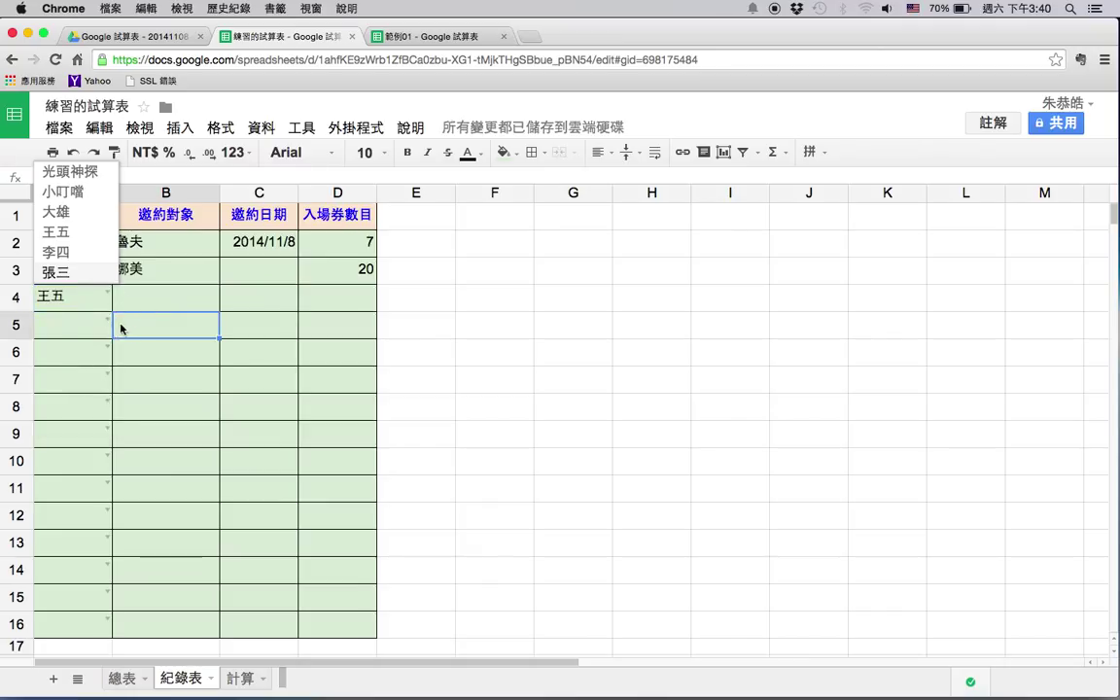
click(82, 193)
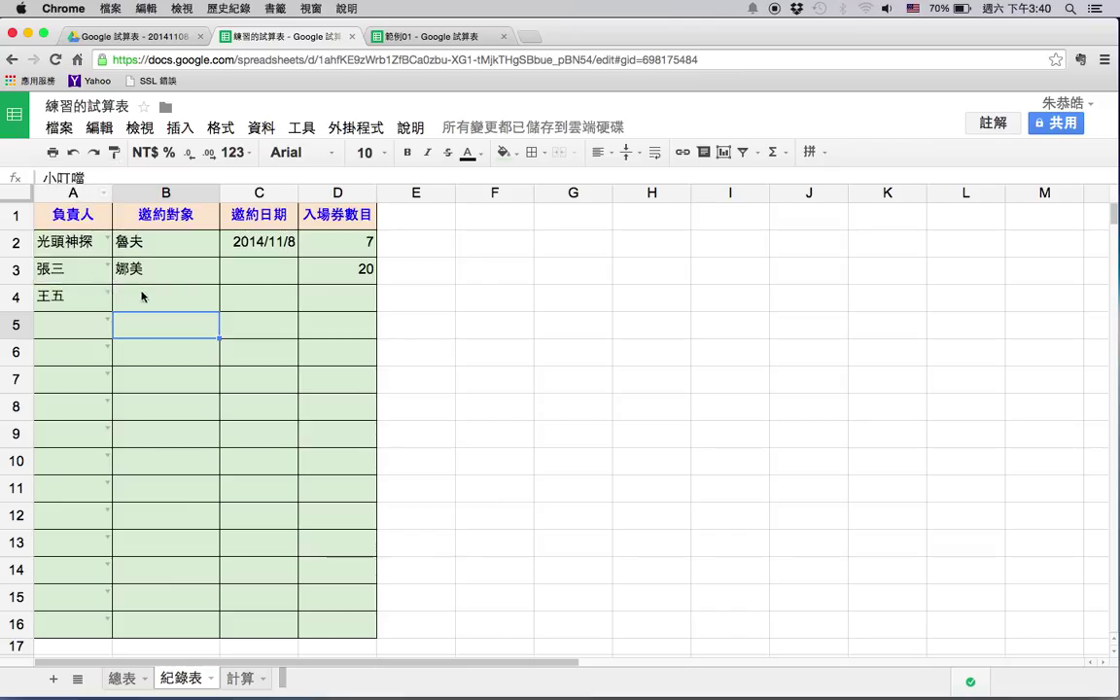
click(344, 309)
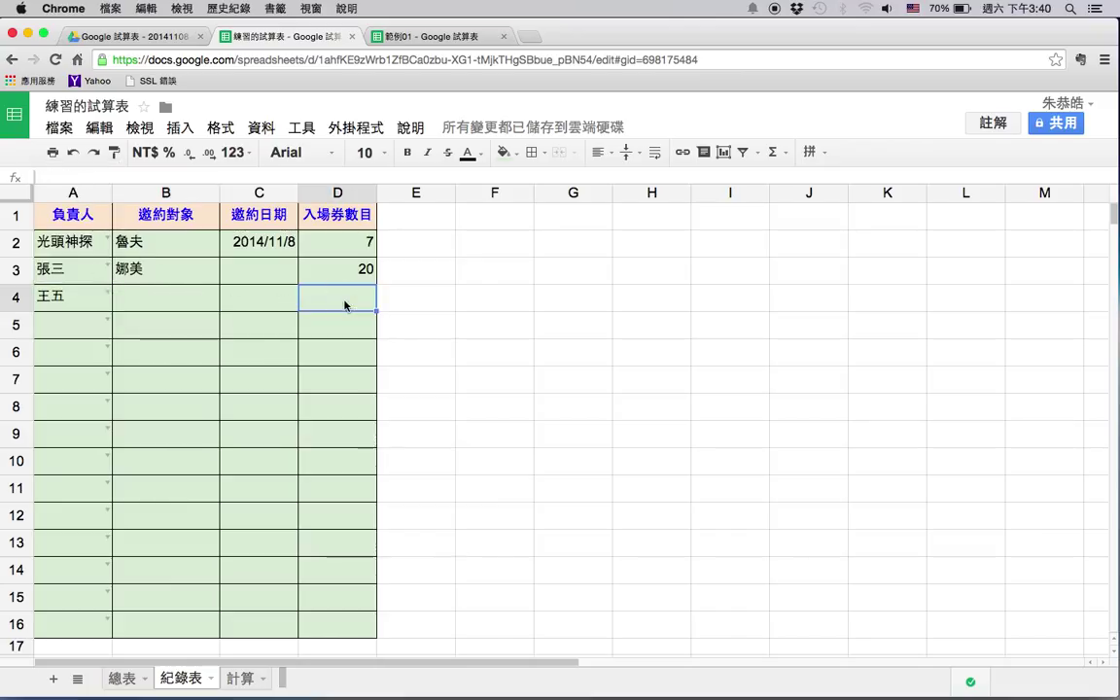
text(10)
key(Return)
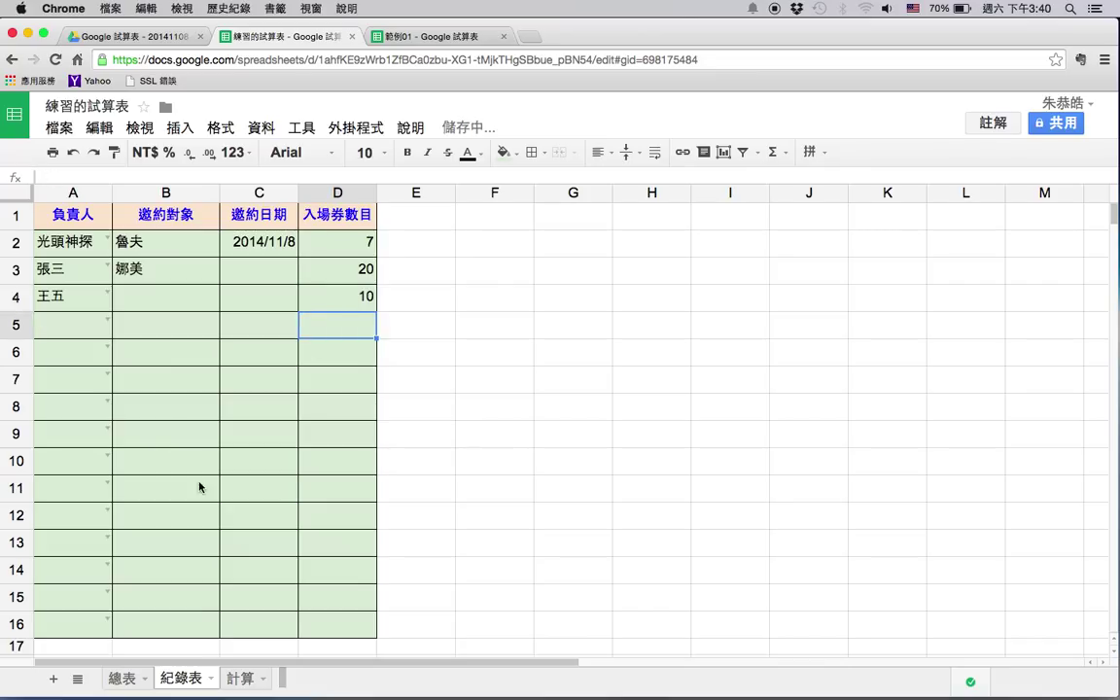
click(122, 679)
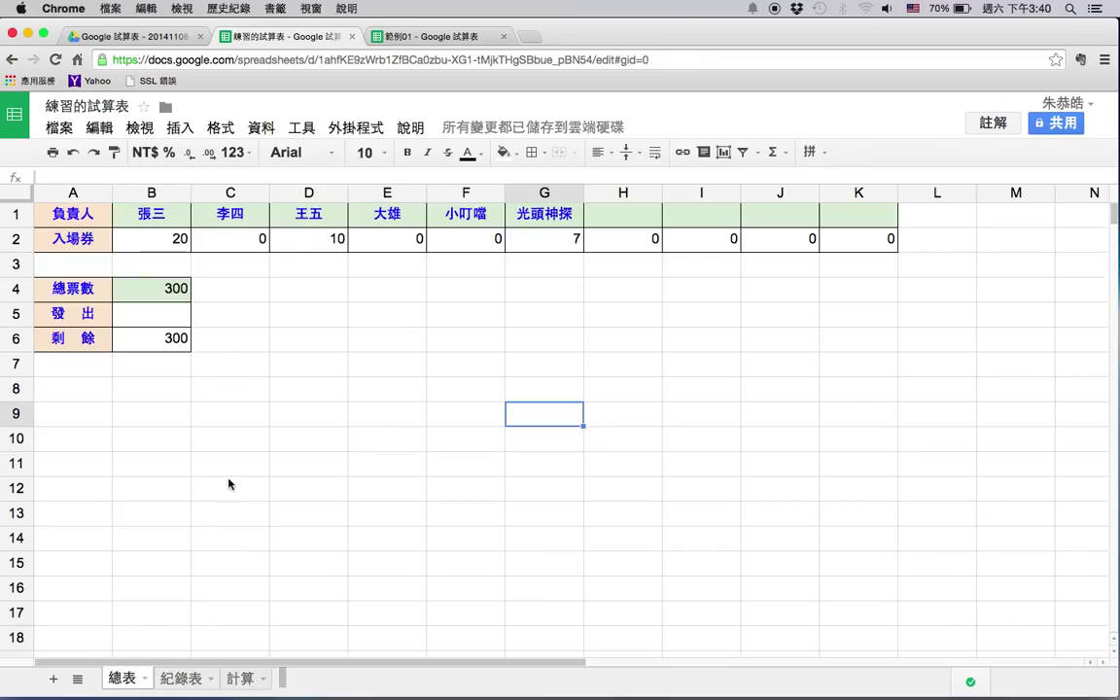
click(344, 247)
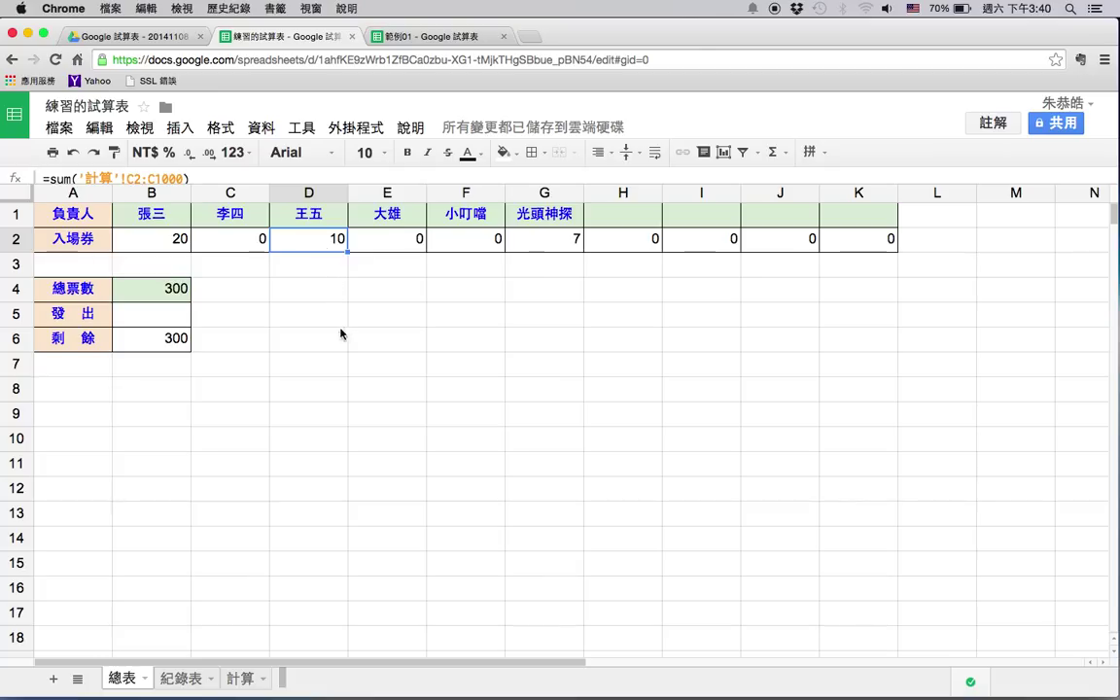
- In row 5 of the 紀錄表 sheet, record 13 入場券 for 光頭神探 and check the total in G2 of the 總表 sheet
click(181, 679)
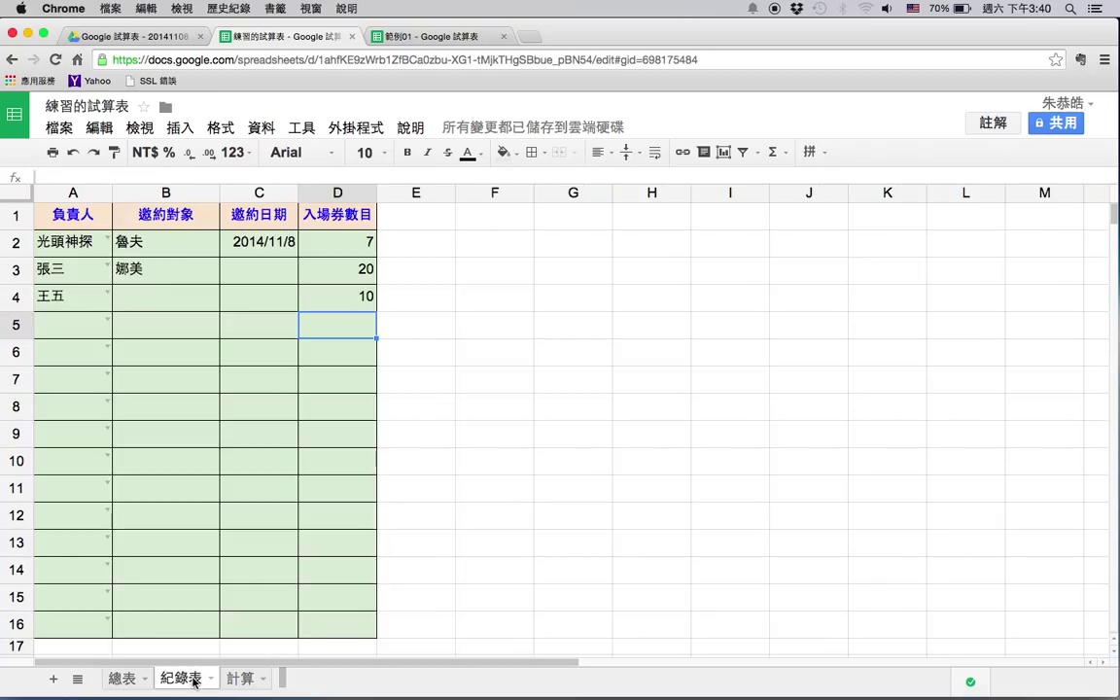
click(109, 324)
click(88, 450)
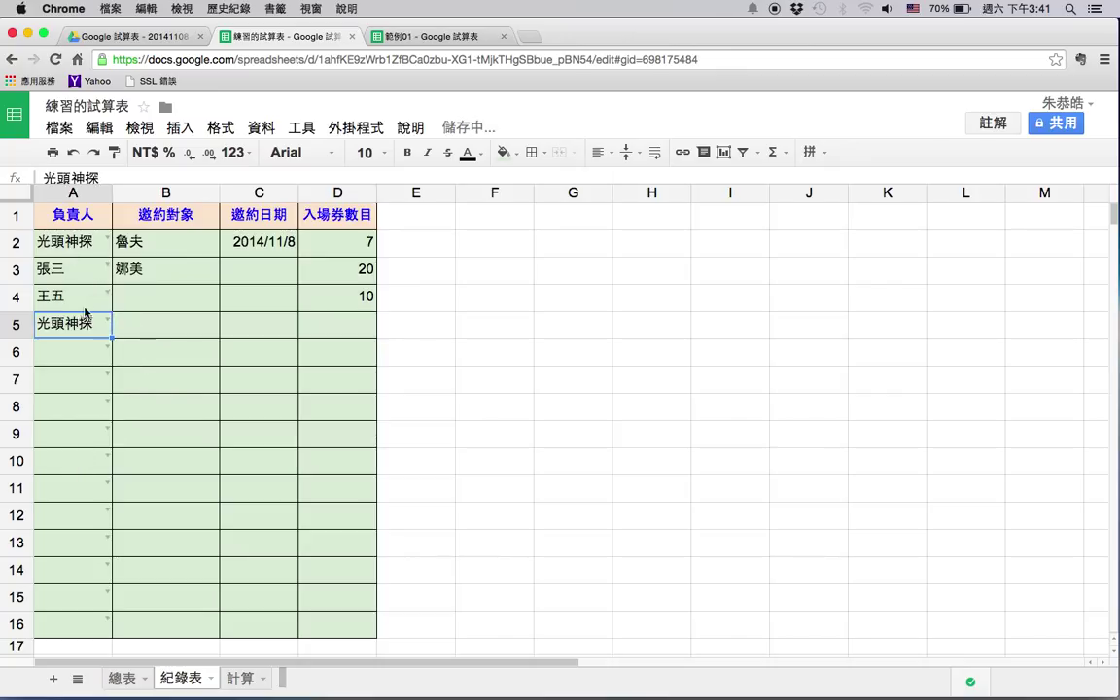
click(183, 325)
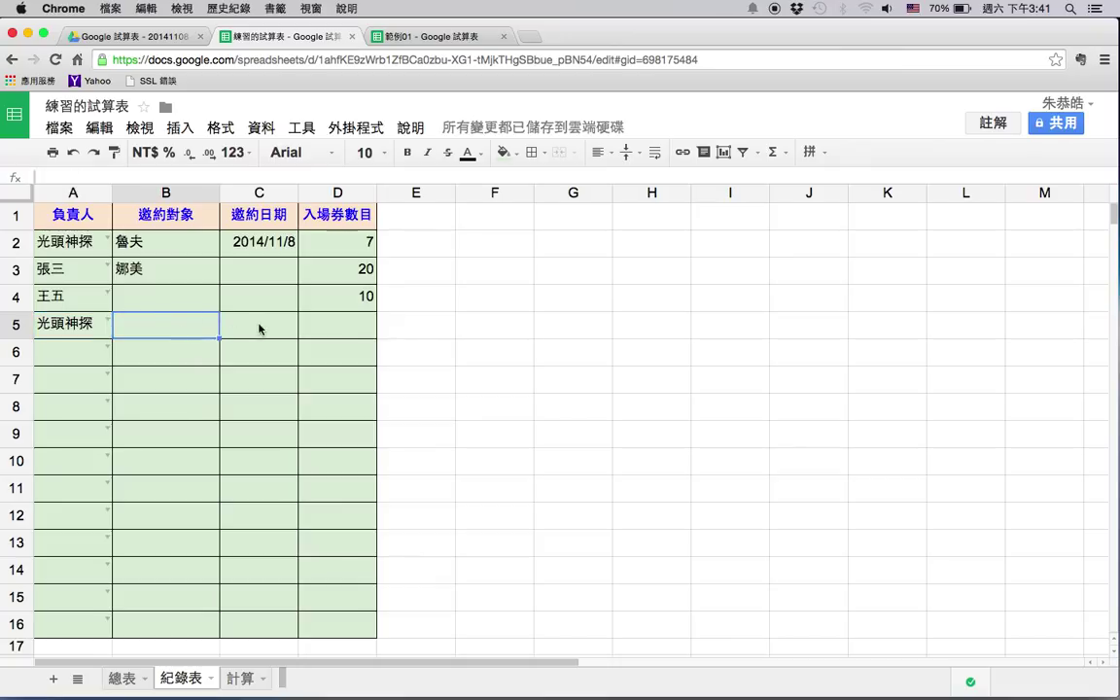
click(335, 324)
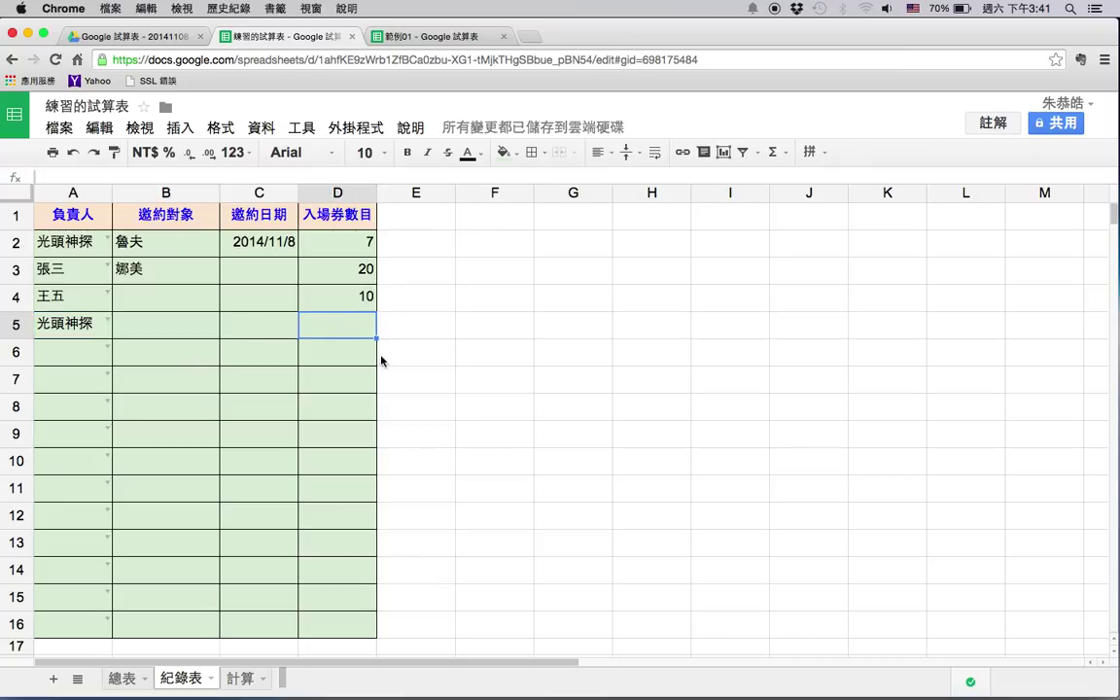
text(13)
key(Return)
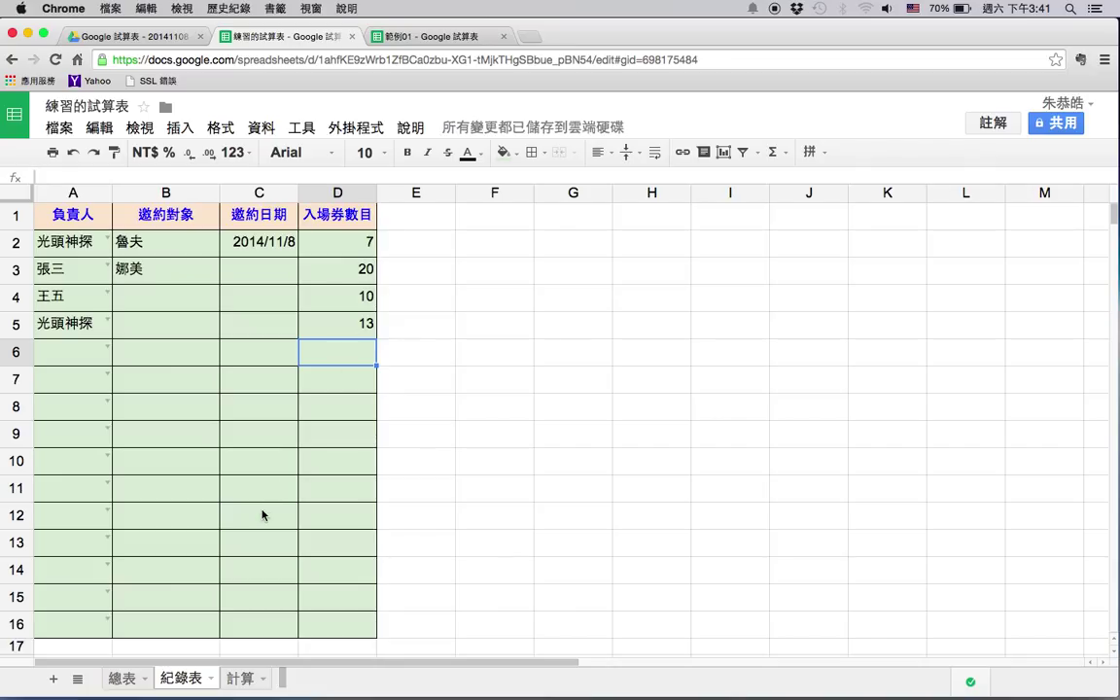
click(122, 678)
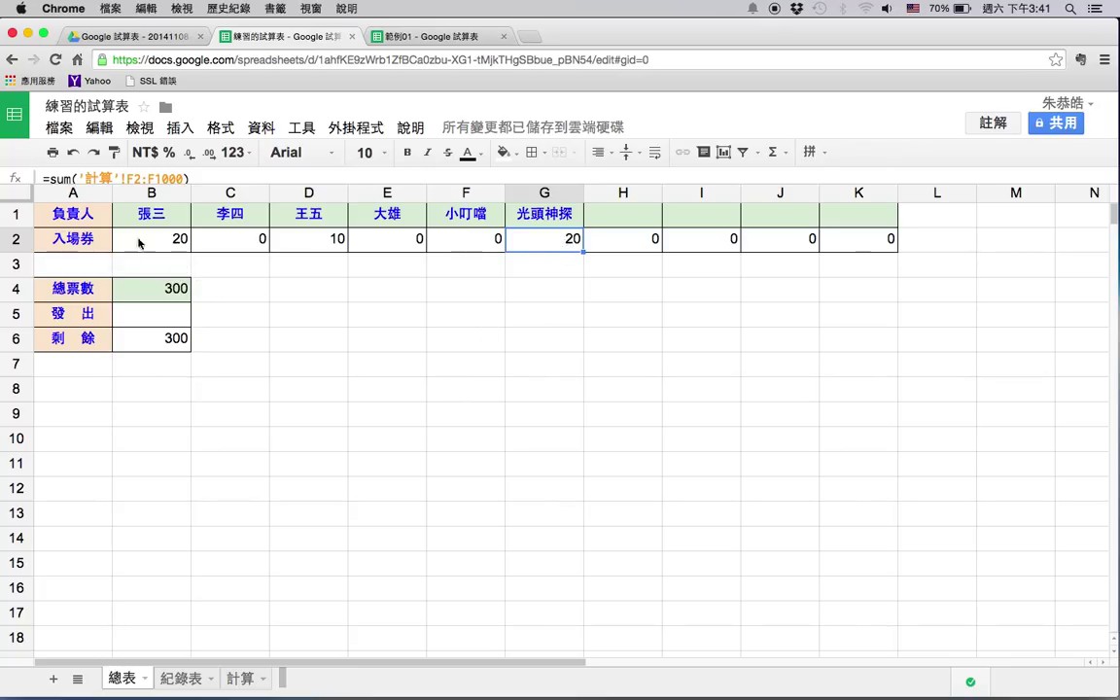
- Wrap B2's SUM on the 總表 sheet in an IF: =if(B1!="", sum('計算'!A2:A1000),"")
click(636, 243)
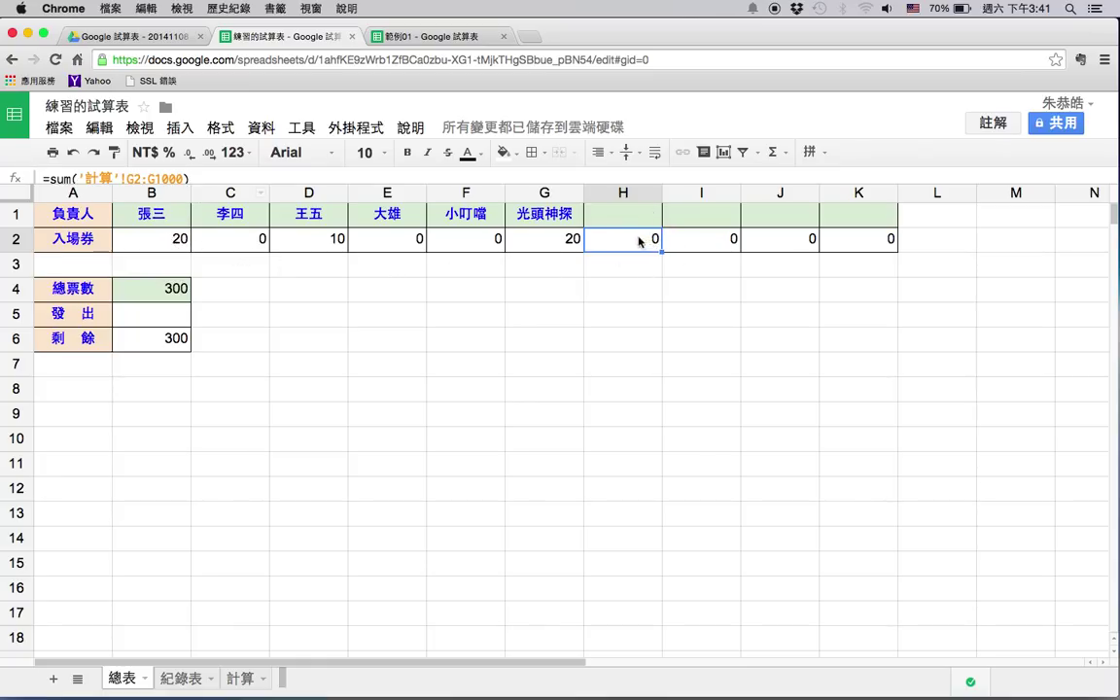
click(163, 248)
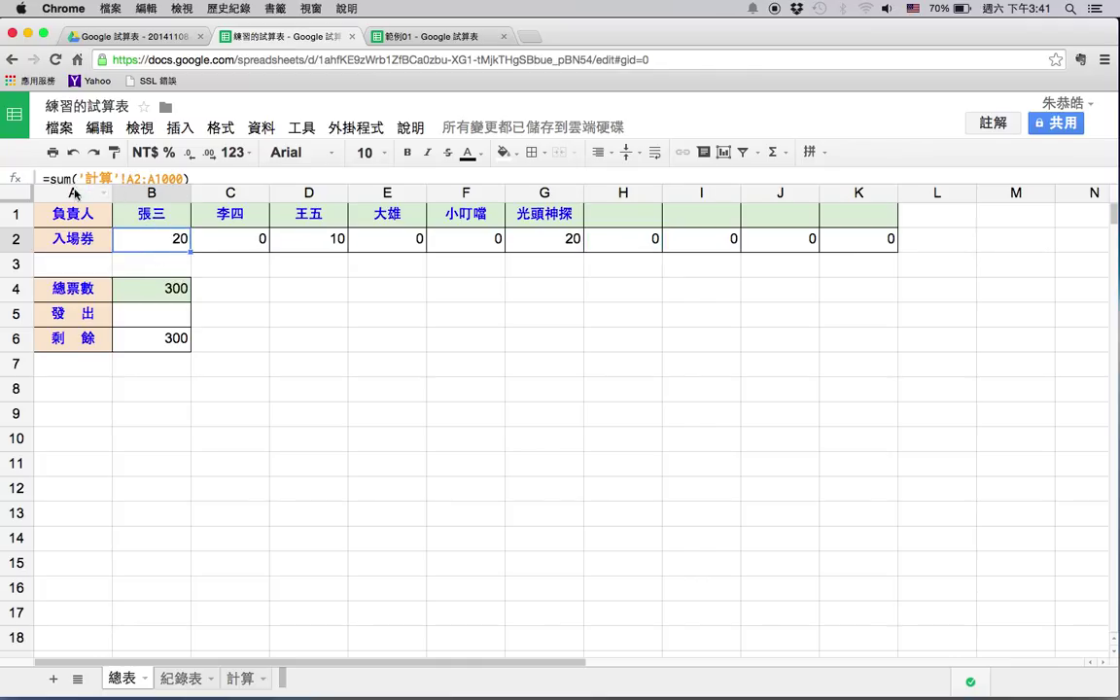
click(46, 179)
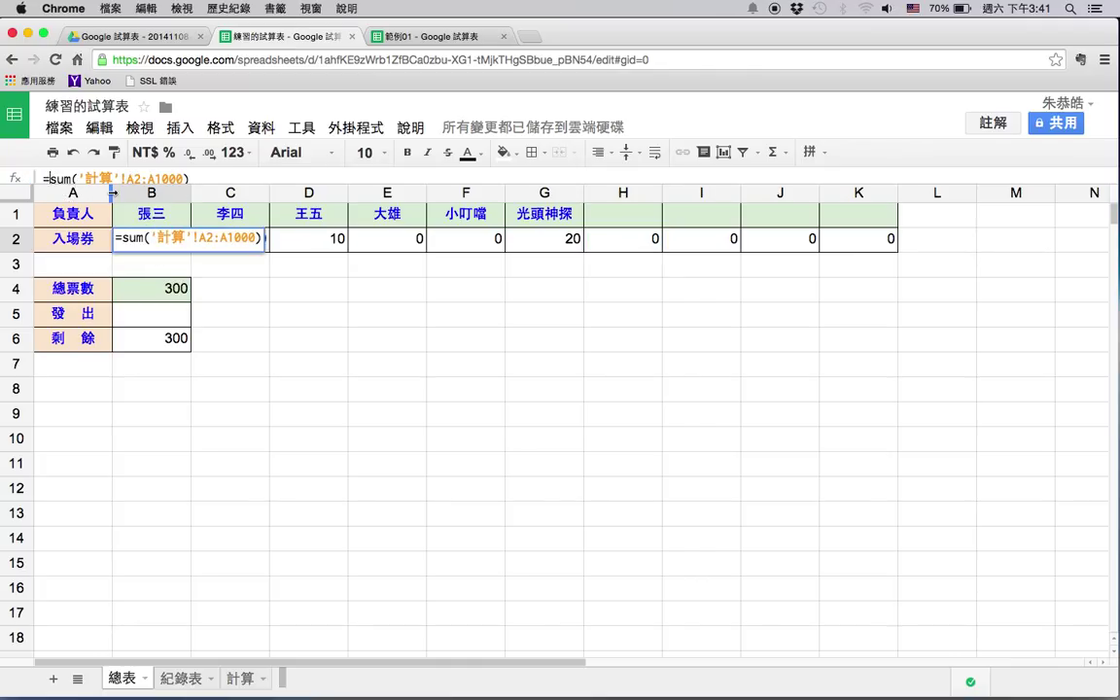
text(if)
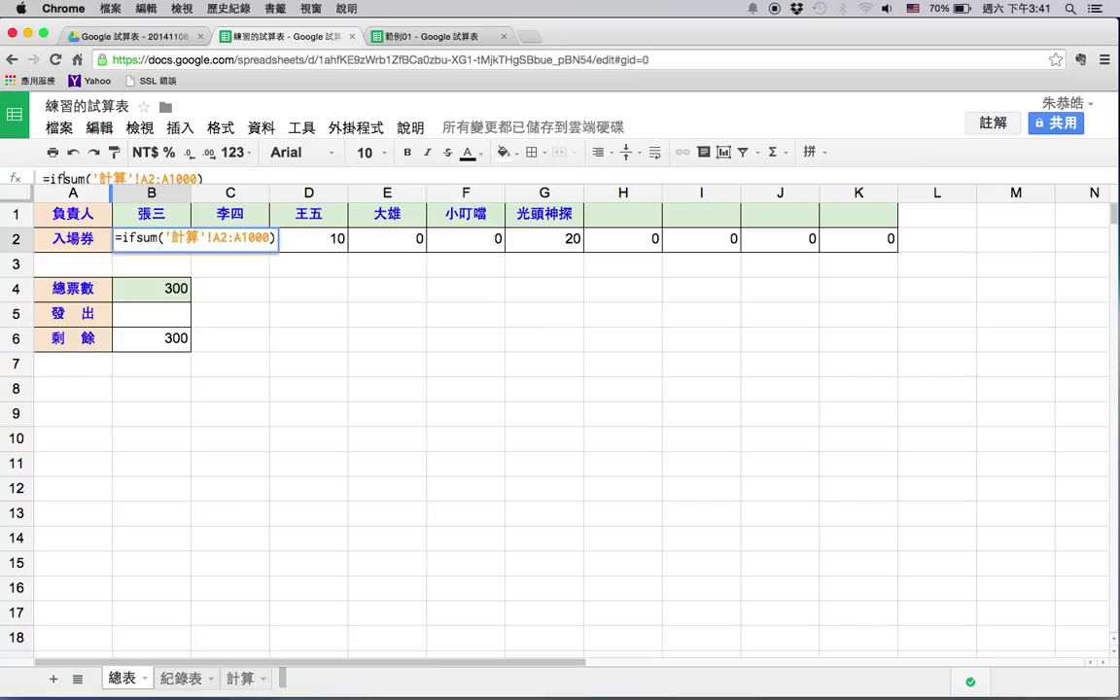
text(()
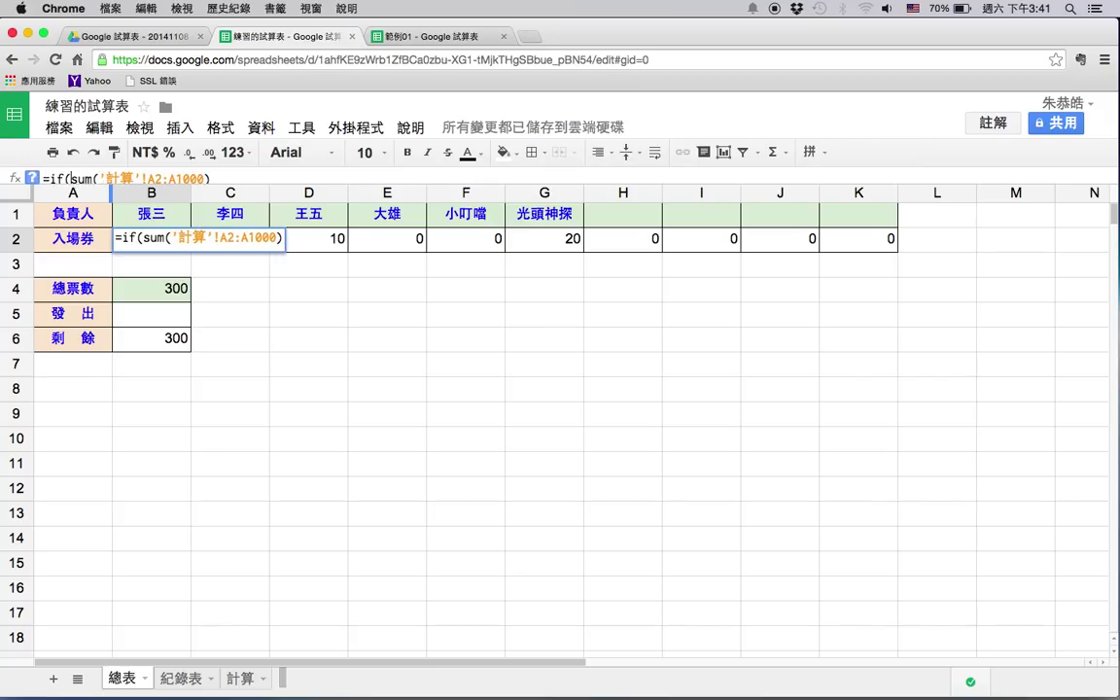
click(166, 216)
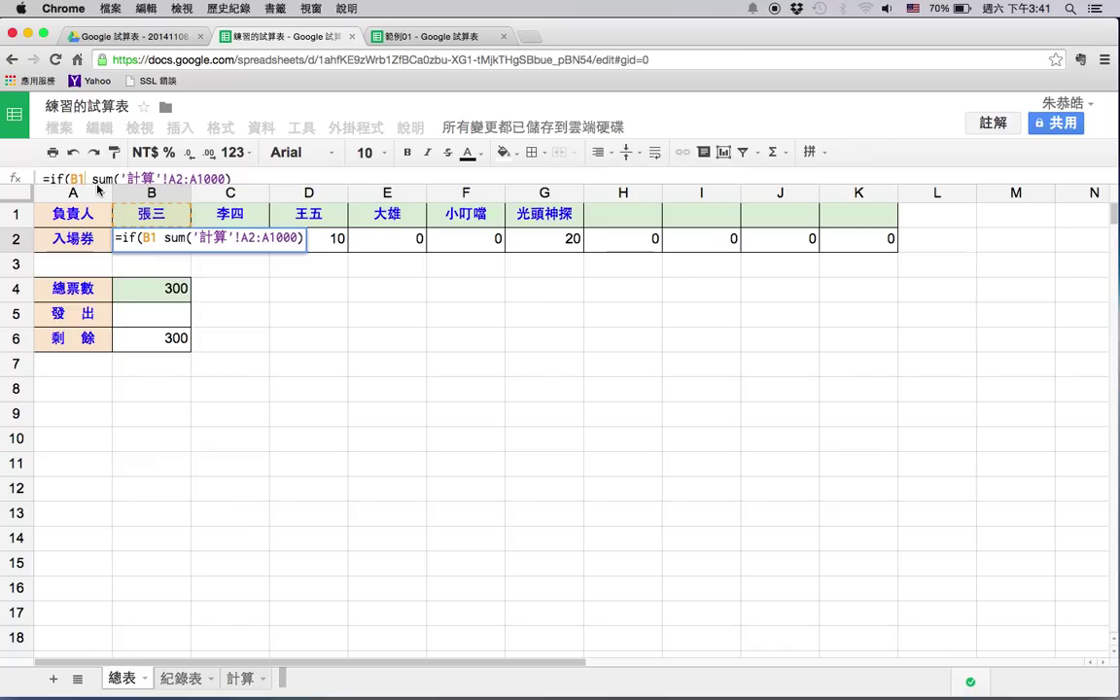
text(!=)
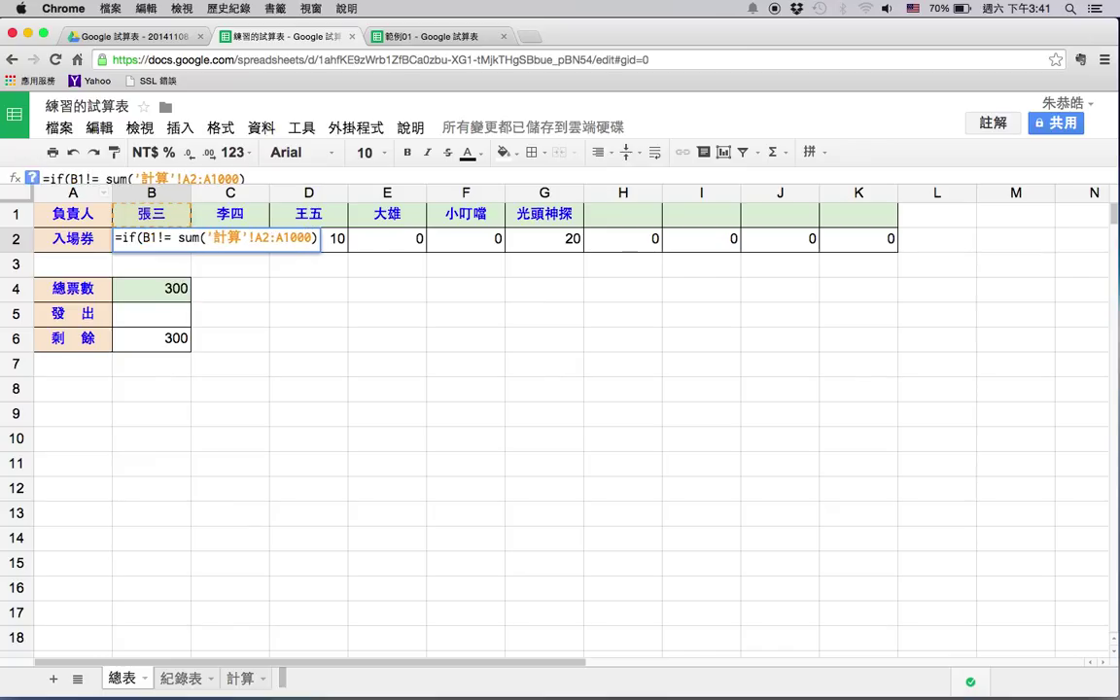
text("")
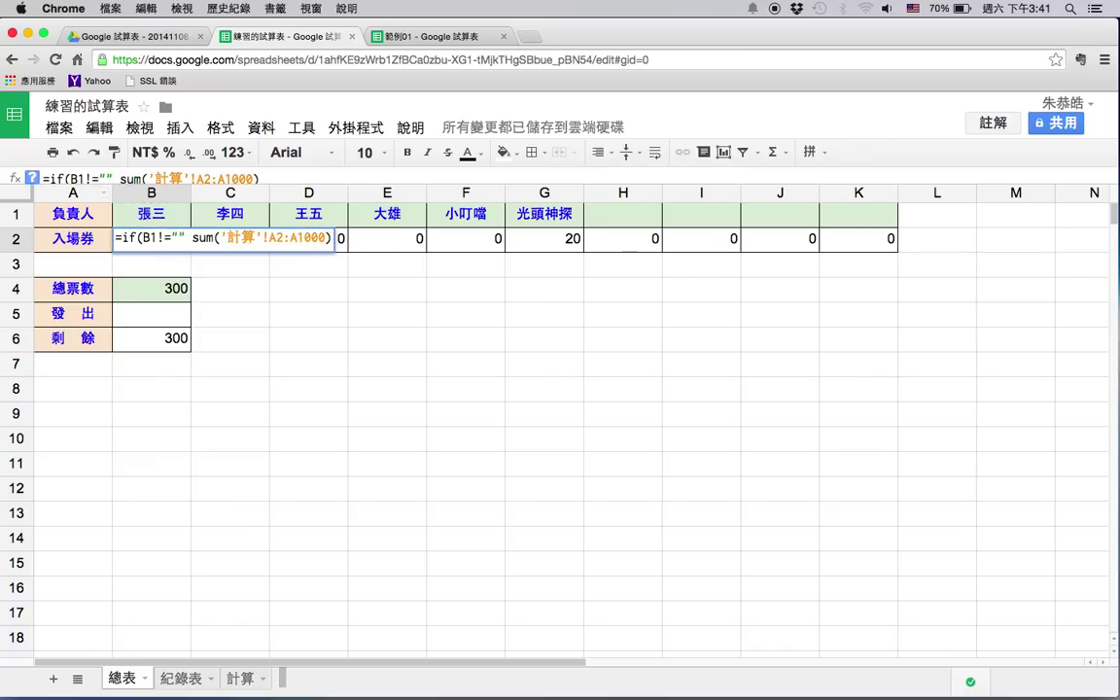
text(,)
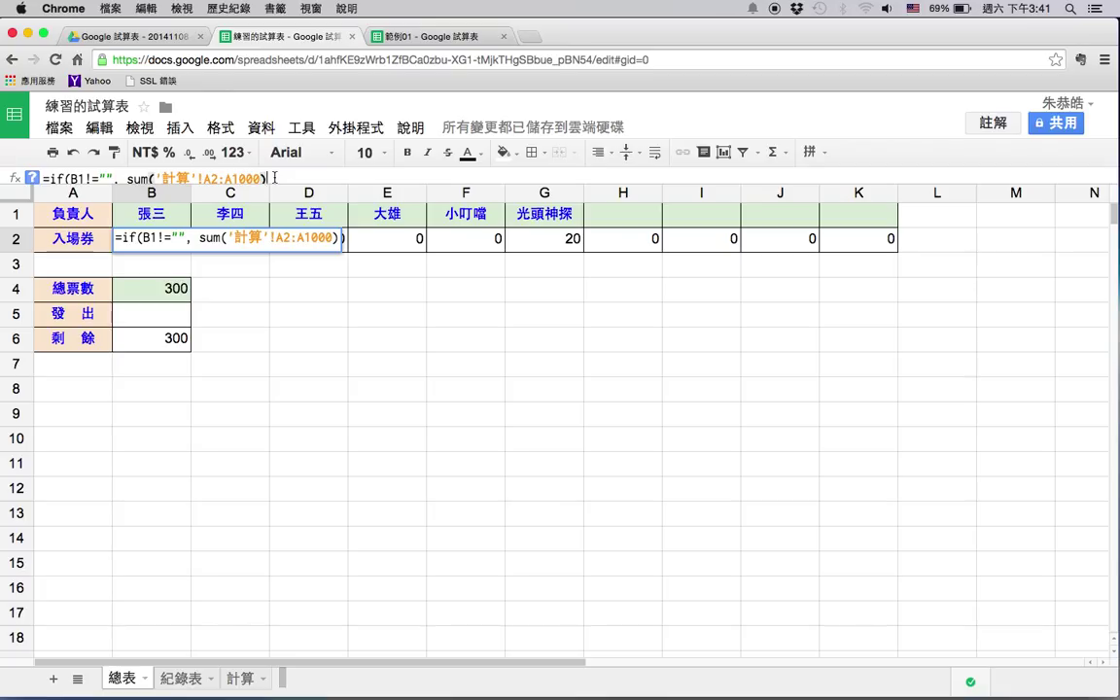
text(,"")
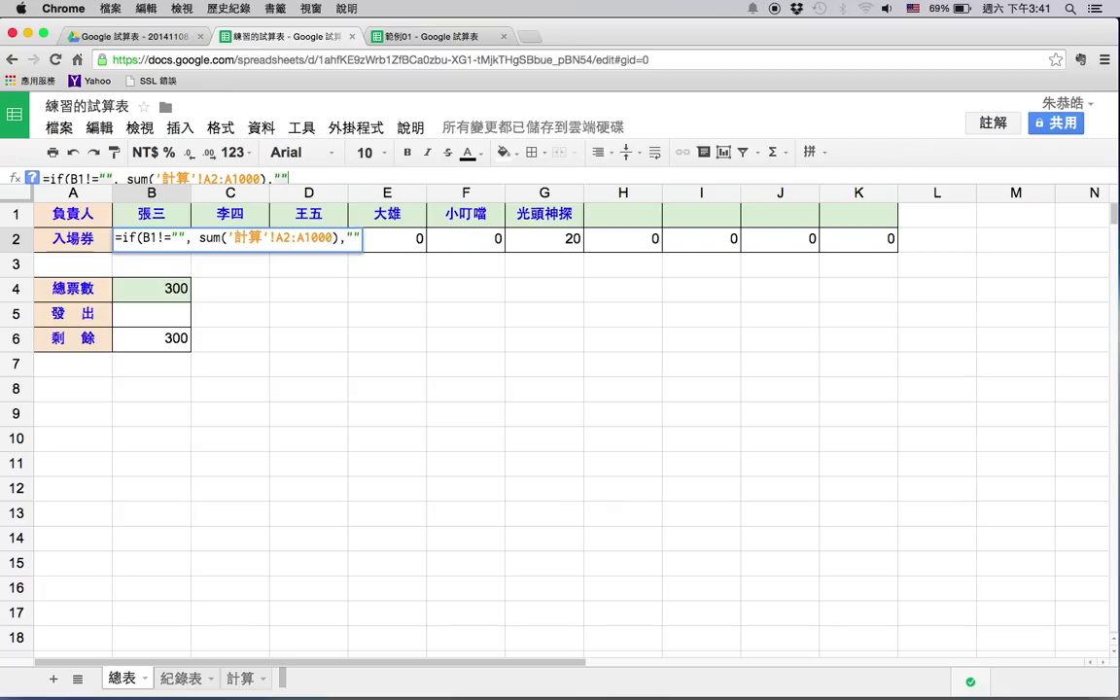
text())
key(Return)
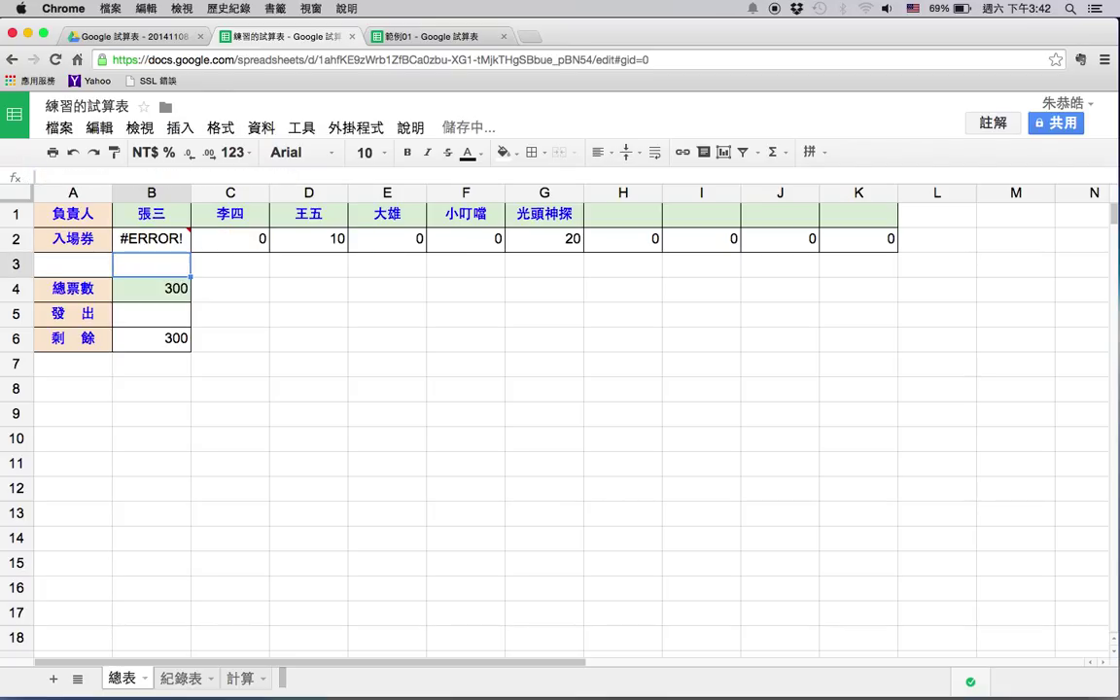
- Replace the != operator in B2's IF formula on the 總表 sheet with <>
click(153, 239)
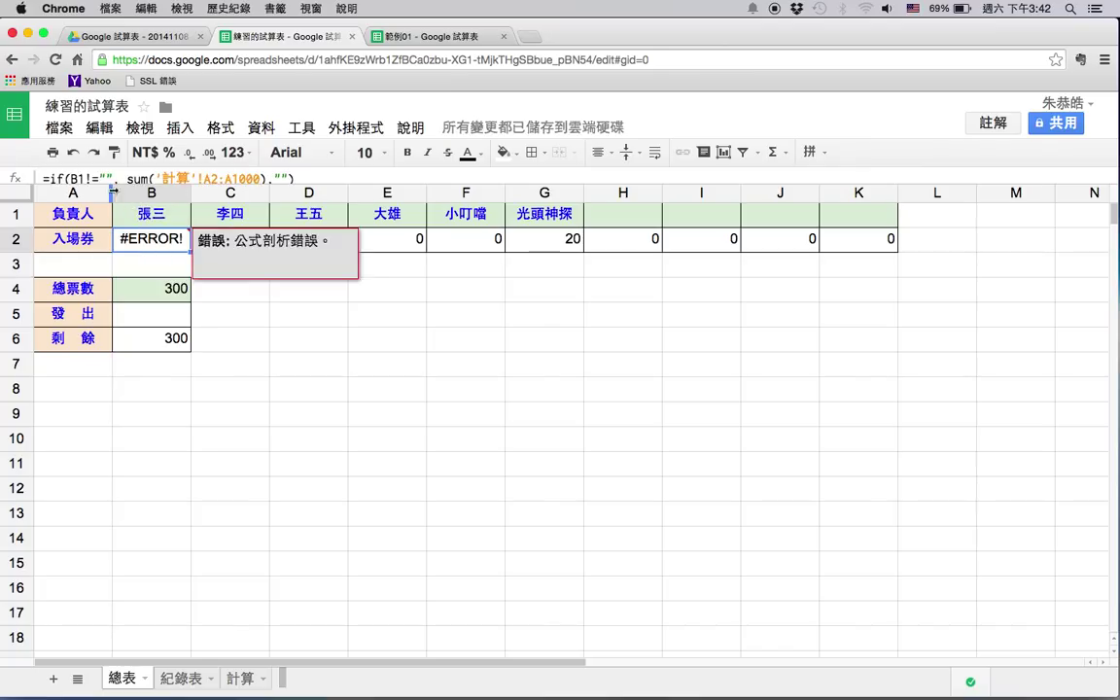
click(88, 178)
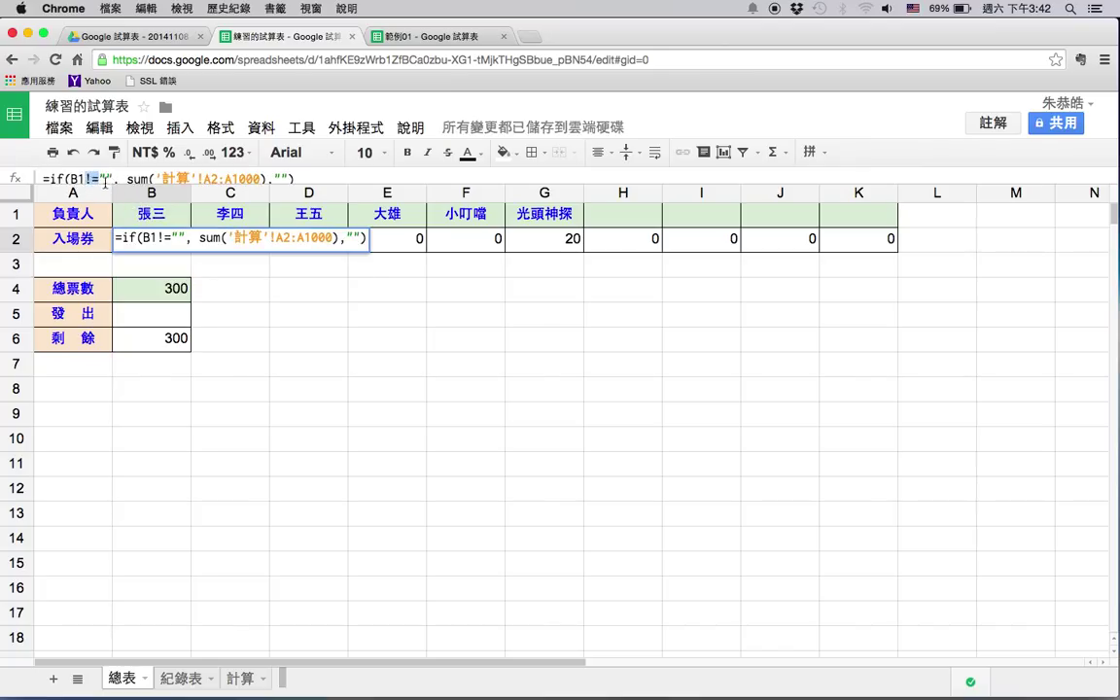
key(Delete)
text(<>)
key(Return)
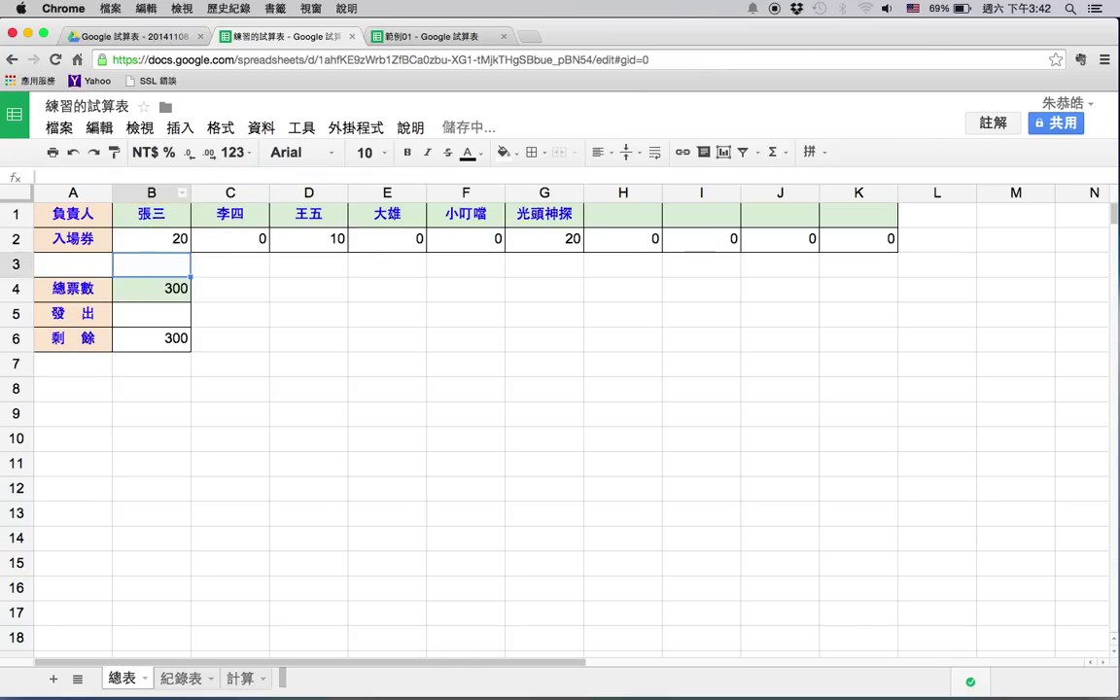
- Fill B2's IF formula across to K2 on the 總表 sheet and check the cells under the unnamed columns H to K
click(166, 239)
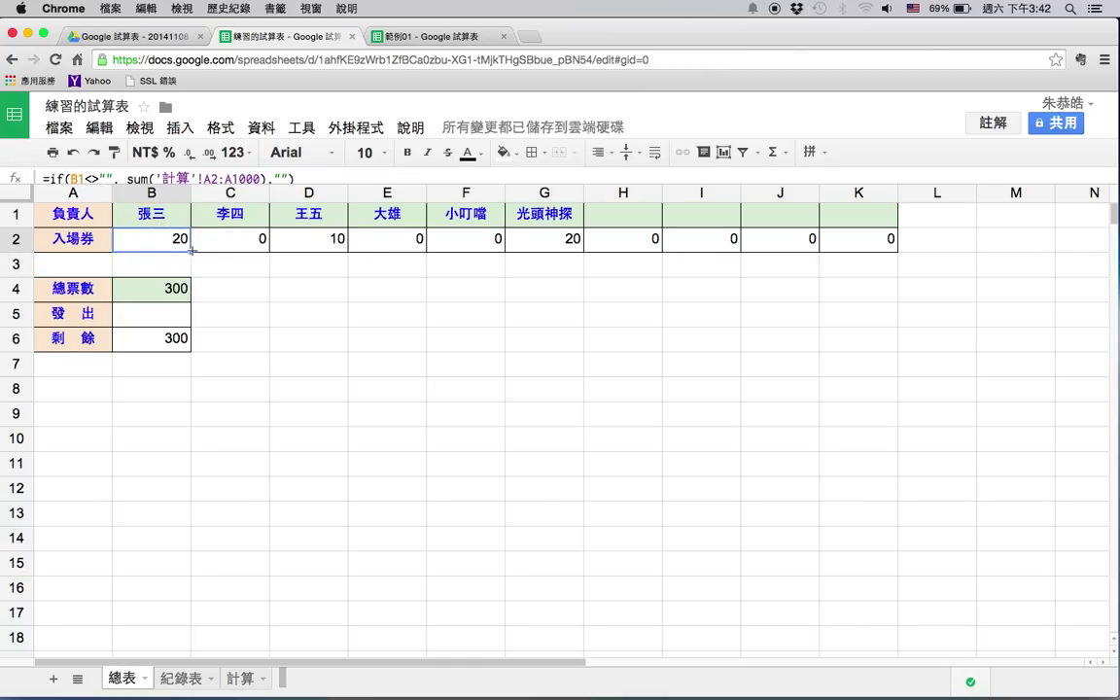
drag(192, 251, 891, 245)
click(762, 271)
click(635, 243)
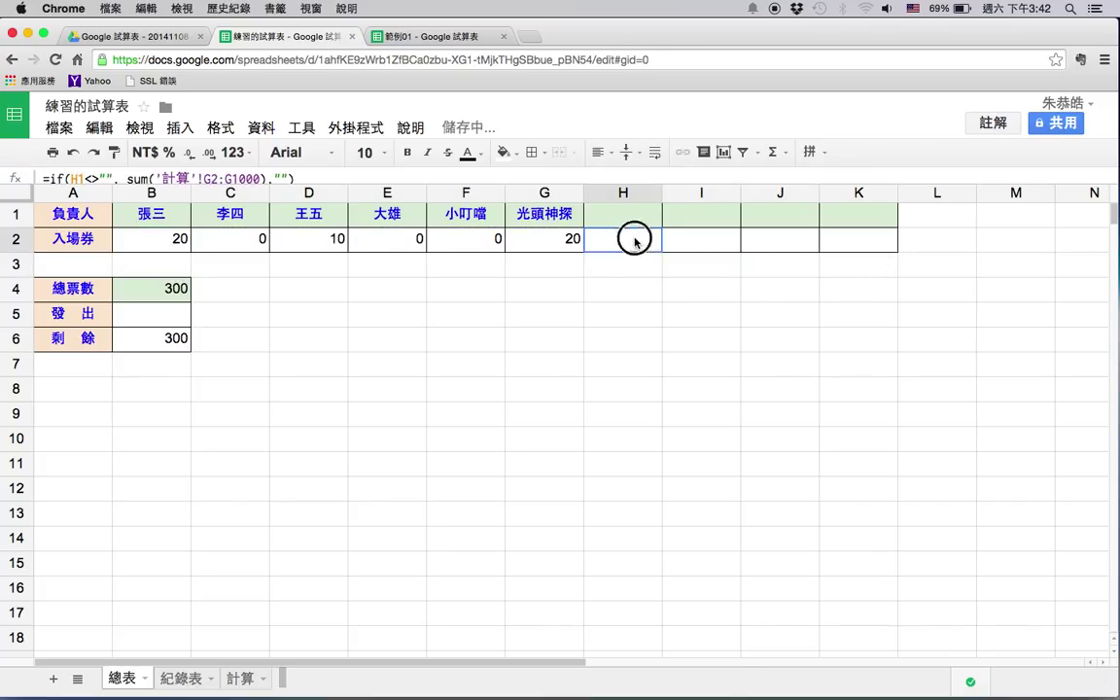
click(605, 219)
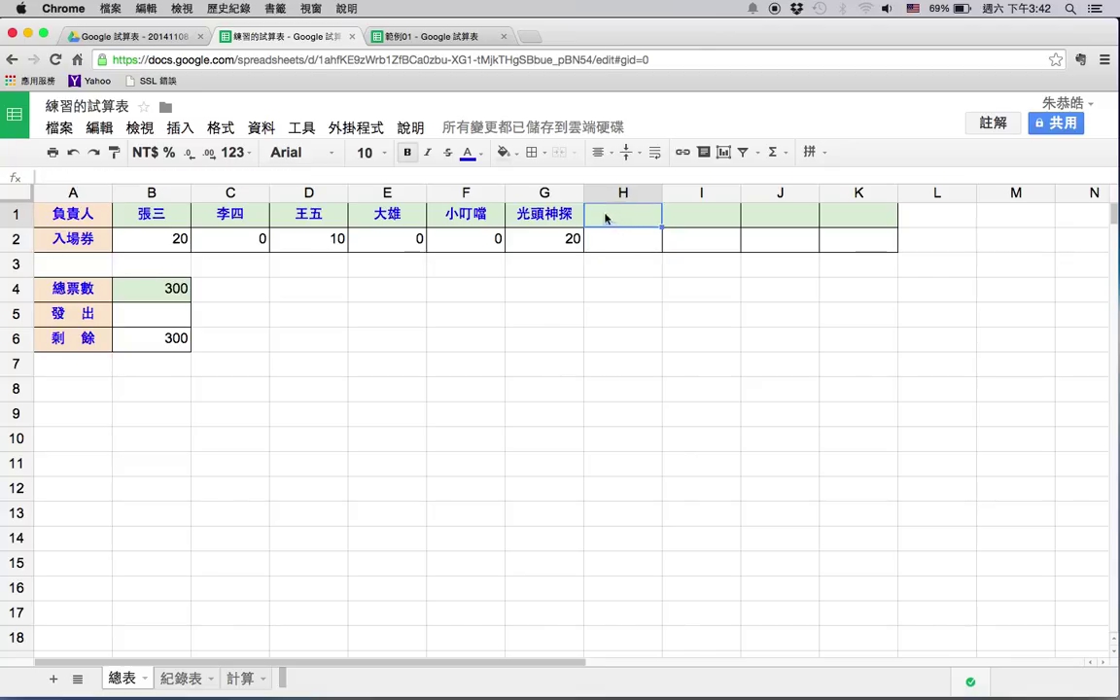
click(632, 241)
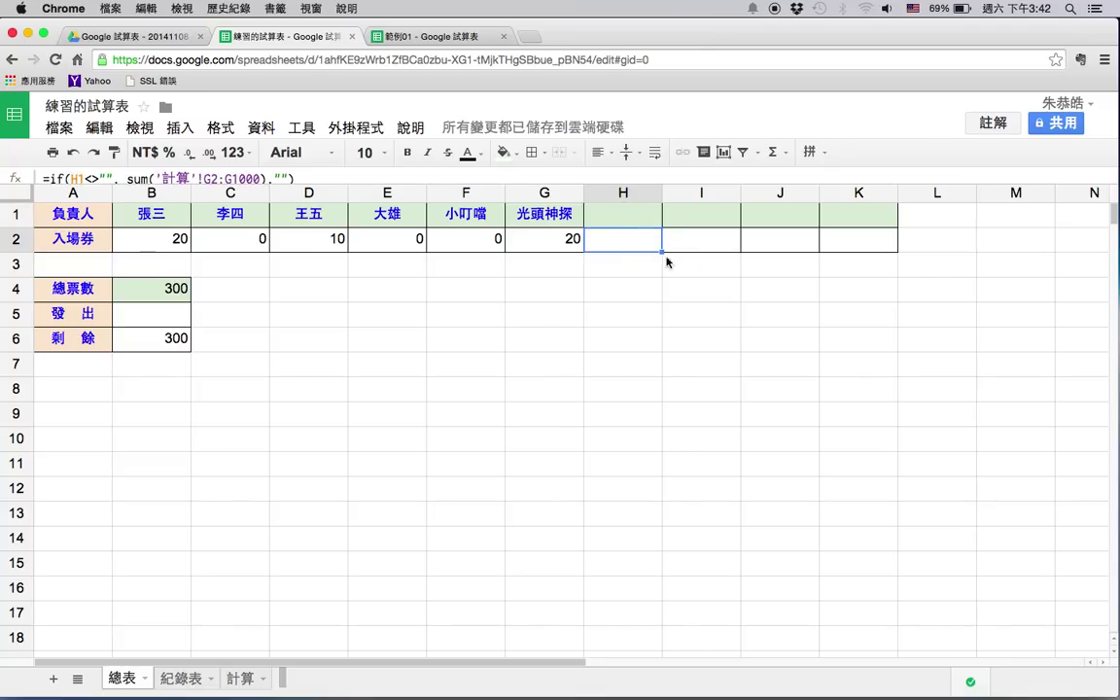
click(739, 243)
click(782, 243)
click(861, 243)
click(355, 364)
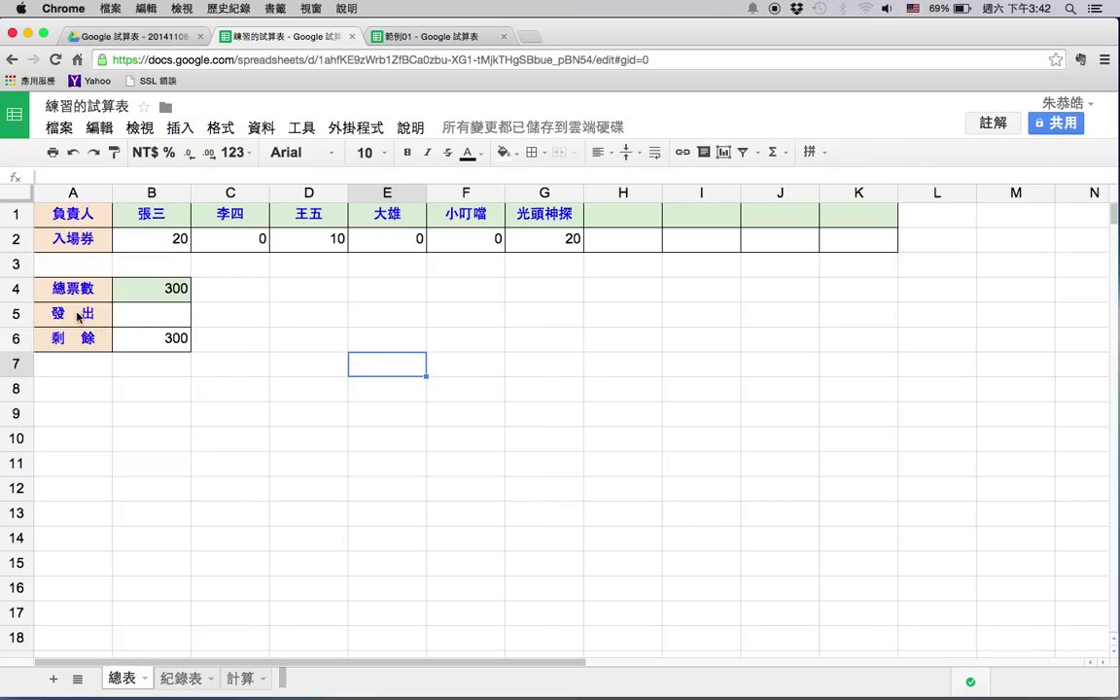
- Examine B2:K2 on 總表 and the ticket figures on the 計算 and 紀錄表 sheets as possible sources for the 發出 total in B5
click(160, 317)
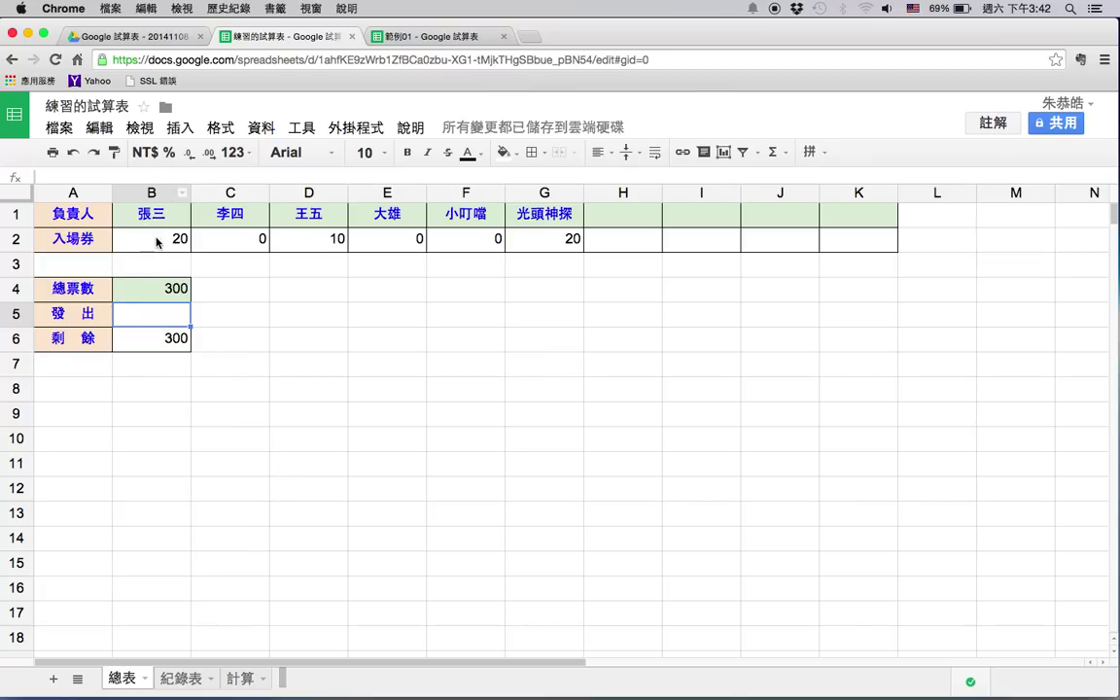
drag(156, 242, 866, 240)
click(466, 364)
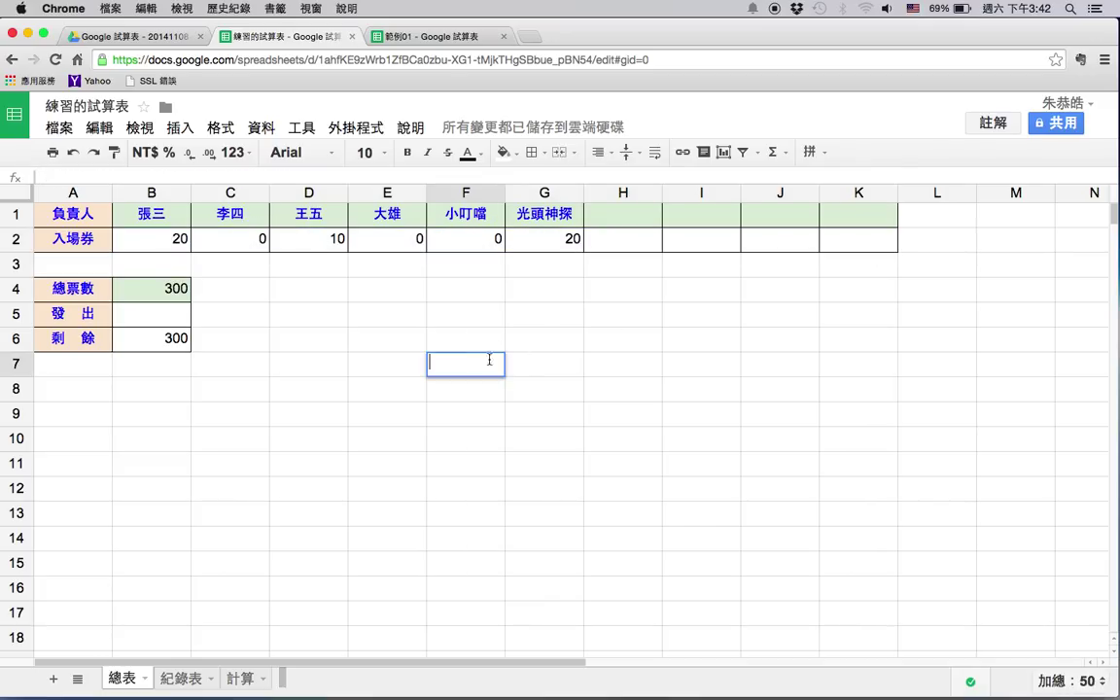
click(151, 312)
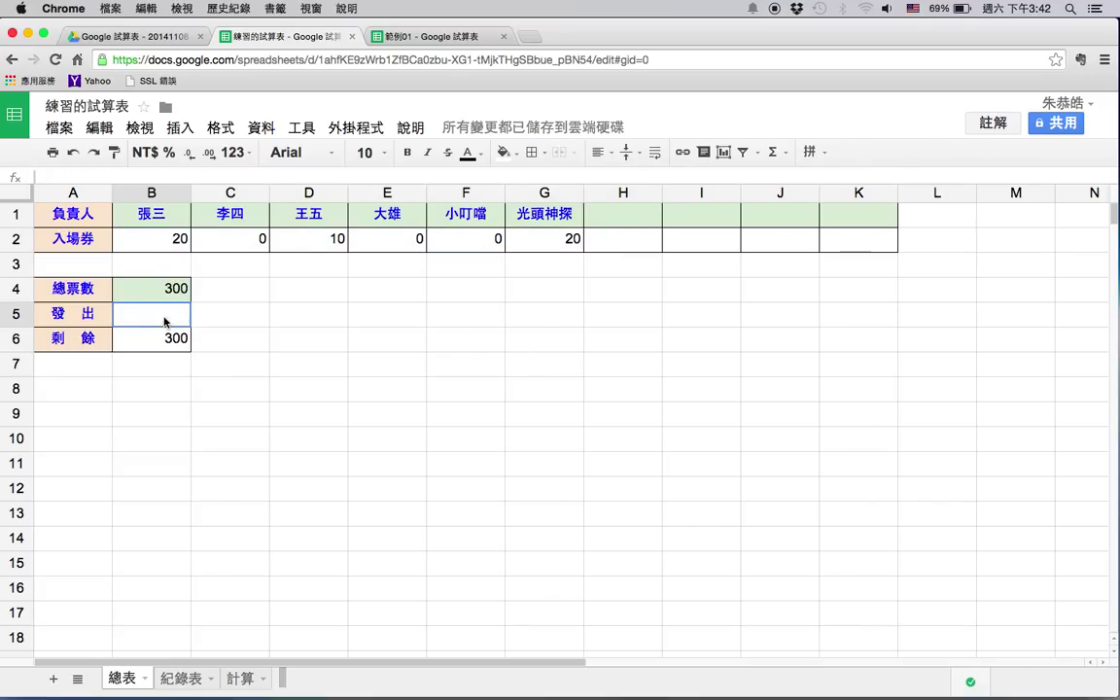
click(187, 680)
click(140, 681)
click(241, 680)
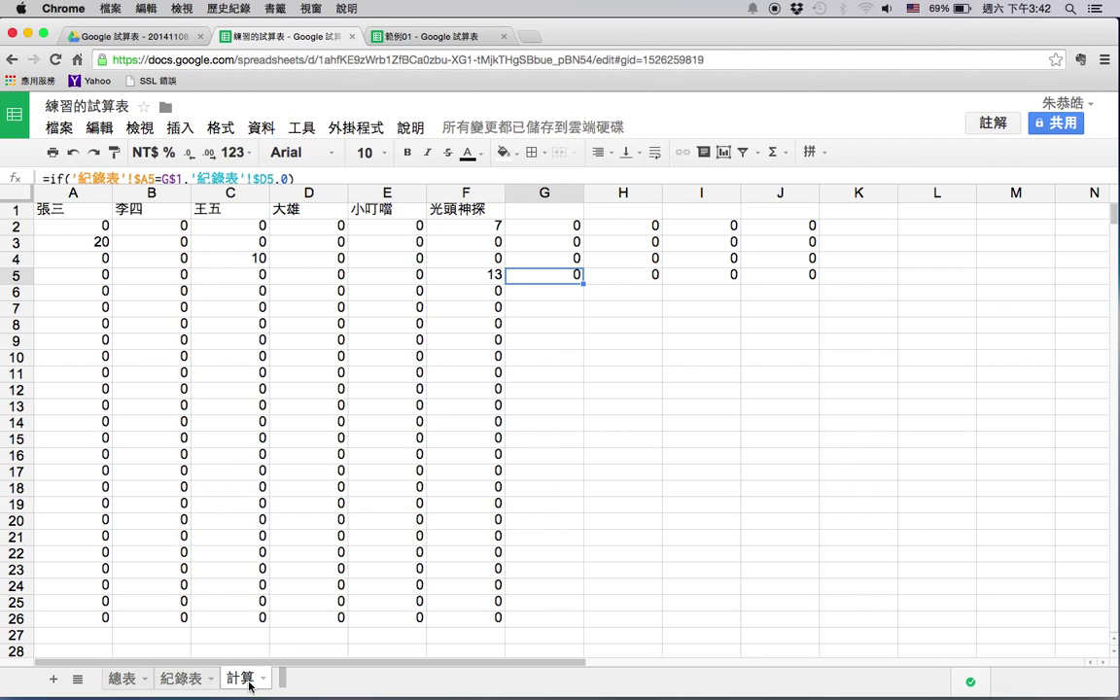
click(127, 680)
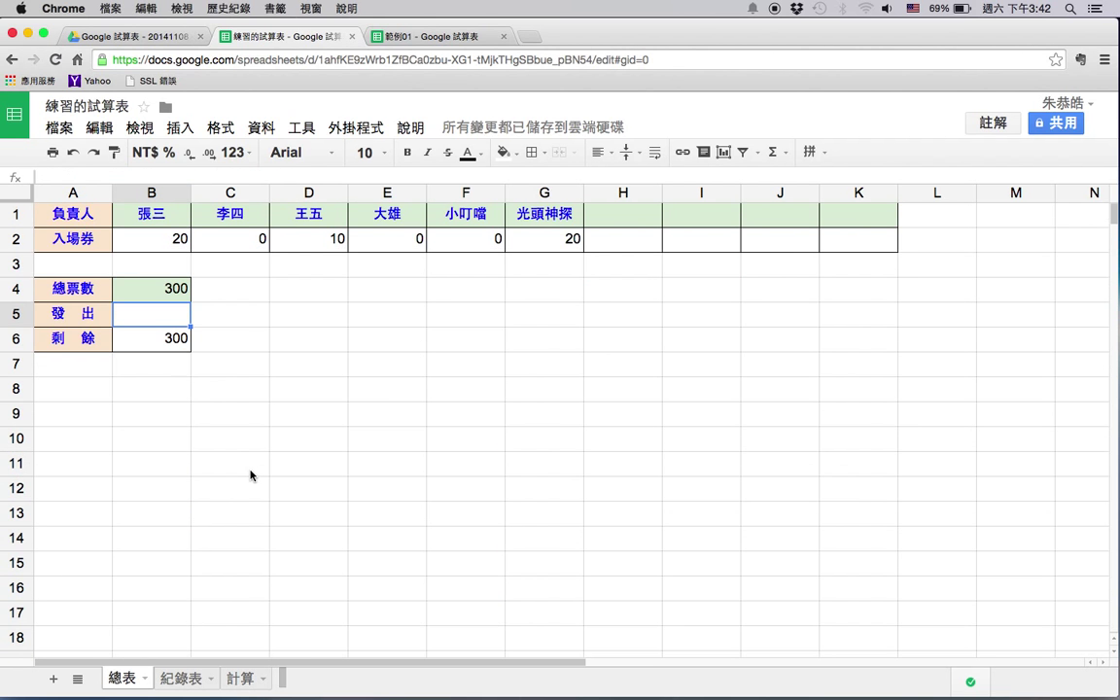
click(183, 680)
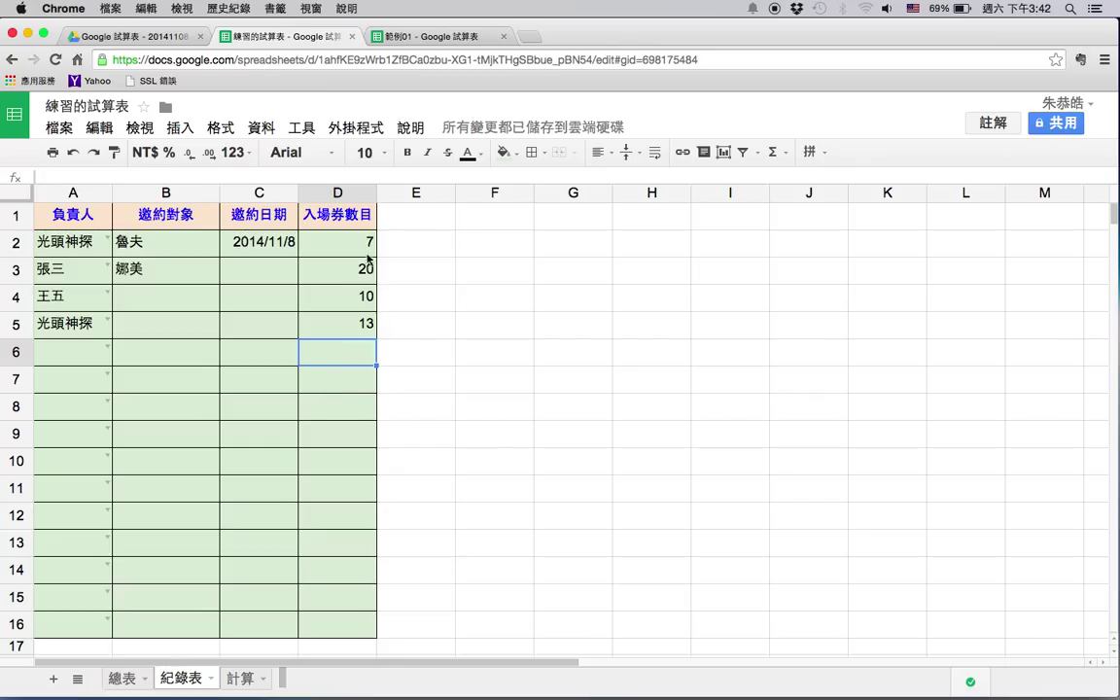
click(124, 678)
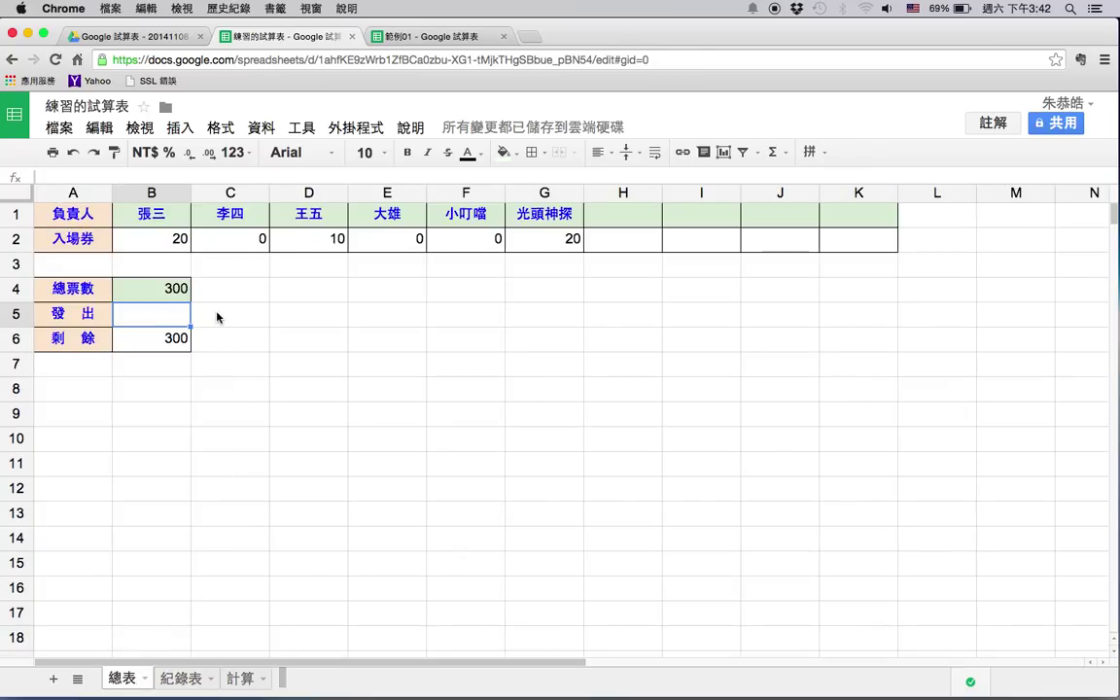
- In B5 of the 總表 sheet, total the issued tickets with =sum('紀錄表'!D2:D1000)
text(=s)
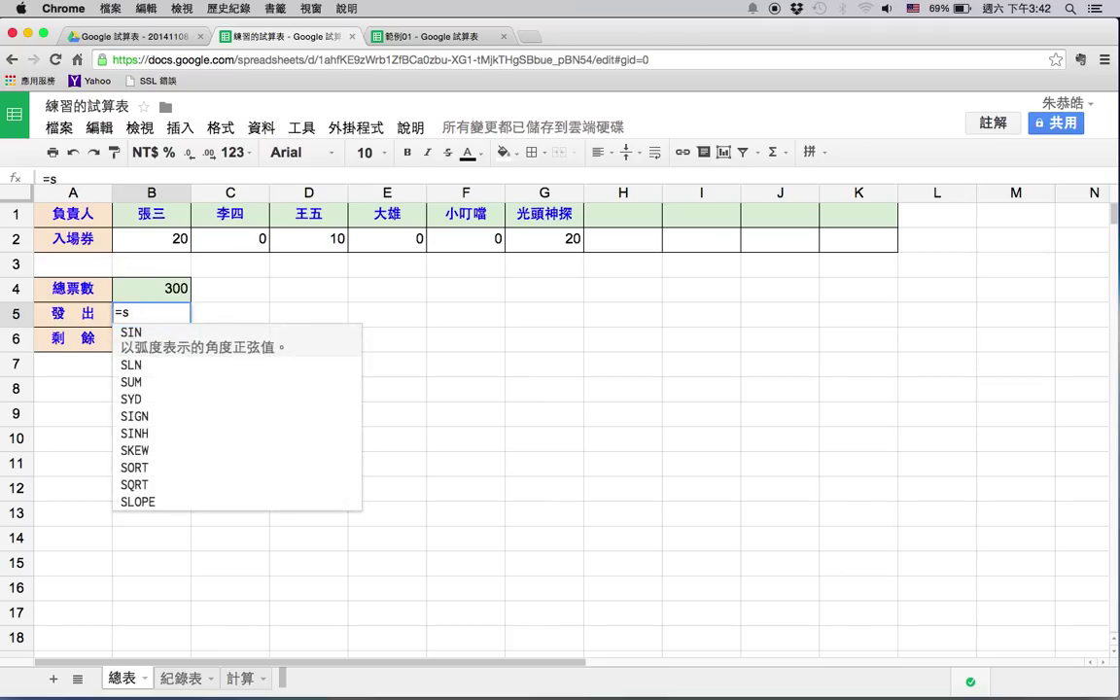
text(um()
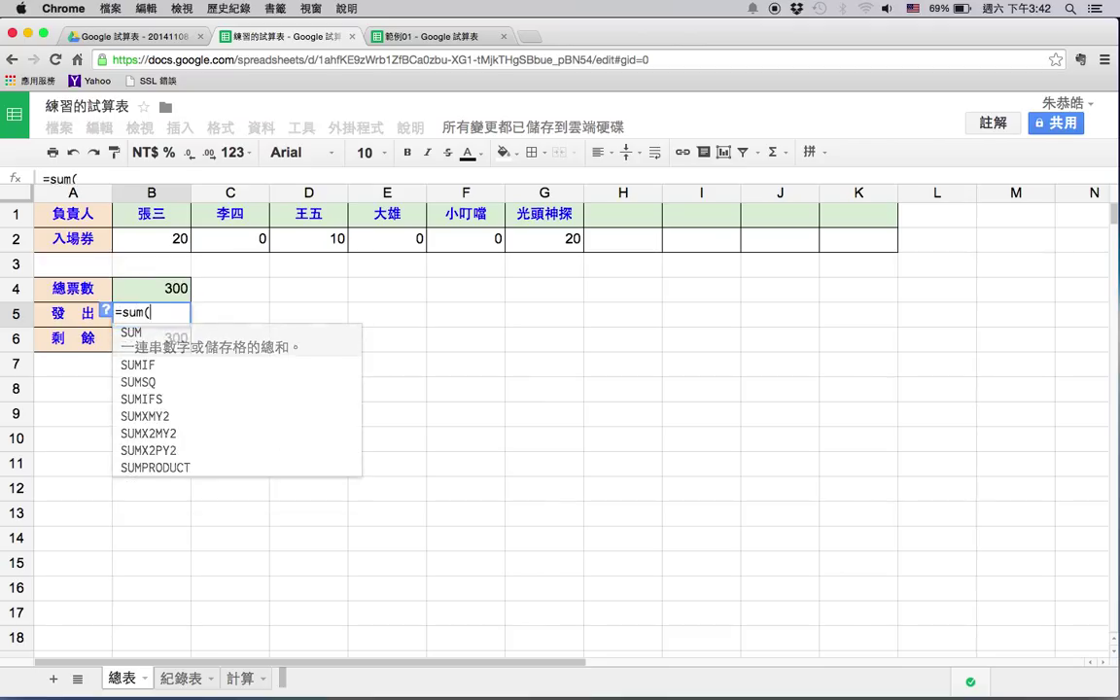
click(185, 678)
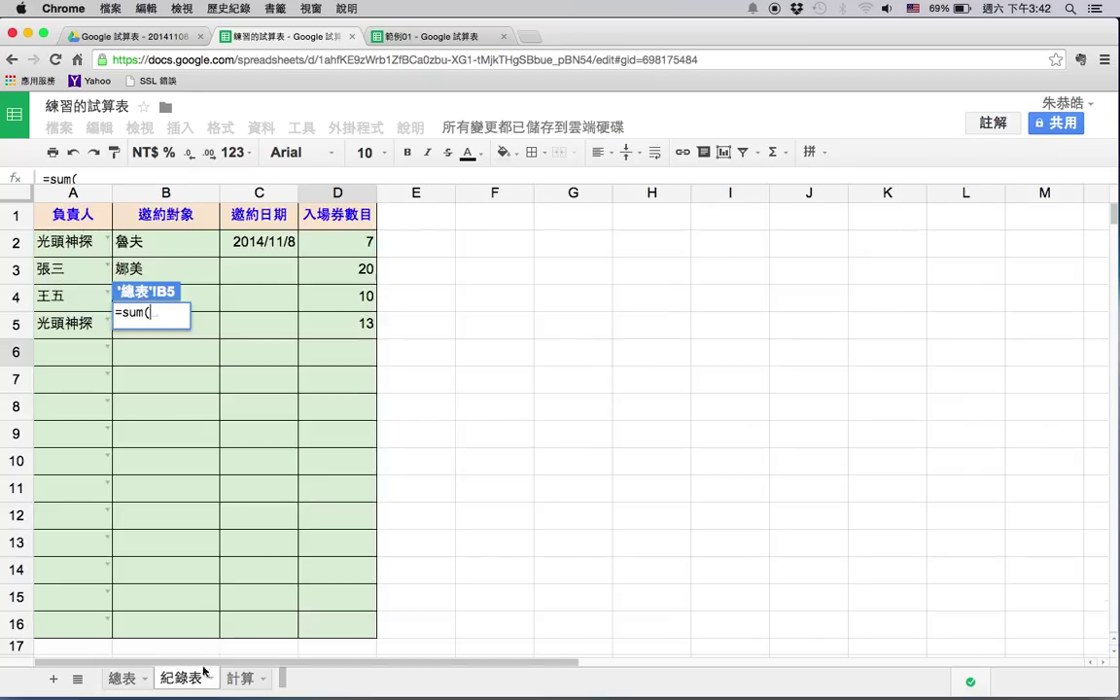
click(340, 242)
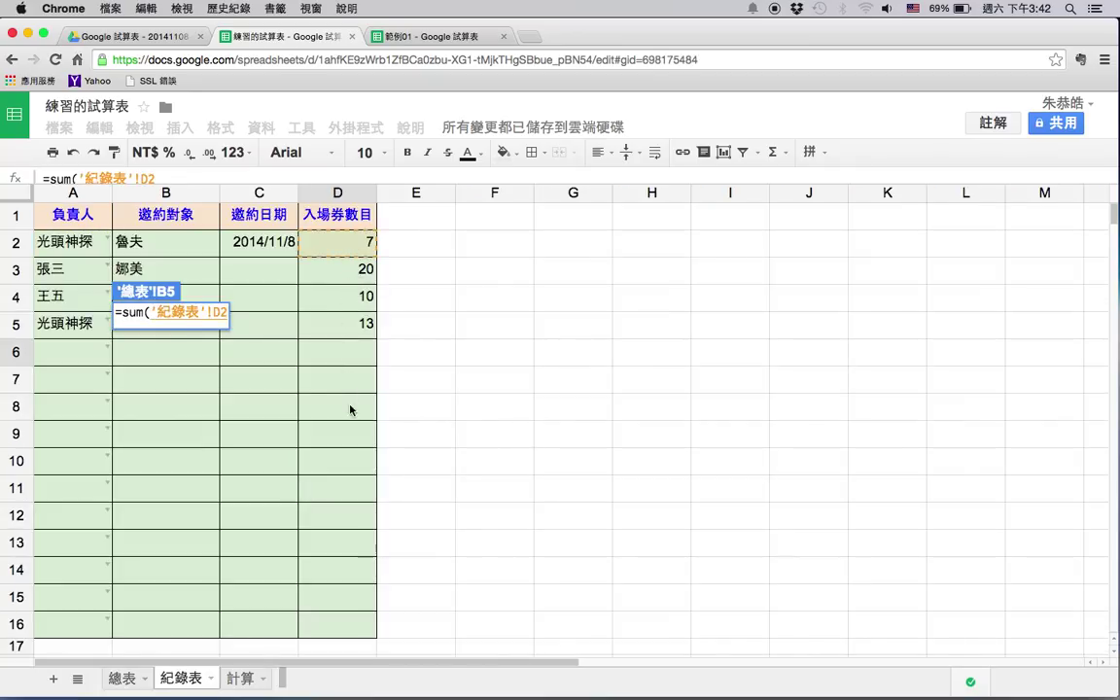
shift+click(347, 622)
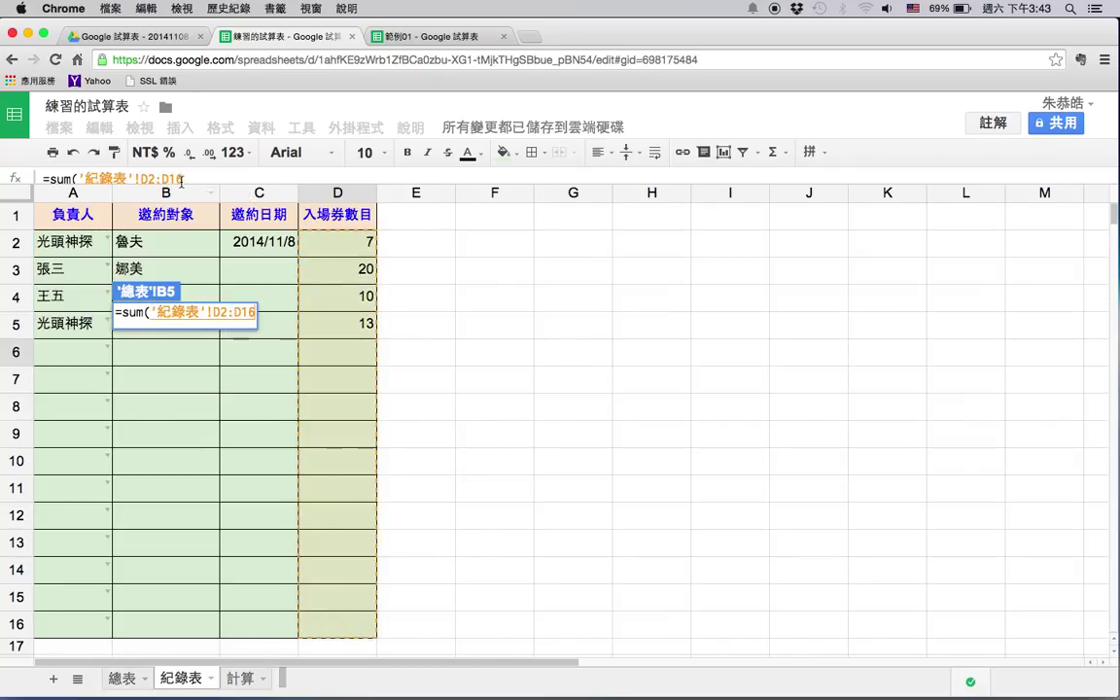
click(238, 177)
key(BackSpace)
text(00)
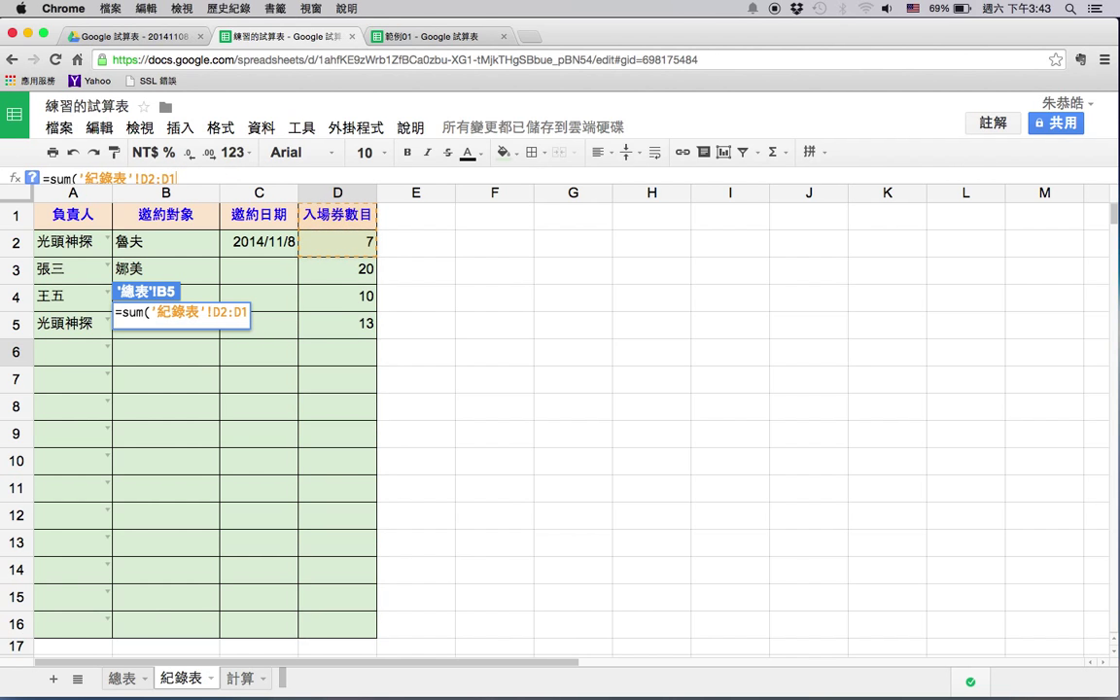
text(0))
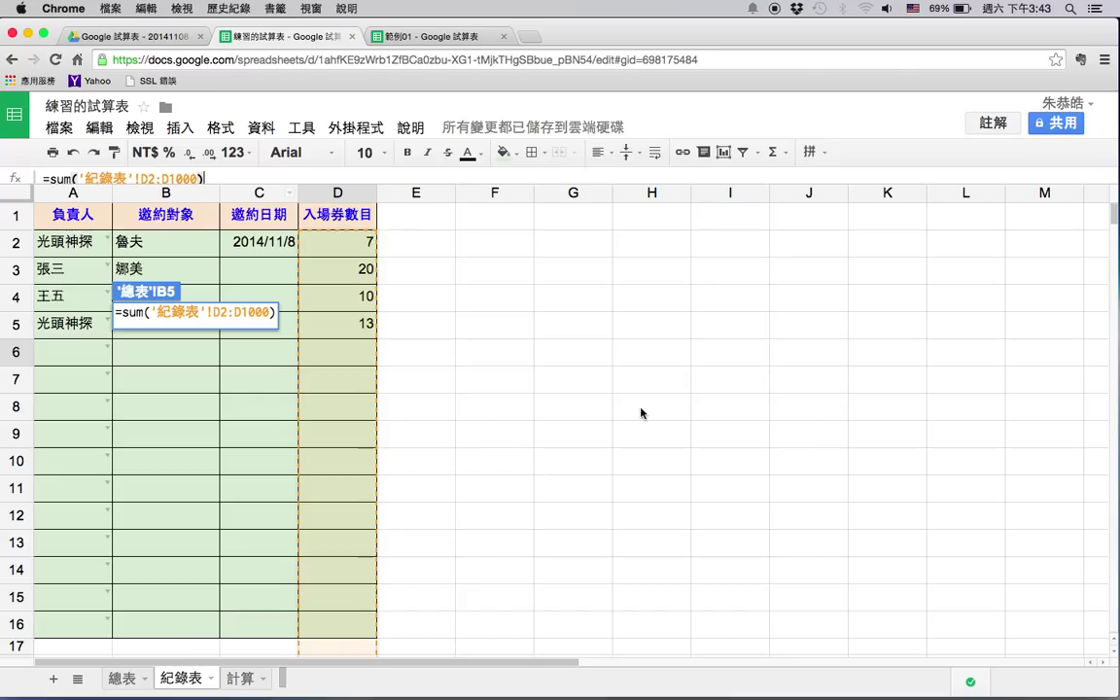
key(Return)
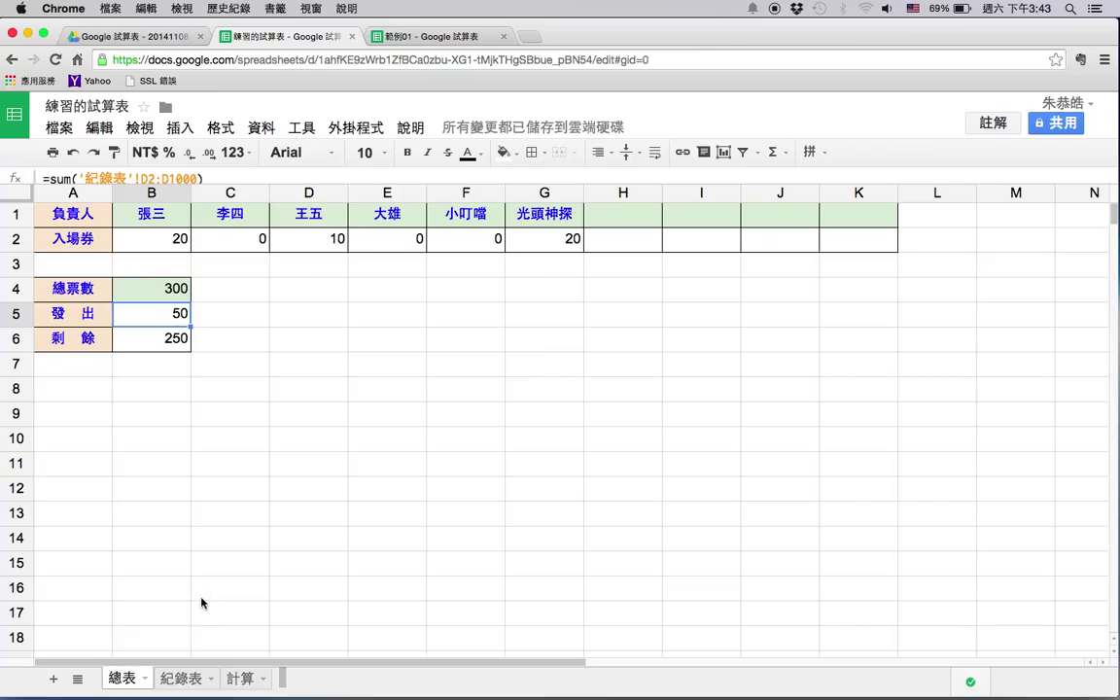
- In row 6 of the 紀錄表 sheet, record 7 入場券 for the 負責人 listed in C1 of 總表, and check C2, B5 and B6 there
click(234, 241)
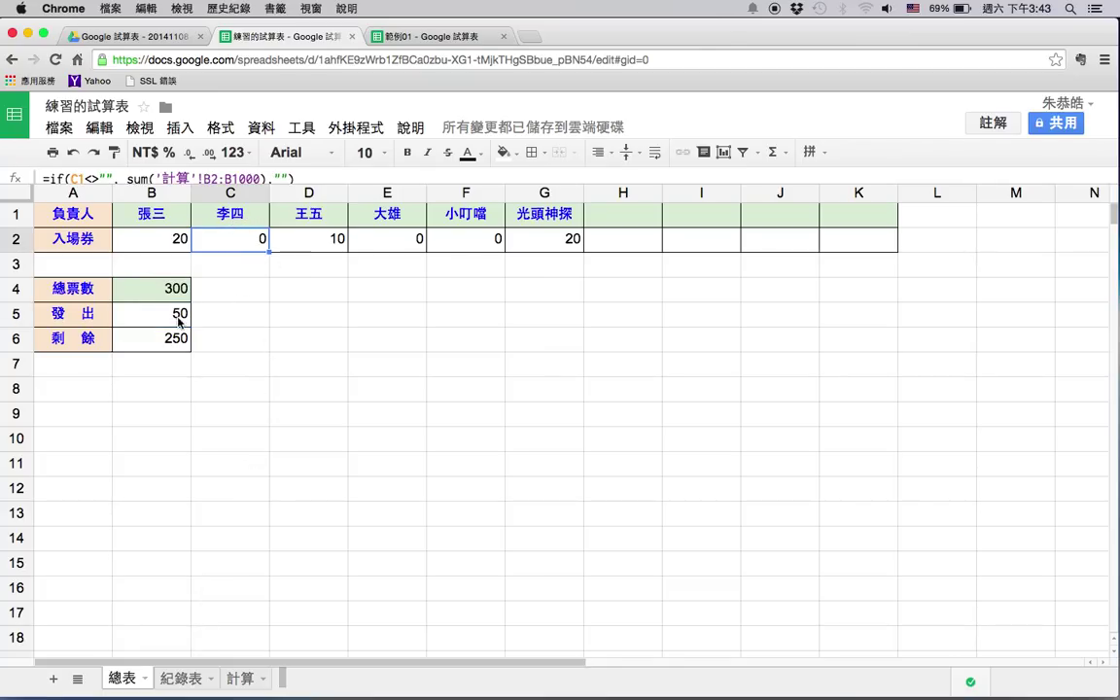
click(181, 679)
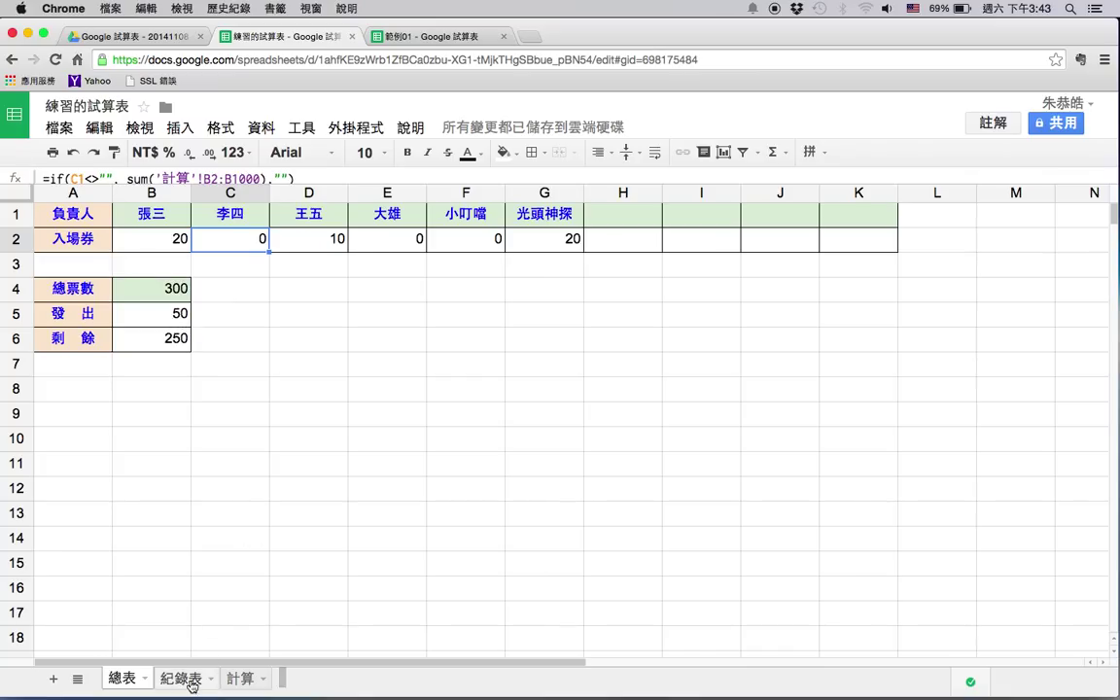
click(109, 356)
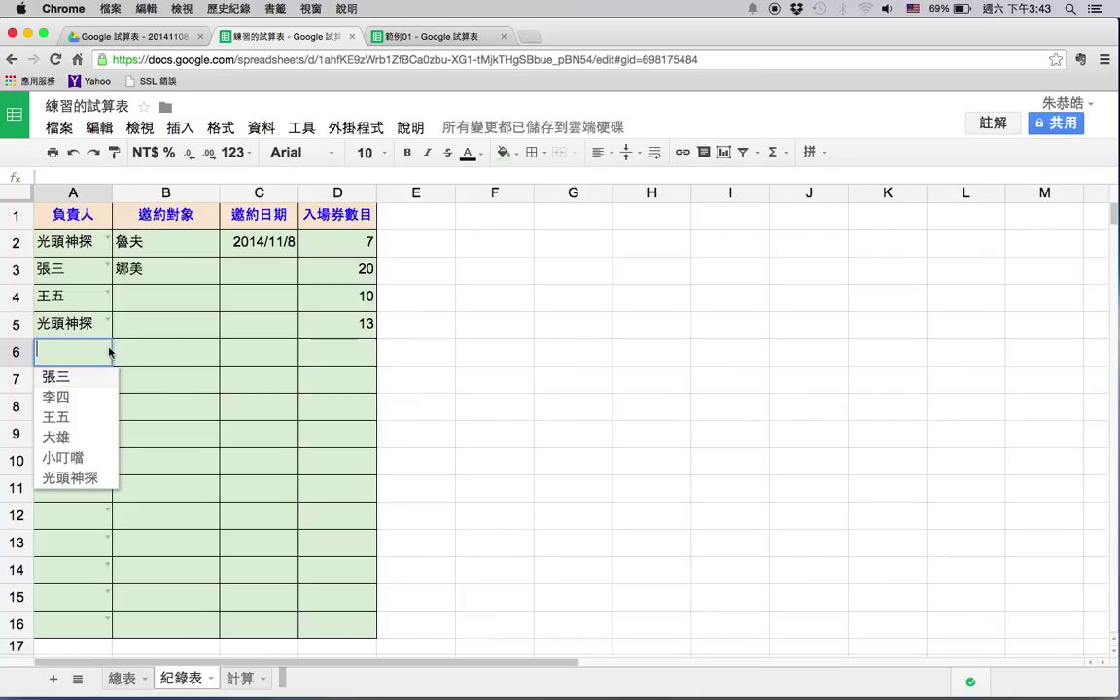
click(85, 399)
click(249, 356)
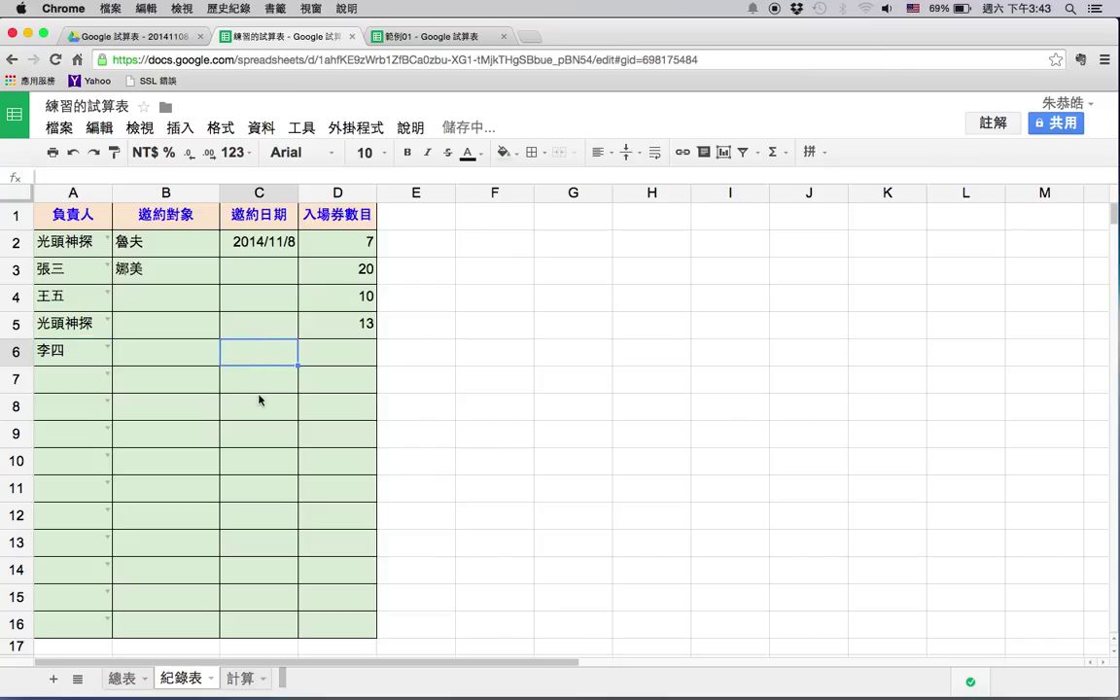
click(354, 360)
text(7)
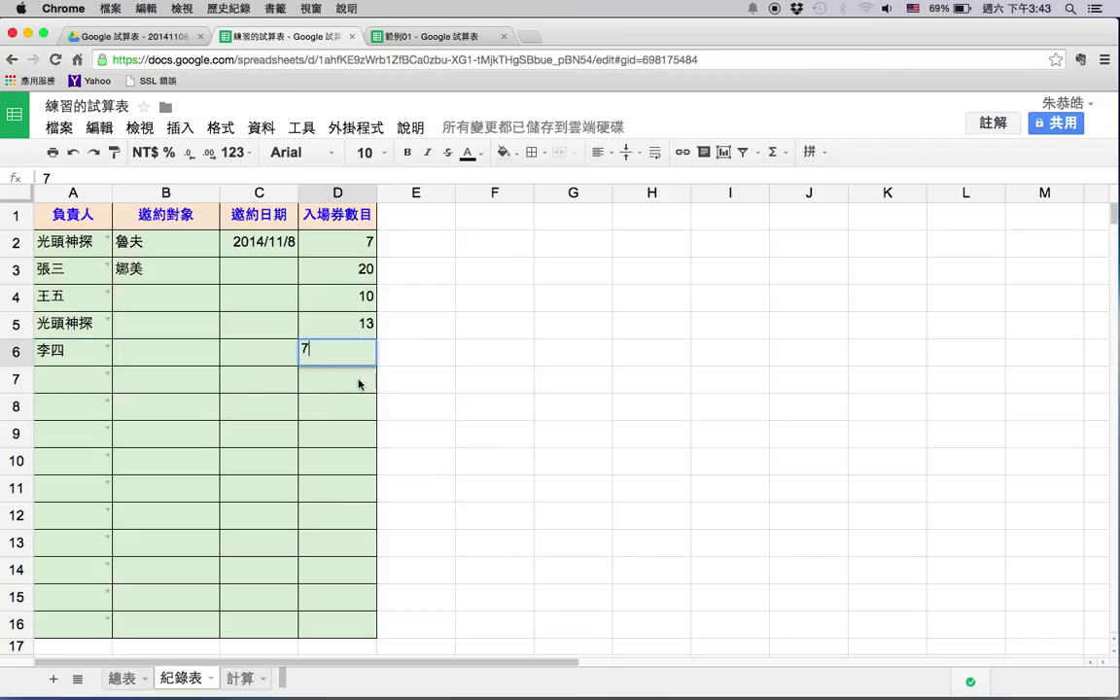
key(Return)
click(123, 679)
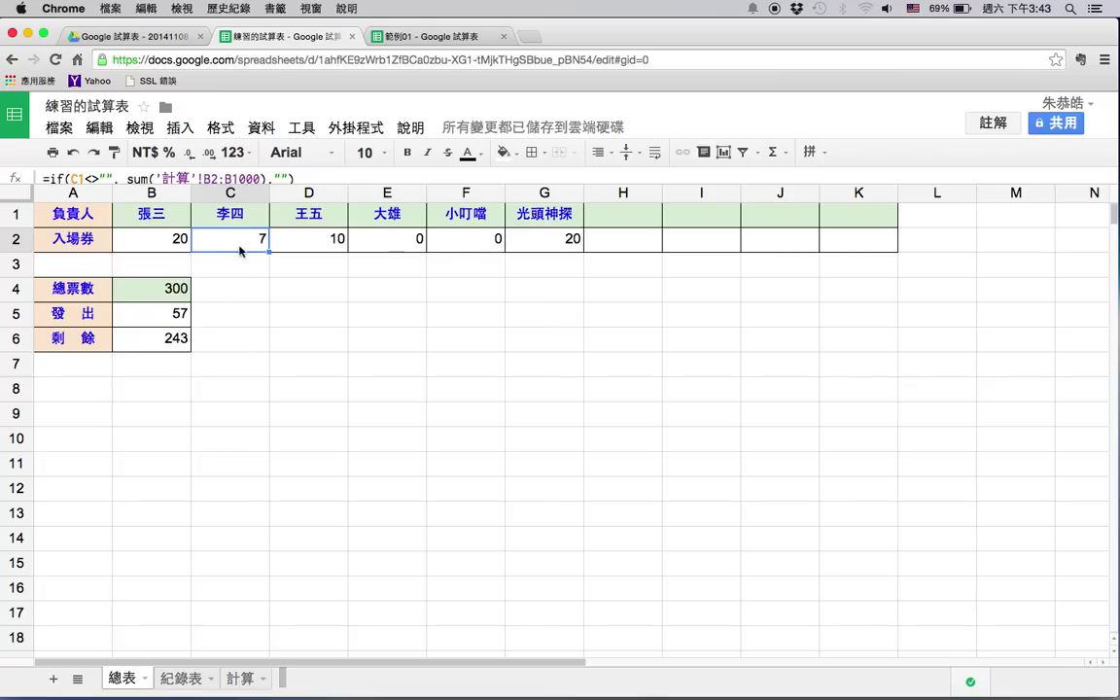
click(167, 313)
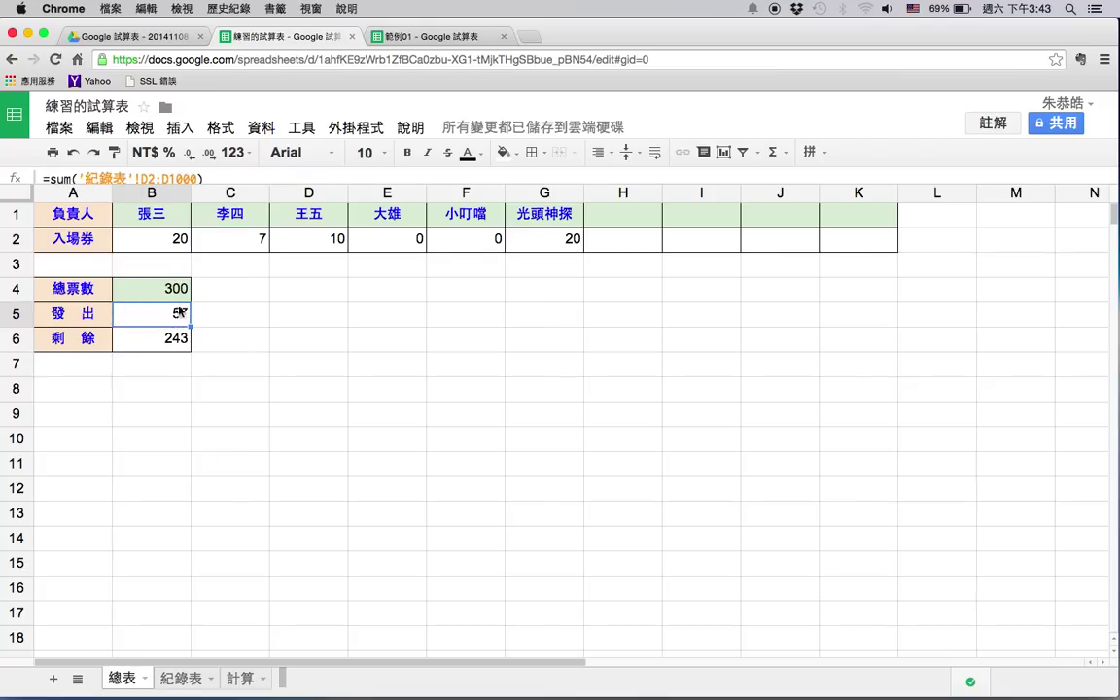
click(172, 342)
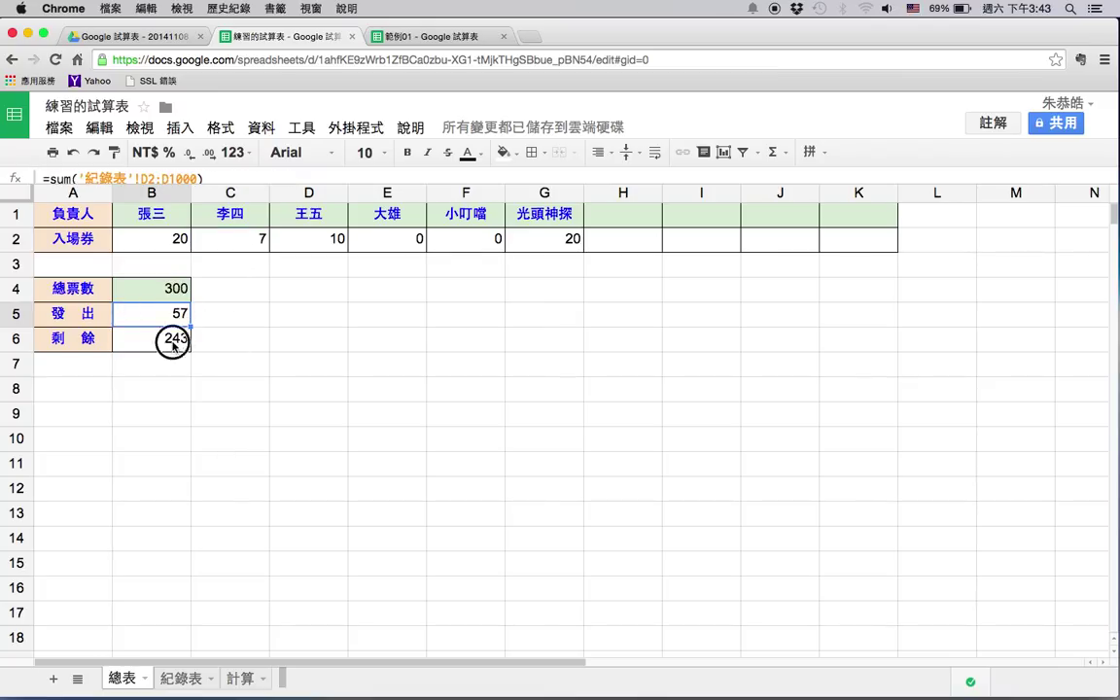
click(250, 344)
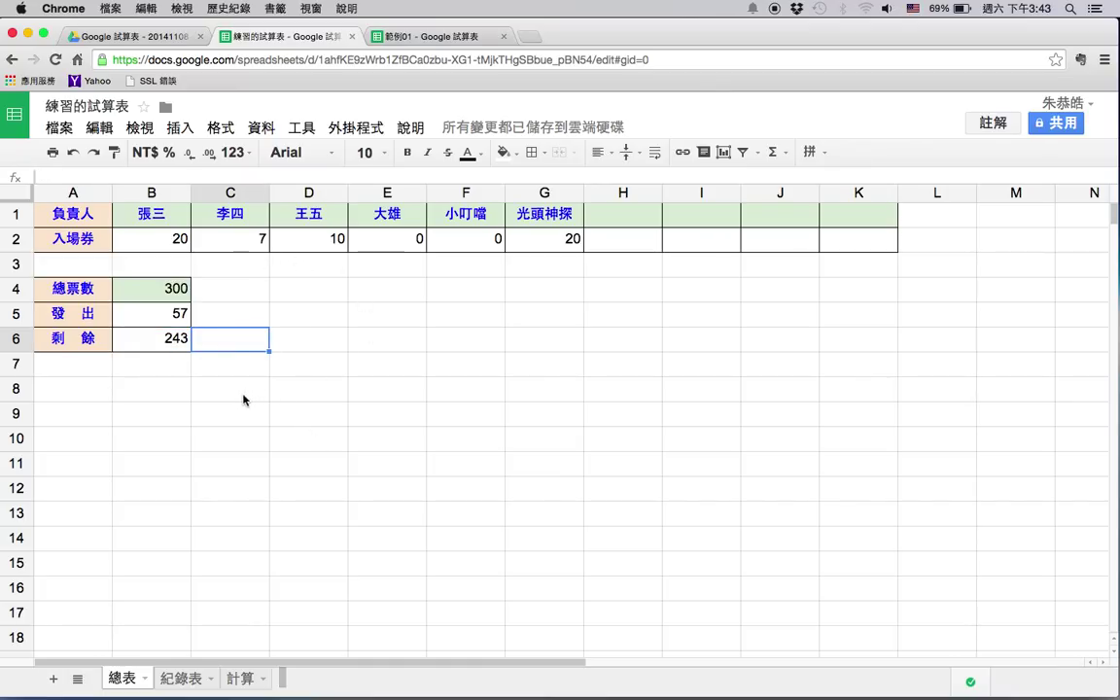